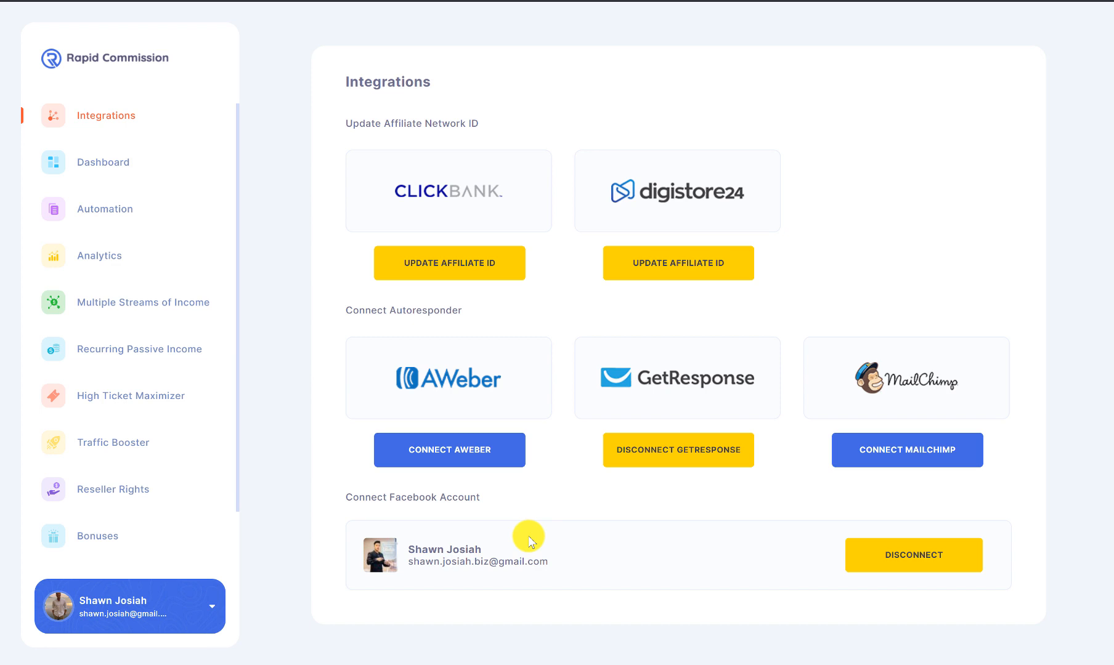
Step: Expand the account menu from the profile card on the Integrations page
{"action": "left_click", "coordinate": [162, 609]}
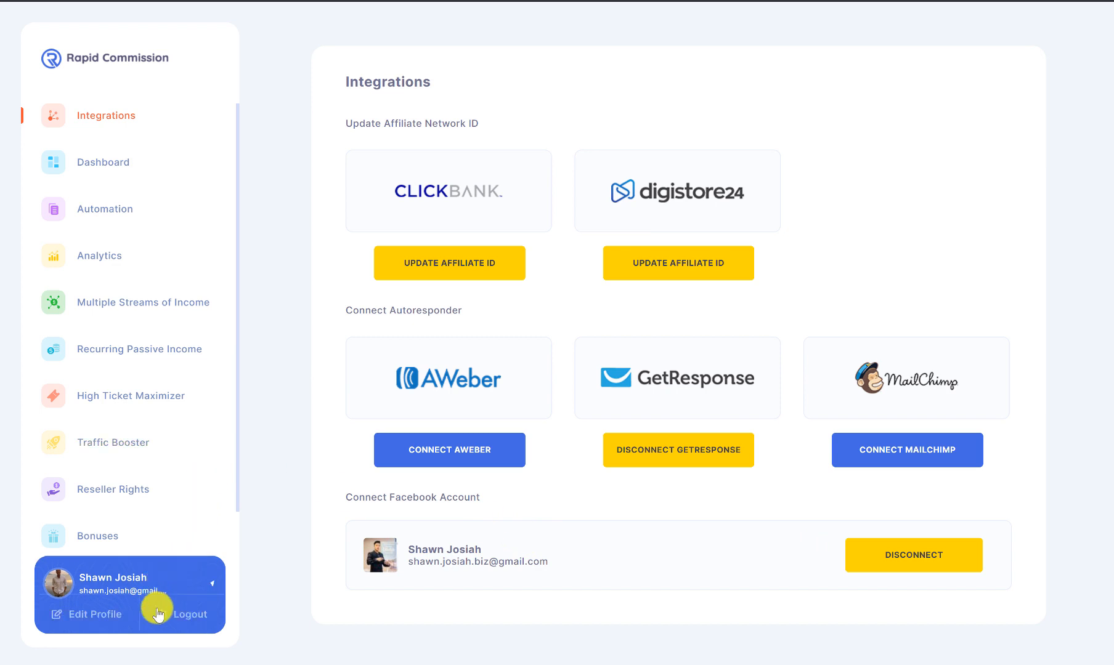
Step: Review the Profile Settings page via Edit Profile, then return to the sites Dashboard
{"action": "left_click", "coordinate": [90, 612]}
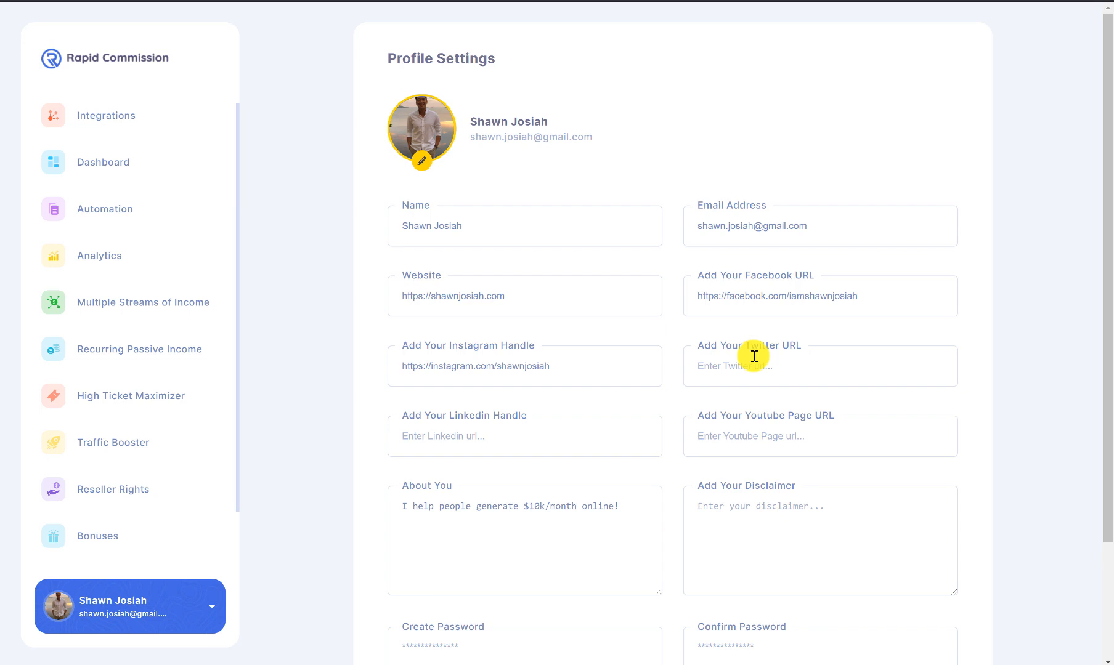
{"action": "scroll", "coordinate": [616, 240], "scroll_direction": "down", "scroll_amount": 3}
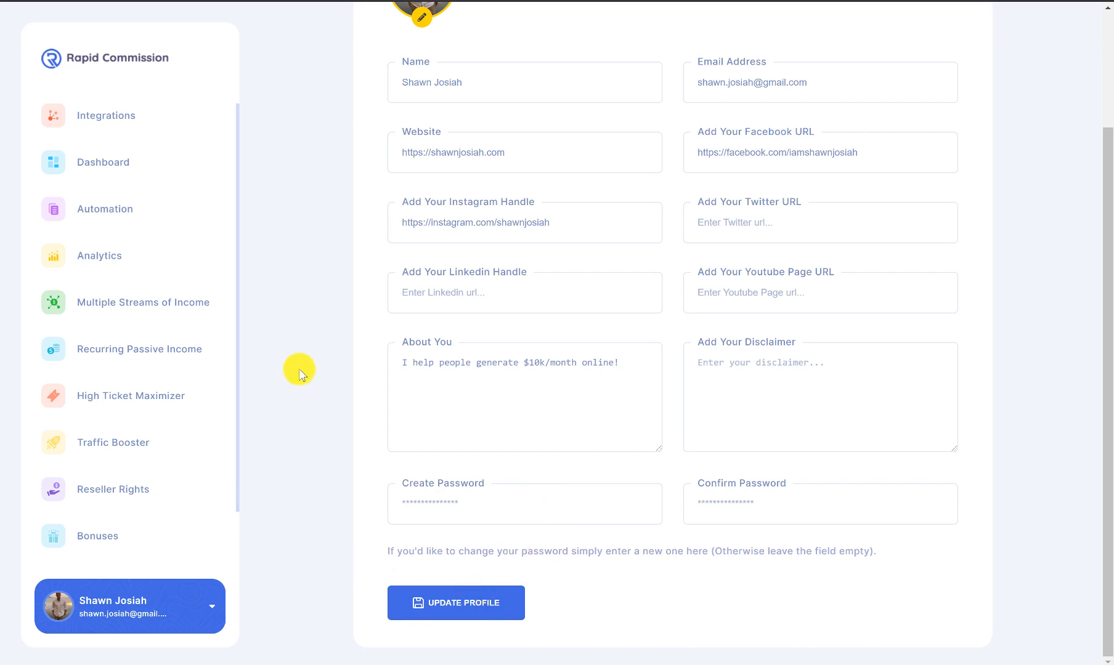
{"action": "scroll", "coordinate": [277, 337], "scroll_direction": "up", "scroll_amount": 3}
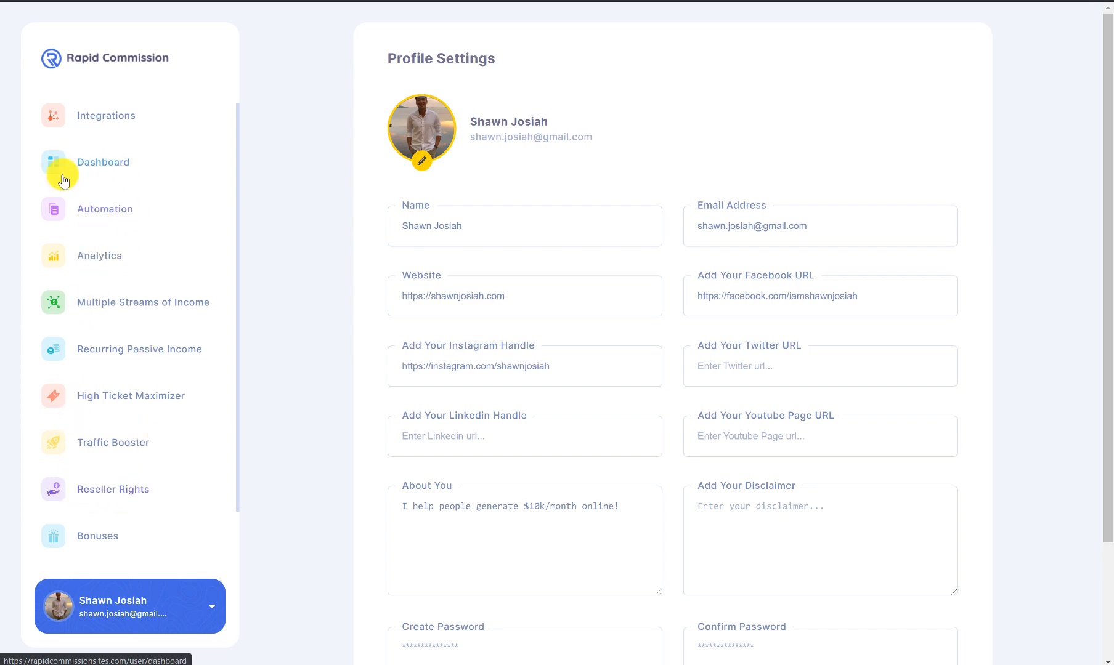
{"action": "left_click", "coordinate": [109, 163]}
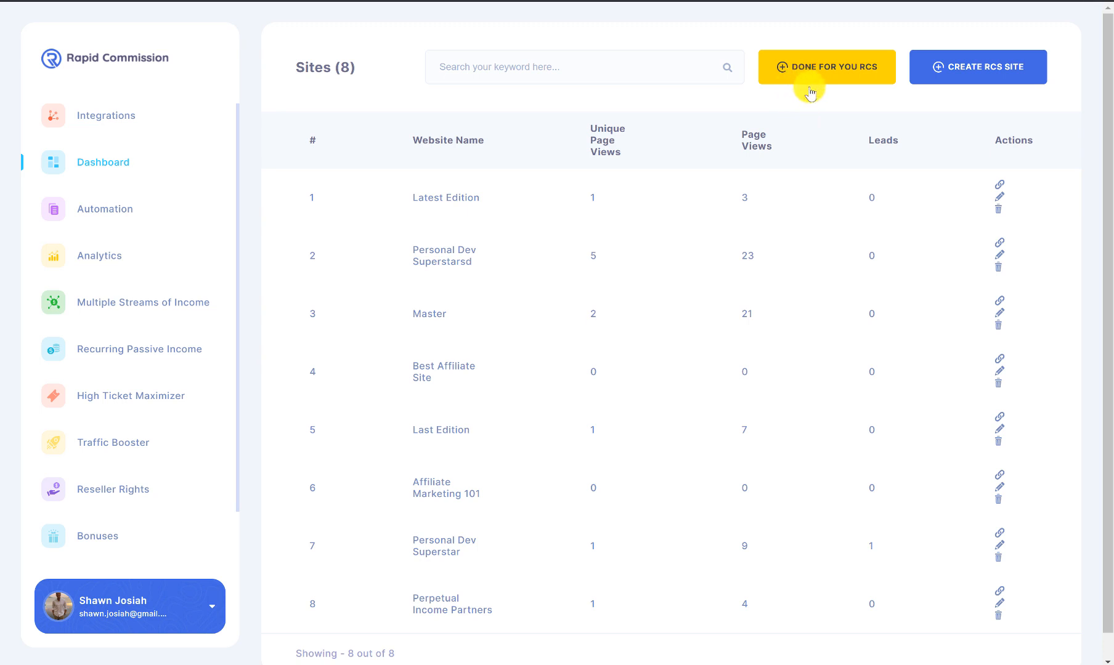
Step: Start a new site with Create RCS Site from the Sites dashboard
{"action": "left_click", "coordinate": [979, 78]}
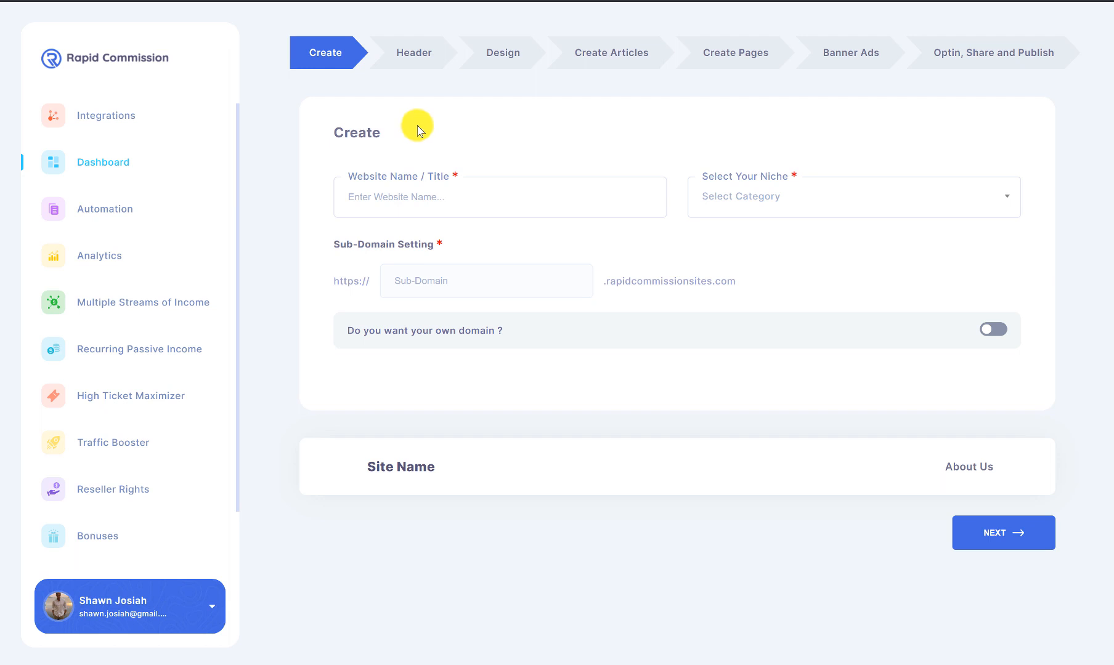
Step: Name the new website 'This Is My Best Website'
{"action": "left_click", "coordinate": [527, 198]}
{"action": "type", "text": "This Is My Best Blog"}
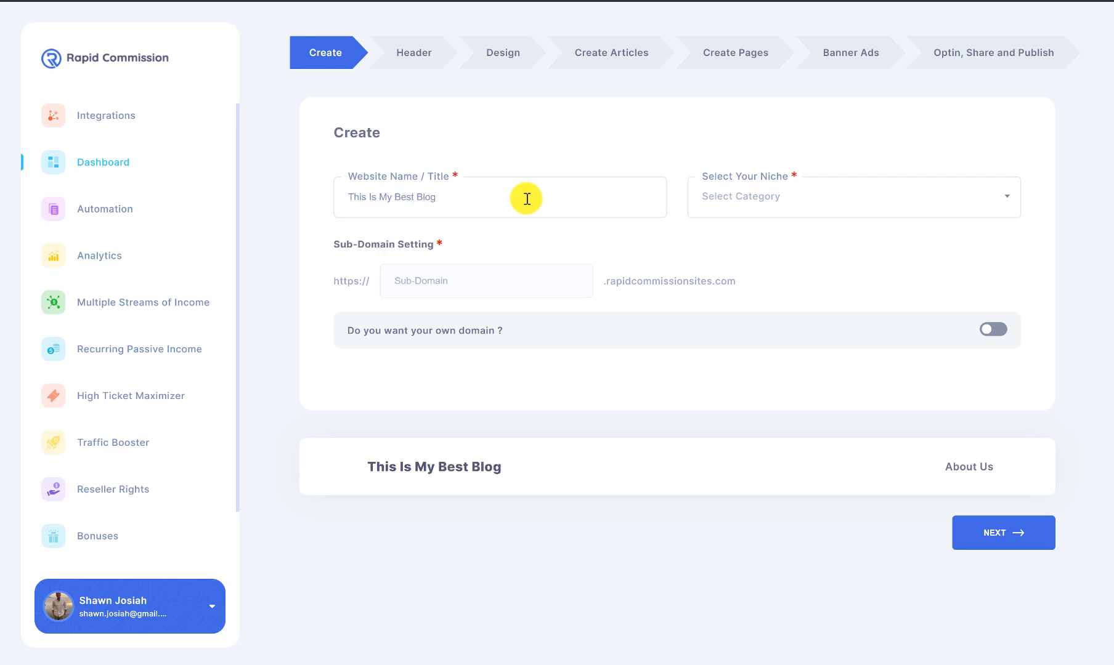
{"action": "left_click_drag", "start_coordinate": [413, 197], "coordinate": [453, 200]}
{"action": "type", "text": "We"}
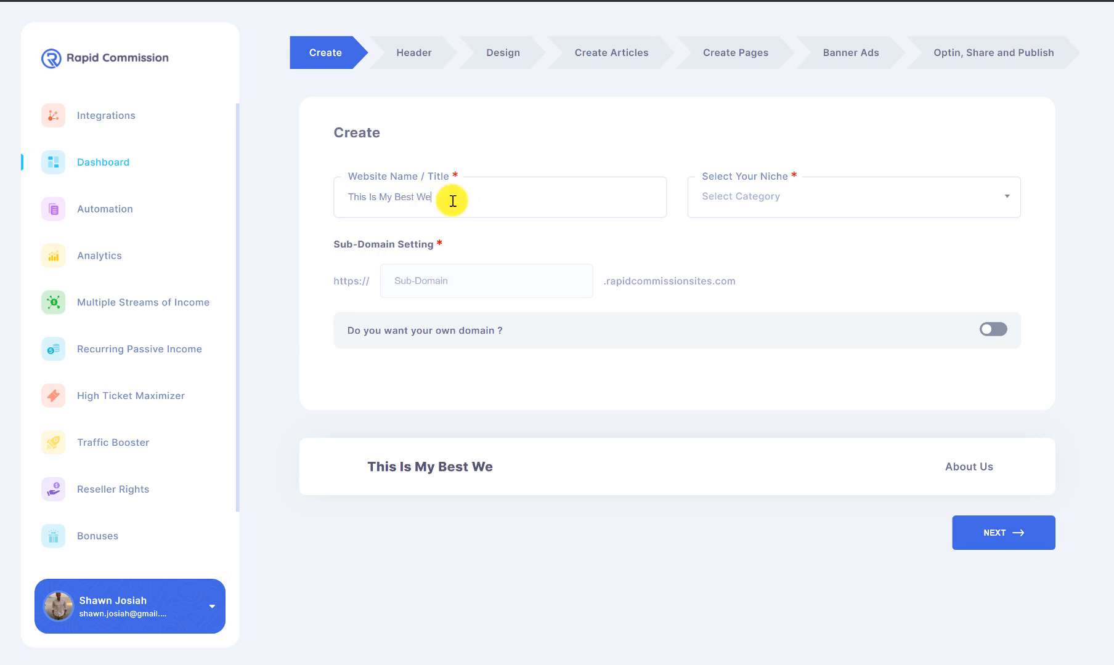
{"action": "type", "text": "bsite"}
Step: Choose the Biz opp / MMO niche and leave the own-domain option off
{"action": "left_click", "coordinate": [764, 196]}
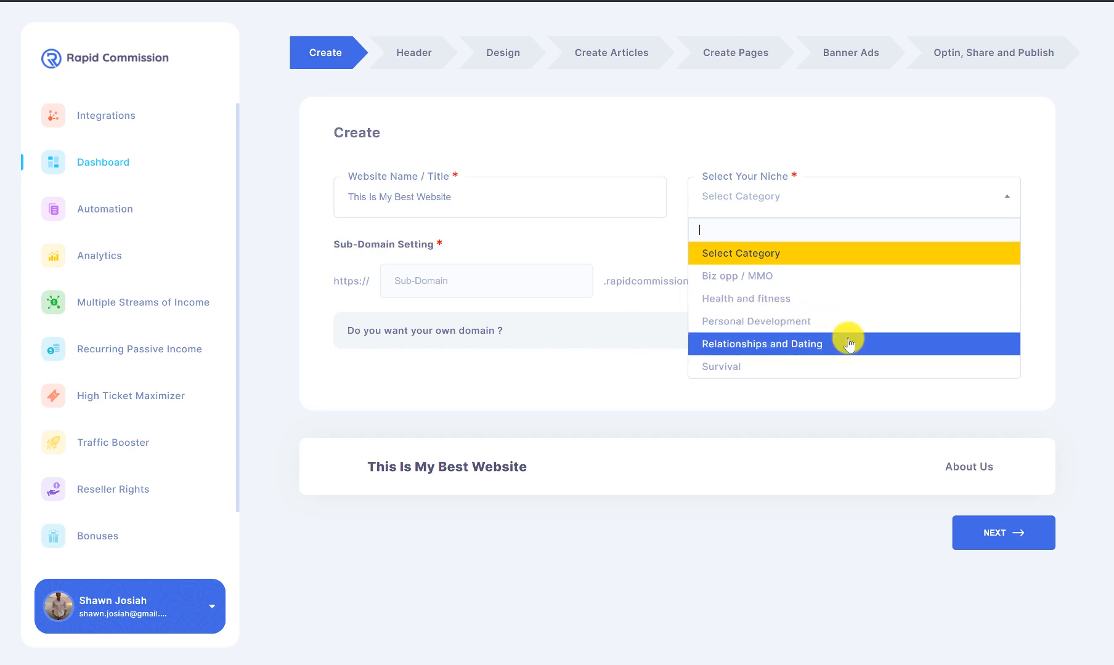
{"action": "left_click", "coordinate": [828, 277]}
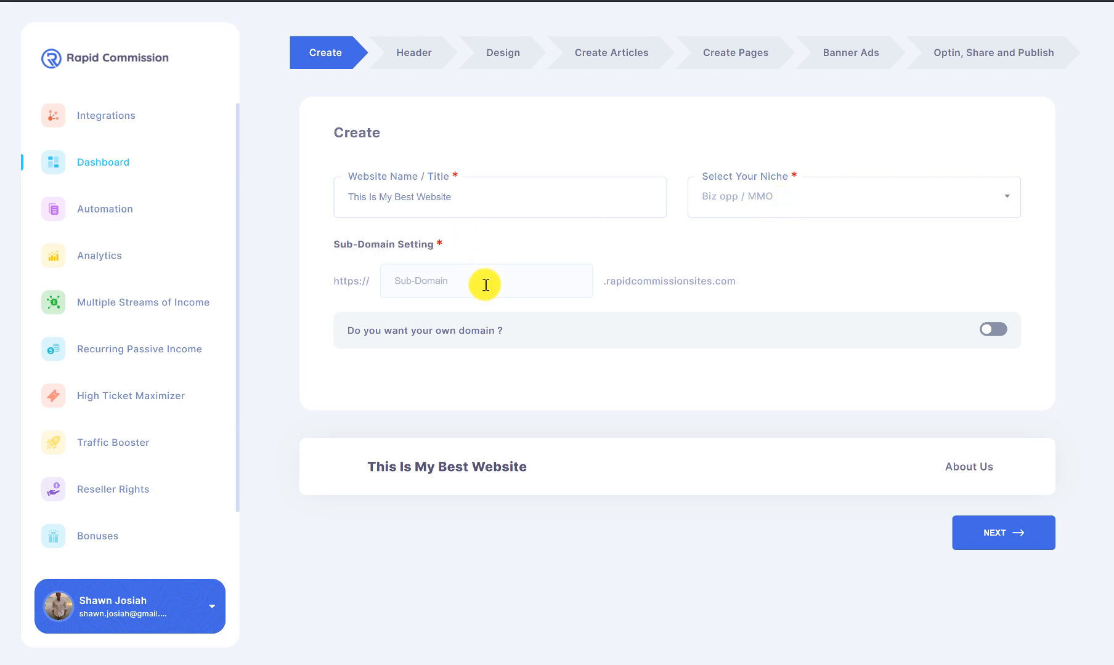
{"action": "left_click_drag", "start_coordinate": [738, 281], "coordinate": [362, 298]}
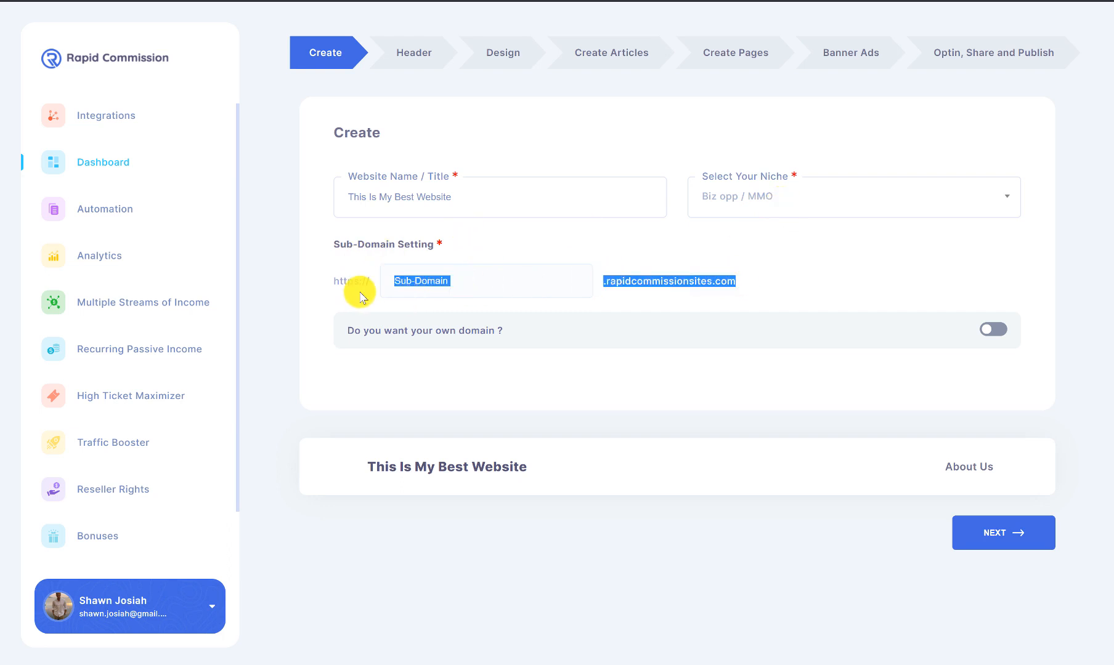
{"action": "left_click", "coordinate": [466, 277]}
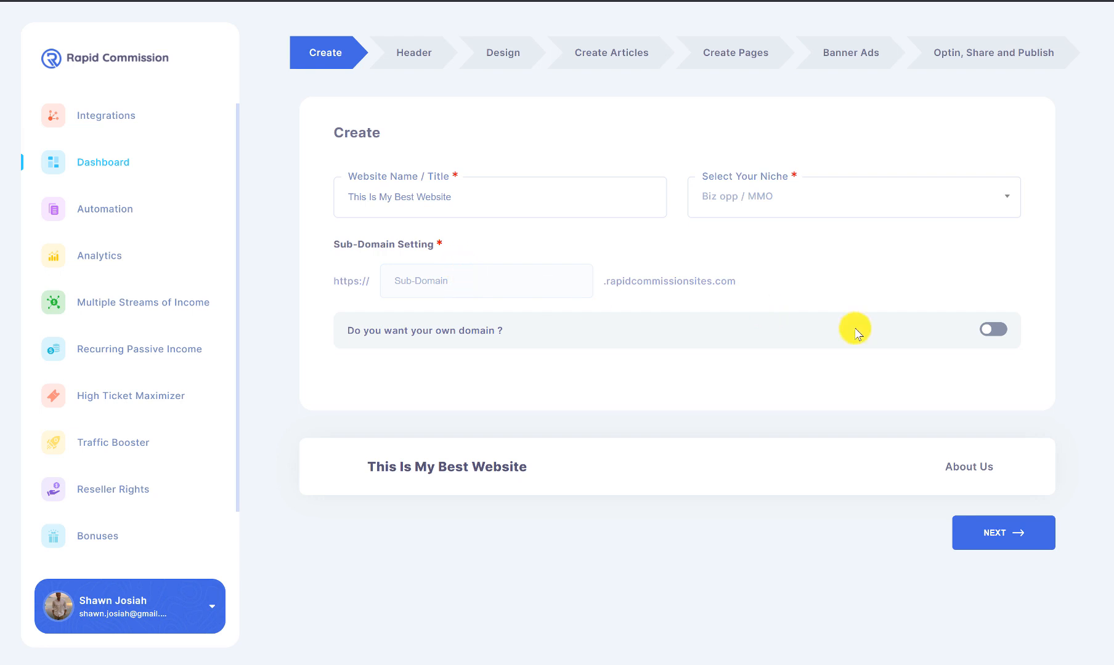
{"action": "left_click", "coordinate": [985, 331]}
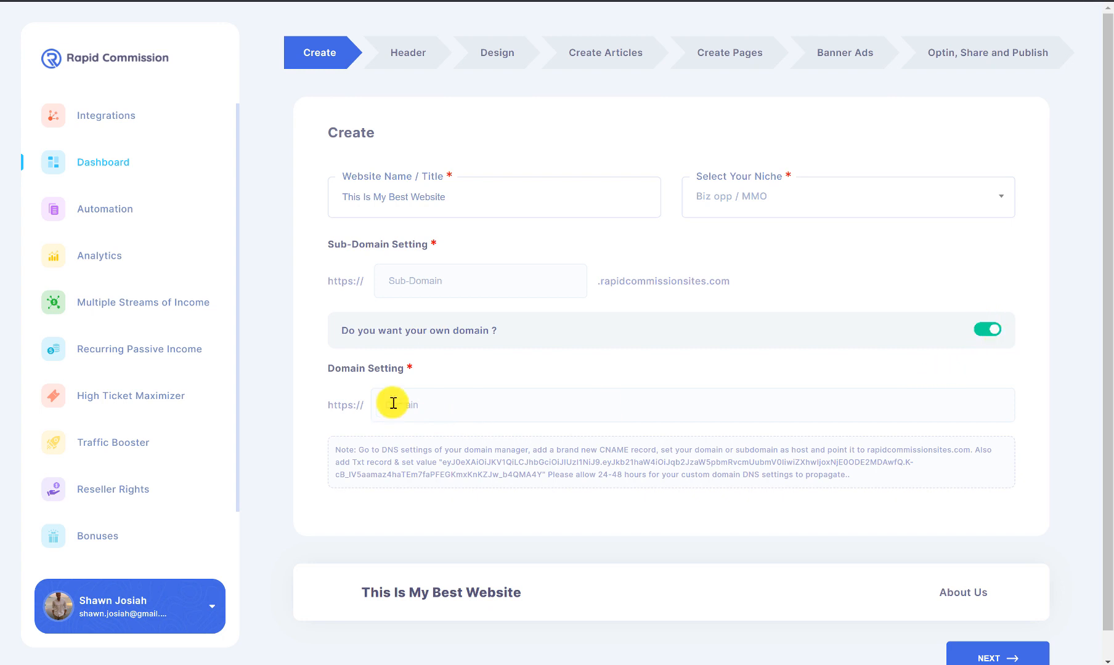
{"action": "left_click", "coordinate": [994, 330]}
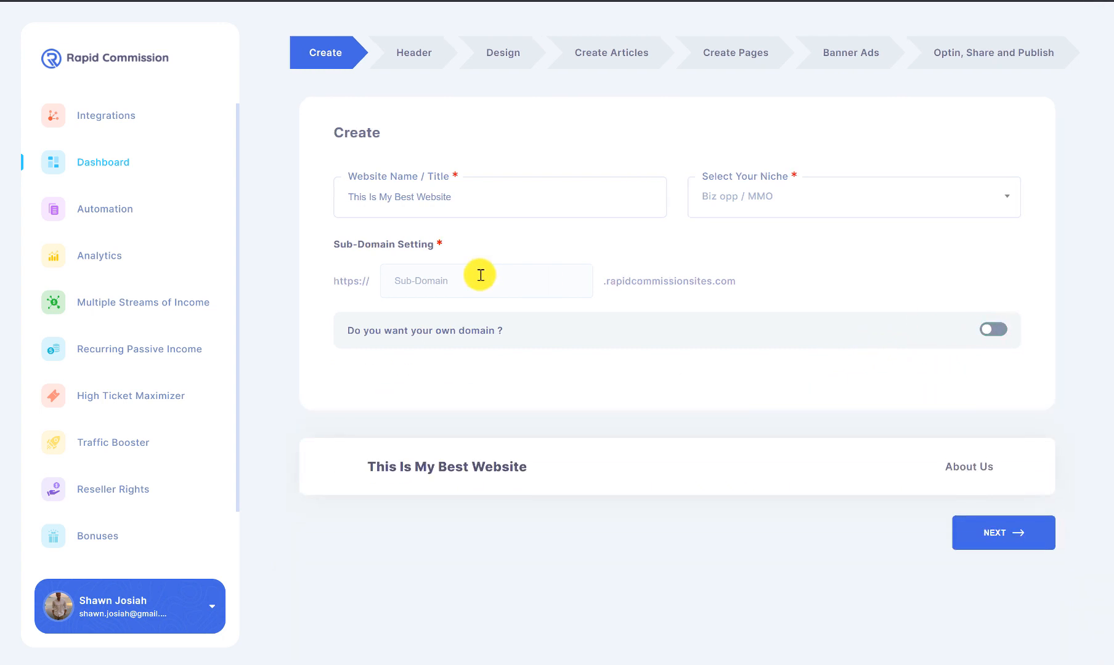
Step: Enter the subdomain bestbizopp and continue to the Header step
{"action": "left_click", "coordinate": [480, 275]}
{"action": "type", "text": "bestbizopp"}
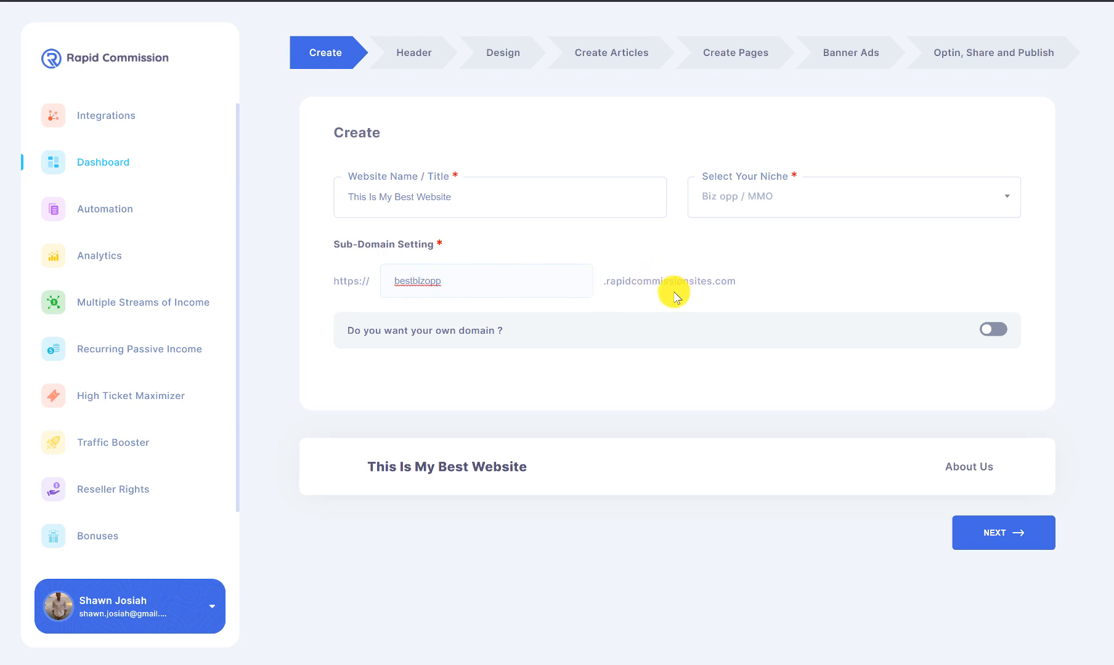
{"action": "left_click", "coordinate": [1020, 527]}
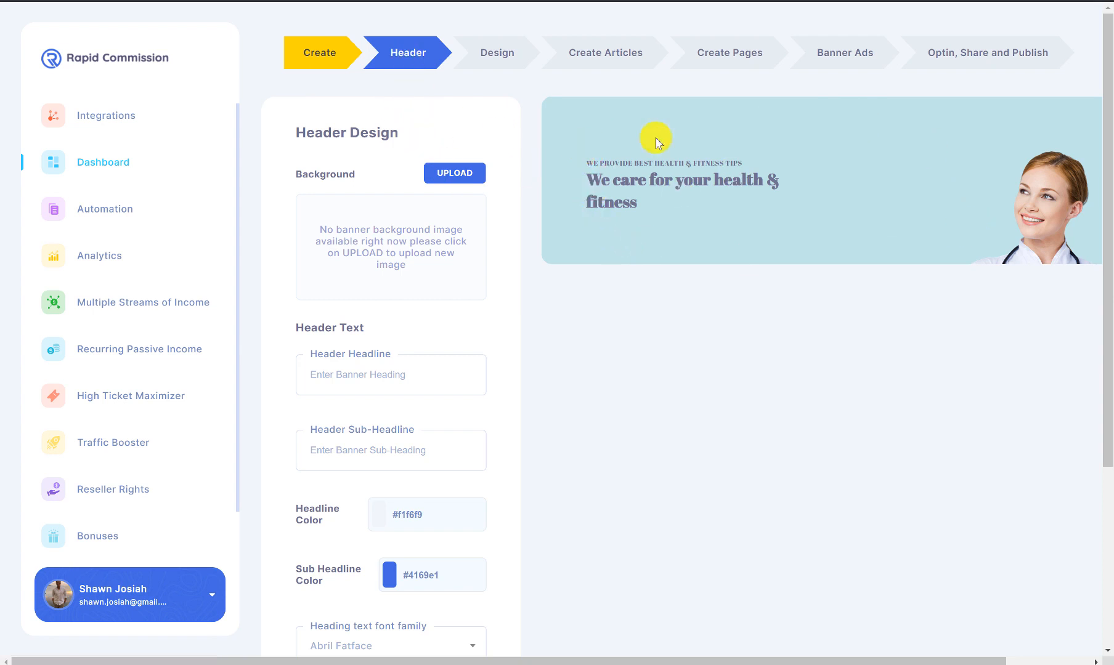
Step: Replace the header background with a dark textured Pixabay image from a 'black background' search
{"action": "left_click_drag", "start_coordinate": [656, 137], "coordinate": [925, 221]}
{"action": "left_click", "coordinate": [900, 220]}
{"action": "scroll", "coordinate": [900, 220], "scroll_direction": "left", "scroll_amount": 2}
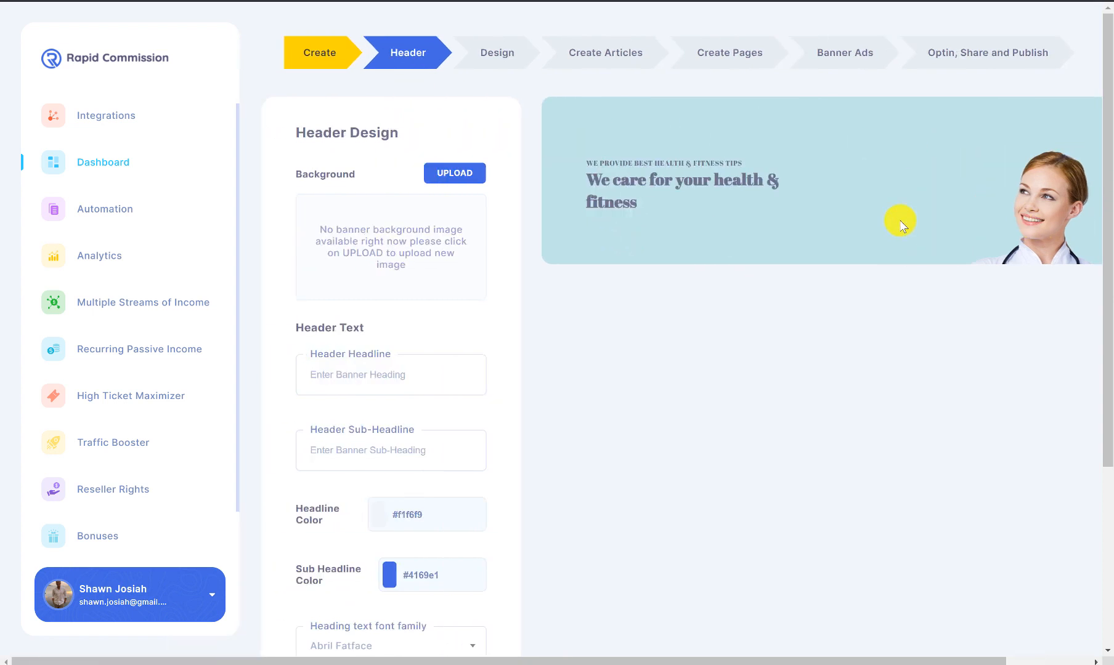
{"action": "left_click", "coordinate": [458, 176]}
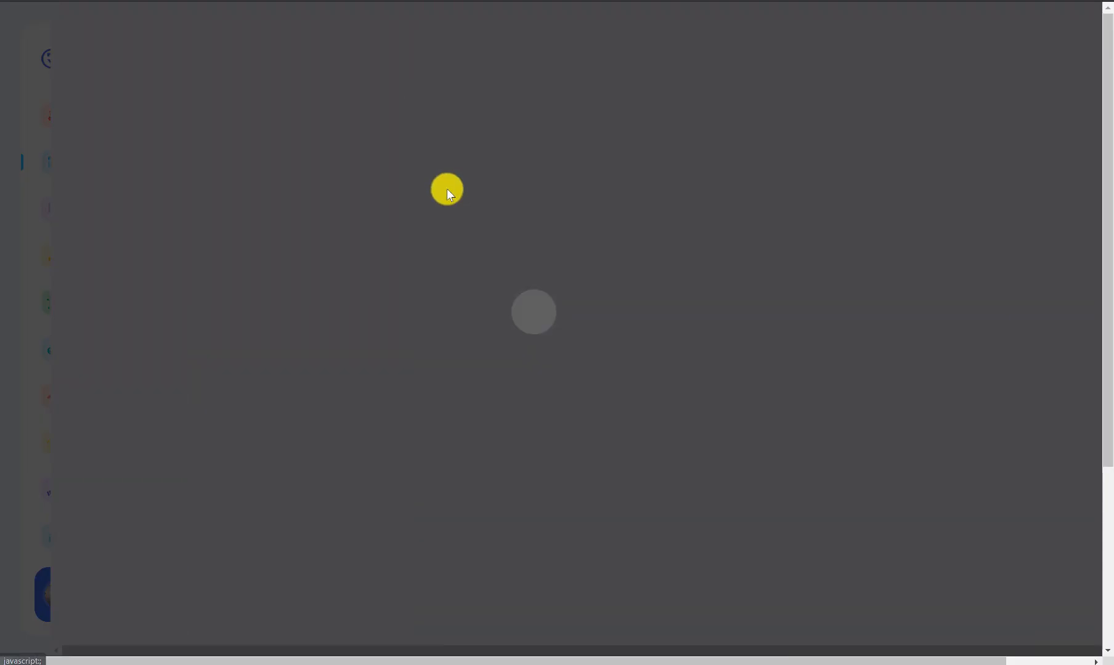
{"action": "scroll", "coordinate": [684, 209], "scroll_direction": "down", "scroll_amount": 2}
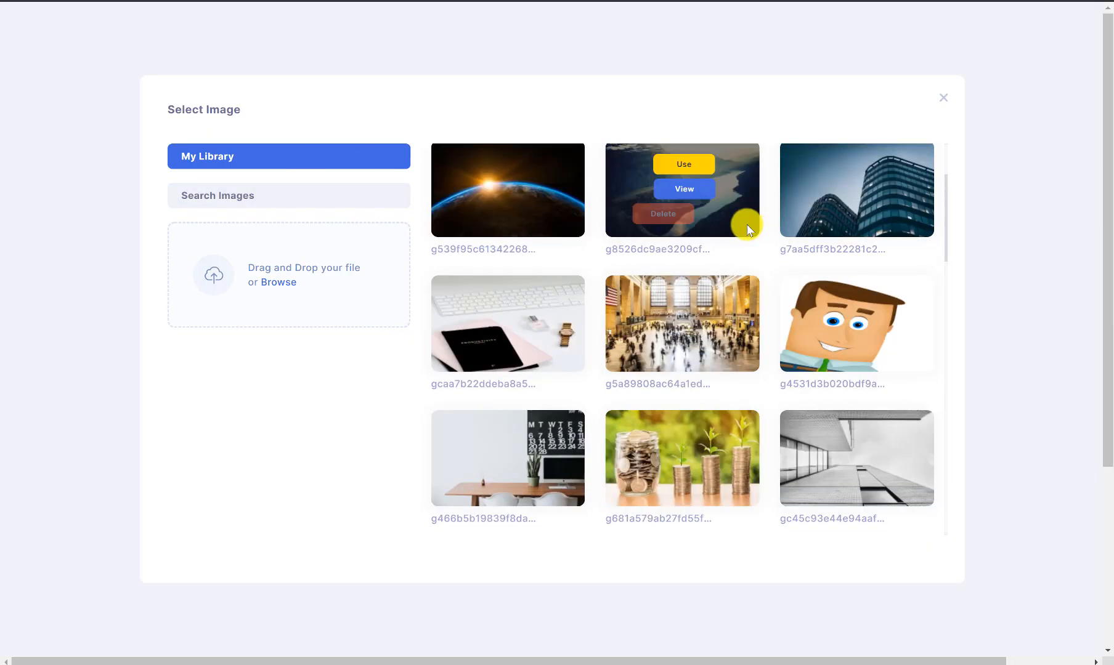
{"action": "scroll", "coordinate": [715, 229], "scroll_direction": "down", "scroll_amount": 2}
{"action": "scroll", "coordinate": [618, 357], "scroll_direction": "down", "scroll_amount": 5}
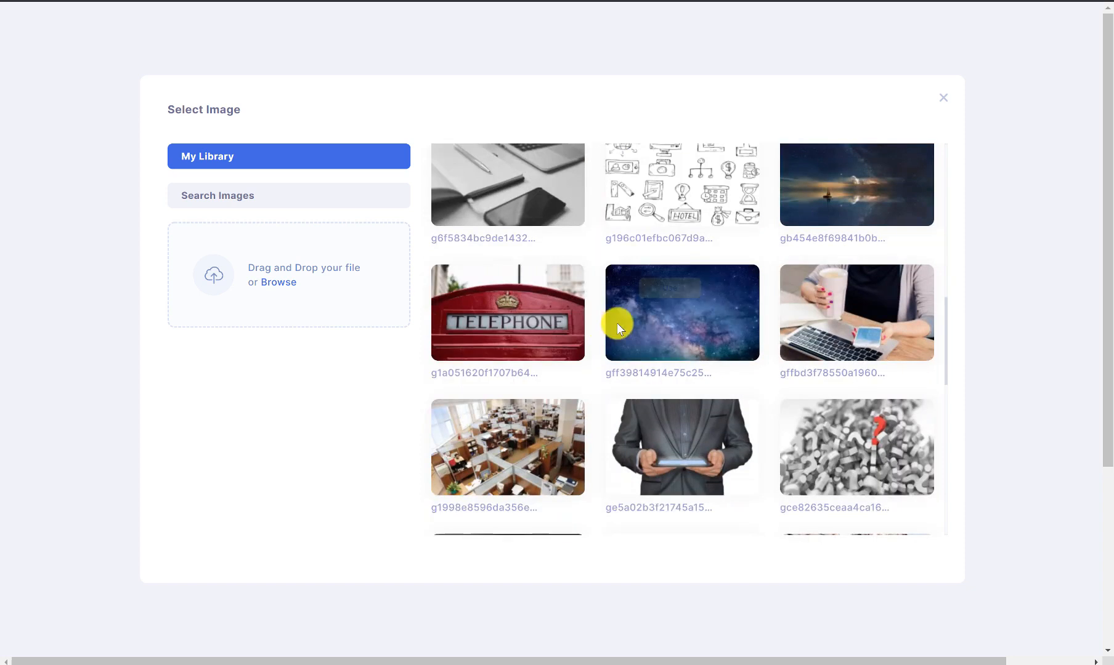
{"action": "left_click", "coordinate": [249, 196]}
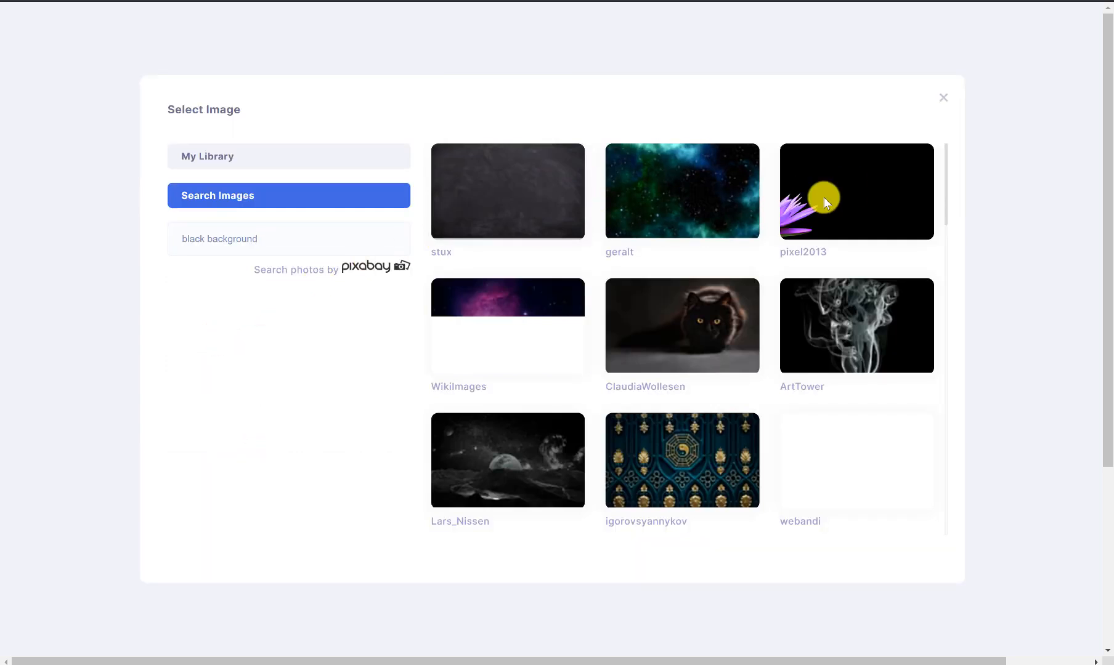
{"action": "left_click", "coordinate": [509, 195]}
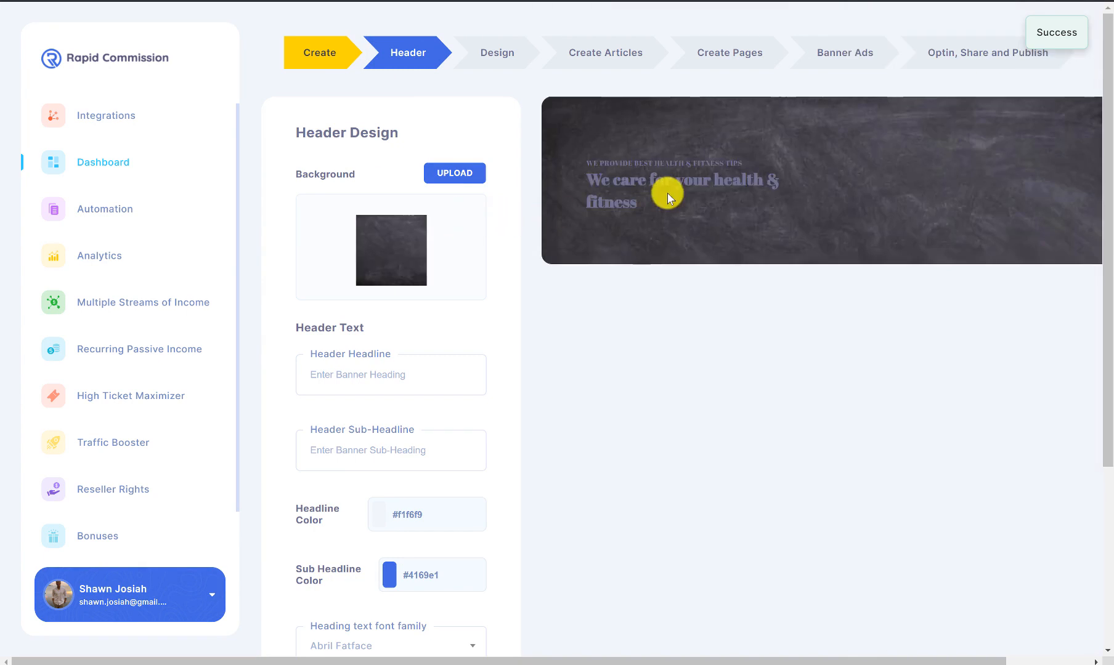
{"action": "left_click", "coordinate": [372, 374]}
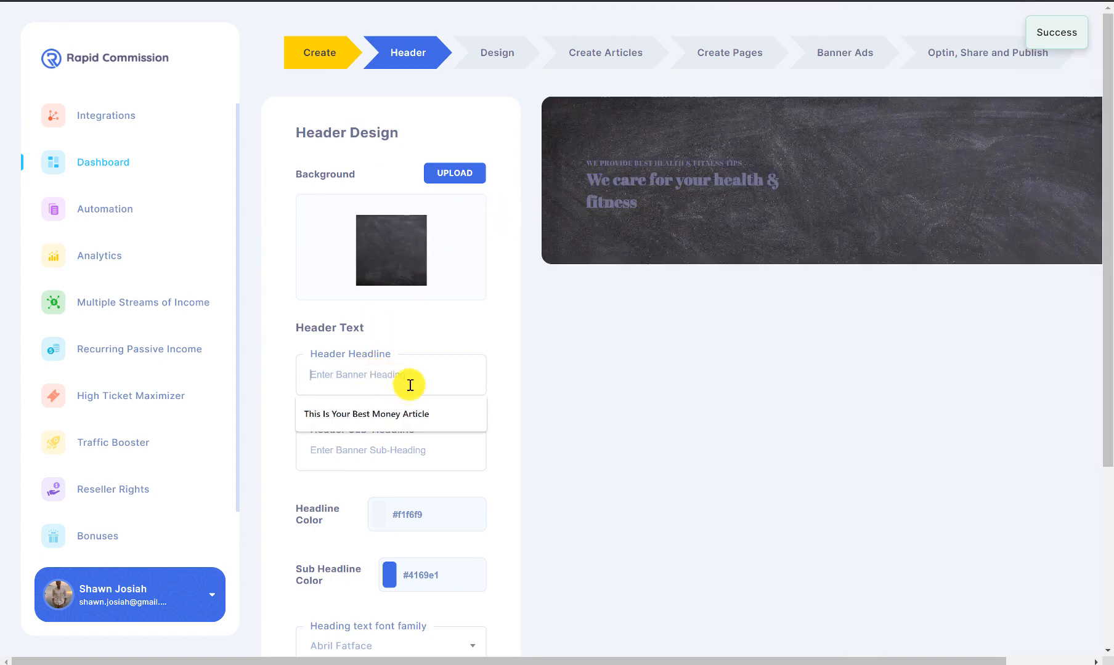
Step: Enter the header headline 'This Is Your Favourite Website' and start the sub-headline
{"action": "left_click", "coordinate": [503, 369]}
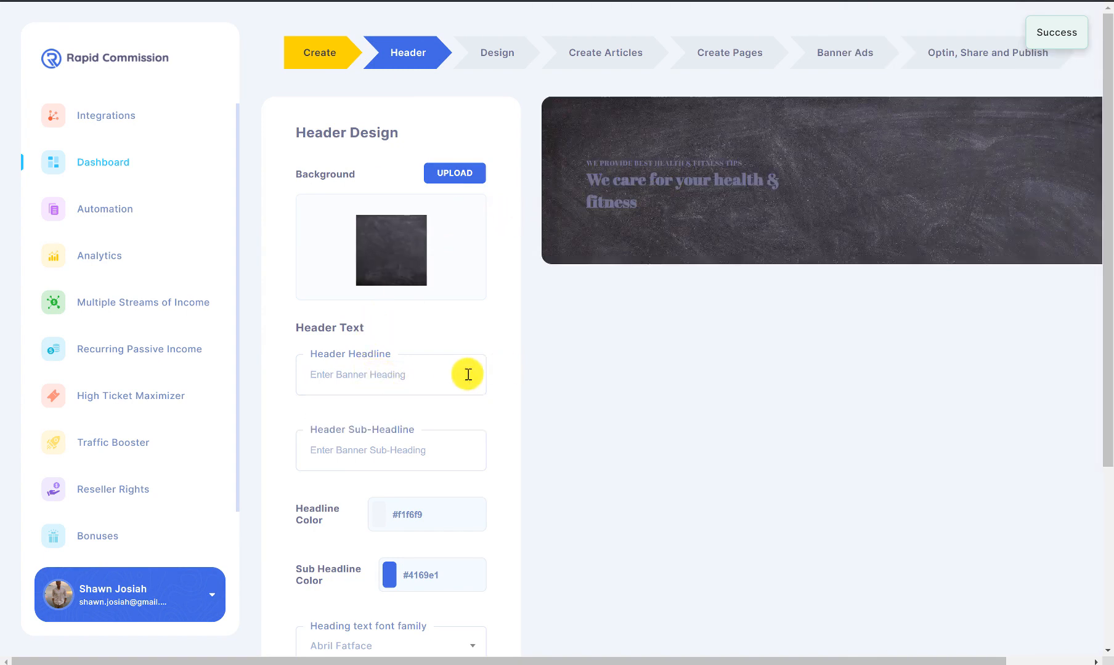
{"action": "left_click", "coordinate": [433, 375]}
{"action": "type", "text": "THi"}
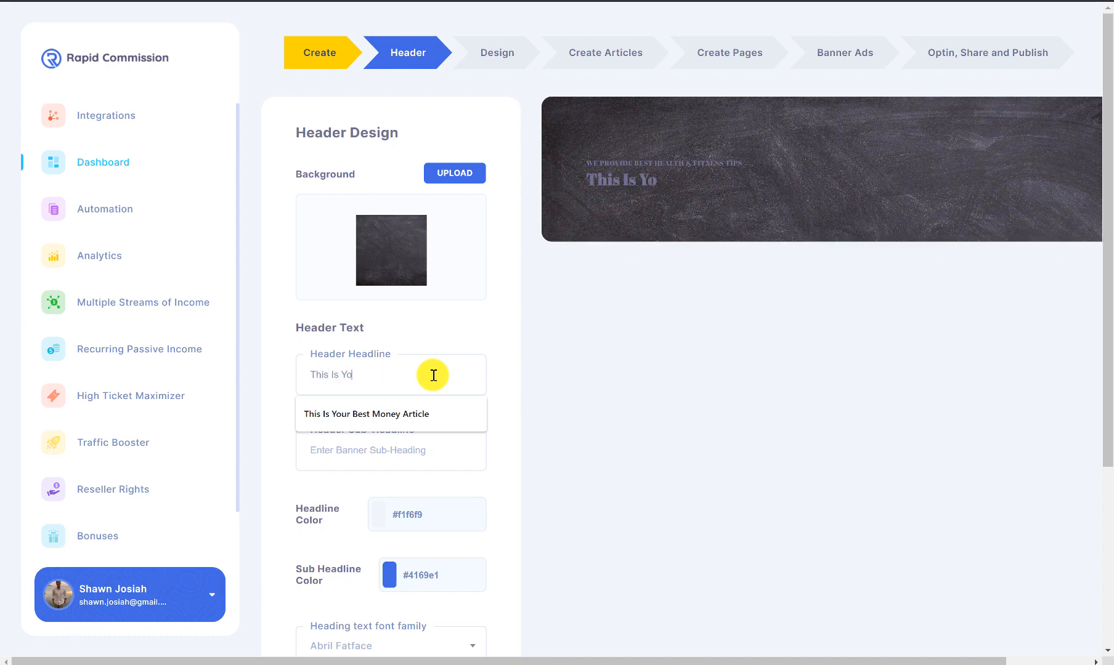
{"action": "type", "text": "s Is Your Favr"}
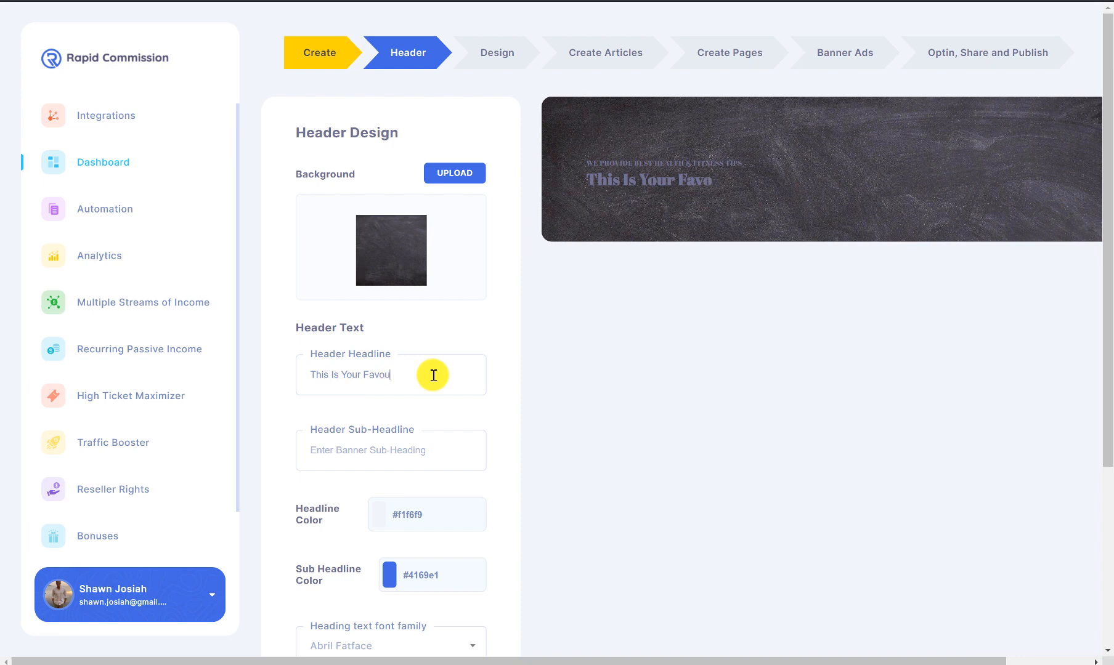
{"action": "type", "text": "site"}
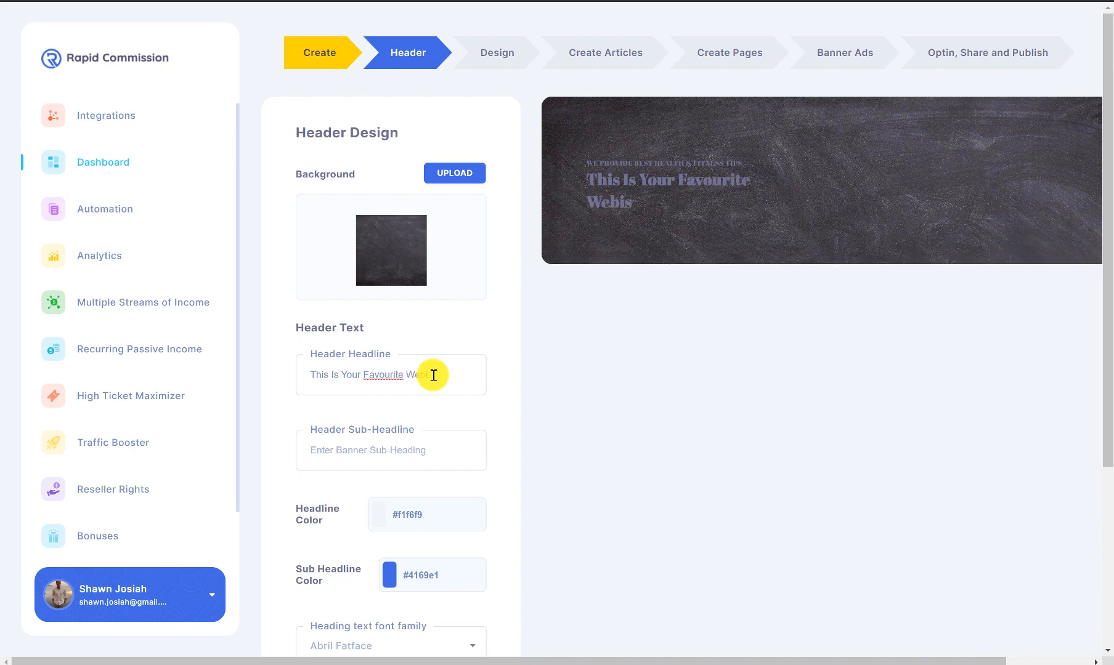
{"action": "left_click", "coordinate": [427, 449]}
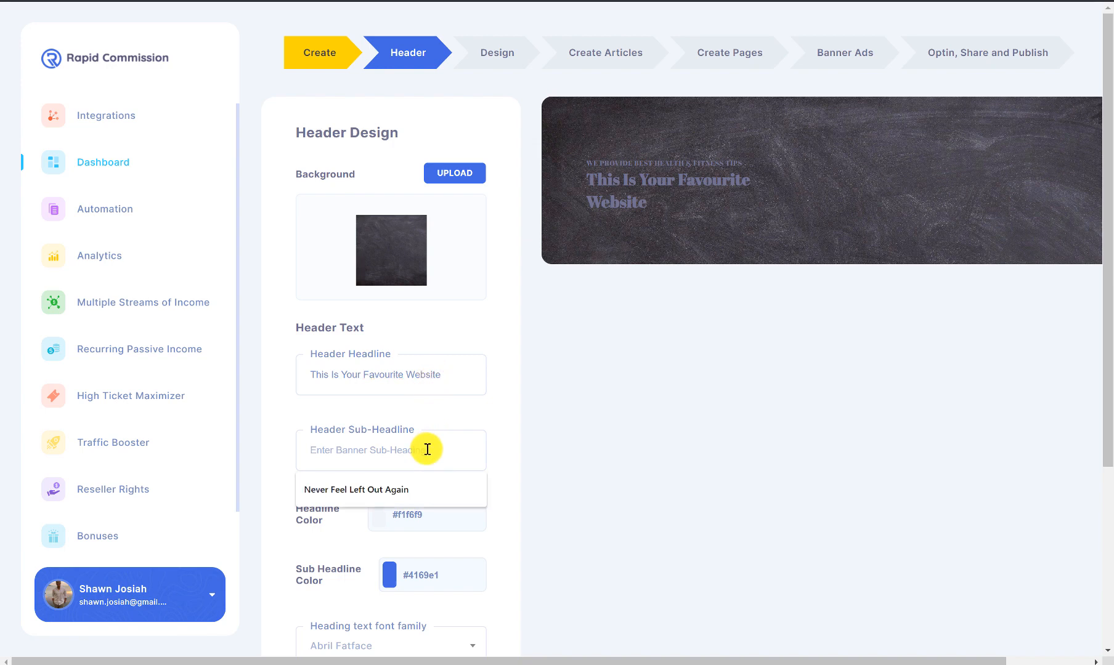
{"action": "type", "text": "Y"}
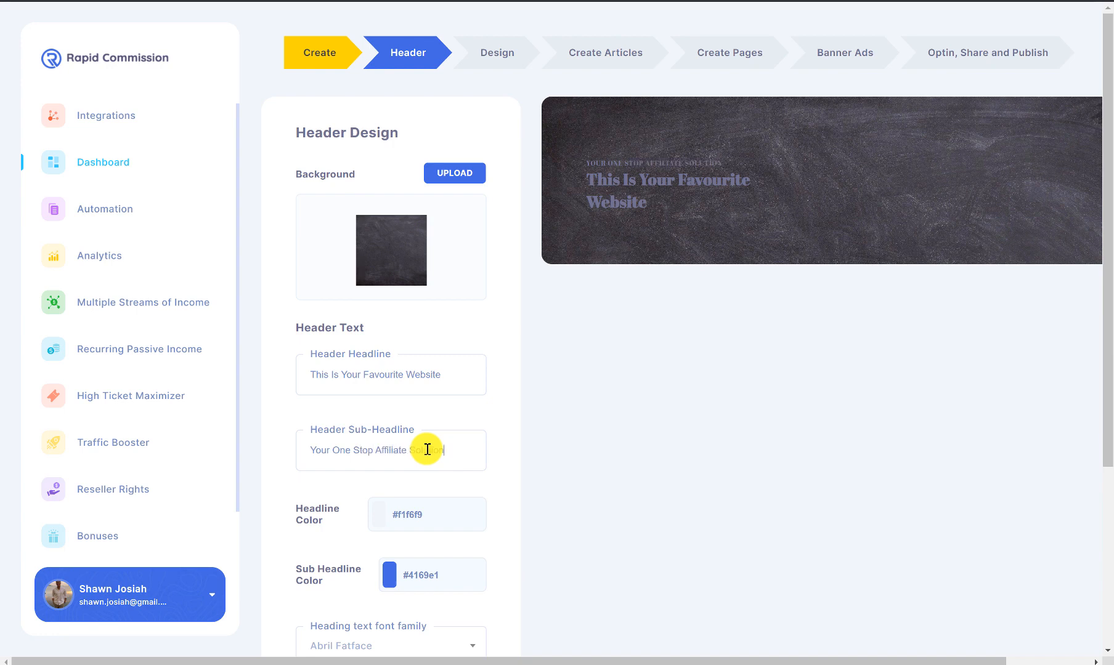
Step: Colour the headline yellow #ebeb12 and the sub-headline teal #41e1a3
{"action": "left_click", "coordinate": [461, 517]}
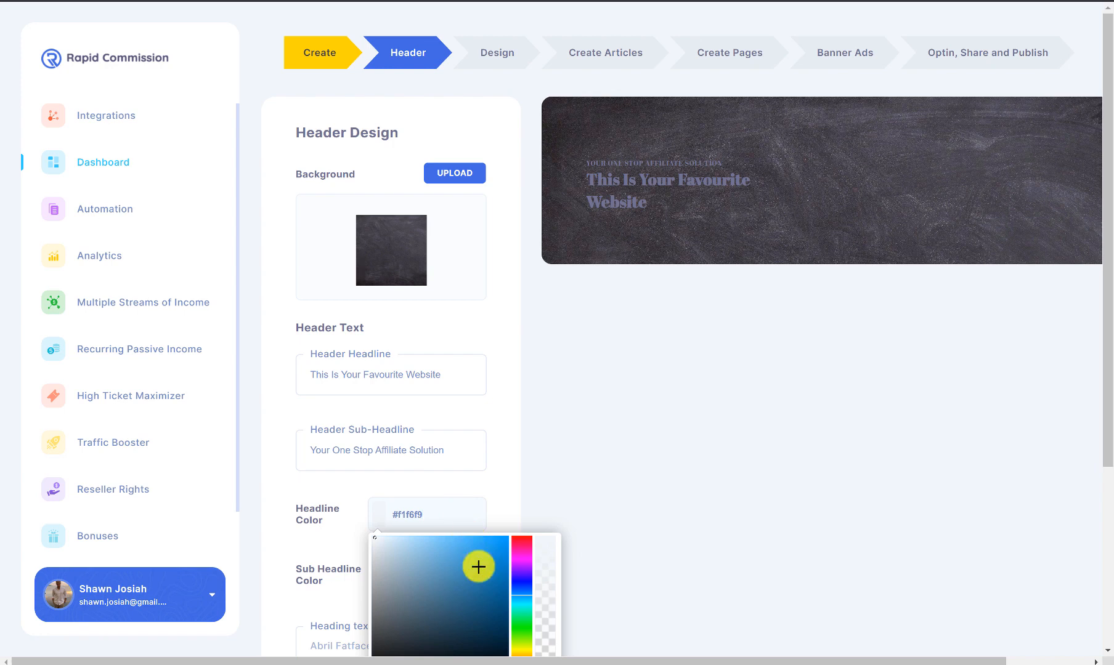
{"action": "scroll", "coordinate": [501, 562], "scroll_direction": "down", "scroll_amount": 2}
{"action": "left_click_drag", "start_coordinate": [524, 514], "coordinate": [525, 513]}
{"action": "left_click", "coordinate": [498, 406]}
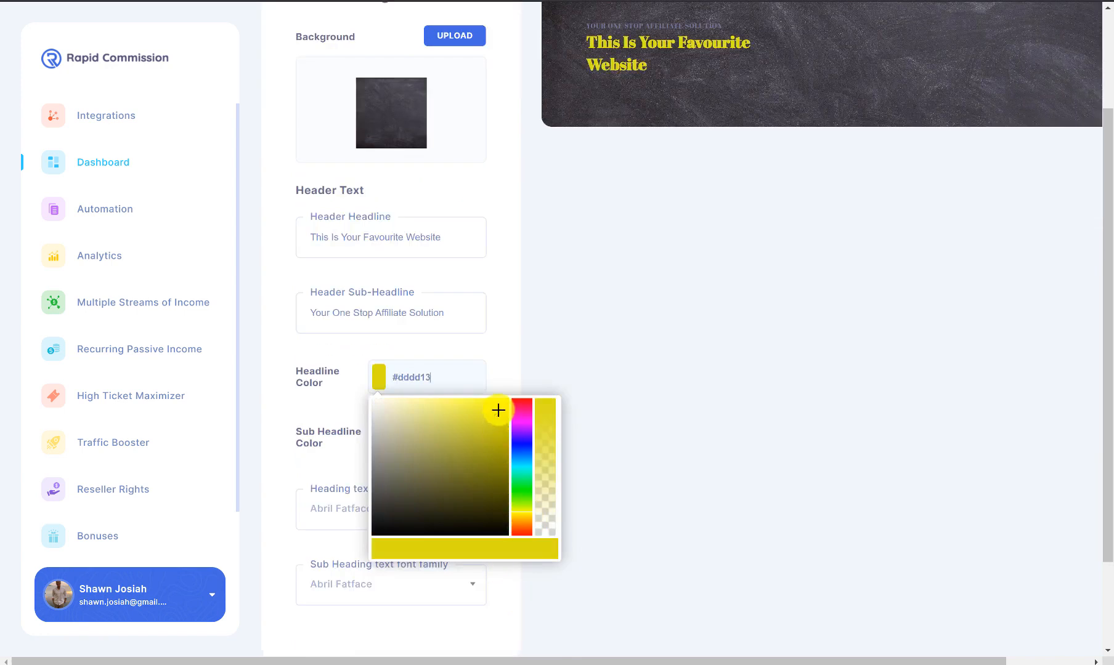
{"action": "left_click", "coordinate": [523, 343]}
{"action": "left_click", "coordinate": [421, 435]}
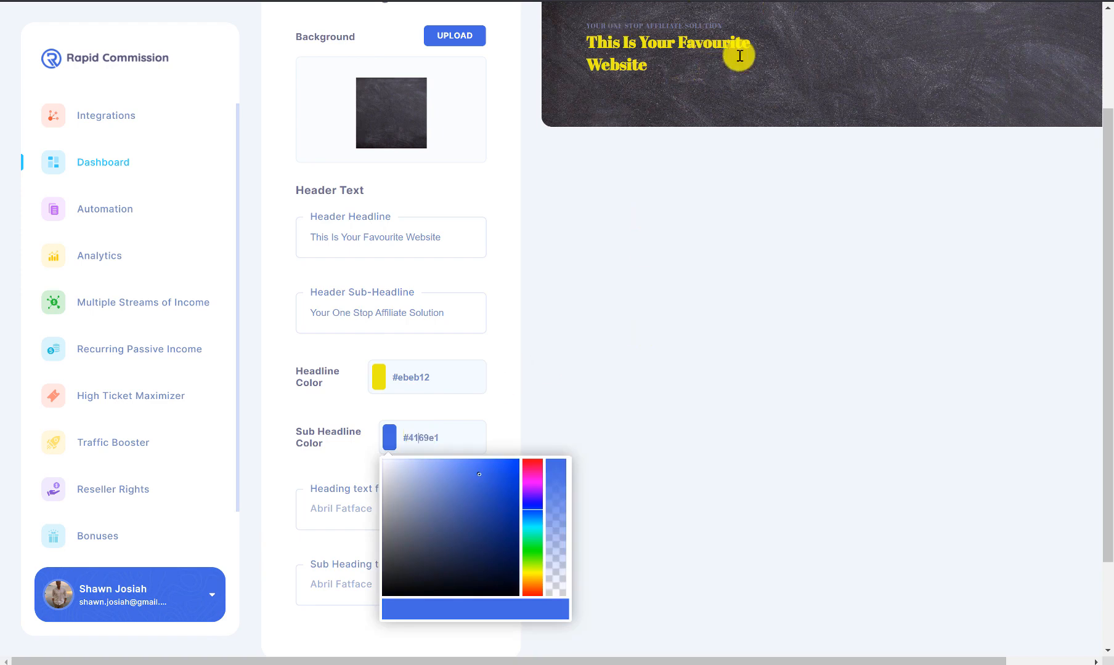
{"action": "left_click", "coordinate": [532, 537]}
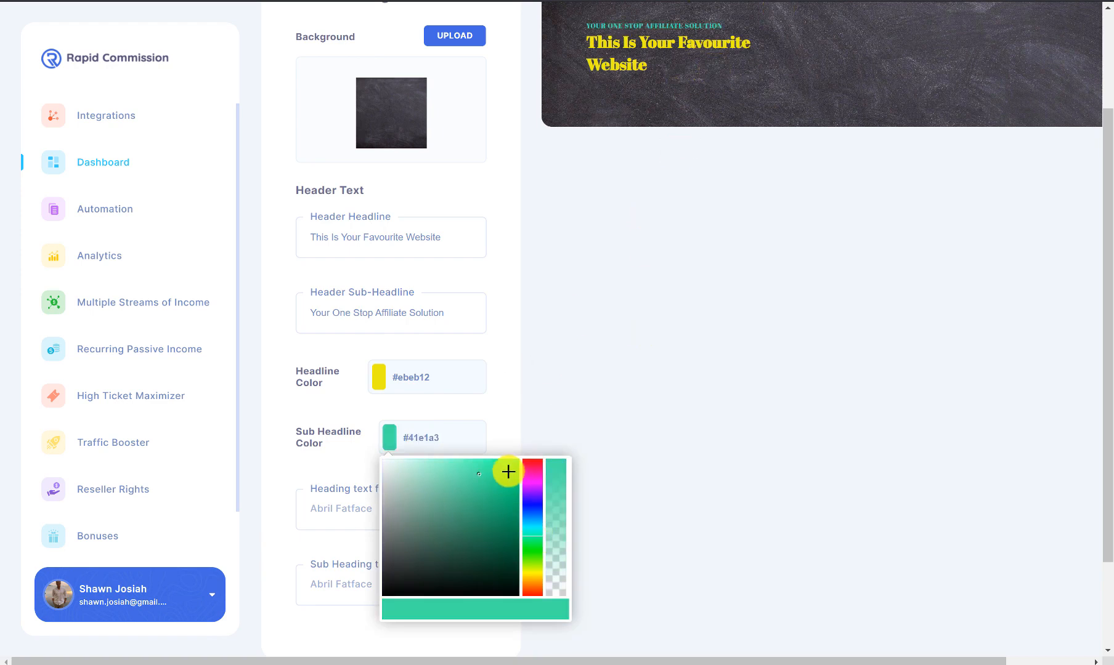
{"action": "left_click", "coordinate": [544, 336]}
Step: Set the headline font to Anton and sub-headline font to Dancing Script, then continue
{"action": "scroll", "coordinate": [592, 286], "scroll_direction": "up", "scroll_amount": 3}
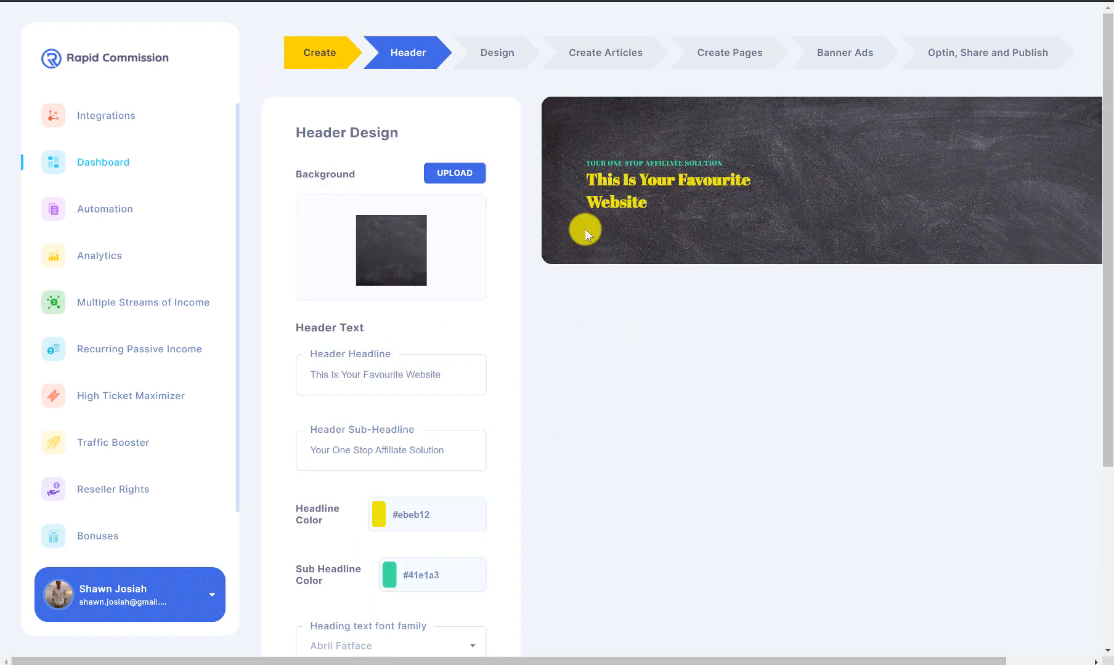
{"action": "scroll", "coordinate": [584, 230], "scroll_direction": "down", "scroll_amount": 3}
{"action": "left_click", "coordinate": [389, 520]}
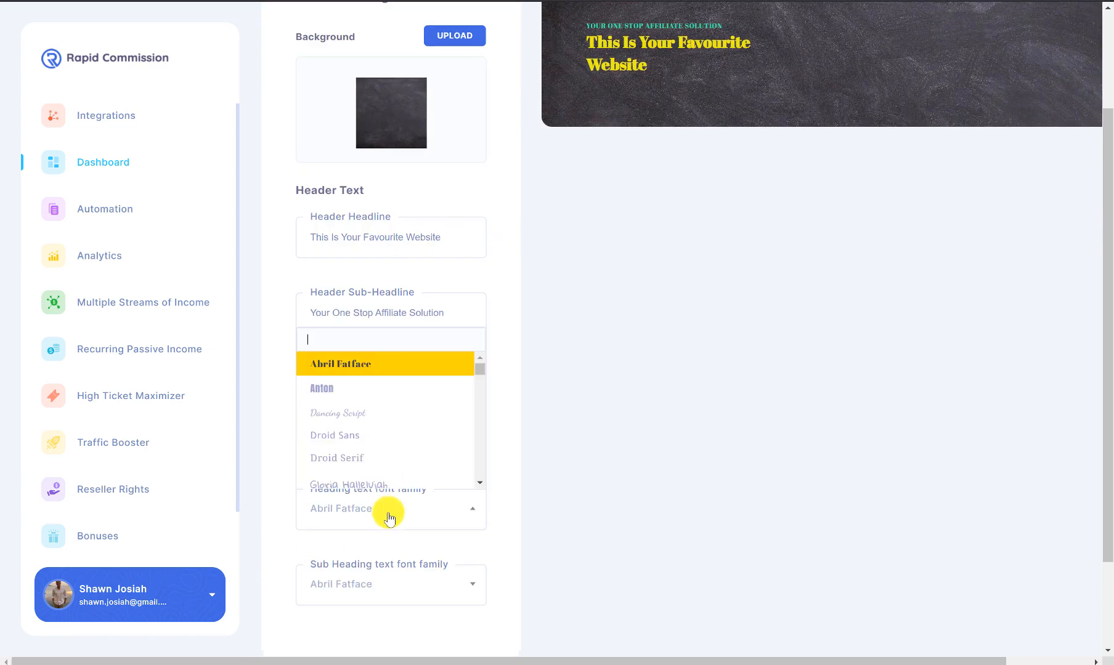
{"action": "left_click", "coordinate": [385, 388]}
{"action": "left_click", "coordinate": [439, 509]}
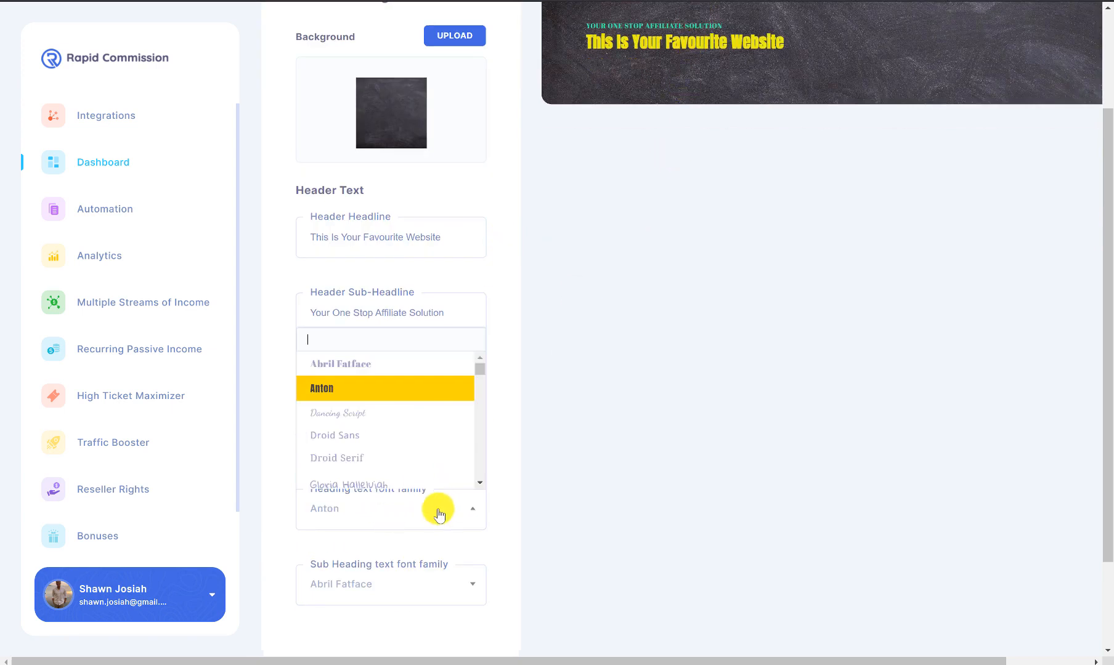
{"action": "left_click", "coordinate": [524, 419]}
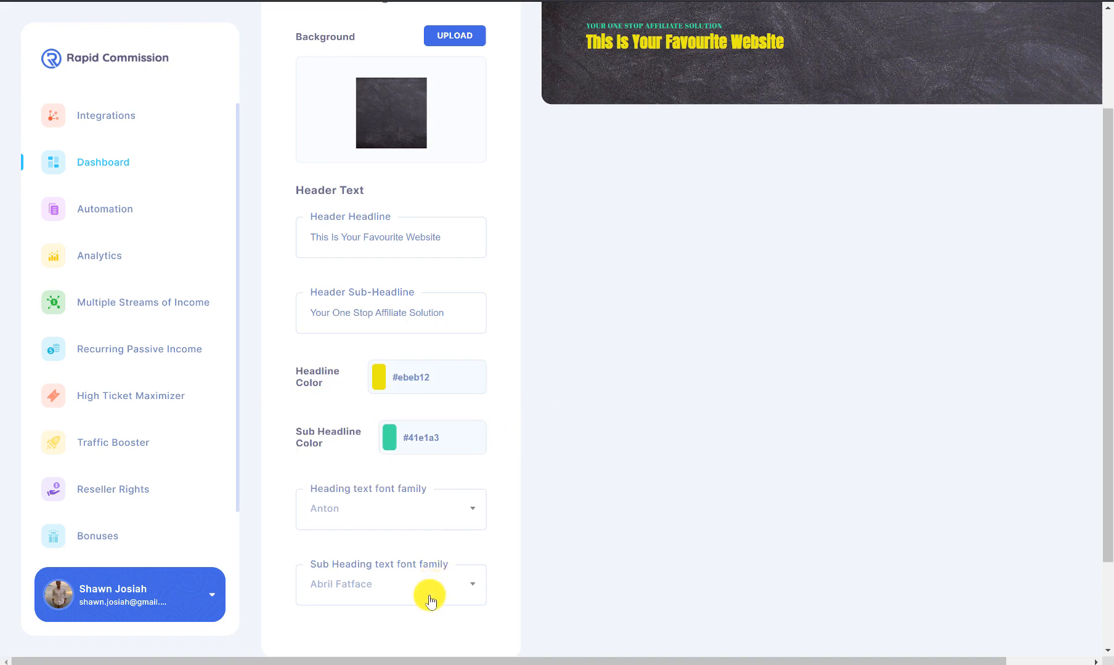
{"action": "left_click", "coordinate": [429, 592]}
{"action": "left_click", "coordinate": [387, 488]}
{"action": "scroll", "coordinate": [571, 440], "scroll_direction": "up", "scroll_amount": 3}
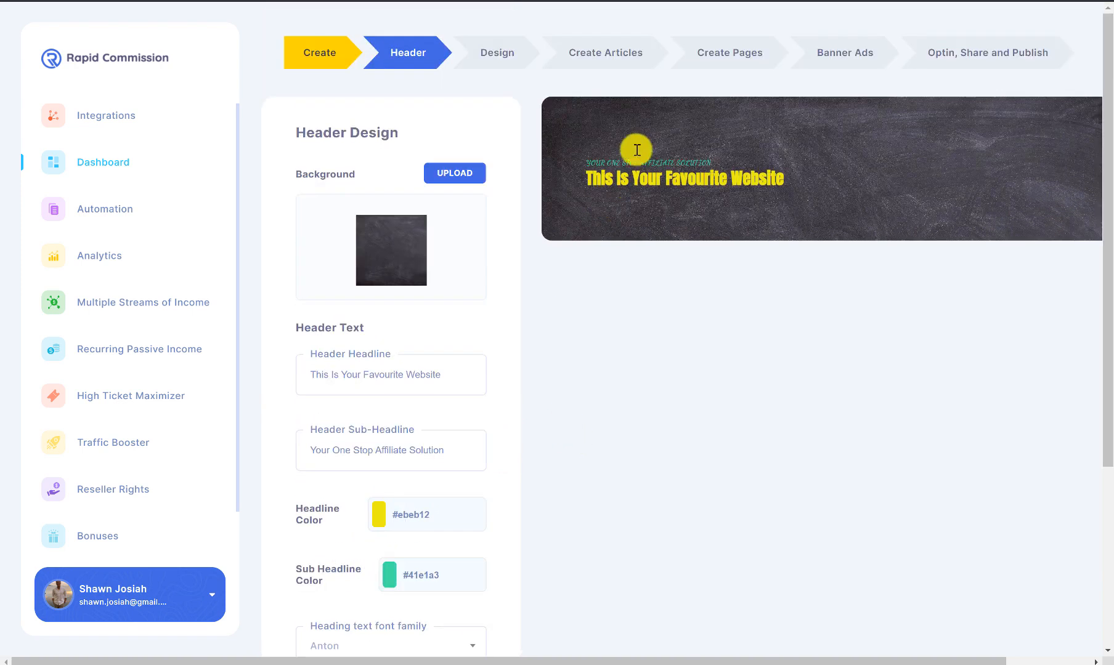
{"action": "scroll", "coordinate": [474, 259], "scroll_direction": "down", "scroll_amount": 4}
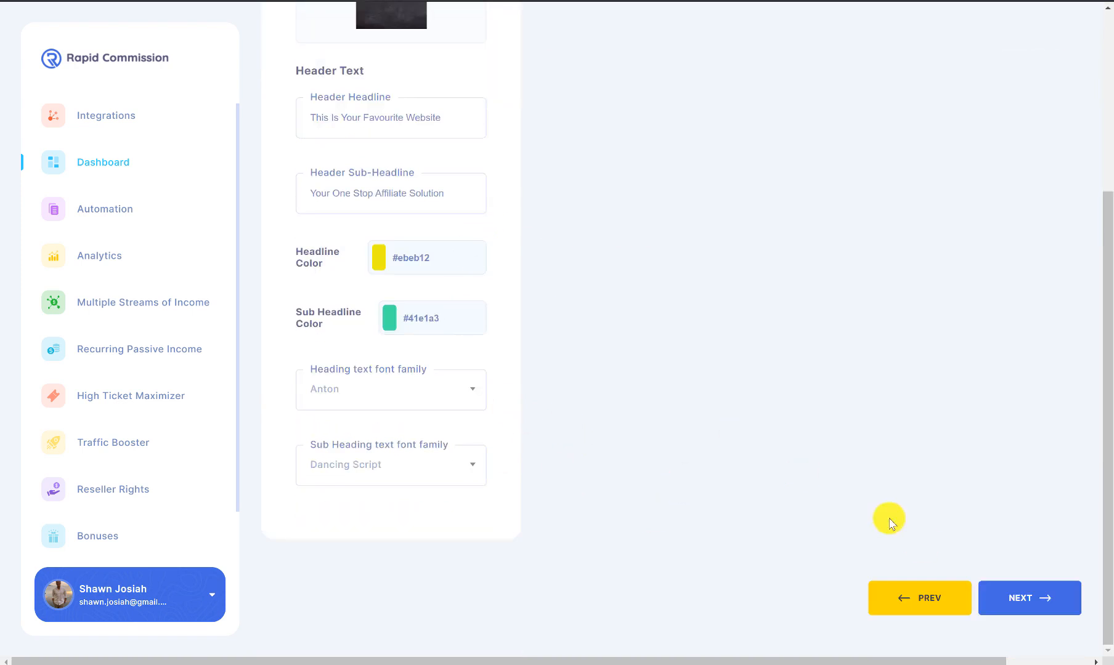
{"action": "left_click", "coordinate": [1014, 593]}
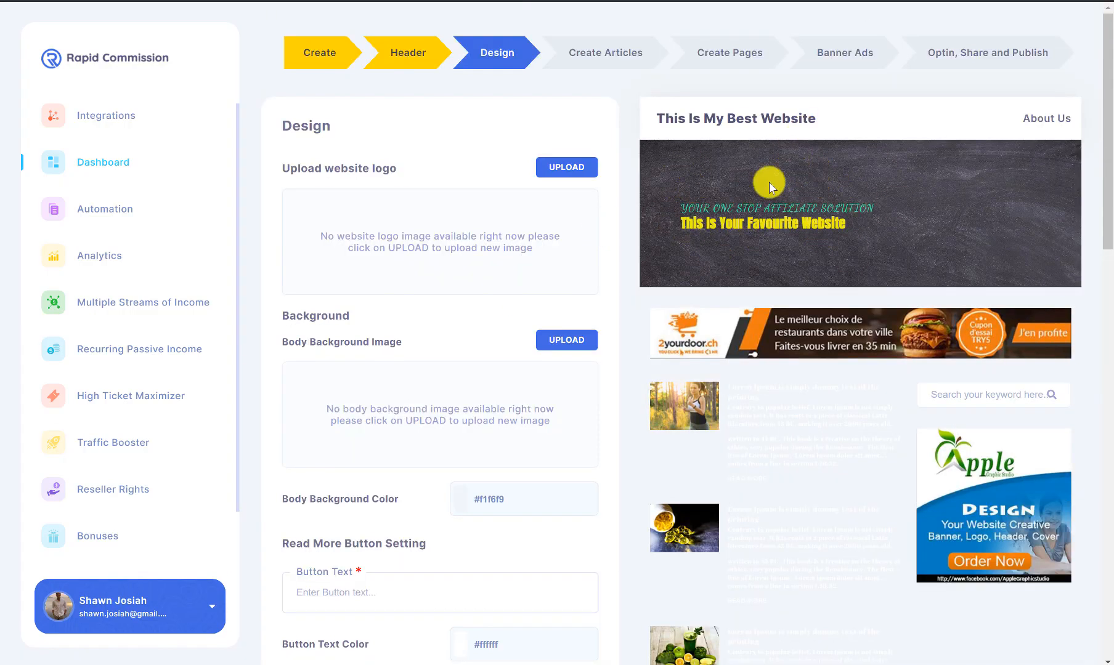
Step: Use the cartoon man image as the website logo
{"action": "scroll", "coordinate": [795, 259], "scroll_direction": "down", "scroll_amount": 1}
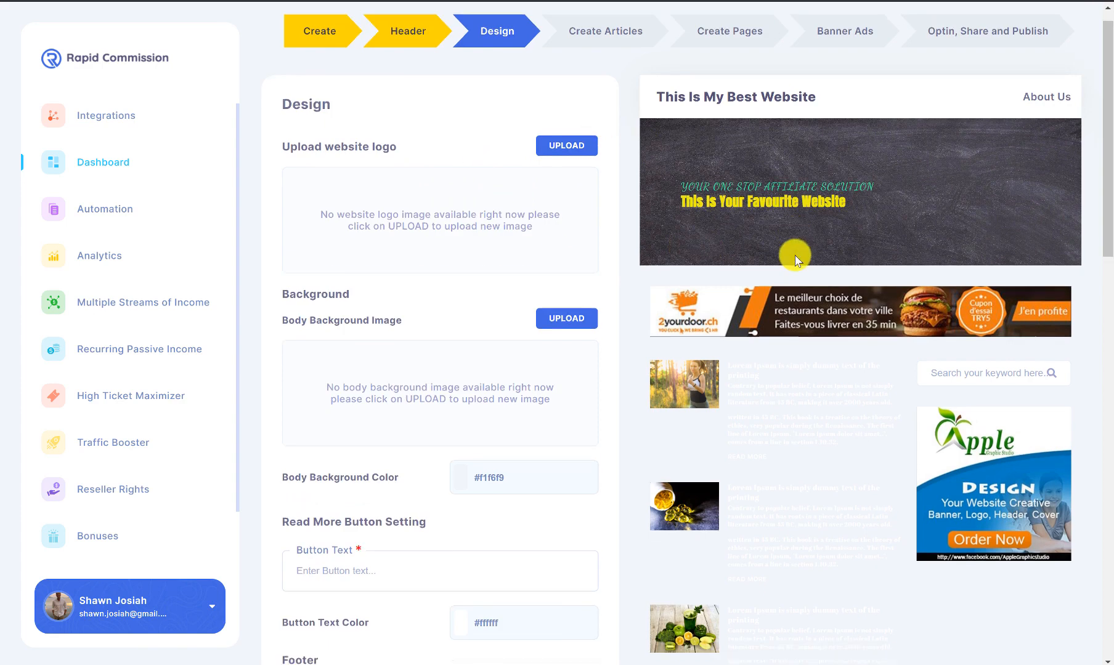
{"action": "scroll", "coordinate": [795, 256], "scroll_direction": "down", "scroll_amount": 11}
{"action": "scroll", "coordinate": [909, 255], "scroll_direction": "up", "scroll_amount": 11}
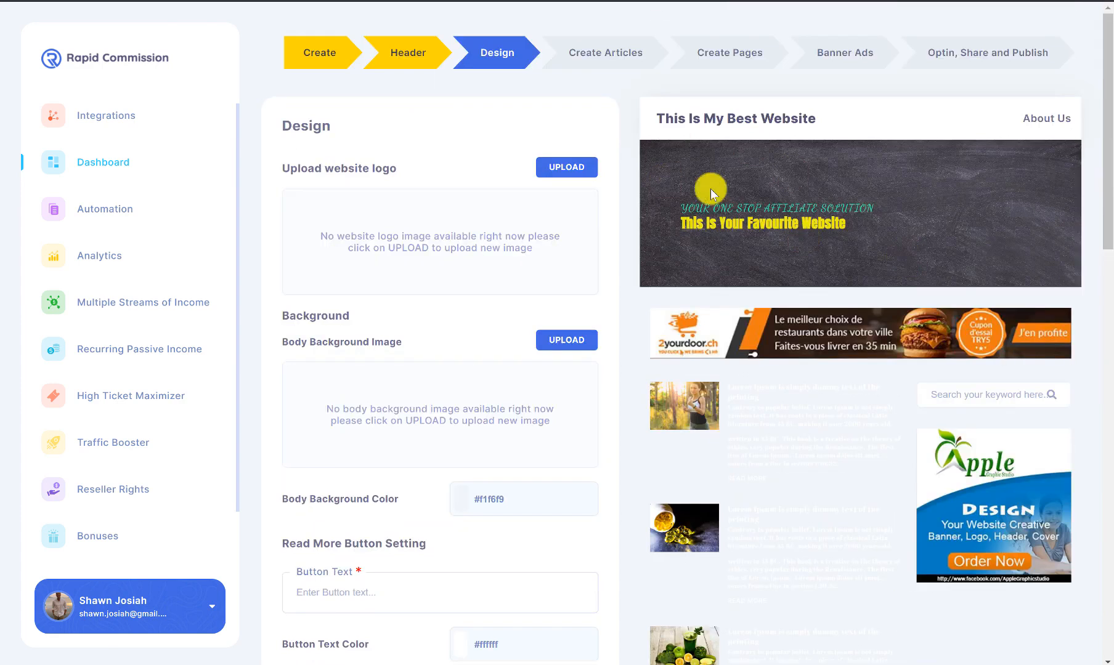
{"action": "left_click", "coordinate": [573, 167]}
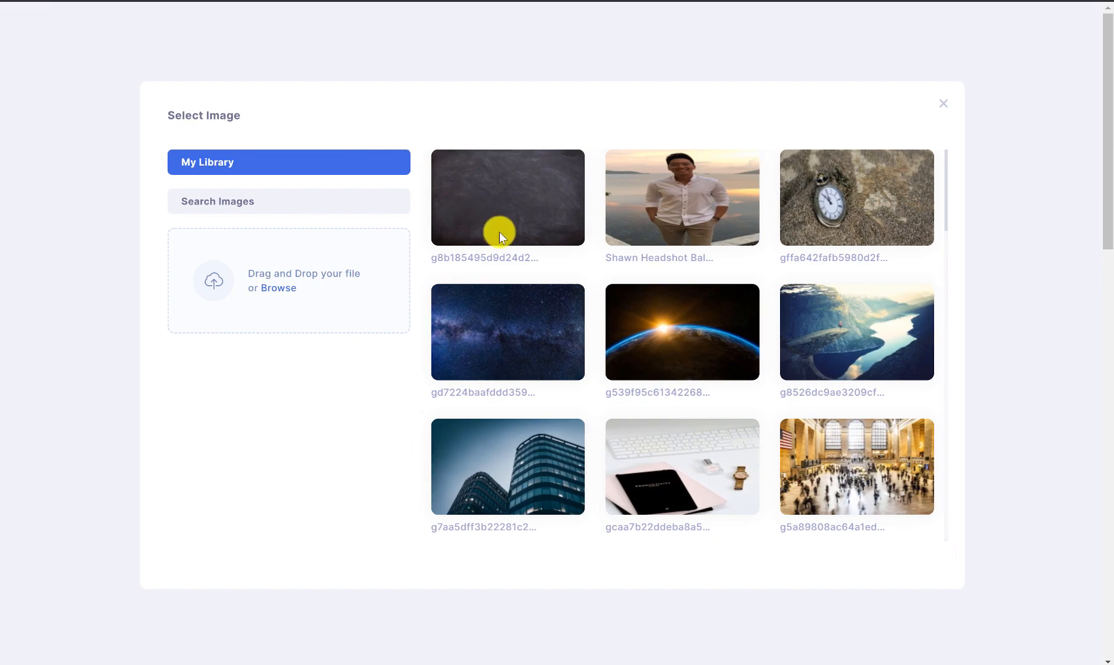
{"action": "scroll", "coordinate": [677, 242], "scroll_direction": "down", "scroll_amount": 4}
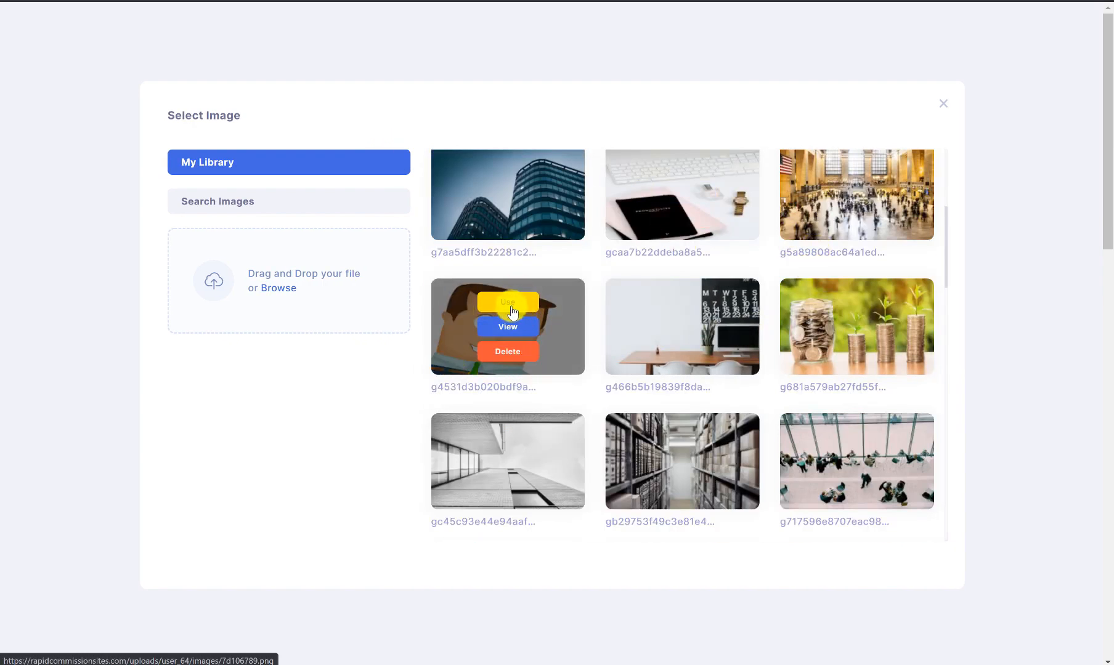
{"action": "left_click", "coordinate": [509, 303]}
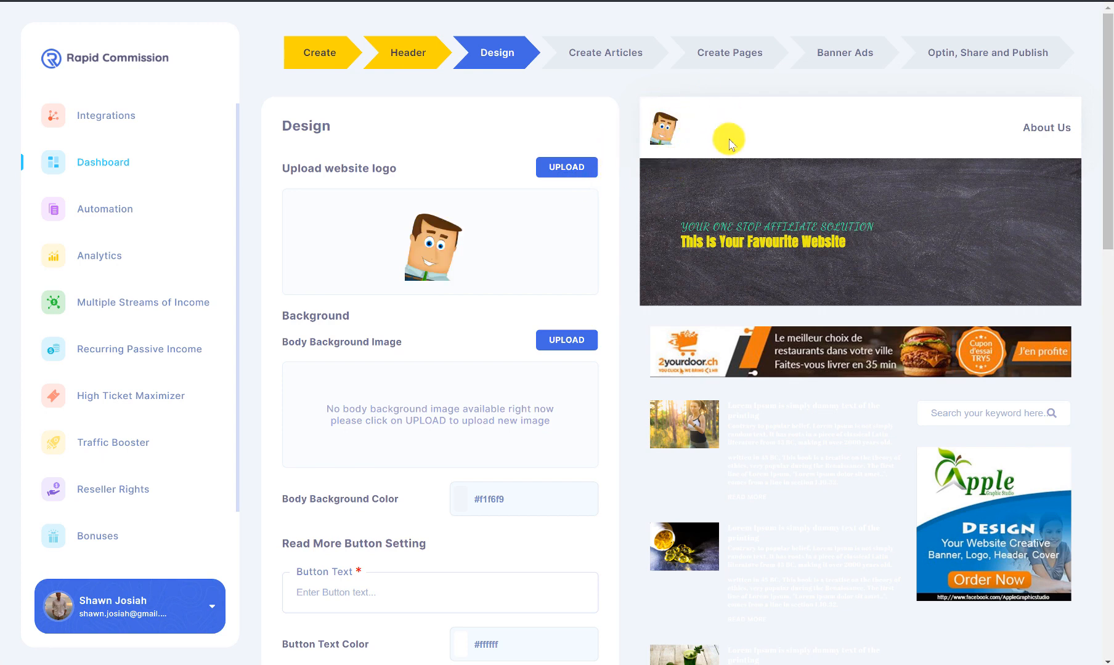
Step: Open the image picker for the Body Background Image
{"action": "scroll", "coordinate": [716, 134], "scroll_direction": "down", "scroll_amount": 2}
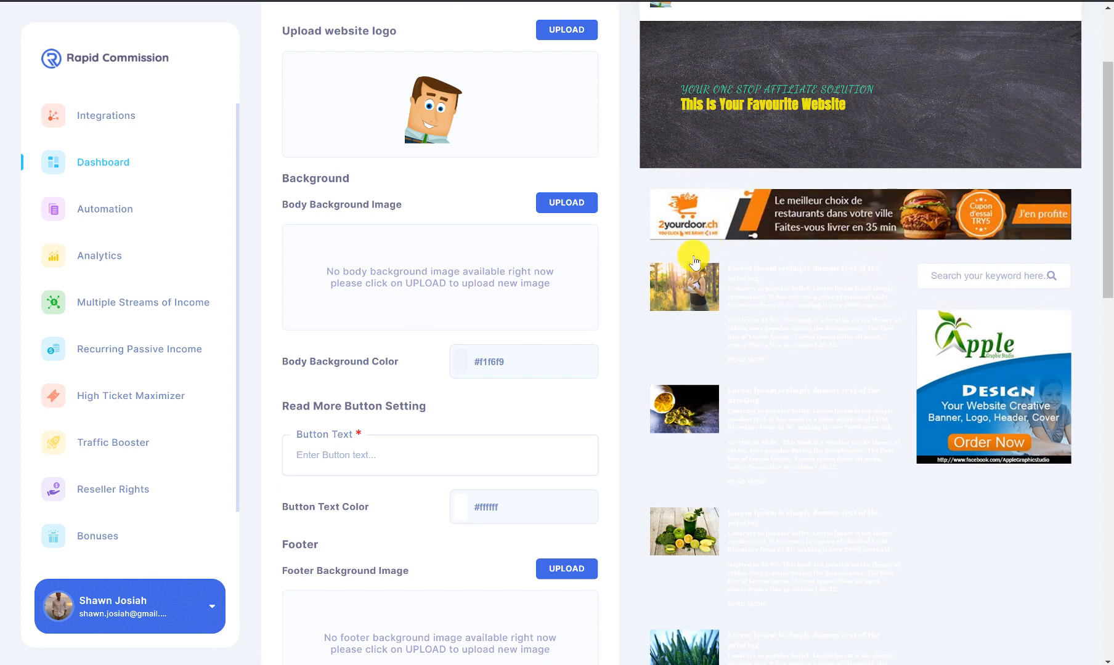
{"action": "scroll", "coordinate": [694, 256], "scroll_direction": "down", "scroll_amount": 2}
{"action": "scroll", "coordinate": [431, 152], "scroll_direction": "up", "scroll_amount": 2}
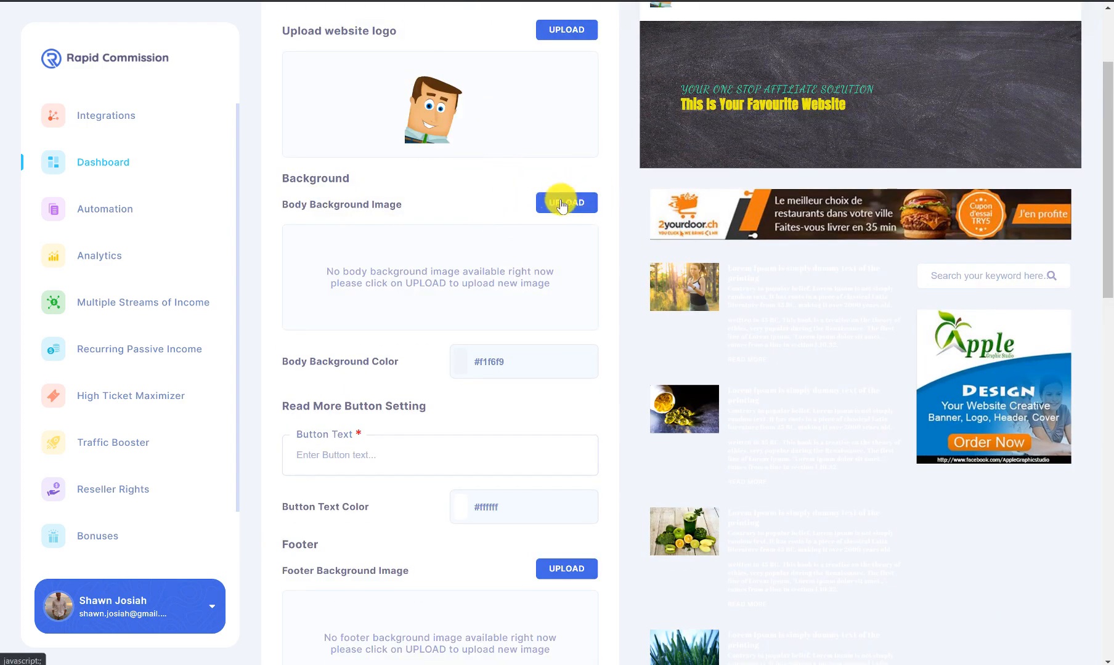
{"action": "left_click", "coordinate": [562, 206]}
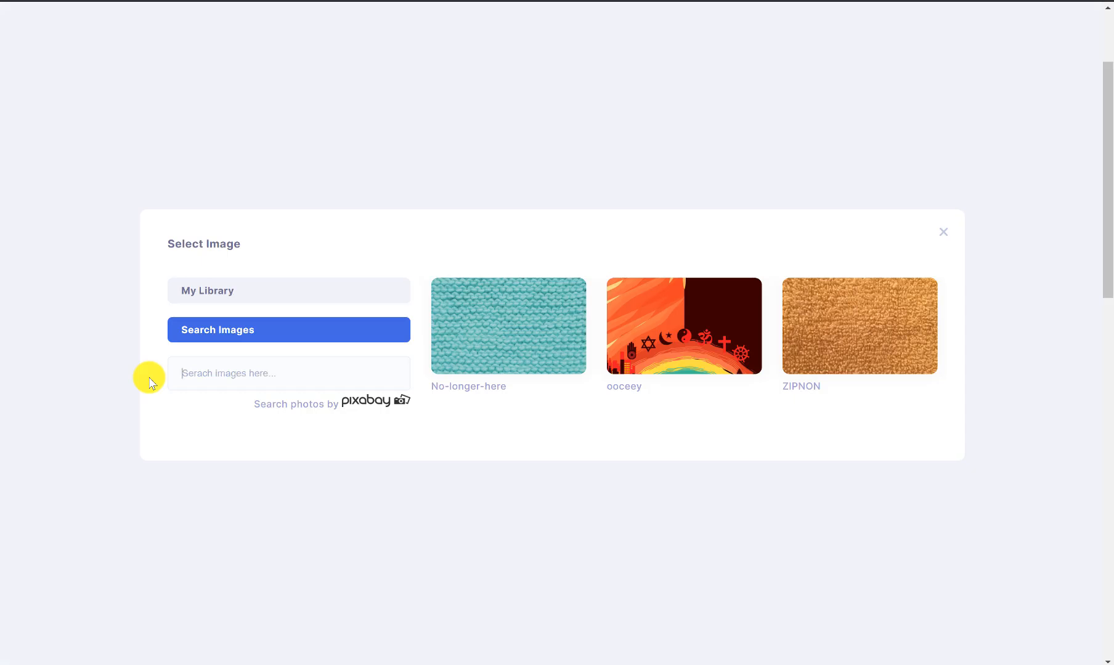
Step: Search images for 'background' and use the beige paper texture as body background
{"action": "type", "text": "background"}
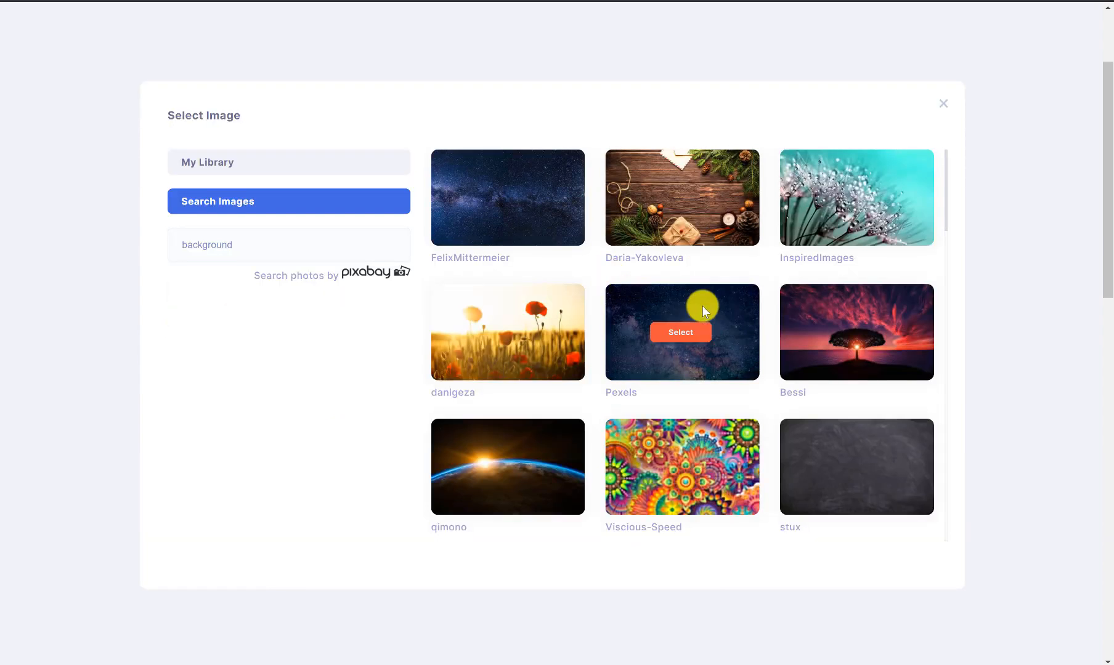
{"action": "scroll", "coordinate": [700, 308], "scroll_direction": "down", "scroll_amount": 6}
{"action": "scroll", "coordinate": [670, 310], "scroll_direction": "down", "scroll_amount": 2}
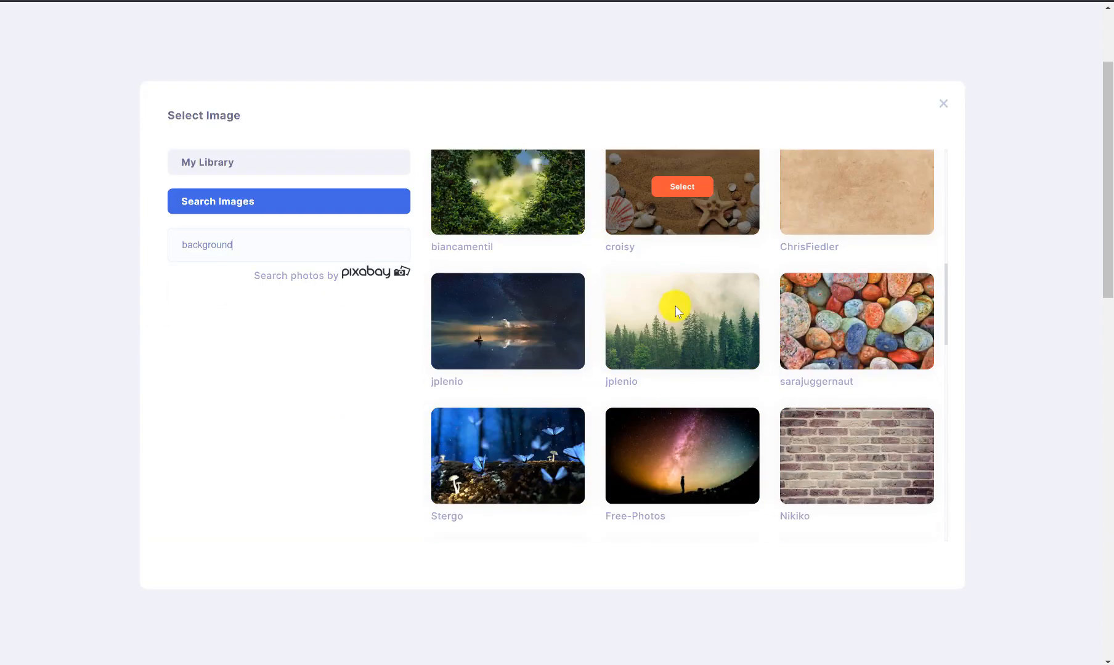
{"action": "scroll", "coordinate": [653, 271], "scroll_direction": "up", "scroll_amount": 2}
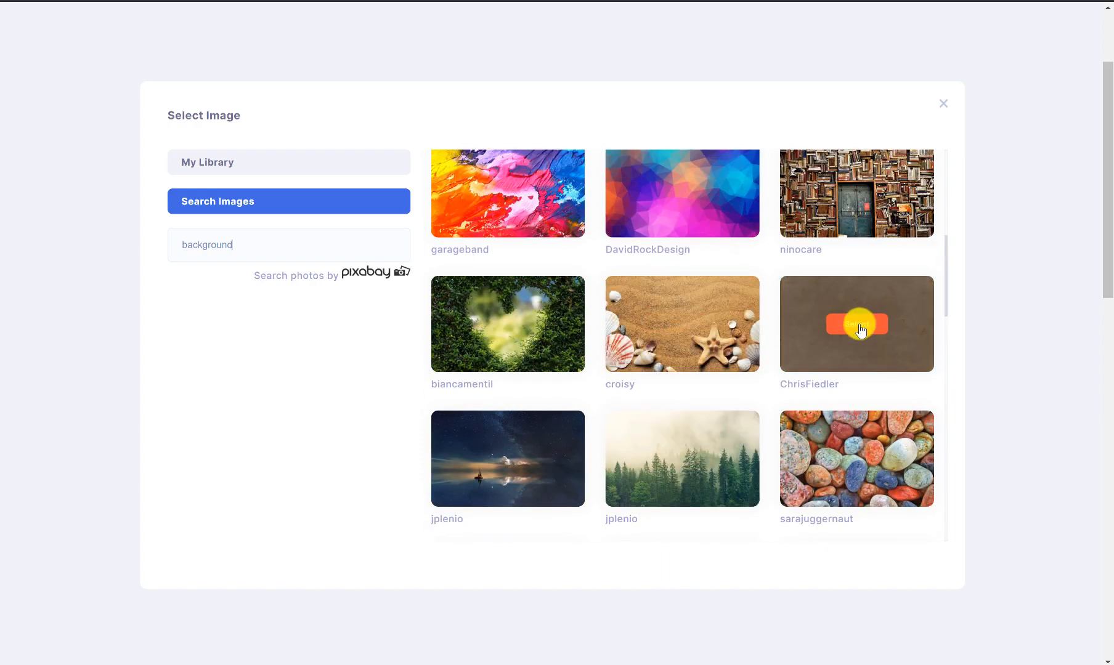
{"action": "left_click", "coordinate": [857, 324]}
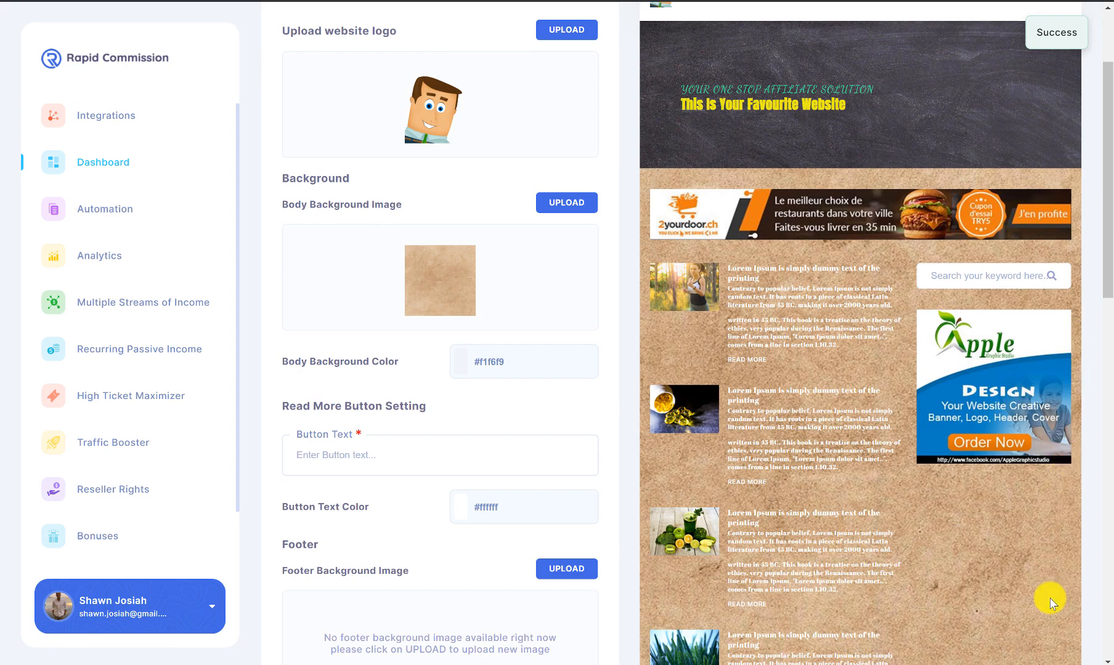
{"action": "scroll", "coordinate": [691, 226], "scroll_direction": "down", "scroll_amount": 2}
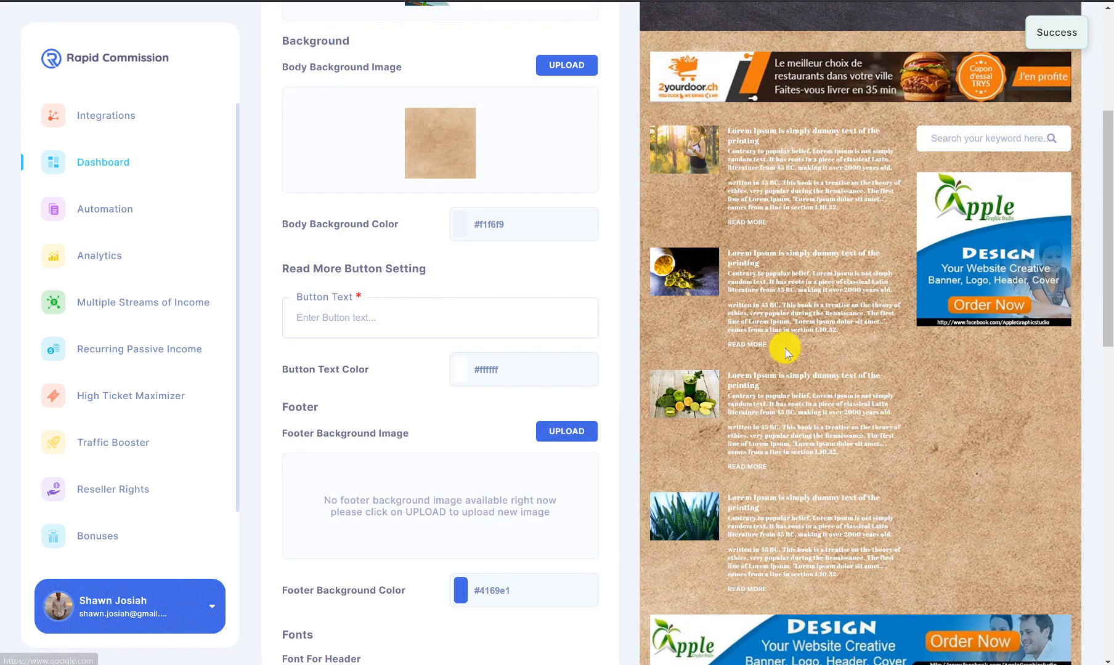
Step: Set the read-more button text to 'Click here to read more' from the suggestions
{"action": "left_click", "coordinate": [400, 314]}
{"action": "left_click", "coordinate": [379, 288]}
{"action": "scroll", "coordinate": [394, 308], "scroll_direction": "up", "scroll_amount": 2}
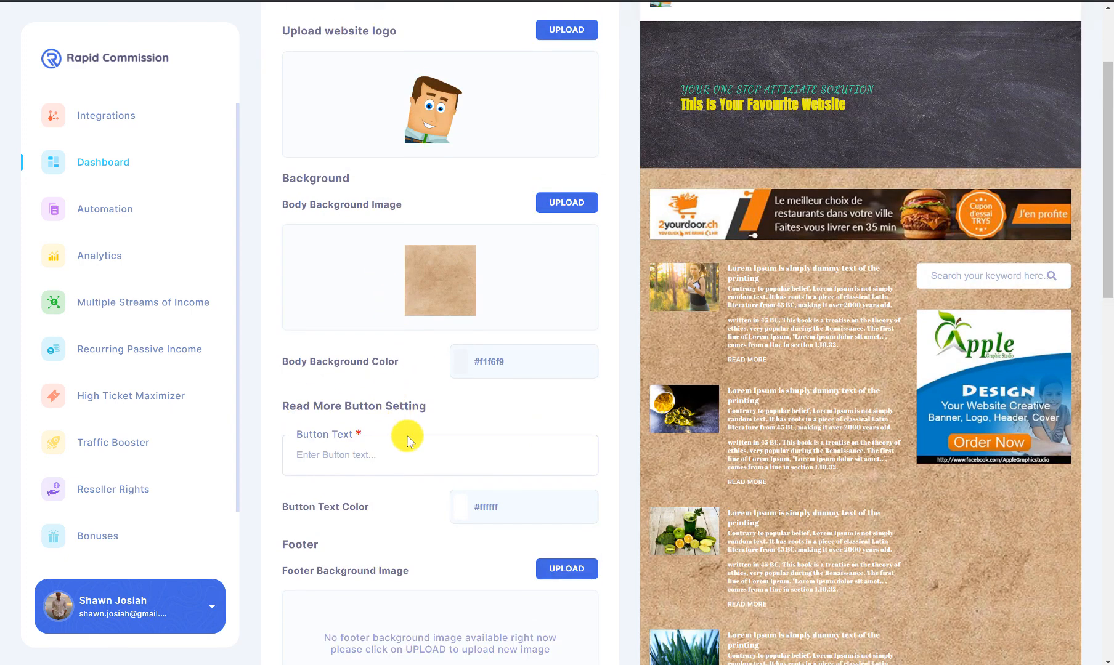
{"action": "left_click", "coordinate": [410, 449]}
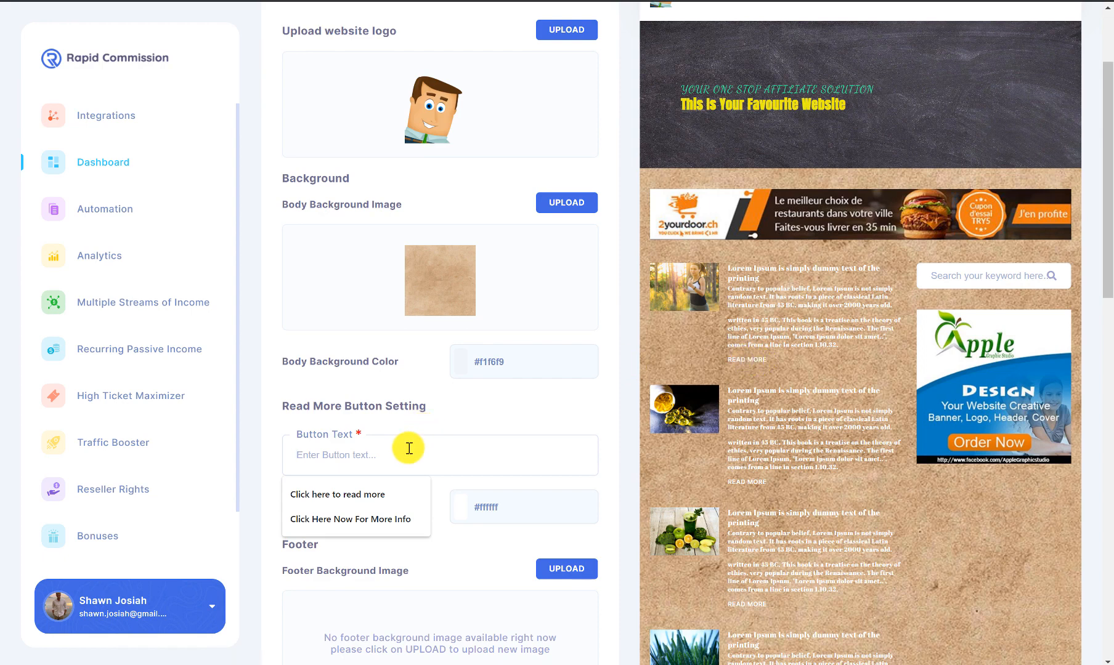
{"action": "left_click", "coordinate": [389, 496]}
Step: Make the button text red #f60b0b and open the footer background image library
{"action": "scroll", "coordinate": [402, 471], "scroll_direction": "down", "scroll_amount": 2}
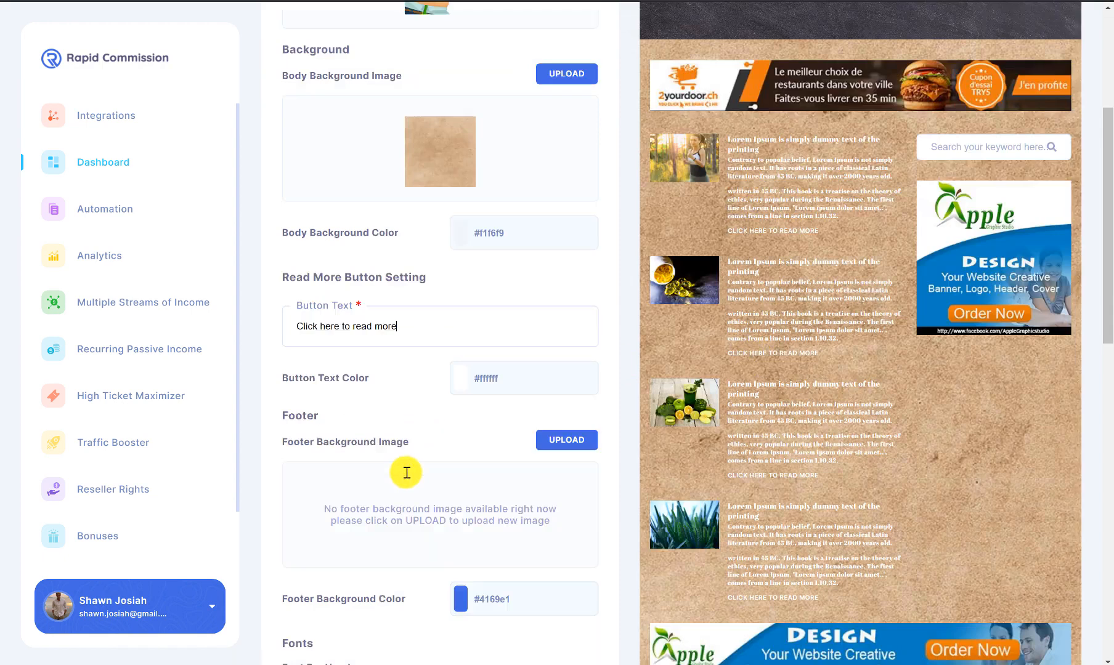
{"action": "left_click", "coordinate": [509, 372]}
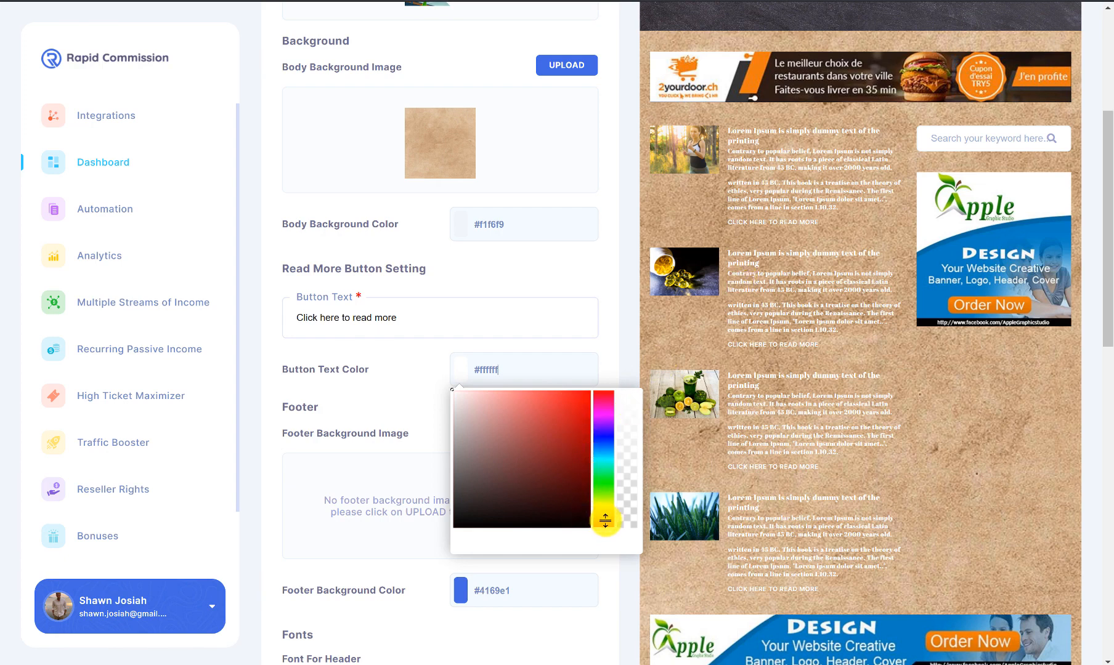
{"action": "left_click", "coordinate": [584, 397]}
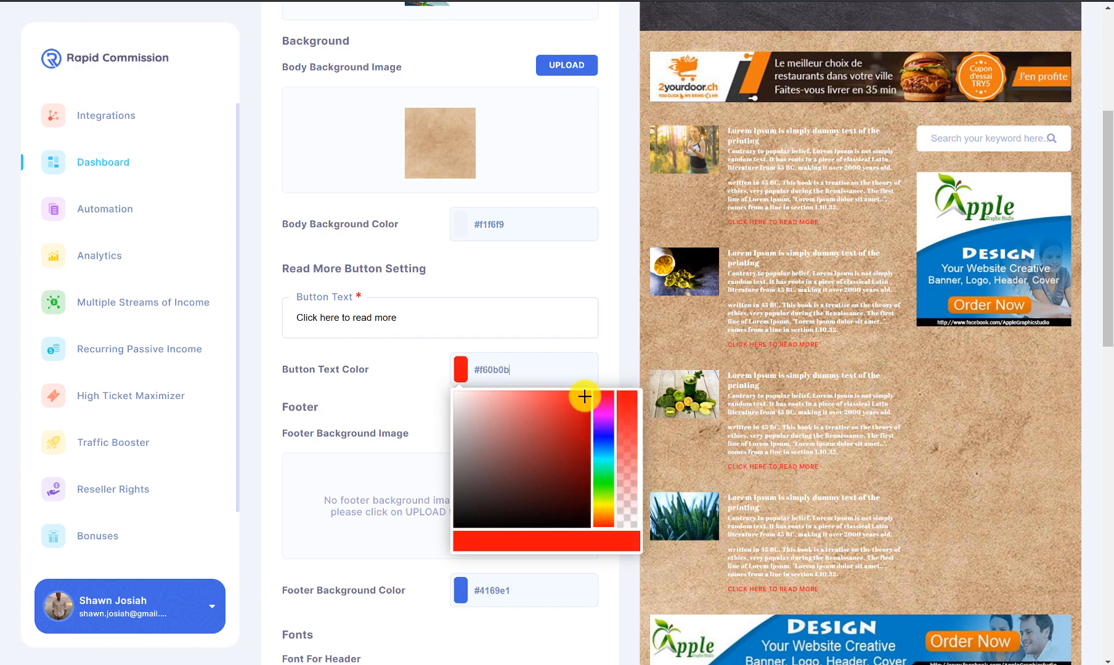
{"action": "left_click", "coordinate": [609, 375]}
{"action": "scroll", "coordinate": [497, 378], "scroll_direction": "down", "scroll_amount": 2}
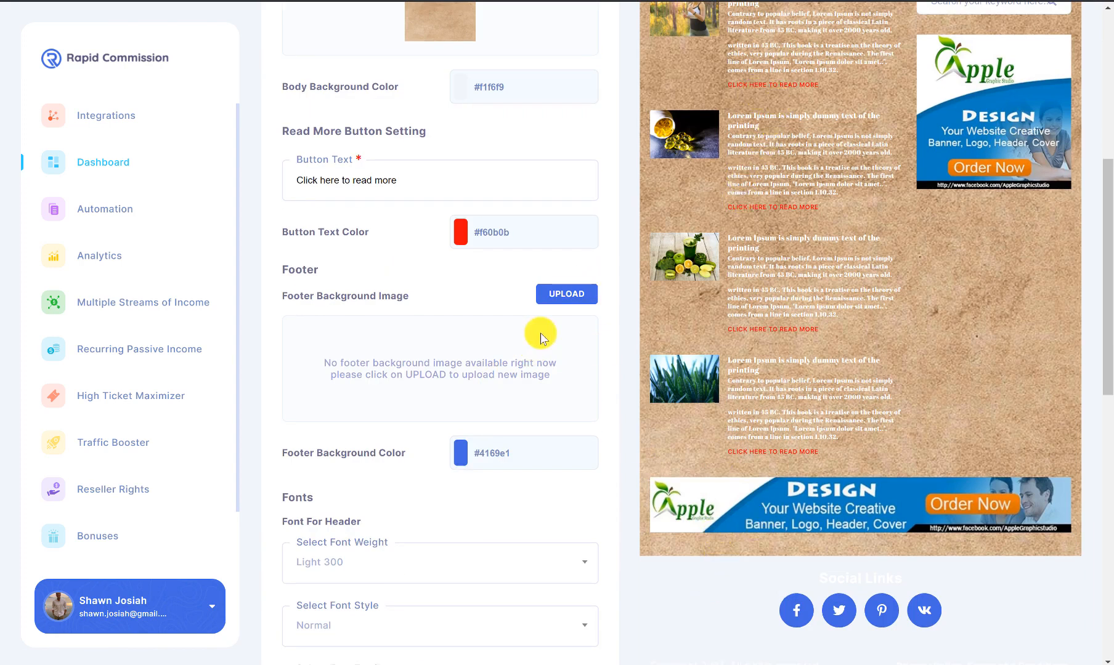
{"action": "left_click", "coordinate": [565, 292]}
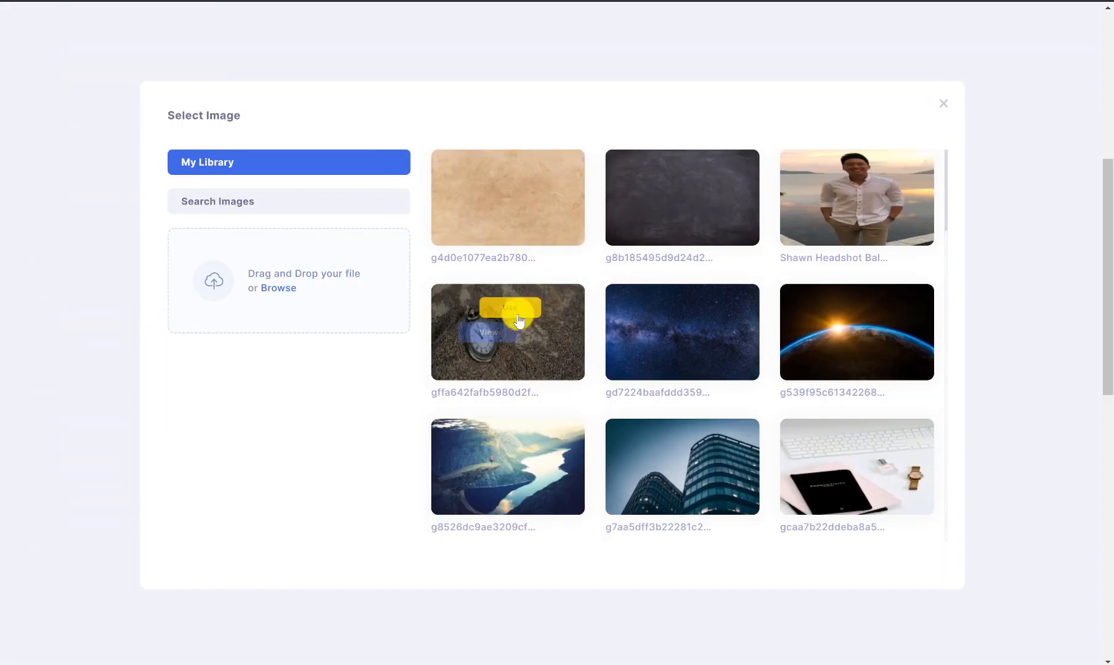
Step: Use the pocket-watch photo as footer background and set footer colour #0e47f2
{"action": "left_click", "coordinate": [510, 309]}
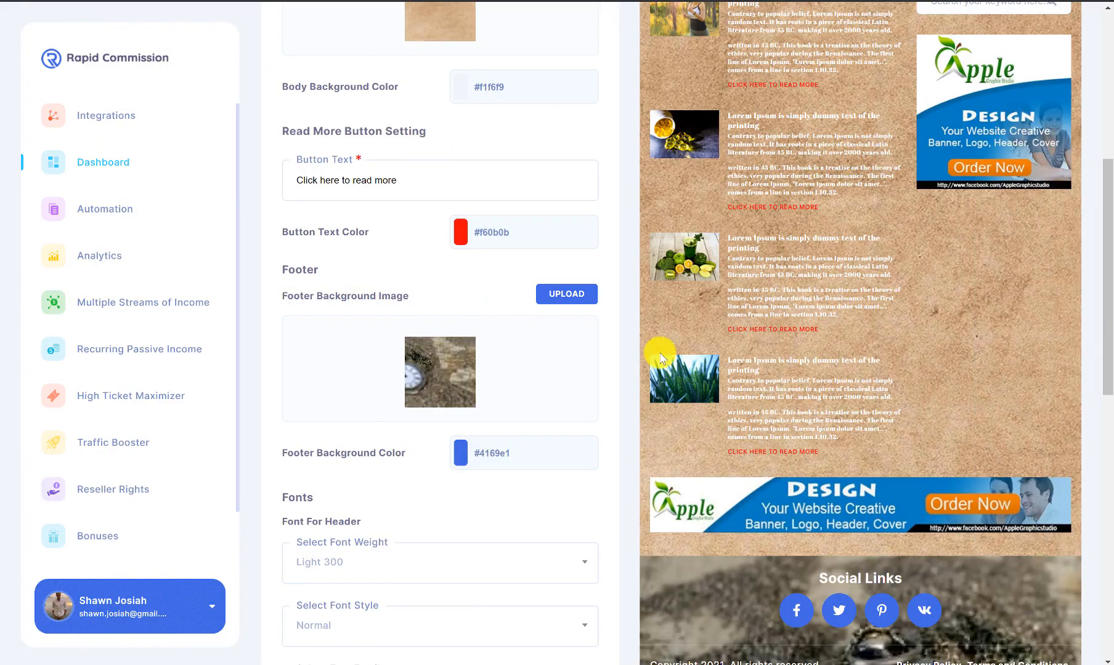
{"action": "scroll", "coordinate": [659, 352], "scroll_direction": "down", "scroll_amount": 2}
{"action": "scroll", "coordinate": [614, 402], "scroll_direction": "up", "scroll_amount": 2}
{"action": "scroll", "coordinate": [614, 401], "scroll_direction": "down", "scroll_amount": 2}
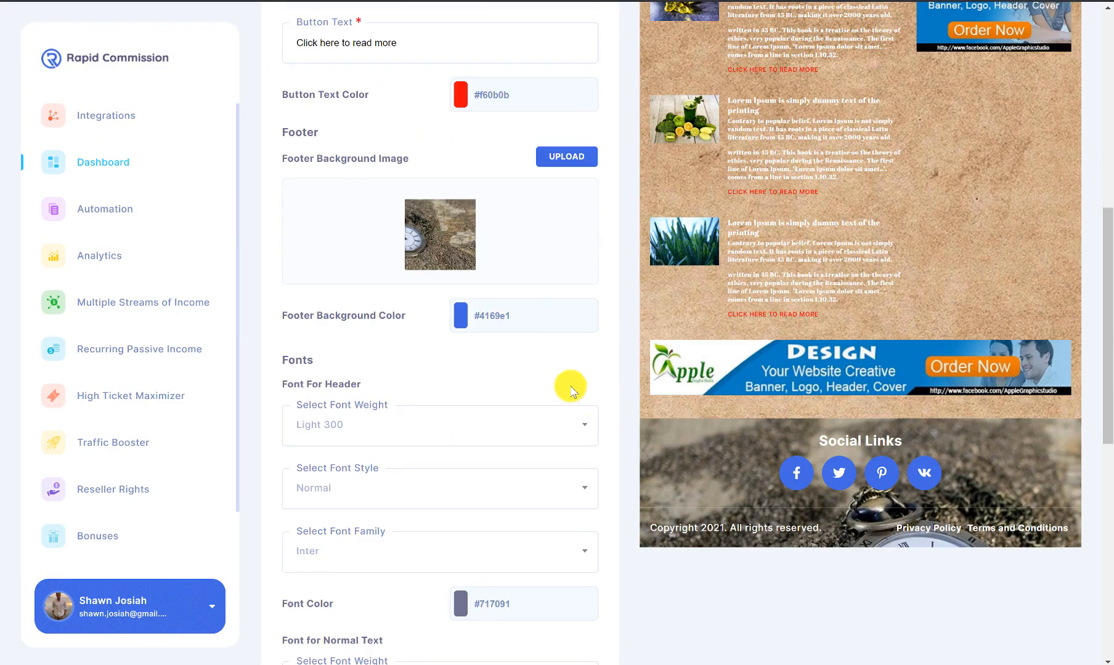
{"action": "left_click", "coordinate": [480, 316]}
{"action": "left_click", "coordinate": [581, 345]}
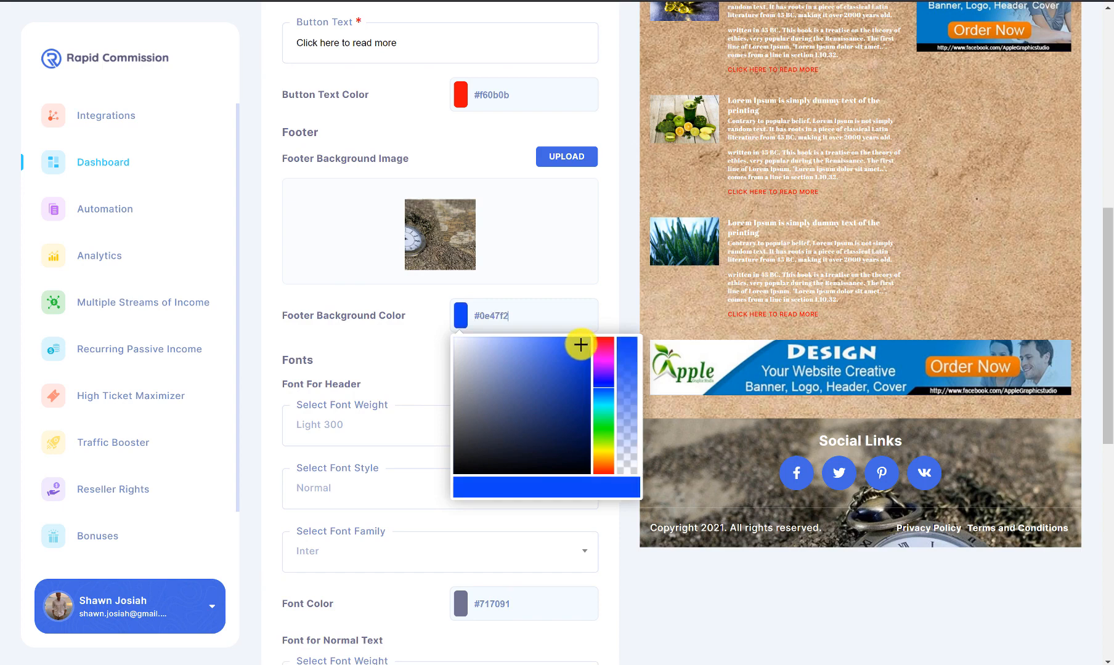
{"action": "left_click", "coordinate": [447, 349]}
Step: Set the header text to Medium 500 weight with Normal style
{"action": "scroll", "coordinate": [431, 341], "scroll_direction": "down", "scroll_amount": 2}
{"action": "left_click", "coordinate": [533, 290]}
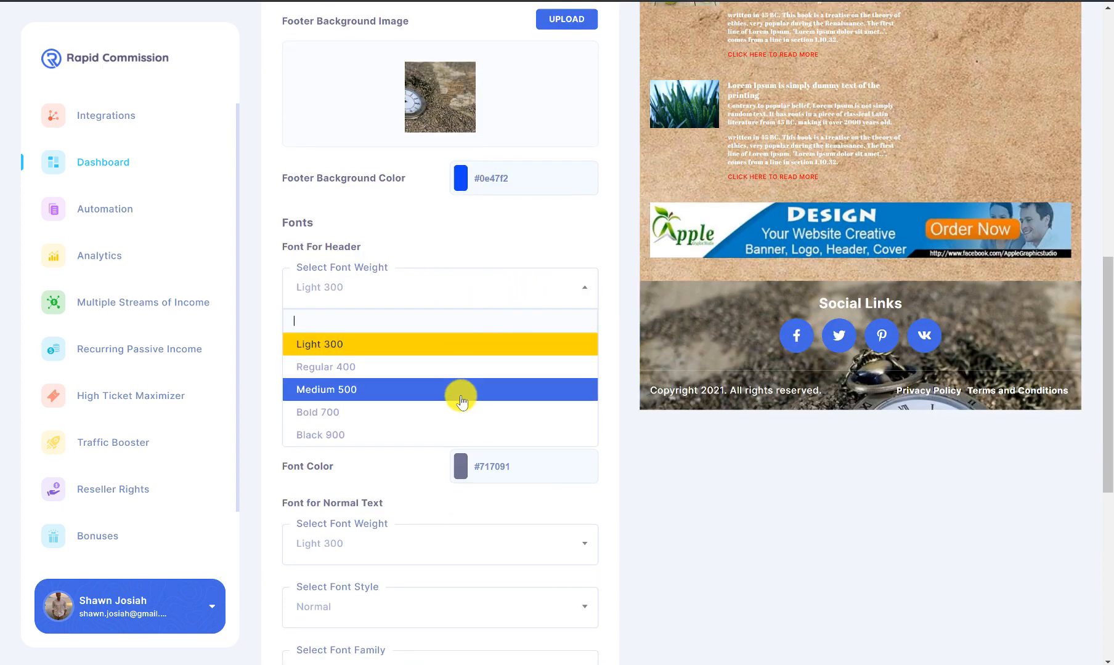
{"action": "left_click", "coordinate": [463, 390]}
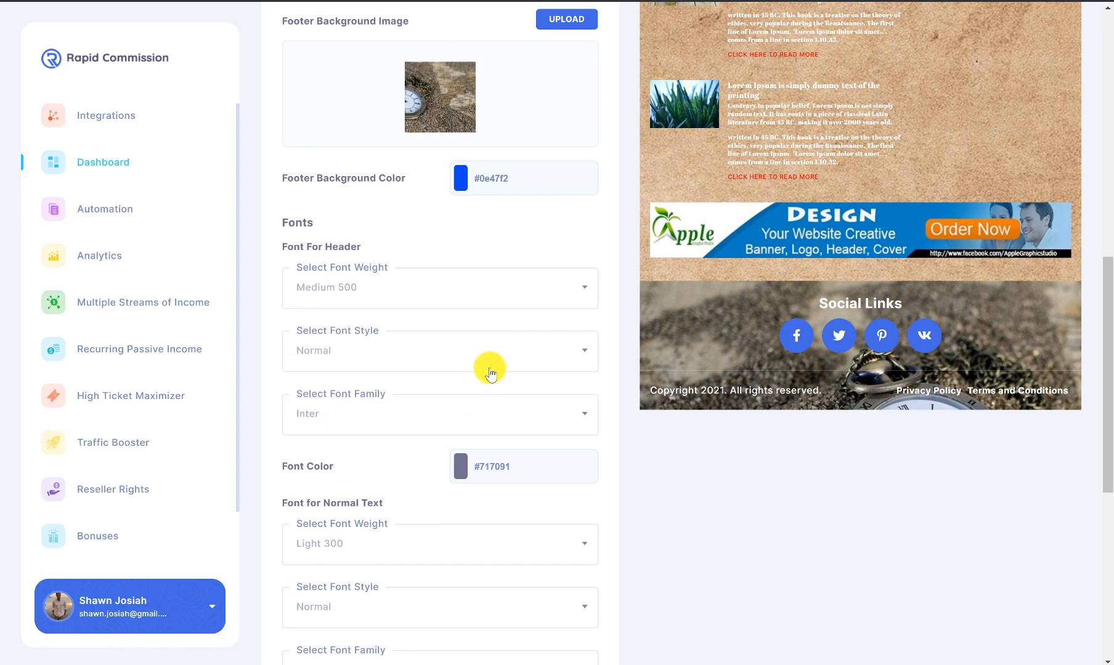
{"action": "left_click", "coordinate": [536, 349]}
{"action": "left_click", "coordinate": [567, 407]}
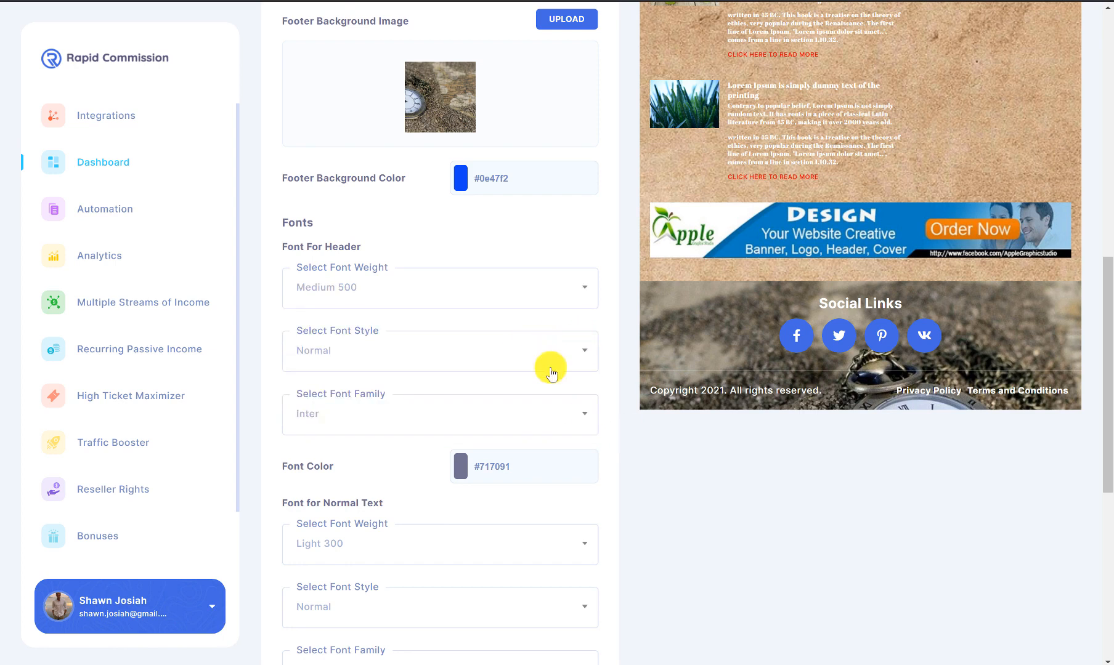
Step: Set normal text to Medium 500 weight, Normal style and Anton font family
{"action": "scroll", "coordinate": [511, 360], "scroll_direction": "down", "scroll_amount": 2}
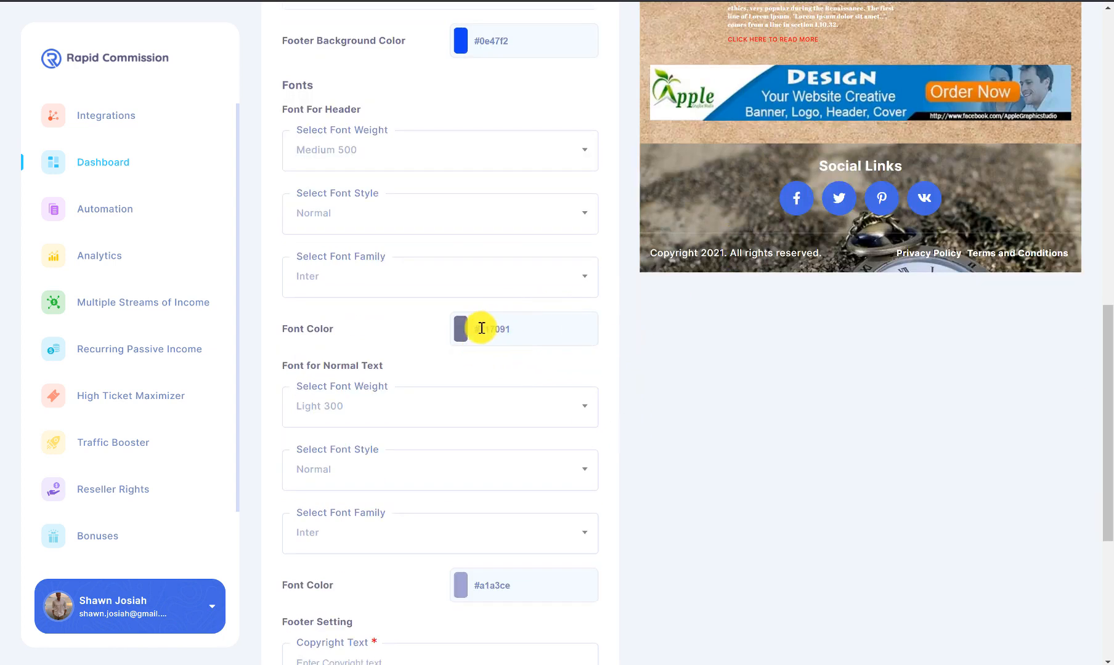
{"action": "scroll", "coordinate": [487, 327], "scroll_direction": "down", "scroll_amount": 2}
{"action": "left_click", "coordinate": [414, 268]}
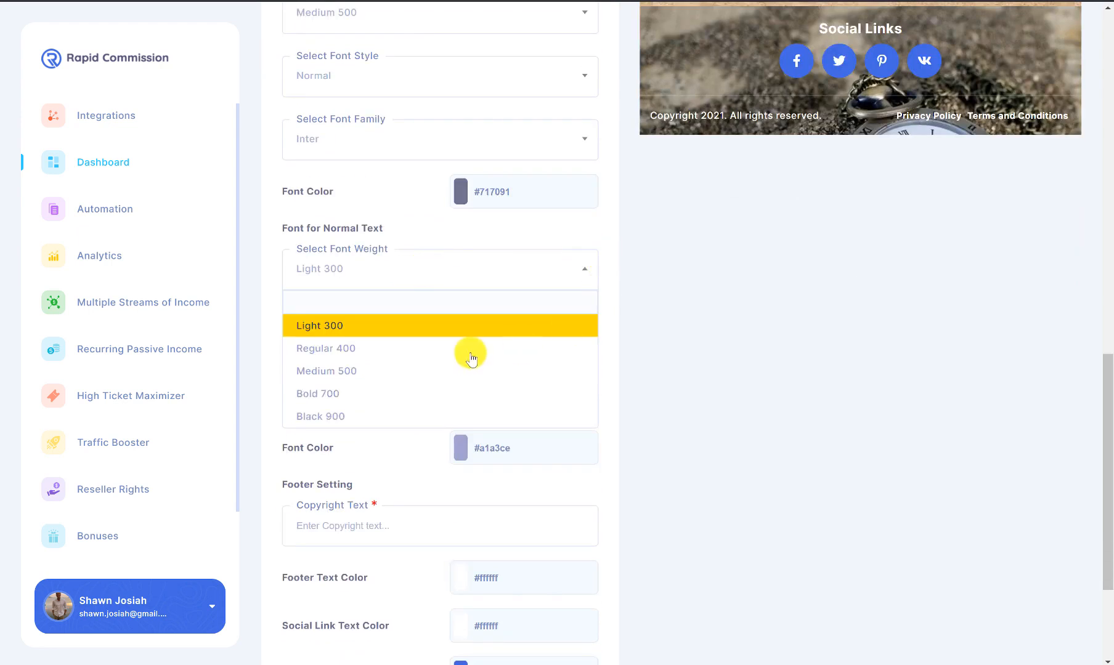
{"action": "left_click", "coordinate": [455, 372]}
{"action": "left_click", "coordinate": [561, 332]}
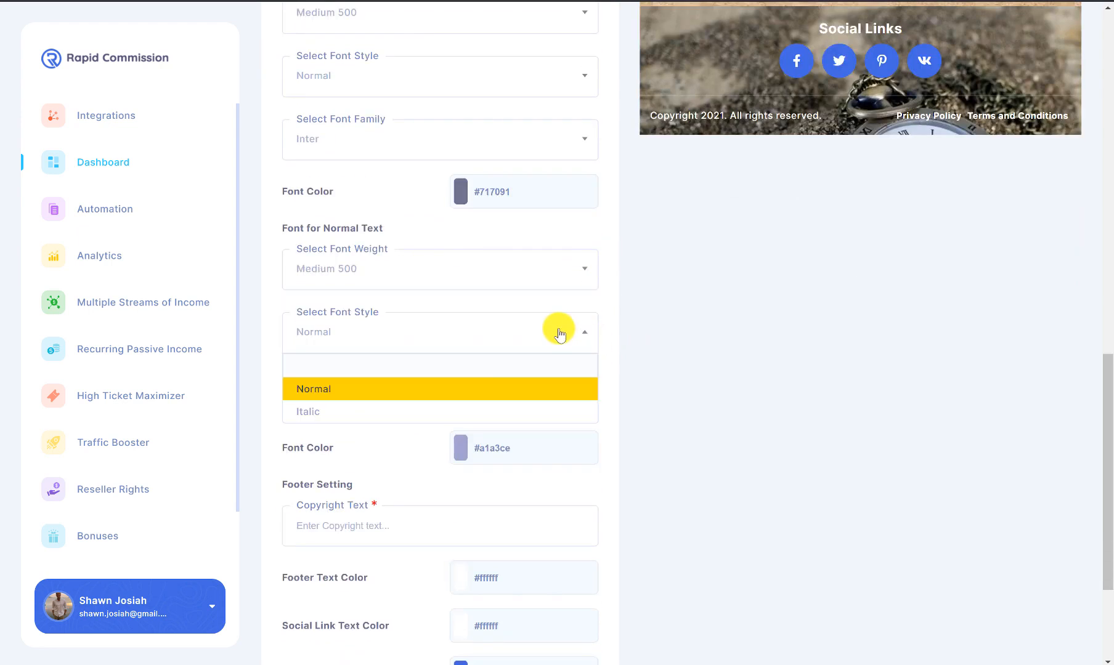
{"action": "left_click", "coordinate": [484, 389]}
{"action": "left_click", "coordinate": [493, 395]}
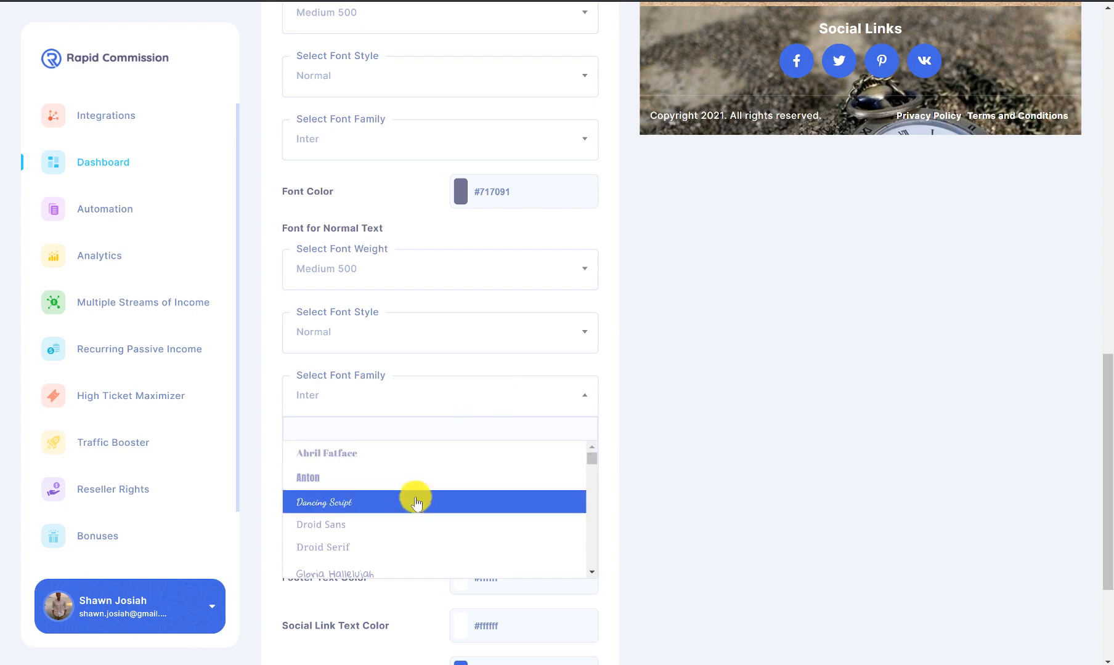
{"action": "left_click", "coordinate": [437, 480]}
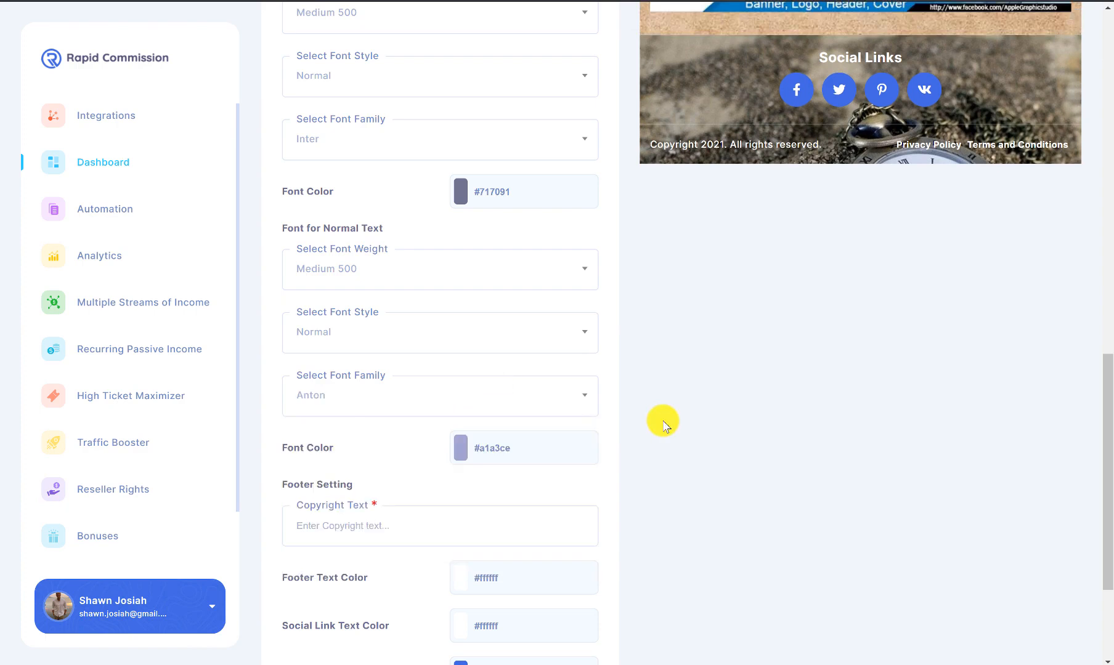
{"action": "scroll", "coordinate": [661, 423], "scroll_direction": "up", "scroll_amount": 9}
{"action": "scroll", "coordinate": [759, 380], "scroll_direction": "up", "scroll_amount": 2}
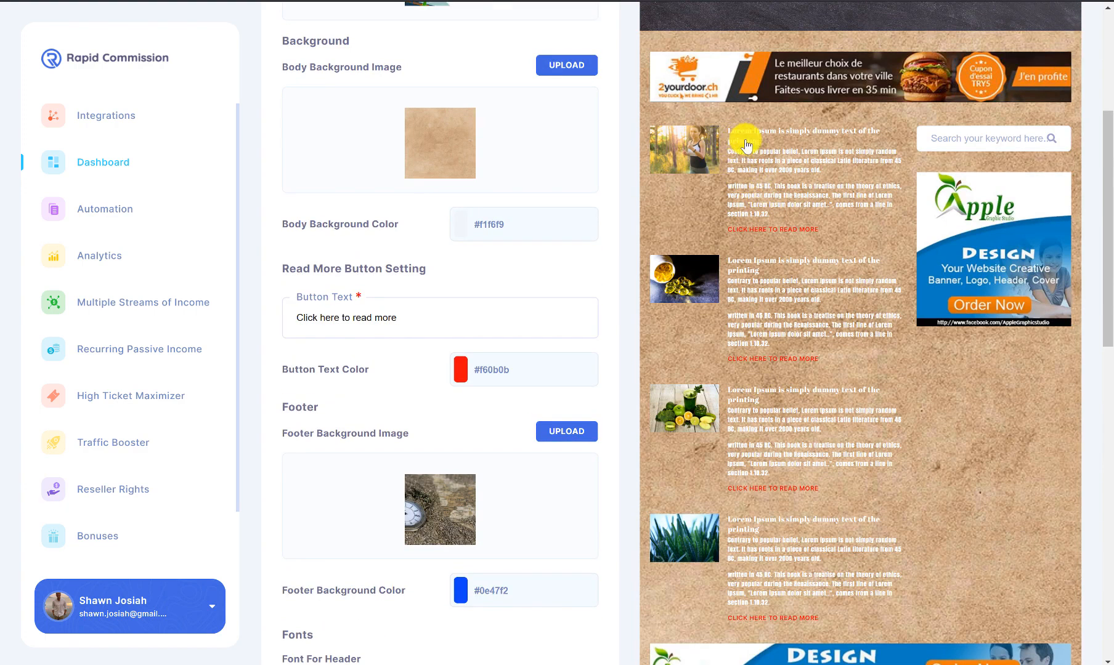
{"action": "scroll", "coordinate": [817, 271], "scroll_direction": "down", "scroll_amount": 6}
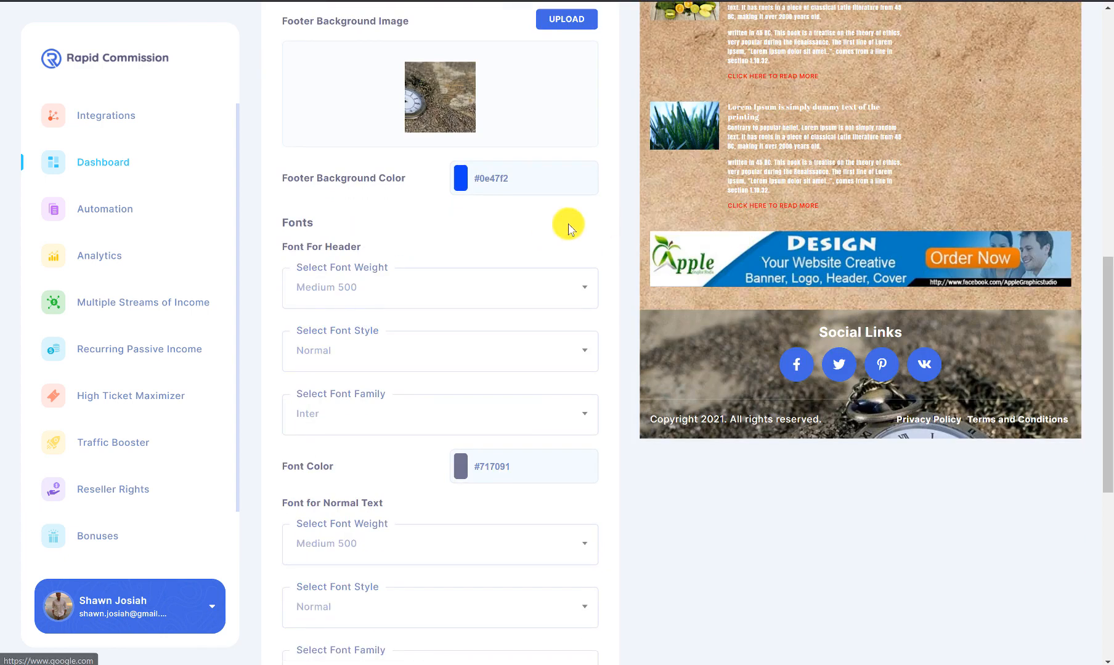
{"action": "scroll", "coordinate": [567, 224], "scroll_direction": "down", "scroll_amount": 6}
{"action": "scroll", "coordinate": [432, 259], "scroll_direction": "down", "scroll_amount": 2}
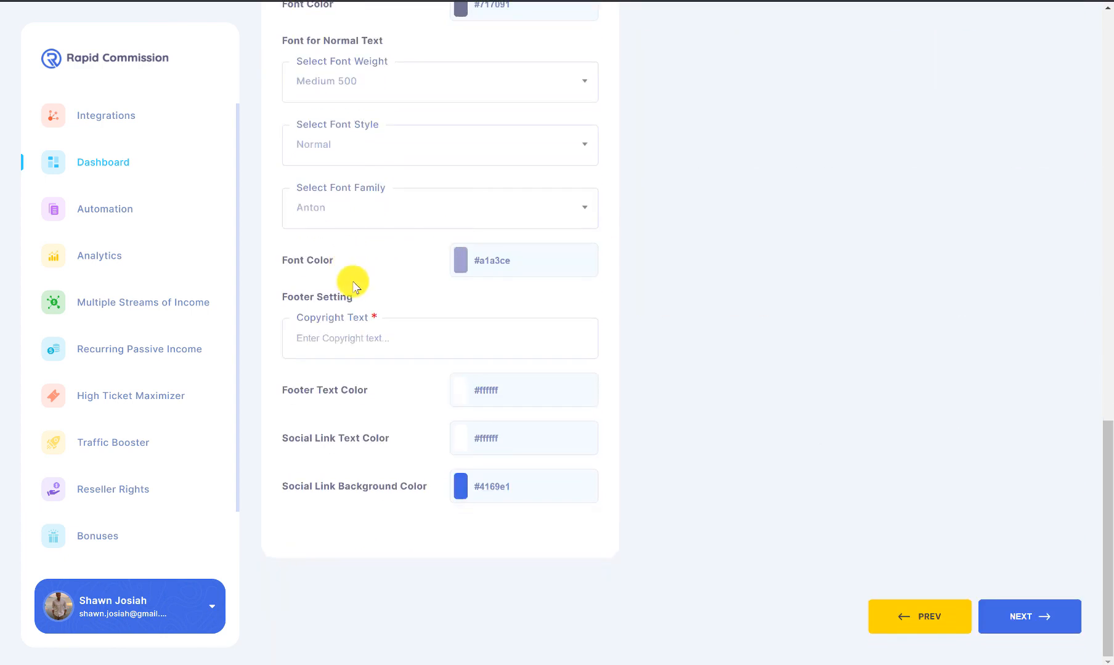
Step: Use 'Copyright 2021 - do not copy' as the footer text, check the preview, and save the design
{"action": "left_click", "coordinate": [390, 341]}
{"action": "left_click", "coordinate": [404, 375]}
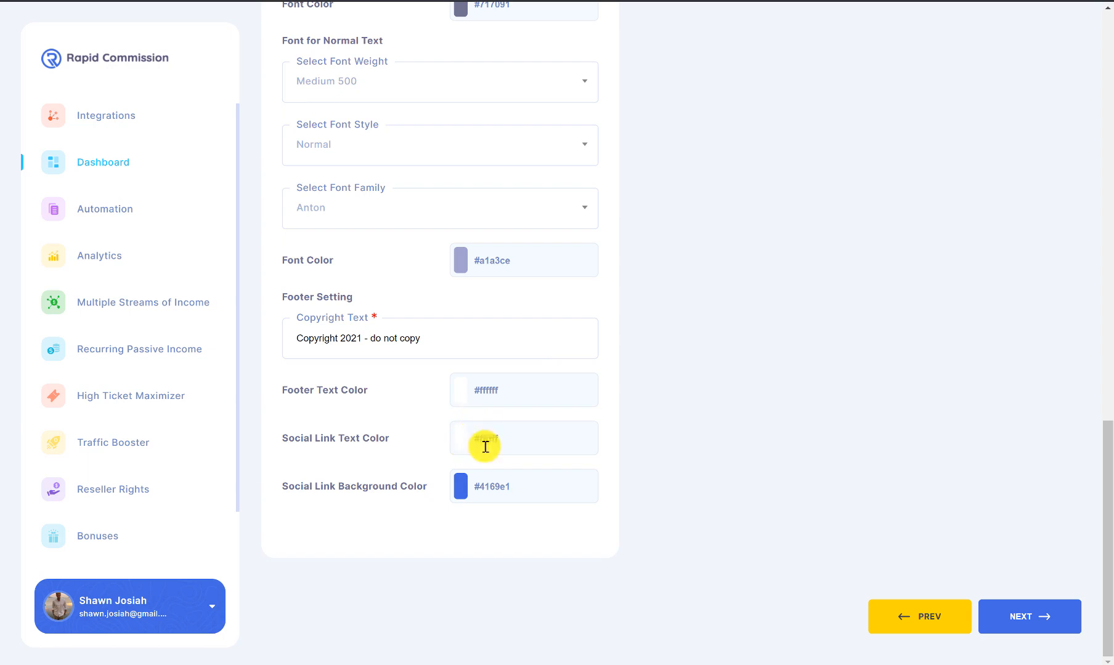
{"action": "left_click", "coordinate": [464, 387]}
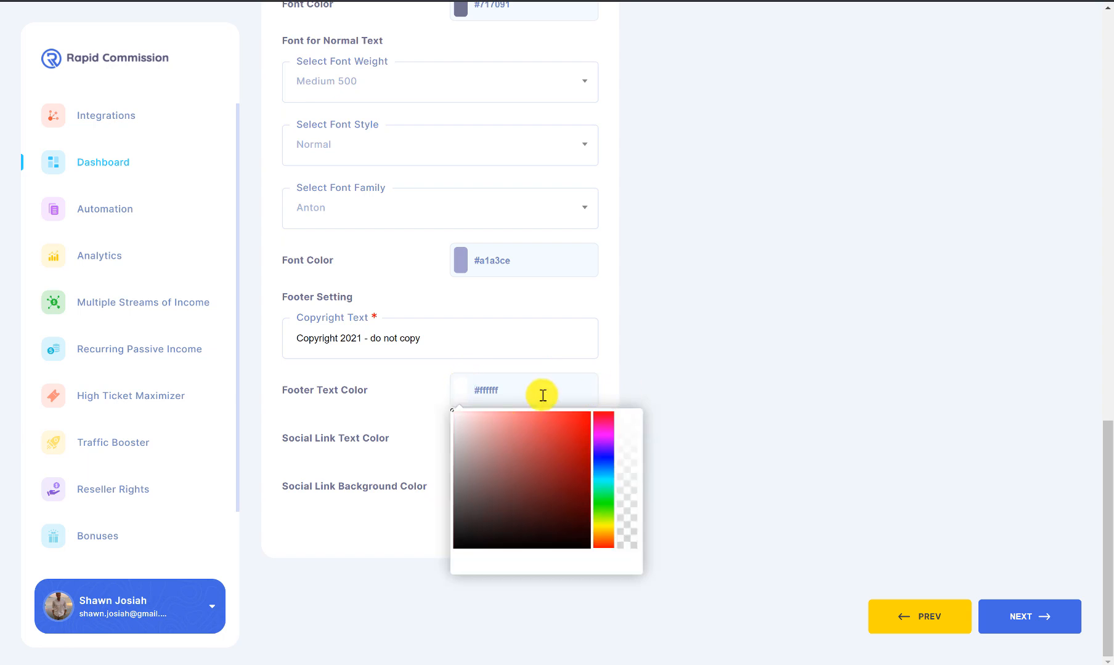
{"action": "scroll", "coordinate": [730, 399], "scroll_direction": "up", "scroll_amount": 10}
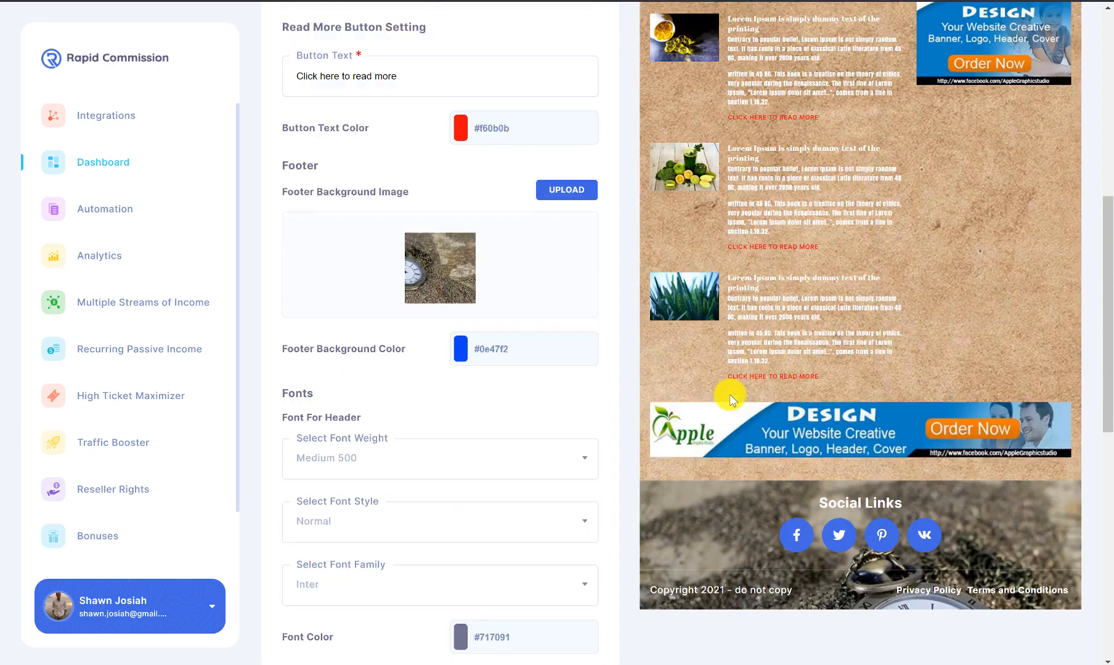
{"action": "scroll", "coordinate": [801, 431], "scroll_direction": "down", "scroll_amount": 2}
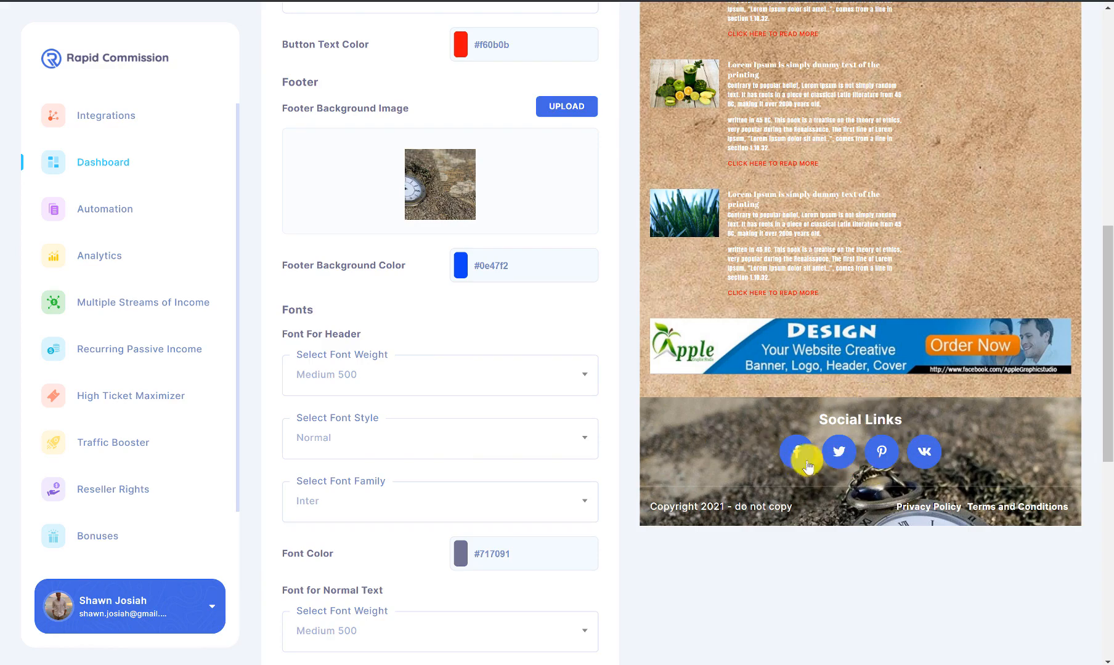
{"action": "scroll", "coordinate": [808, 467], "scroll_direction": "up", "scroll_amount": 6}
{"action": "scroll", "coordinate": [757, 221], "scroll_direction": "up", "scroll_amount": 2}
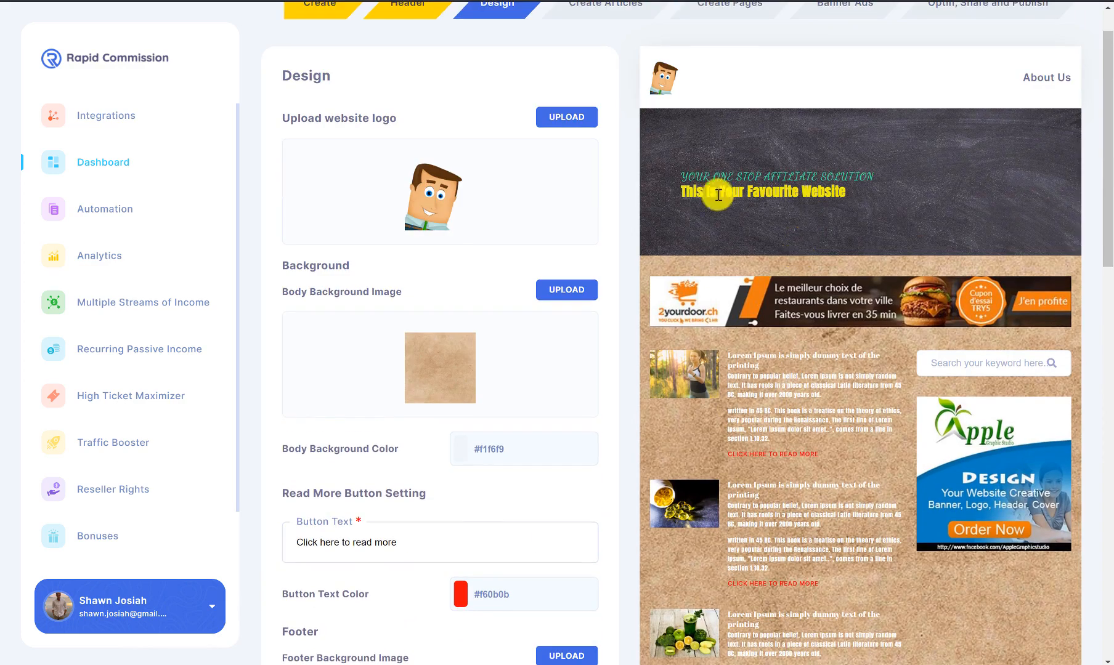
{"action": "scroll", "coordinate": [1010, 289], "scroll_direction": "down", "scroll_amount": 10}
{"action": "scroll", "coordinate": [998, 297], "scroll_direction": "down", "scroll_amount": 6}
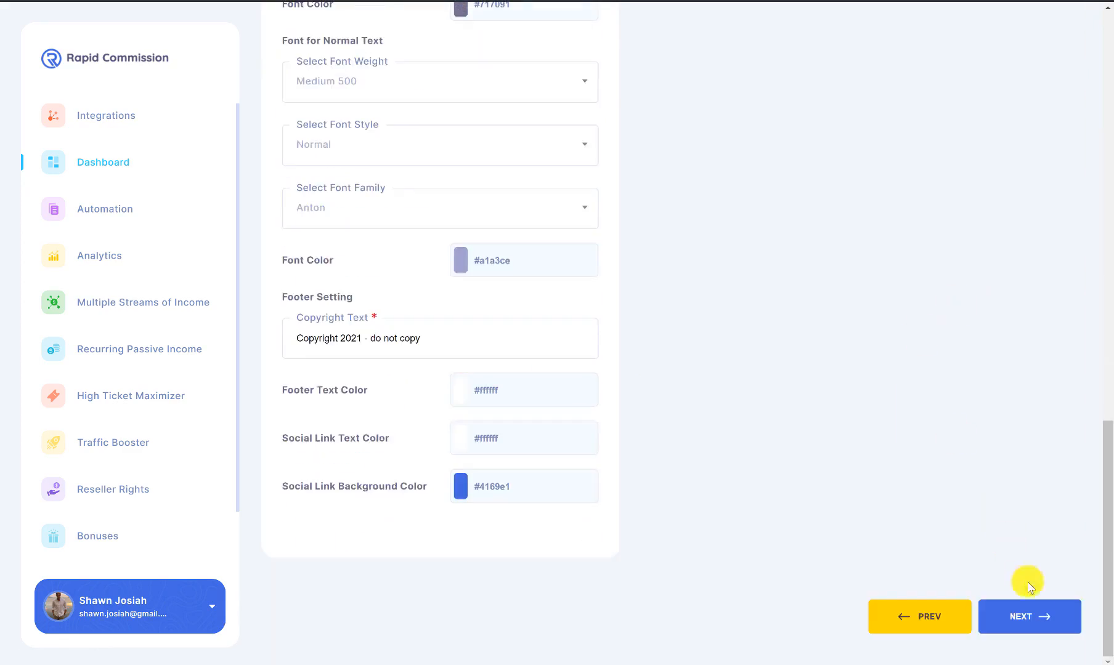
{"action": "left_click", "coordinate": [1039, 610]}
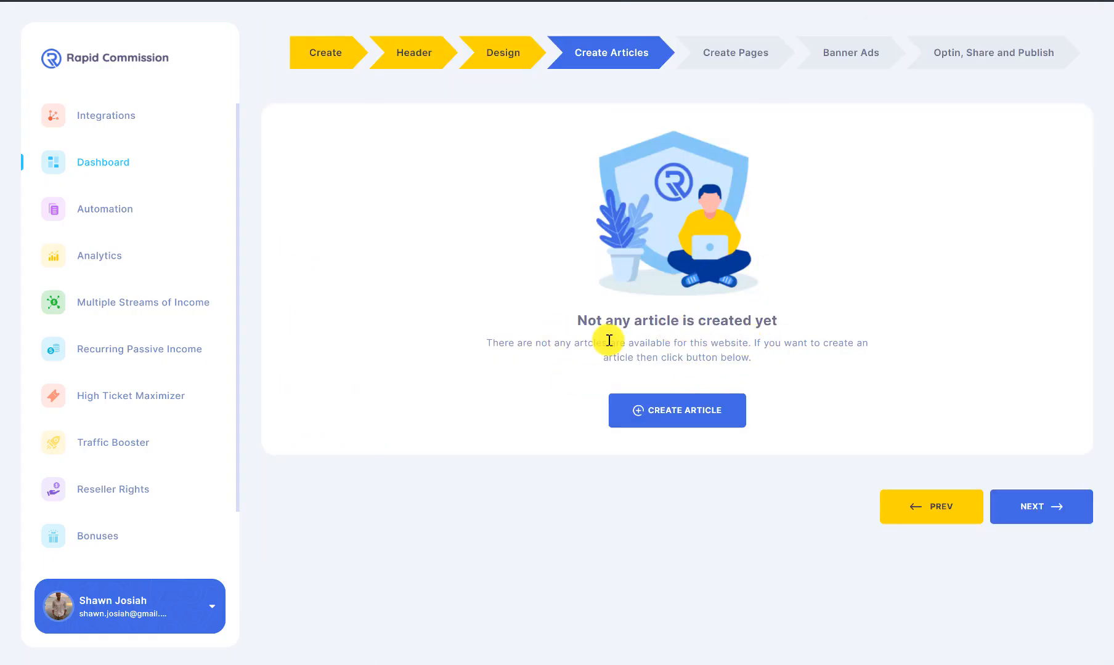
Step: Start a new article and try ClickBank, WarriorPlus, then Digistore24 as the network
{"action": "left_click", "coordinate": [675, 412]}
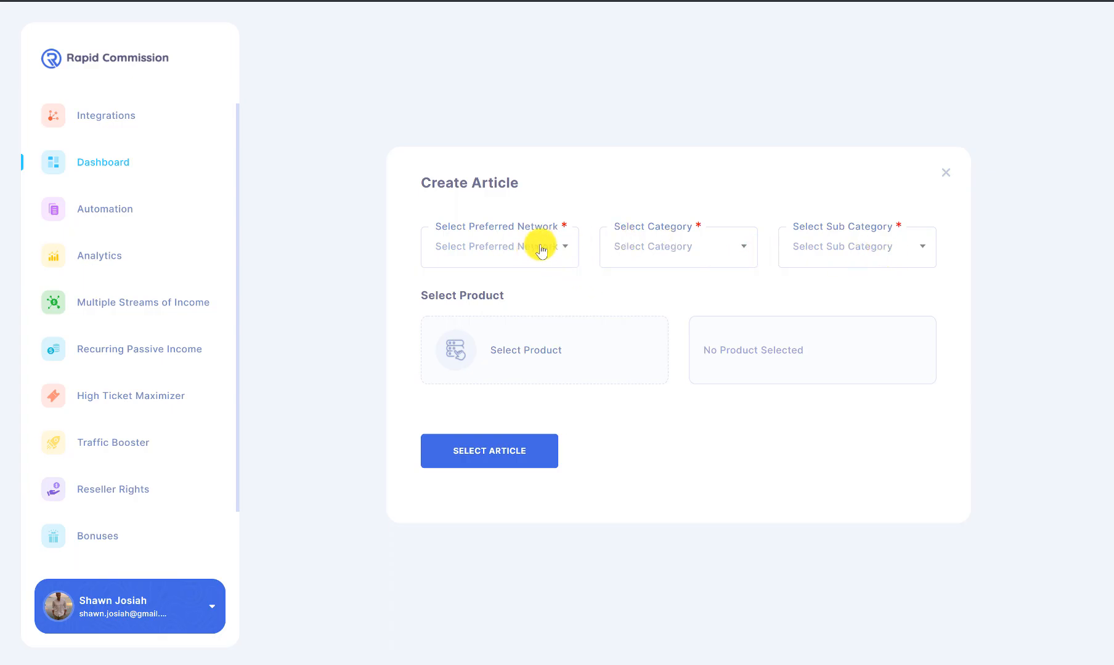
{"action": "left_click", "coordinate": [541, 250]}
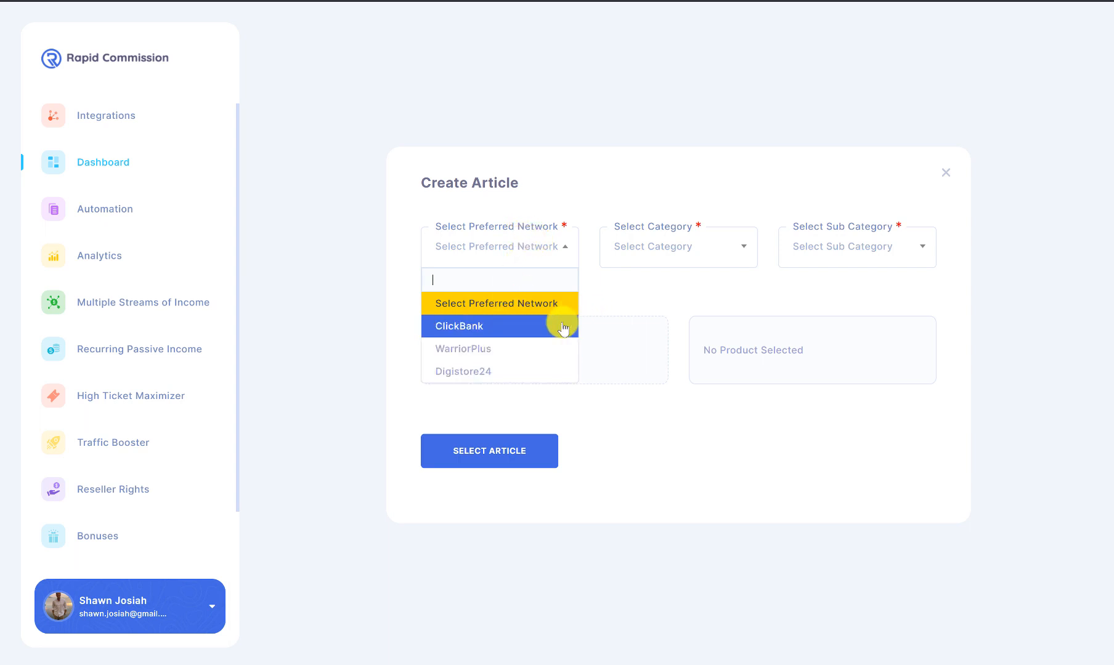
{"action": "left_click", "coordinate": [563, 326]}
{"action": "left_click", "coordinate": [553, 264]}
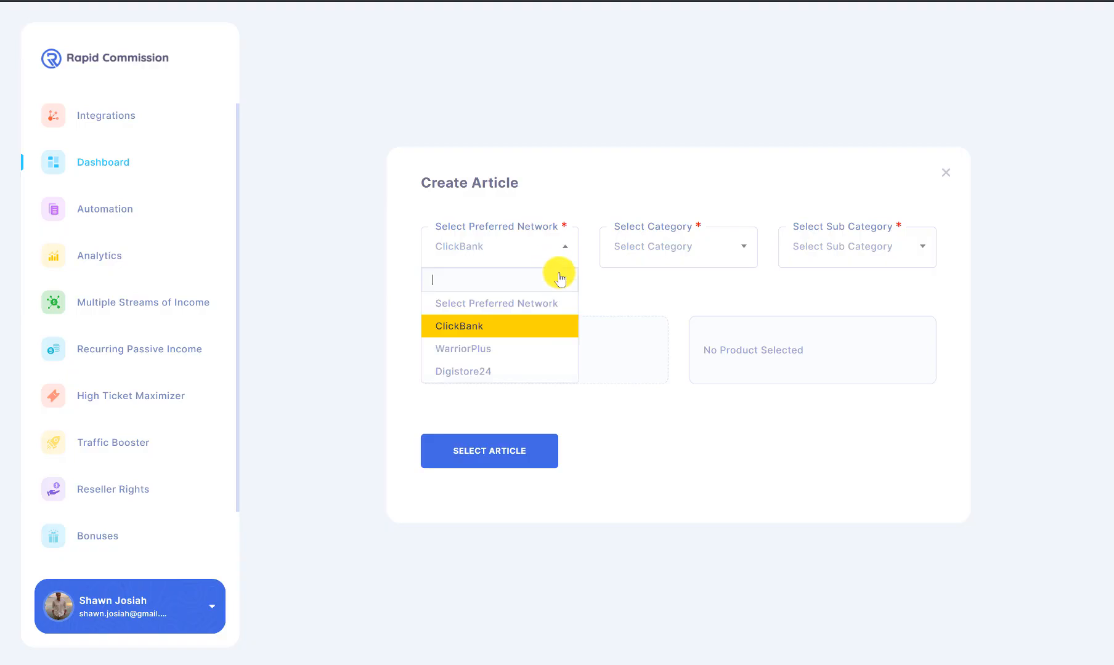
{"action": "left_click", "coordinate": [540, 347]}
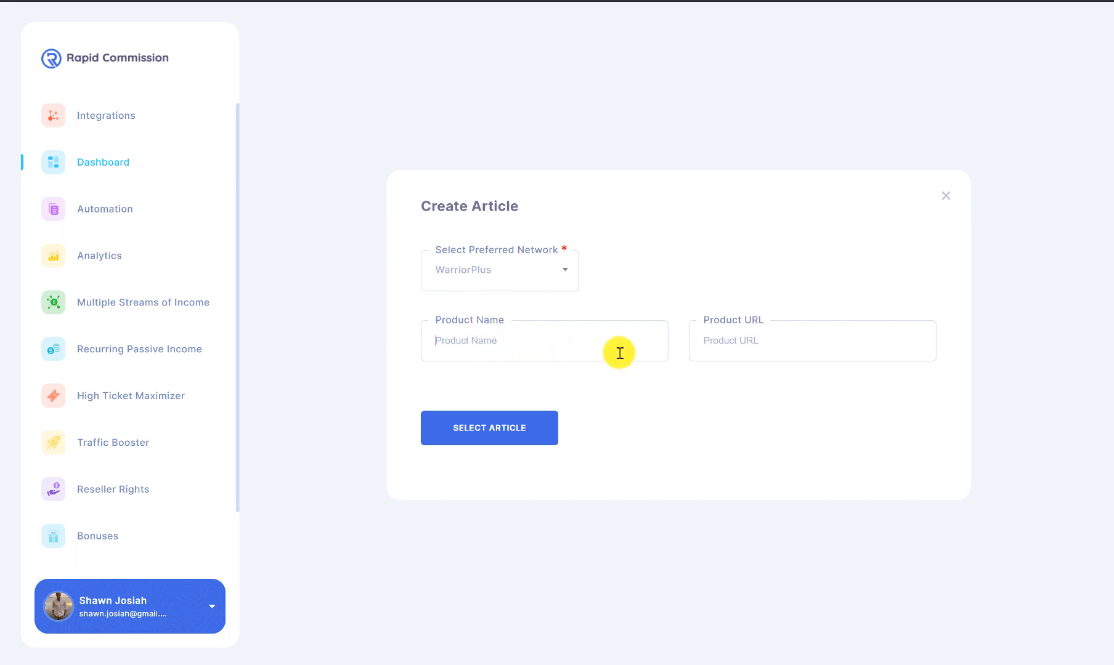
{"action": "left_click", "coordinate": [833, 345]}
{"action": "left_click", "coordinate": [501, 273]}
{"action": "left_click", "coordinate": [478, 389]}
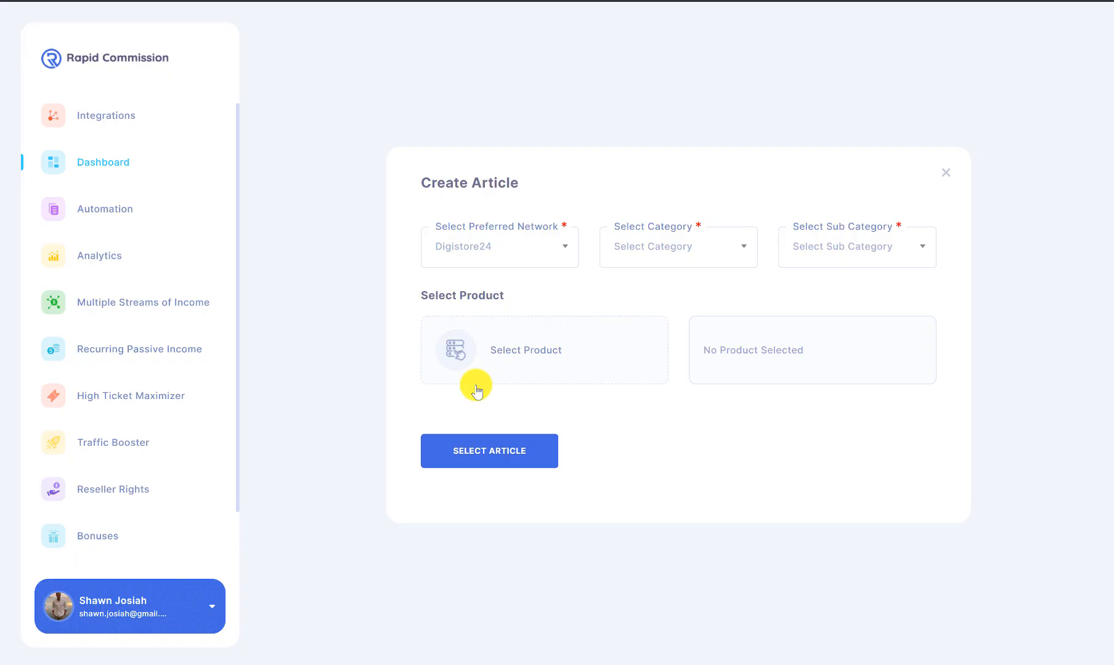
Step: Set category Digital products and sub category E-Mail-Marketing, then view the product list without saving
{"action": "left_click", "coordinate": [690, 238]}
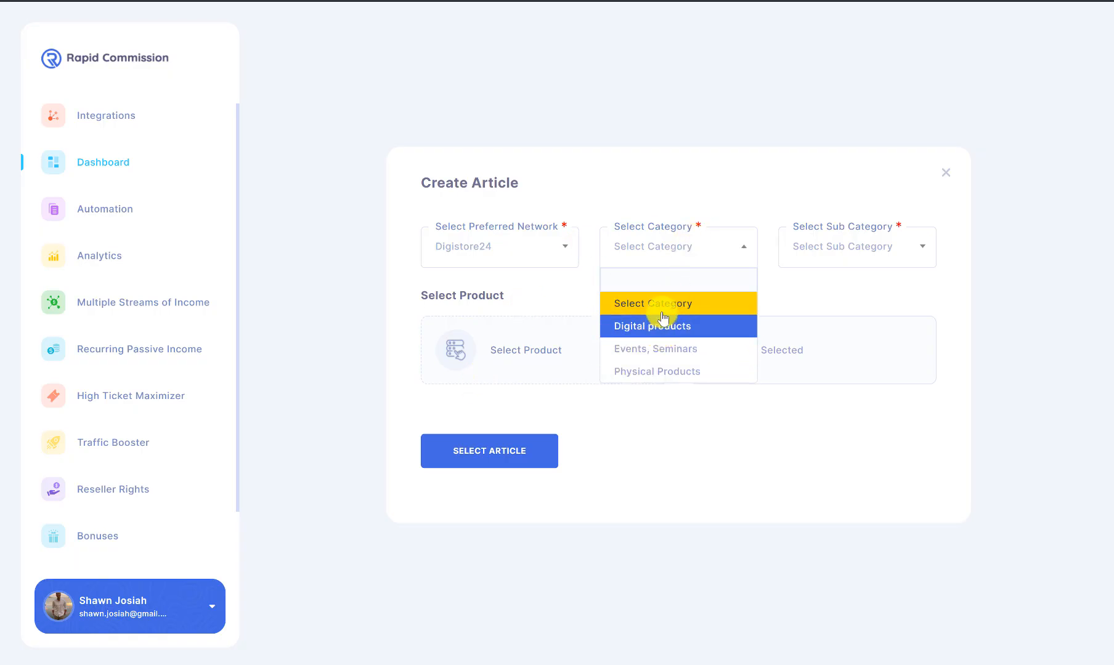
{"action": "left_click", "coordinate": [665, 325]}
{"action": "left_click", "coordinate": [835, 260]}
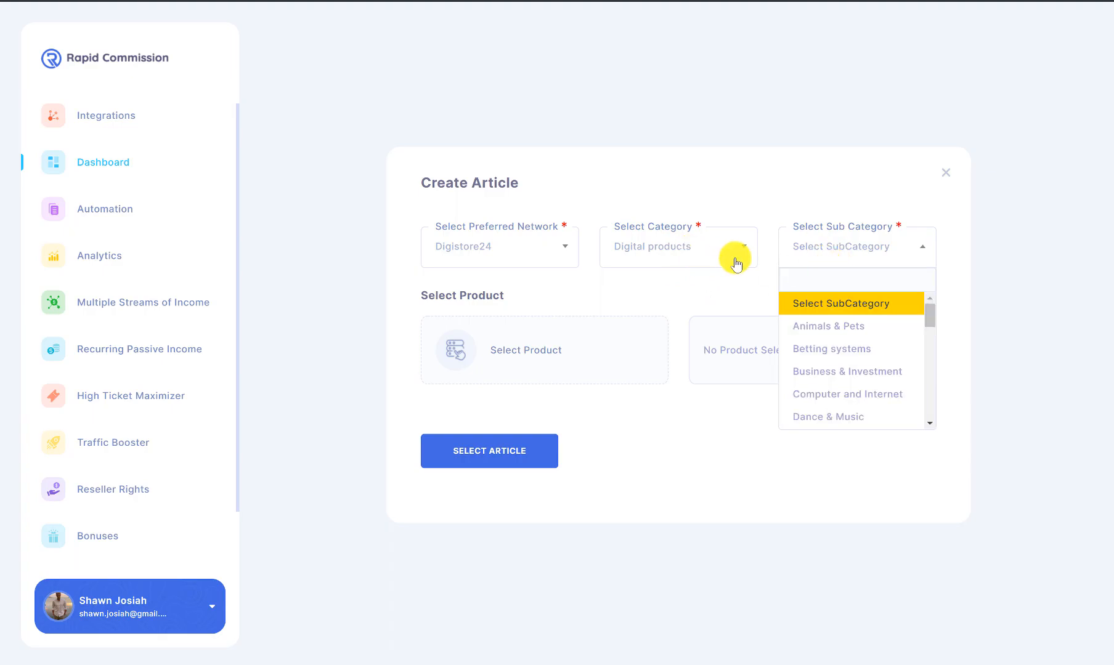
{"action": "left_click_drag", "start_coordinate": [929, 322], "coordinate": [928, 344]}
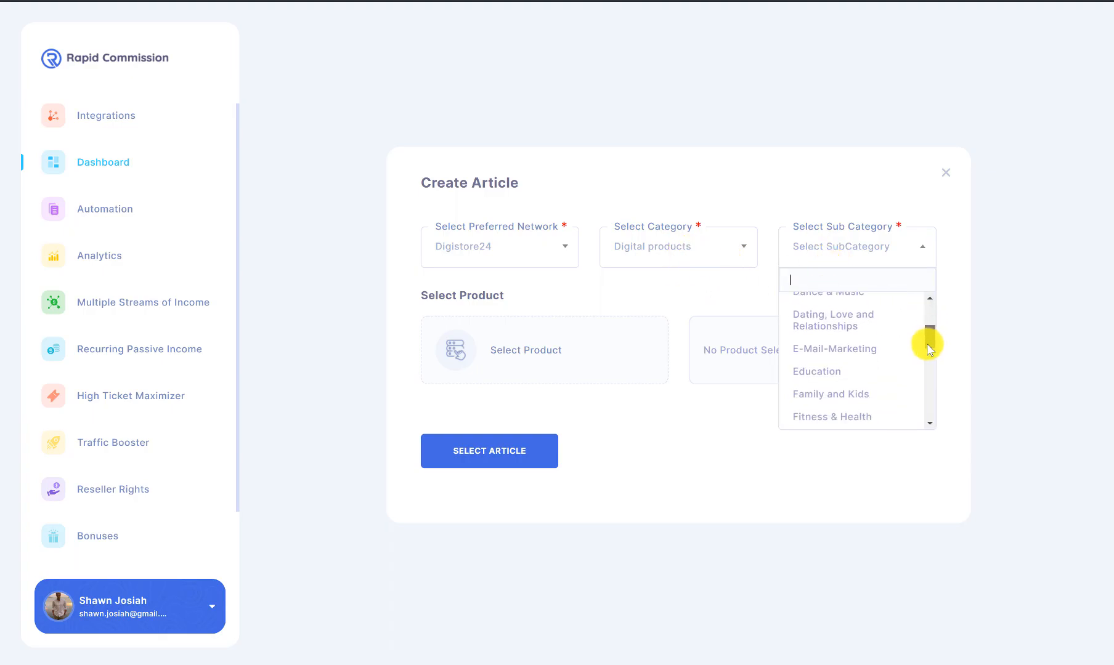
{"action": "left_click", "coordinate": [864, 361]}
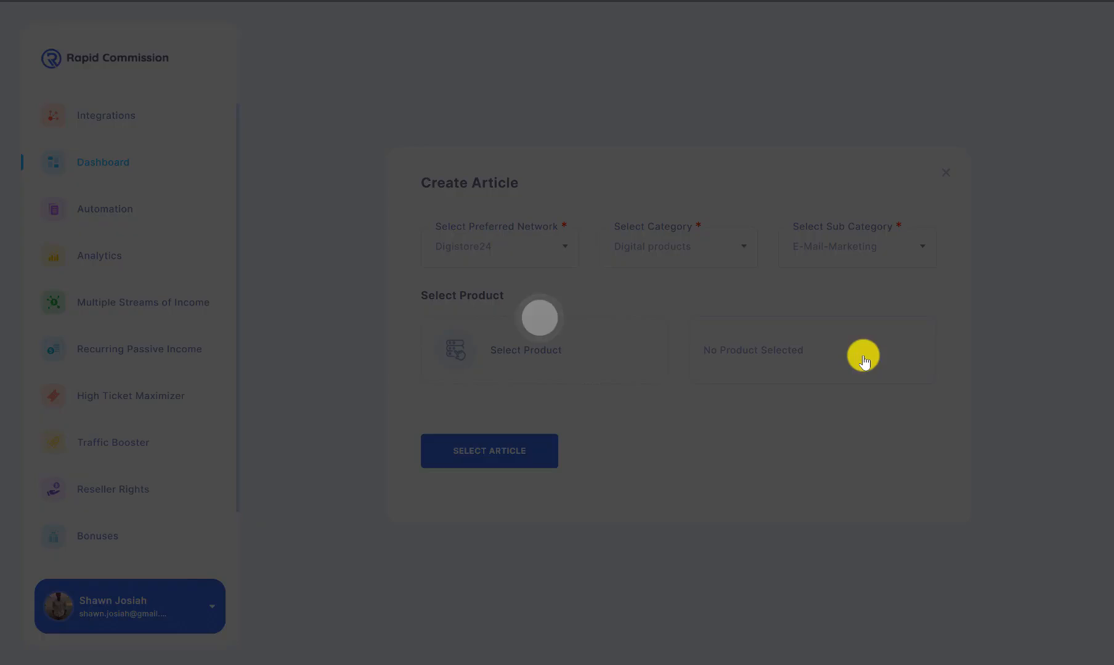
{"action": "left_click", "coordinate": [555, 350]}
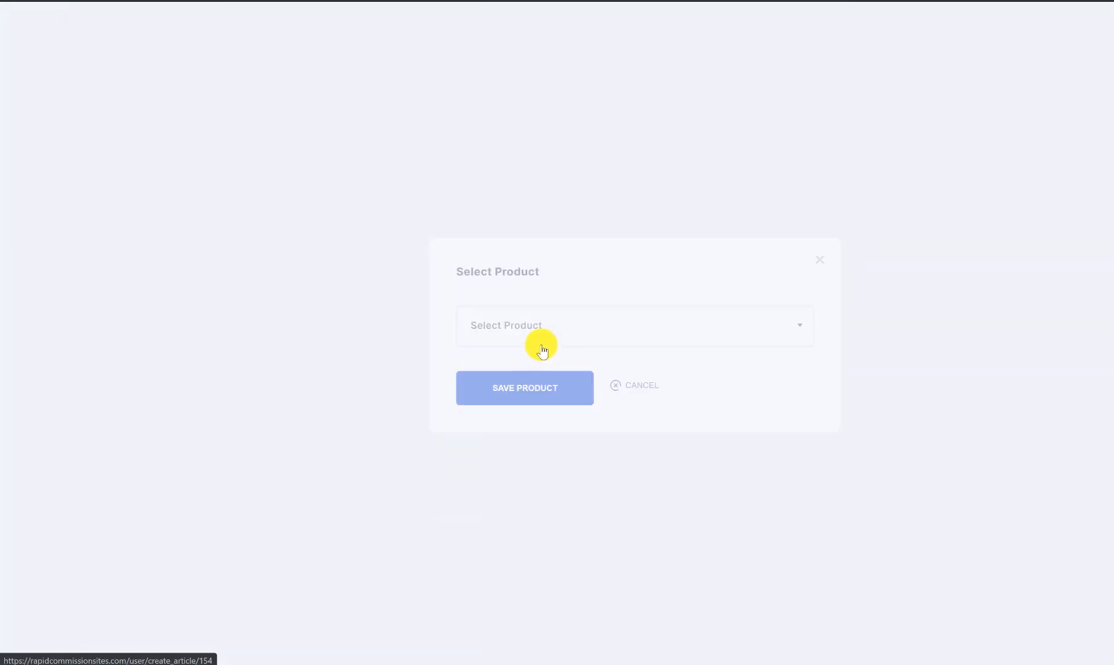
{"action": "left_click", "coordinate": [516, 333]}
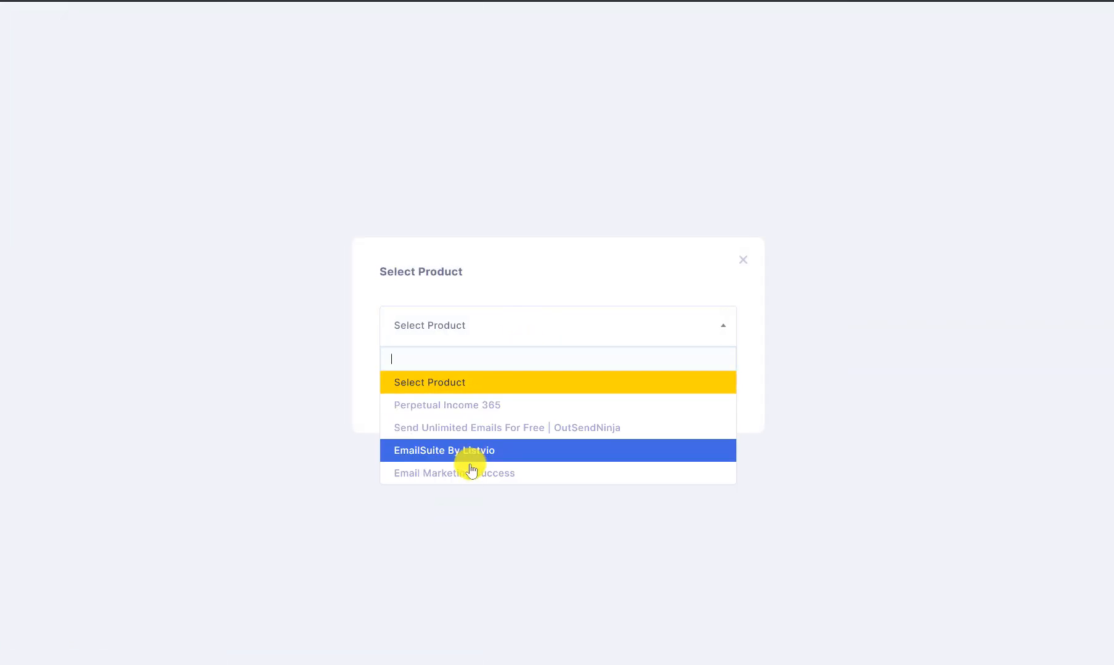
{"action": "left_click", "coordinate": [744, 261]}
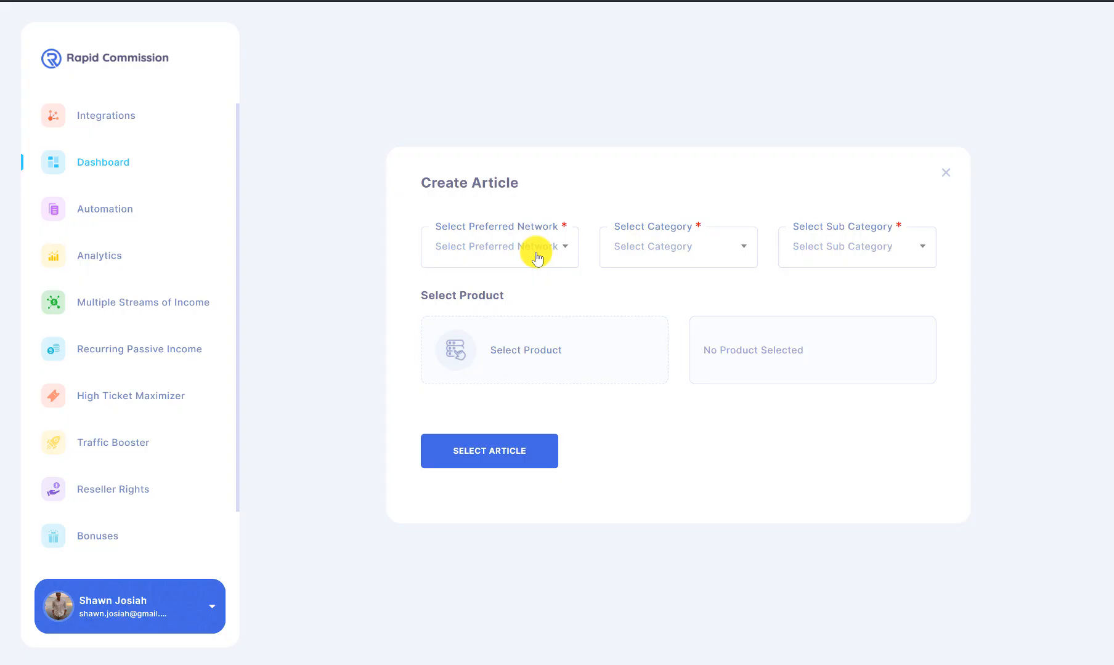
Step: Switch to ClickBank network, E-business & E-marketing category, and Email Marketing sub category
{"action": "left_click", "coordinate": [536, 250]}
{"action": "left_click", "coordinate": [487, 321]}
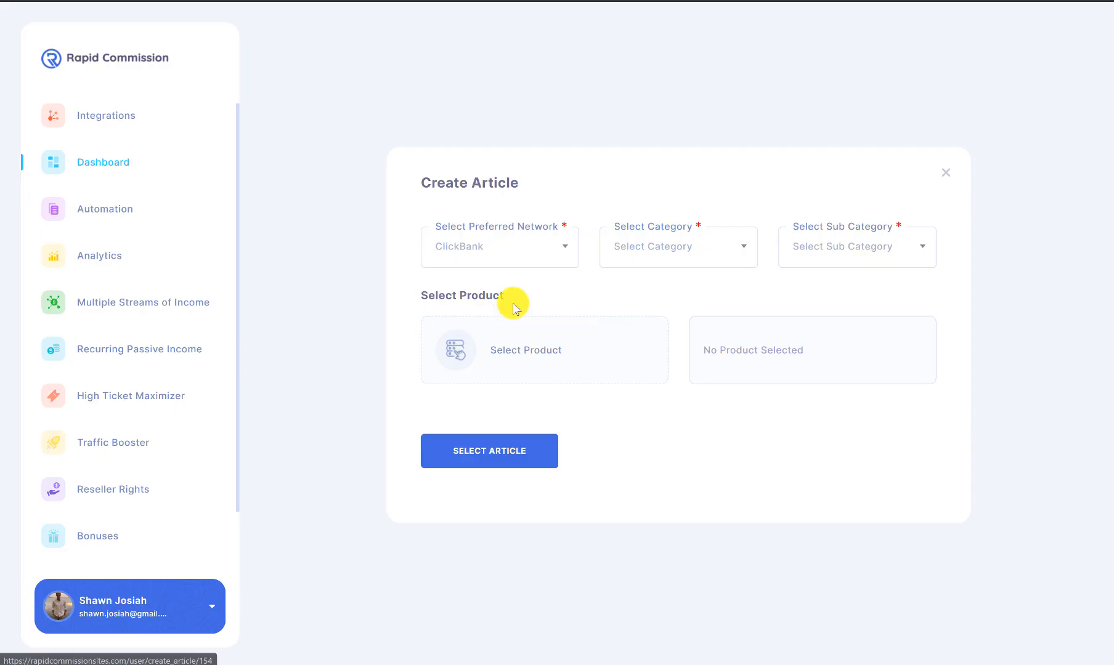
{"action": "left_click", "coordinate": [699, 262]}
{"action": "scroll", "coordinate": [752, 320], "scroll_direction": "down", "scroll_amount": 2}
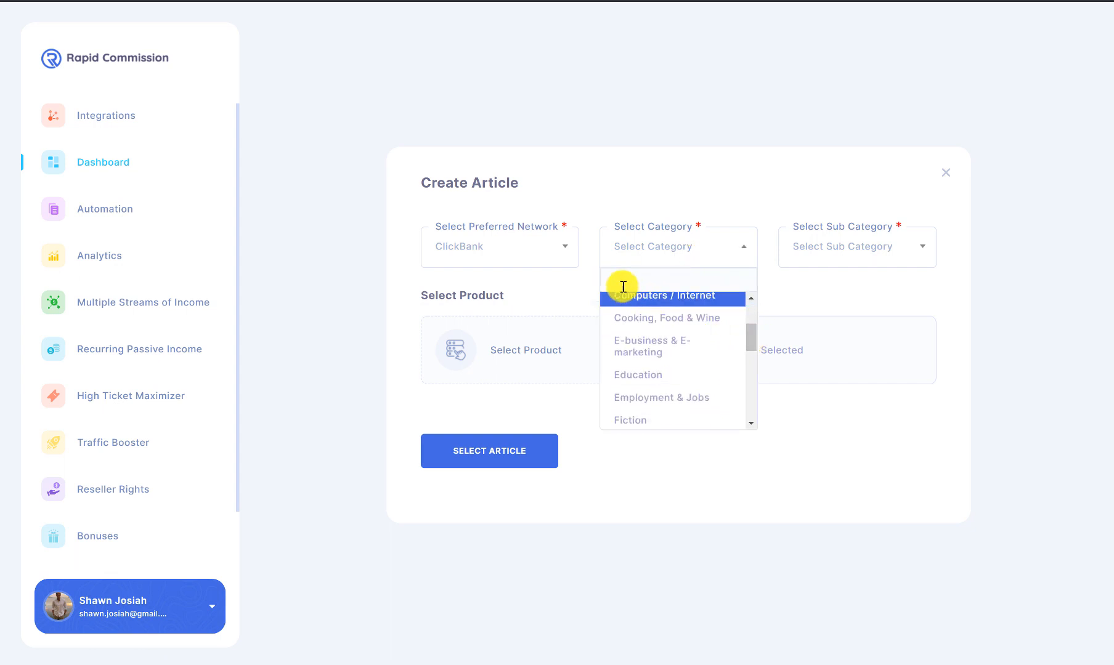
{"action": "left_click", "coordinate": [656, 348]}
{"action": "left_click", "coordinate": [822, 245]}
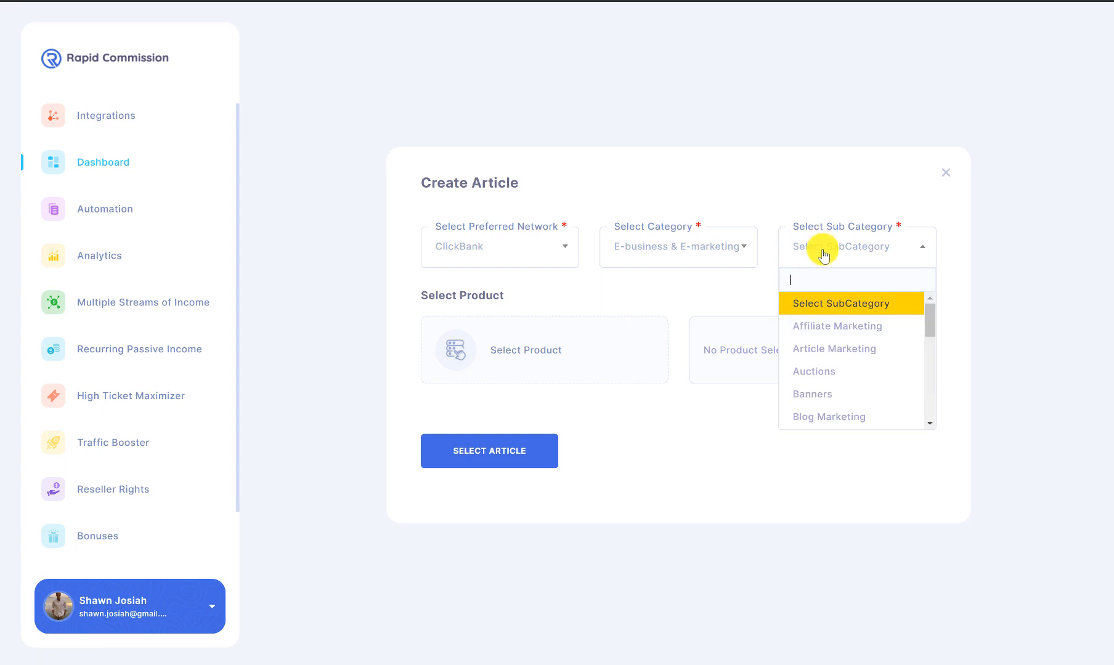
{"action": "left_click_drag", "start_coordinate": [929, 333], "coordinate": [923, 362]}
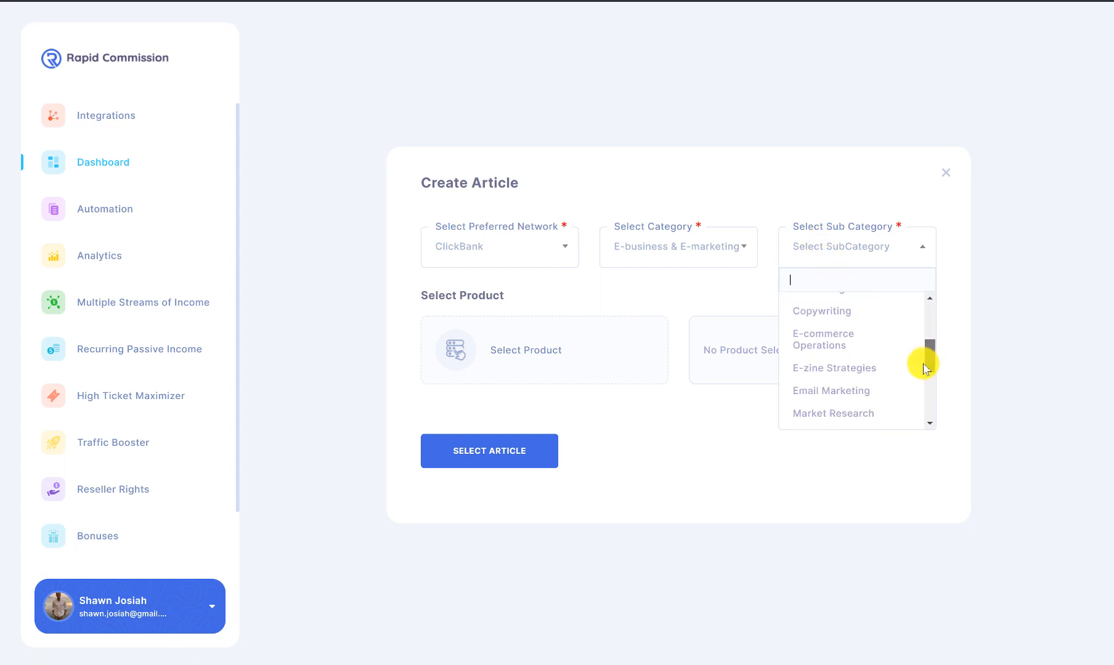
{"action": "left_click", "coordinate": [878, 390]}
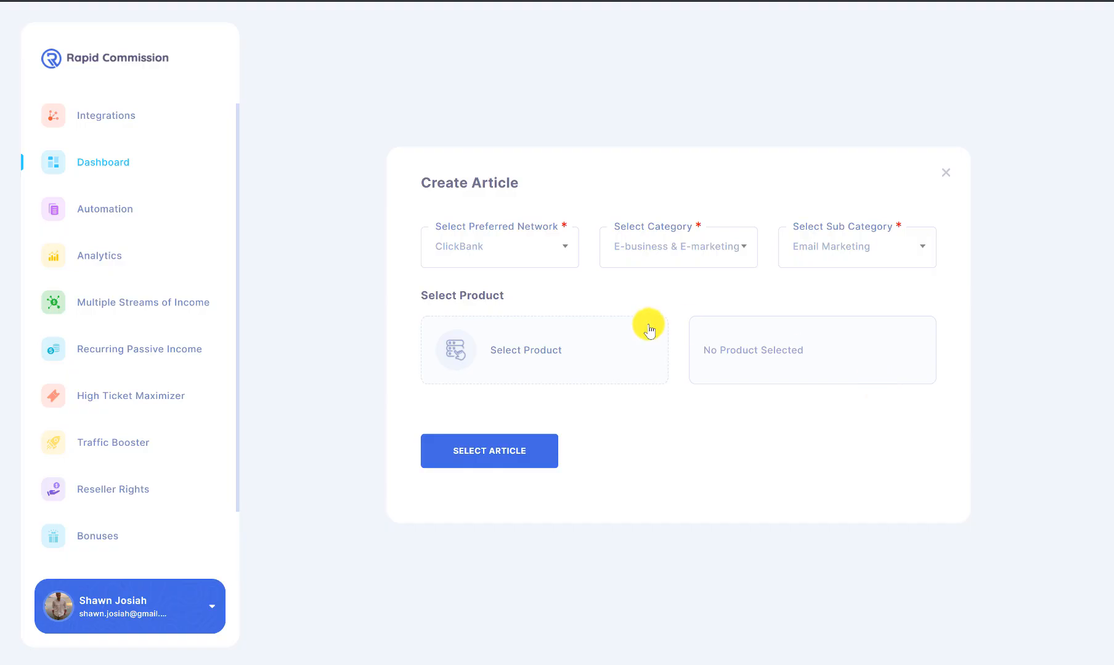
{"action": "left_click", "coordinate": [547, 354]}
Step: Choose Perpetual Income 365 as the article's product and save it
{"action": "left_click", "coordinate": [581, 342]}
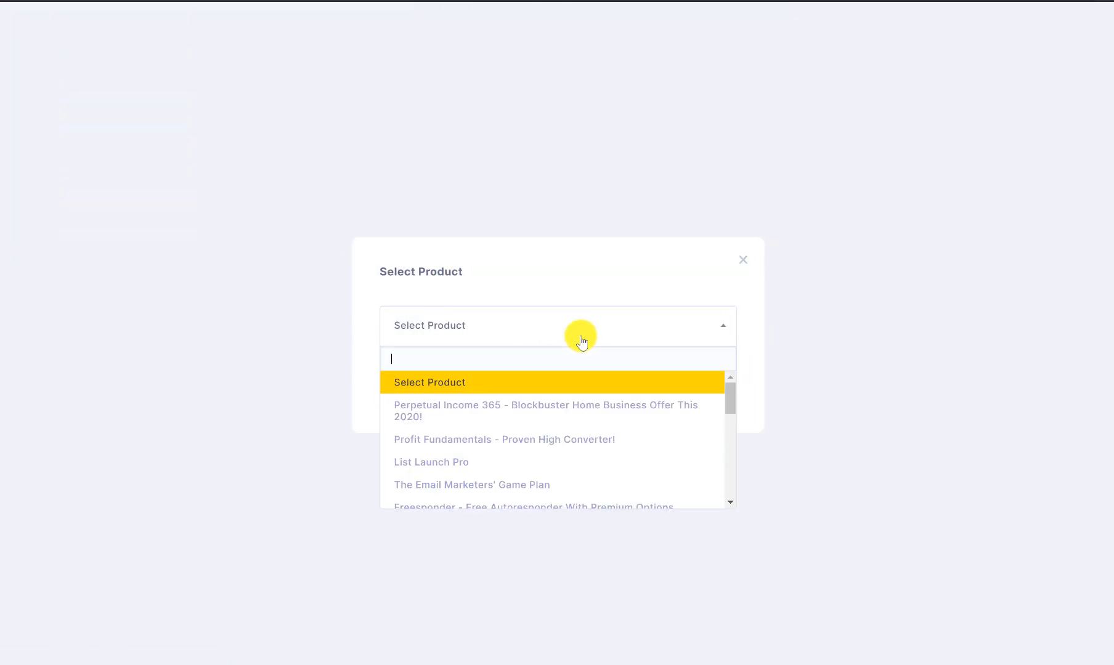
{"action": "mouse_move", "coordinate": [733, 403]}
{"action": "left_mouse_down"}
{"action": "mouse_move", "coordinate": [736, 489]}
{"action": "mouse_move", "coordinate": [745, 387]}
{"action": "left_mouse_up"}
{"action": "left_click", "coordinate": [564, 405]}
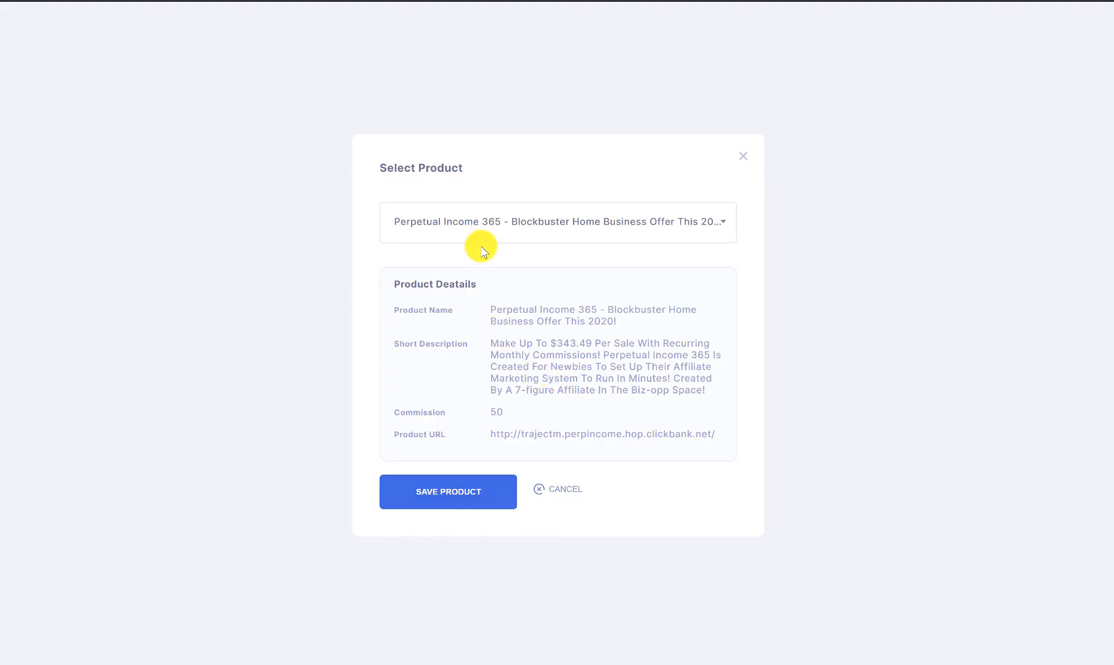
{"action": "left_click", "coordinate": [481, 497]}
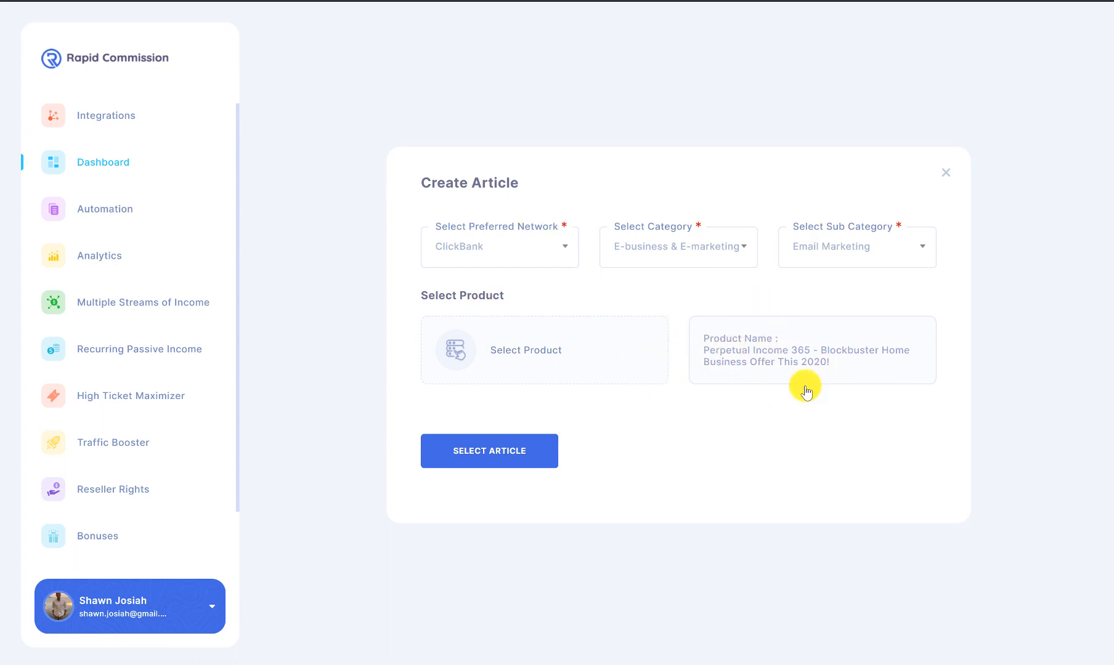
Step: Browse the article library, loading more entries and glancing at the featured articles
{"action": "left_click", "coordinate": [520, 453]}
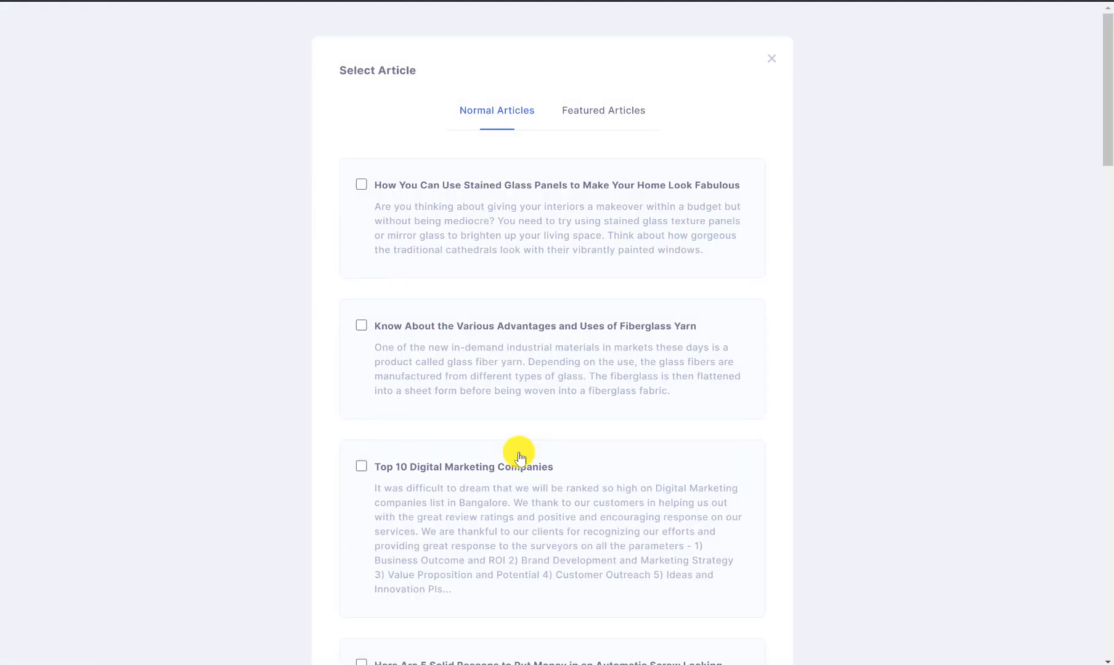
{"action": "scroll", "coordinate": [599, 279], "scroll_direction": "down", "scroll_amount": 6}
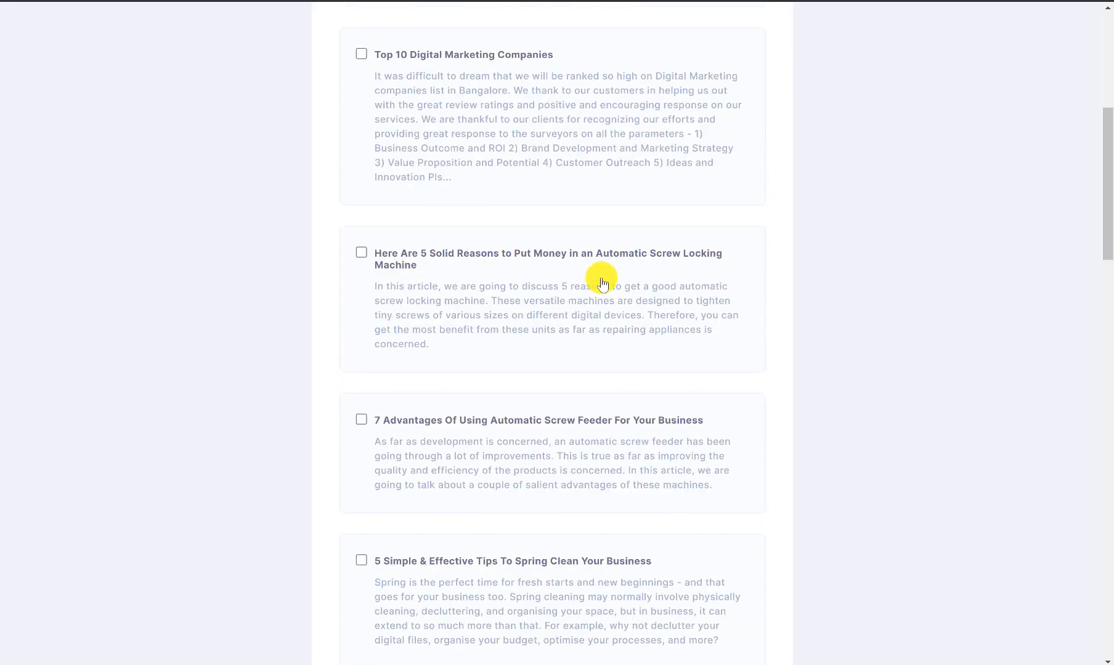
{"action": "scroll", "coordinate": [602, 282], "scroll_direction": "down", "scroll_amount": 4}
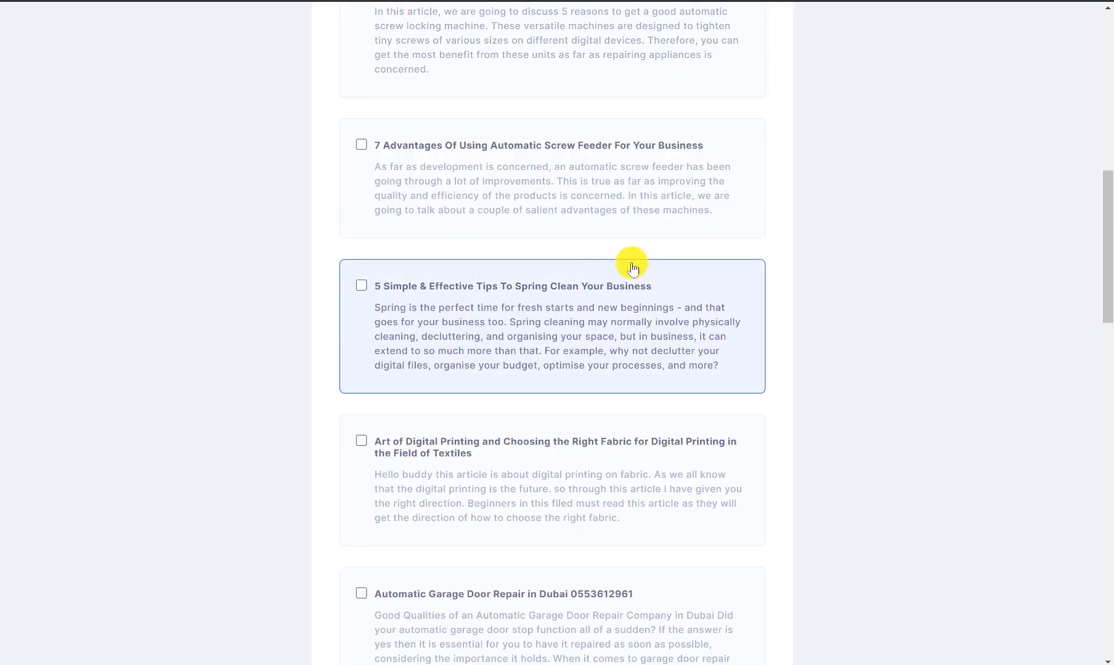
{"action": "scroll", "coordinate": [633, 268], "scroll_direction": "down", "scroll_amount": 8}
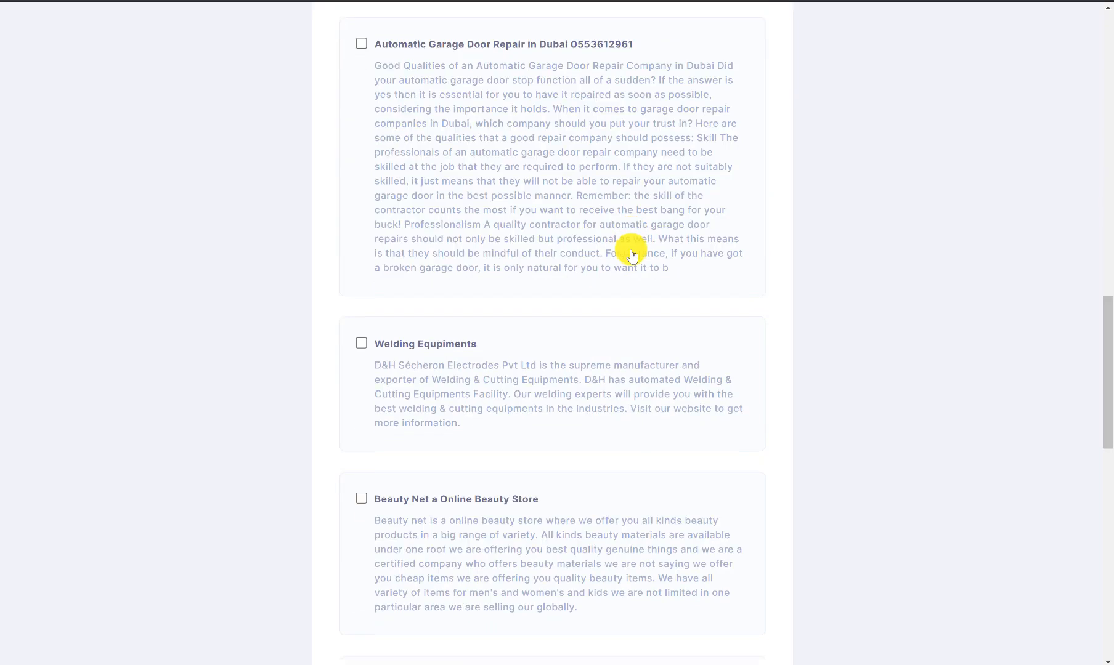
{"action": "scroll", "coordinate": [634, 259], "scroll_direction": "down", "scroll_amount": 10}
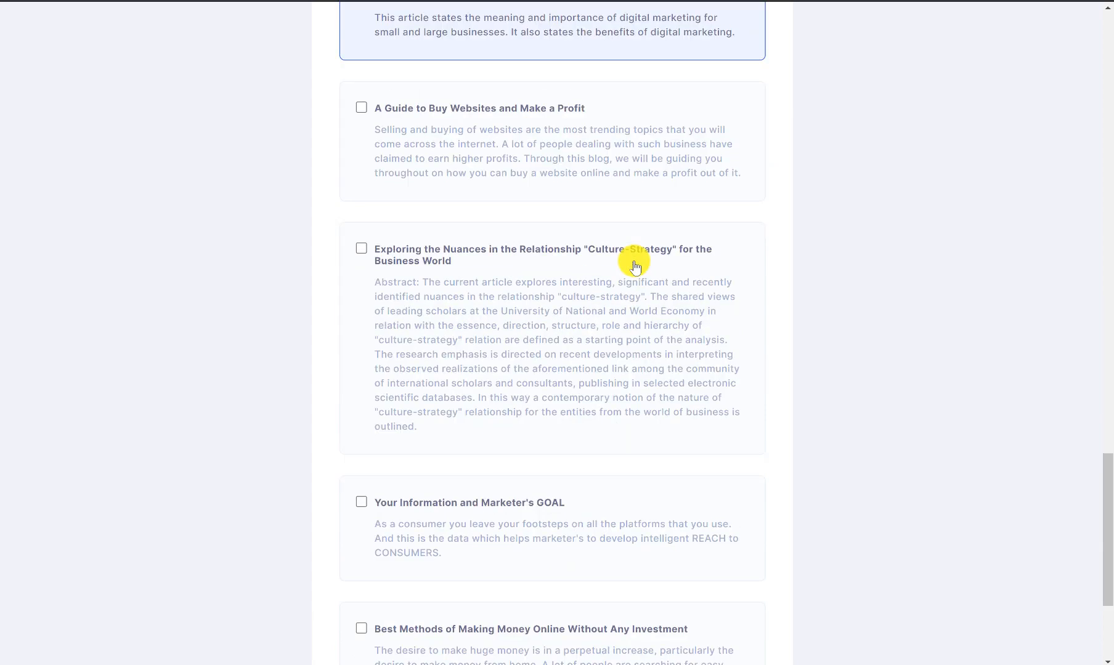
{"action": "scroll", "coordinate": [635, 266], "scroll_direction": "down", "scroll_amount": 4}
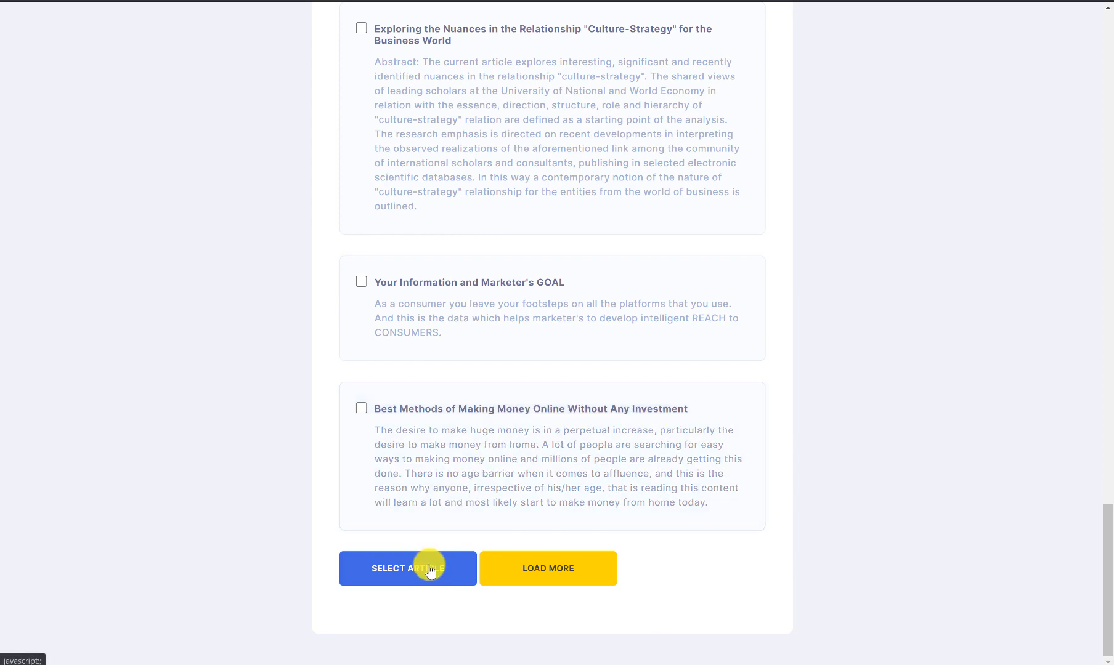
{"action": "left_click", "coordinate": [521, 568]}
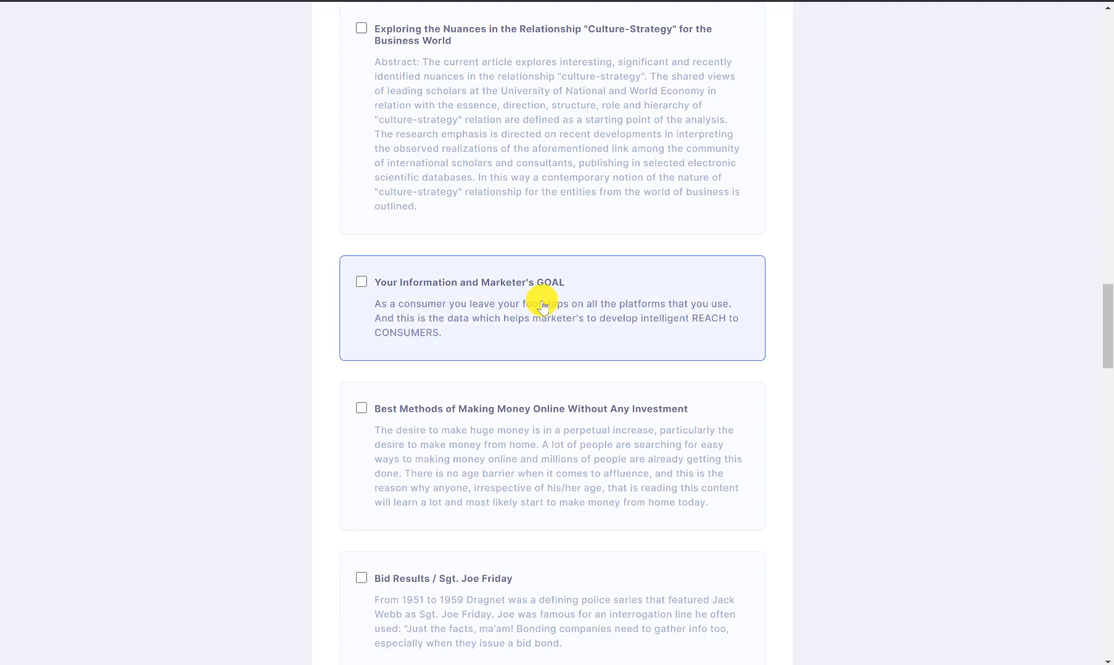
{"action": "scroll", "coordinate": [542, 298], "scroll_direction": "down", "scroll_amount": 10}
{"action": "scroll", "coordinate": [519, 383], "scroll_direction": "down", "scroll_amount": 4}
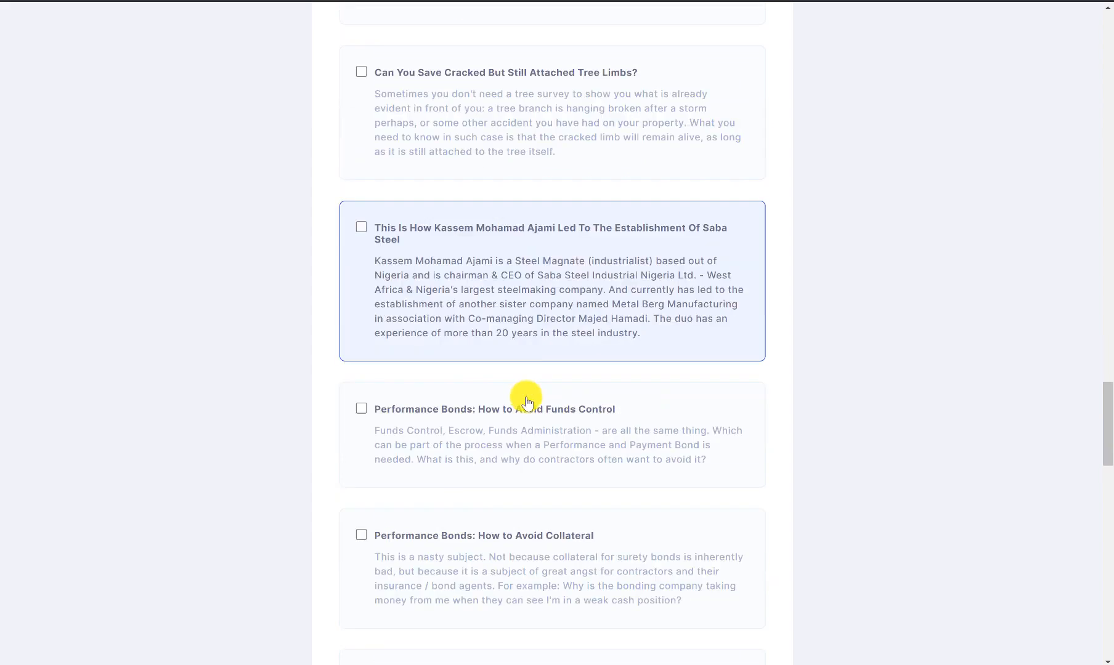
{"action": "left_click_drag", "start_coordinate": [1109, 417], "coordinate": [1087, 24]}
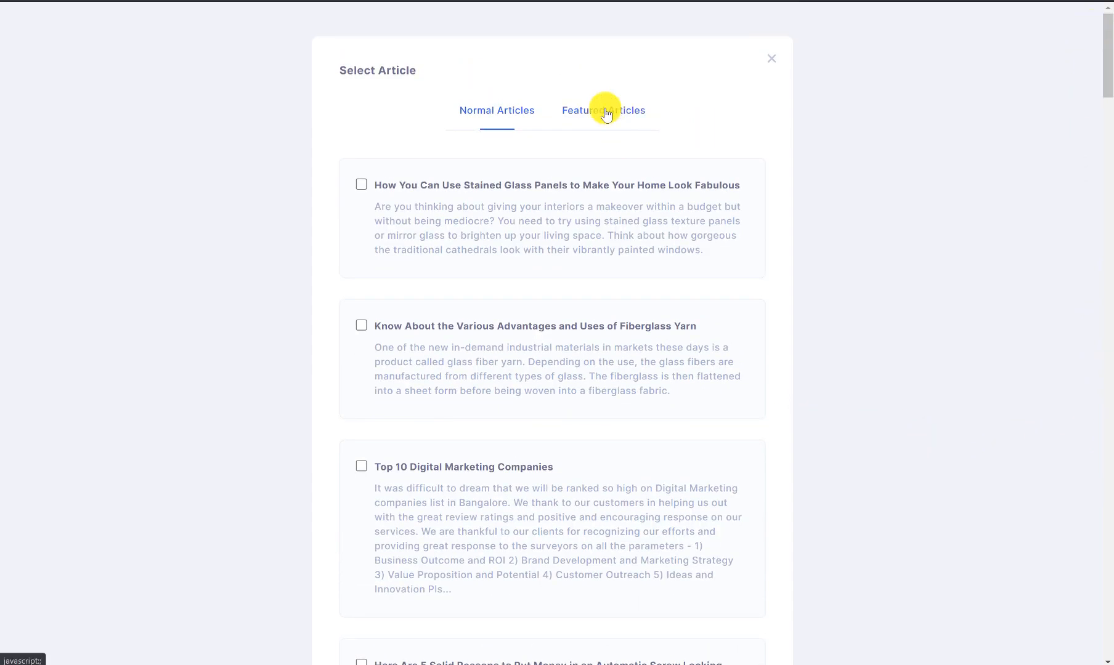
{"action": "left_click", "coordinate": [607, 114]}
{"action": "left_click", "coordinate": [496, 311]}
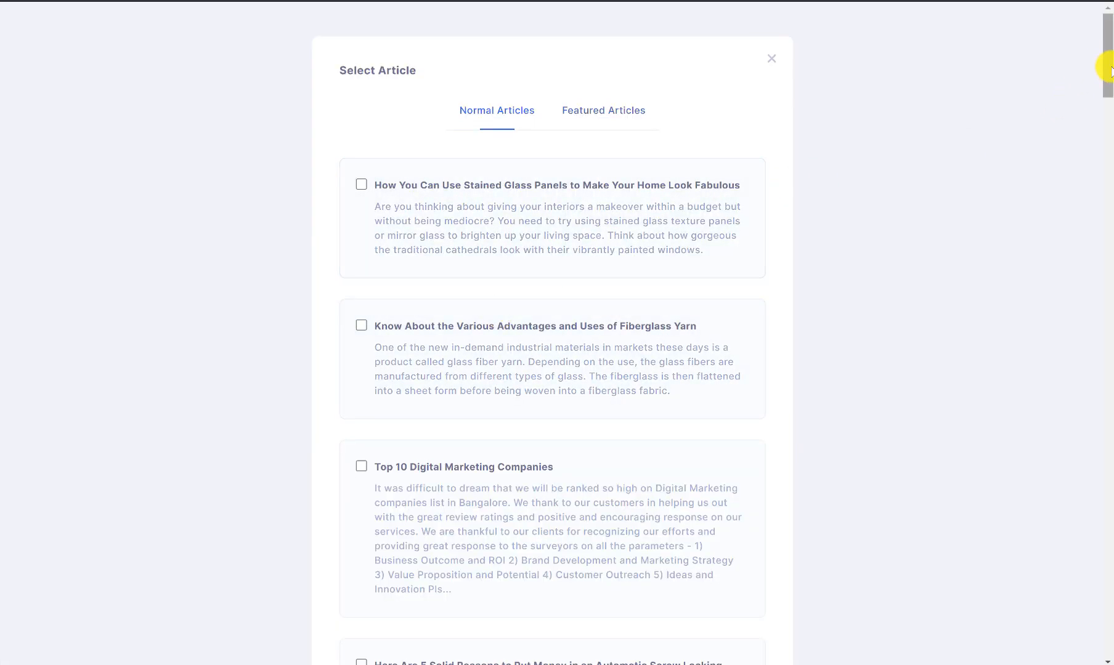
{"action": "left_click_drag", "start_coordinate": [1109, 69], "coordinate": [1109, 155]}
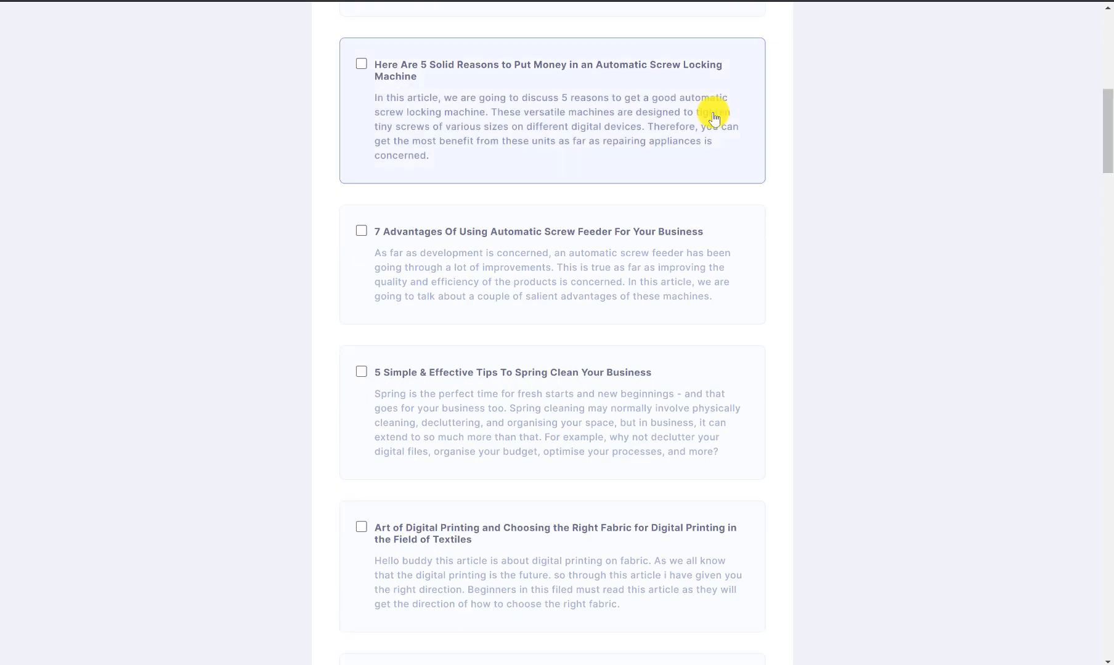
{"action": "scroll", "coordinate": [646, 236], "scroll_direction": "down", "scroll_amount": 5}
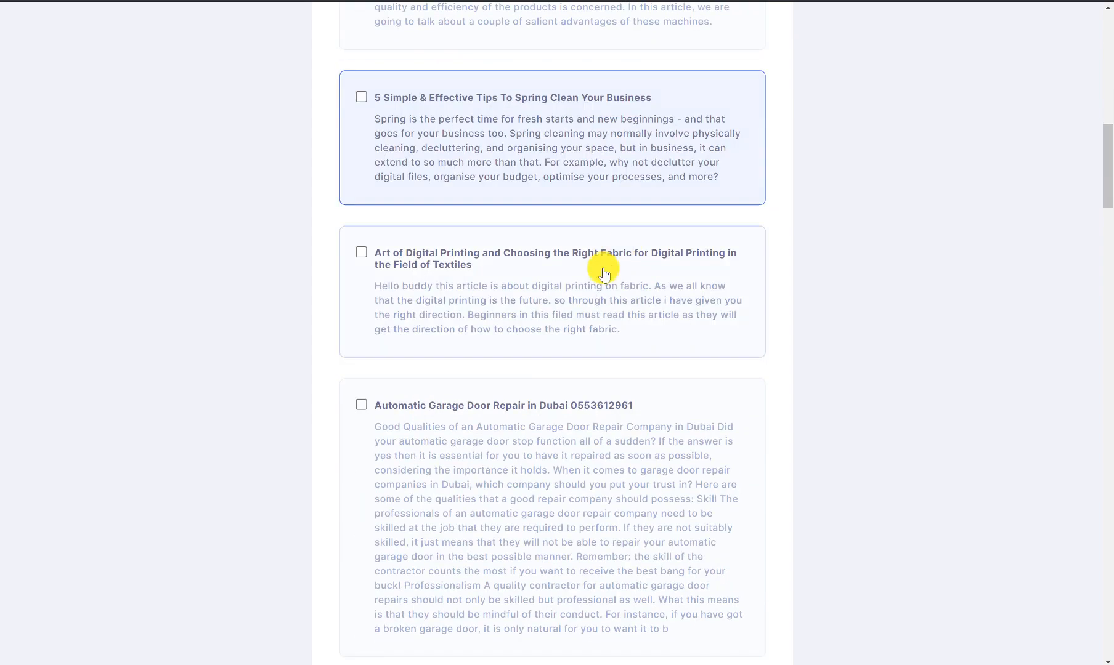
{"action": "scroll", "coordinate": [548, 290], "scroll_direction": "down", "scroll_amount": 7}
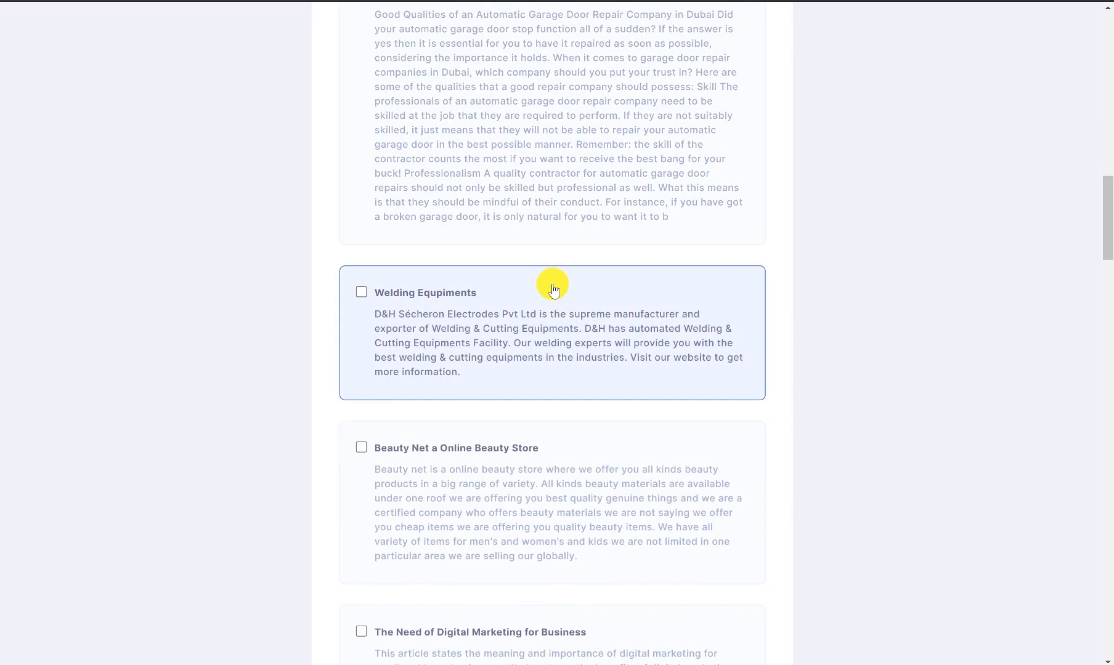
{"action": "scroll", "coordinate": [553, 289], "scroll_direction": "down", "scroll_amount": 7}
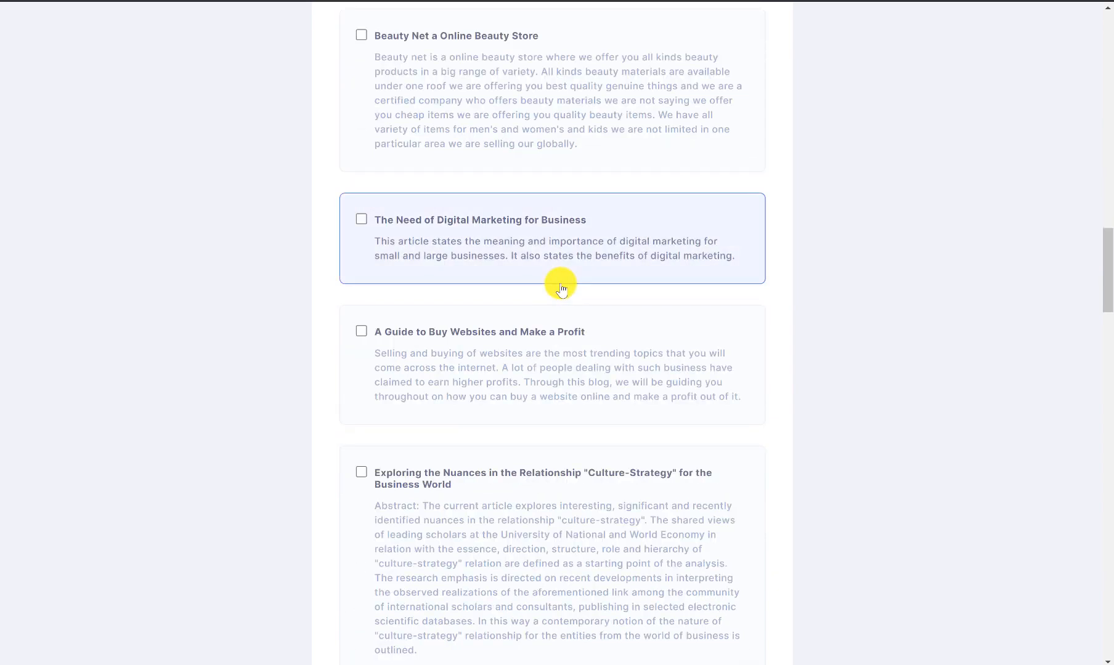
Step: Tick several articles, settle on 'Here Is Your Affiliate Marketing Check List', and load it
{"action": "left_click", "coordinate": [361, 223]}
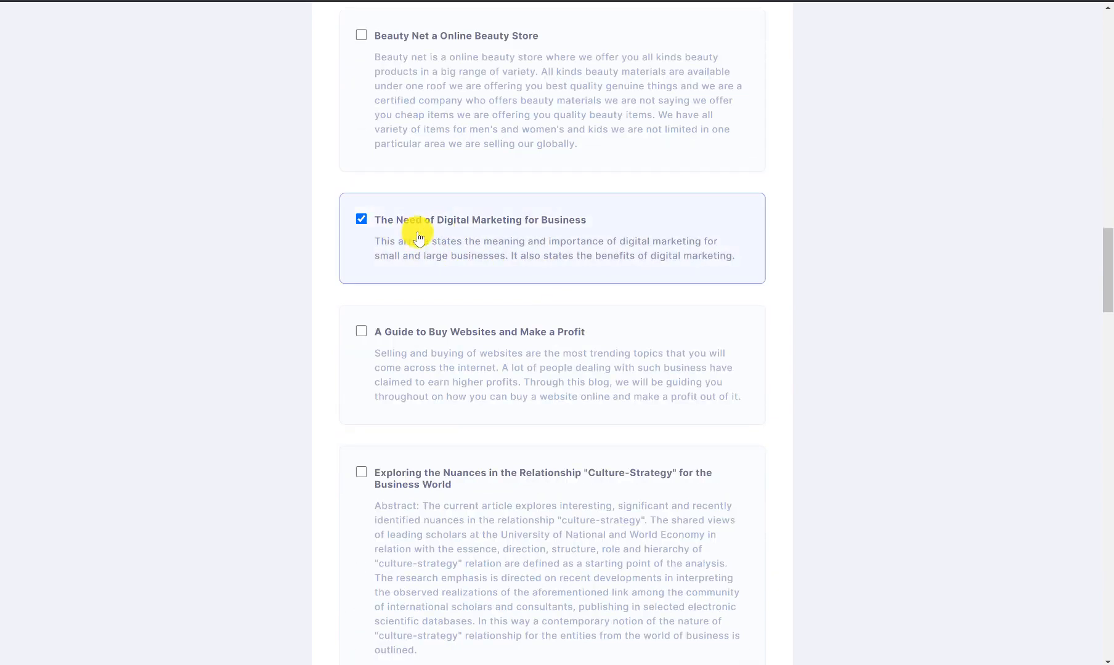
{"action": "scroll", "coordinate": [514, 222], "scroll_direction": "down", "scroll_amount": 2}
{"action": "scroll", "coordinate": [493, 223], "scroll_direction": "down", "scroll_amount": 2}
{"action": "left_click", "coordinate": [456, 219]}
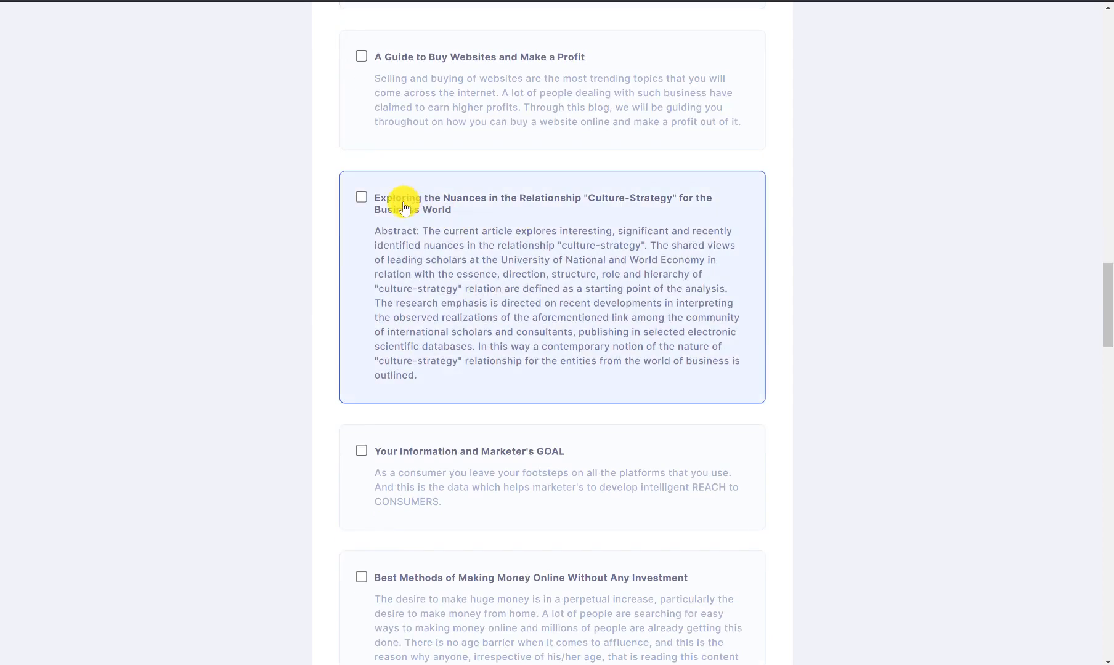
{"action": "scroll", "coordinate": [403, 209], "scroll_direction": "down", "scroll_amount": 4}
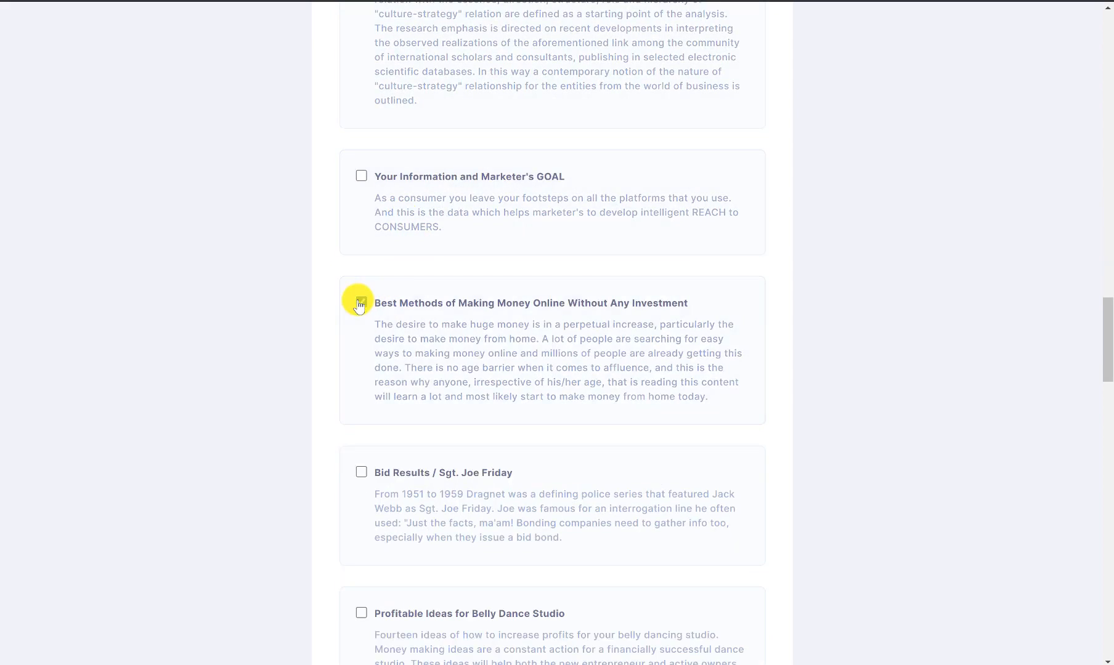
{"action": "left_click", "coordinate": [480, 320]}
{"action": "scroll", "coordinate": [479, 318], "scroll_direction": "down", "scroll_amount": 4}
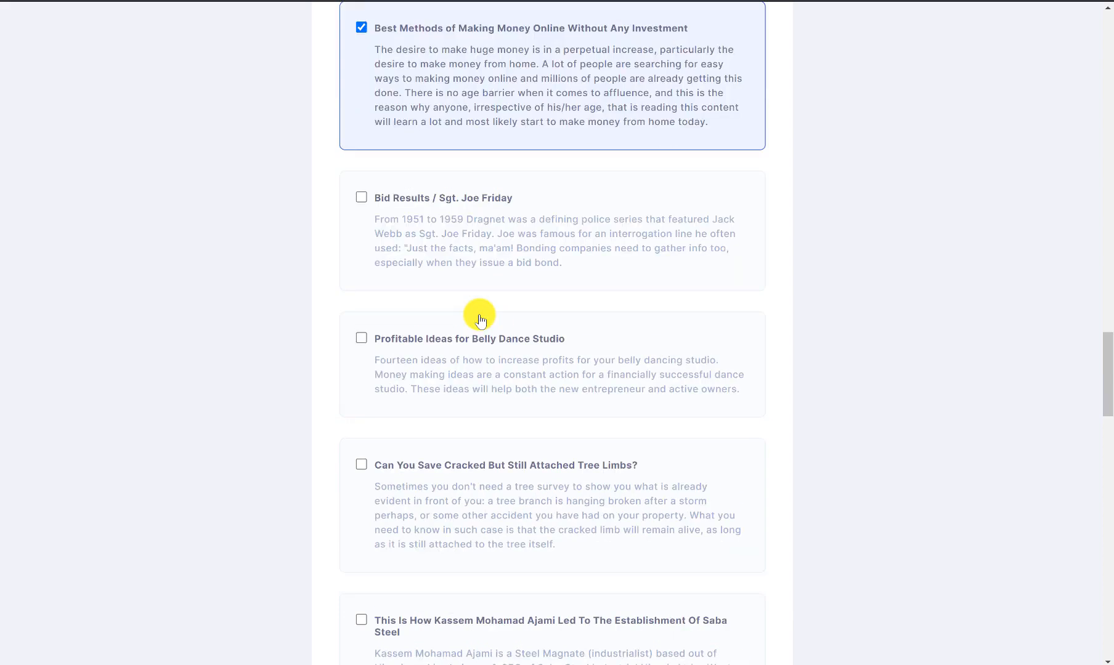
{"action": "scroll", "coordinate": [507, 341], "scroll_direction": "down", "scroll_amount": 6}
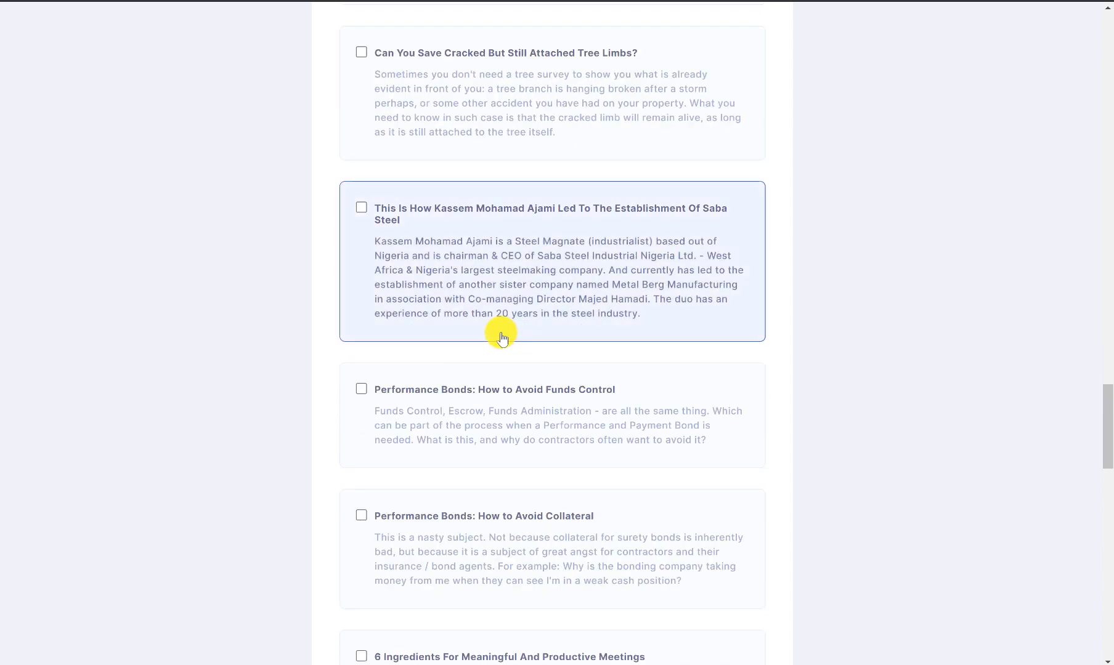
{"action": "scroll", "coordinate": [537, 312], "scroll_direction": "down", "scroll_amount": 4}
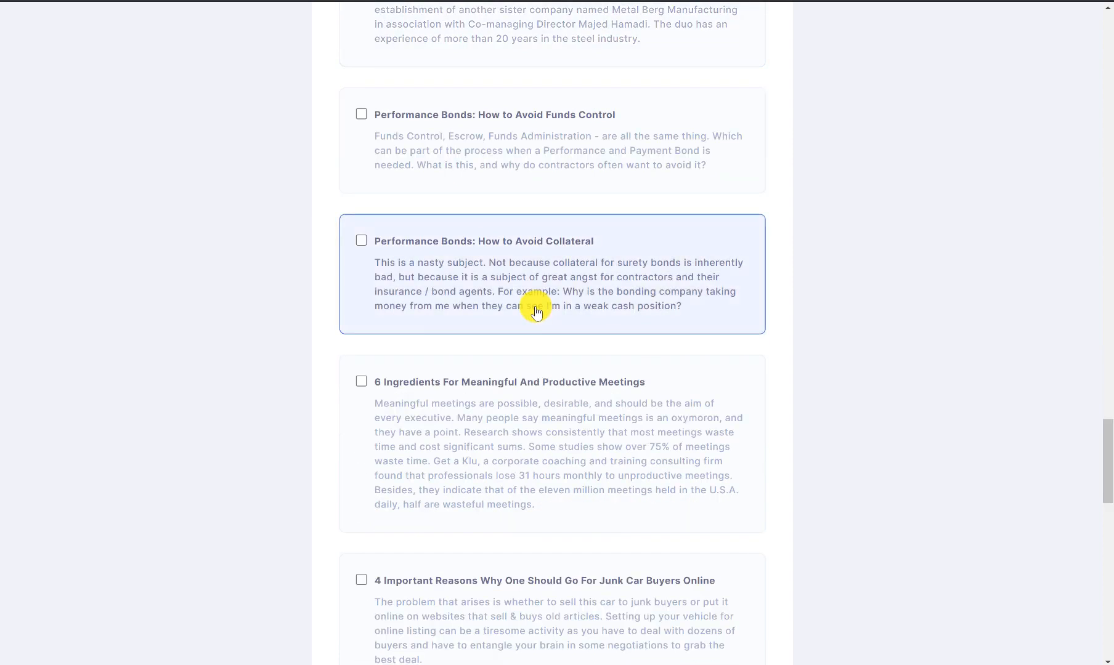
{"action": "scroll", "coordinate": [537, 313], "scroll_direction": "down", "scroll_amount": 6}
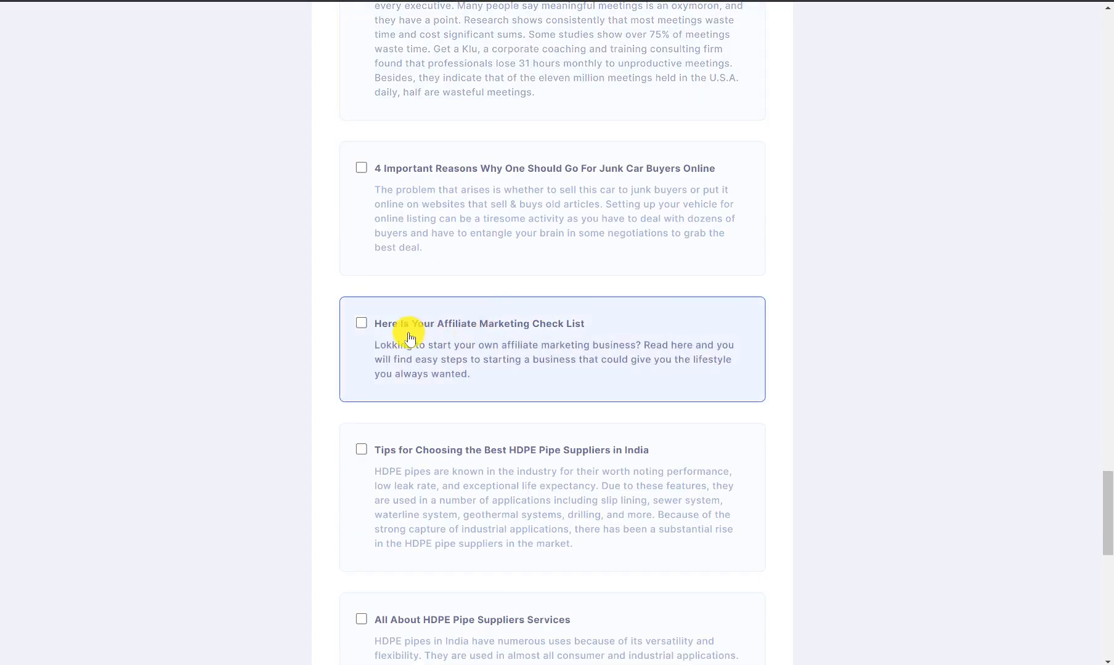
{"action": "left_click", "coordinate": [361, 323]}
{"action": "scroll", "coordinate": [496, 336], "scroll_direction": "down", "scroll_amount": 2}
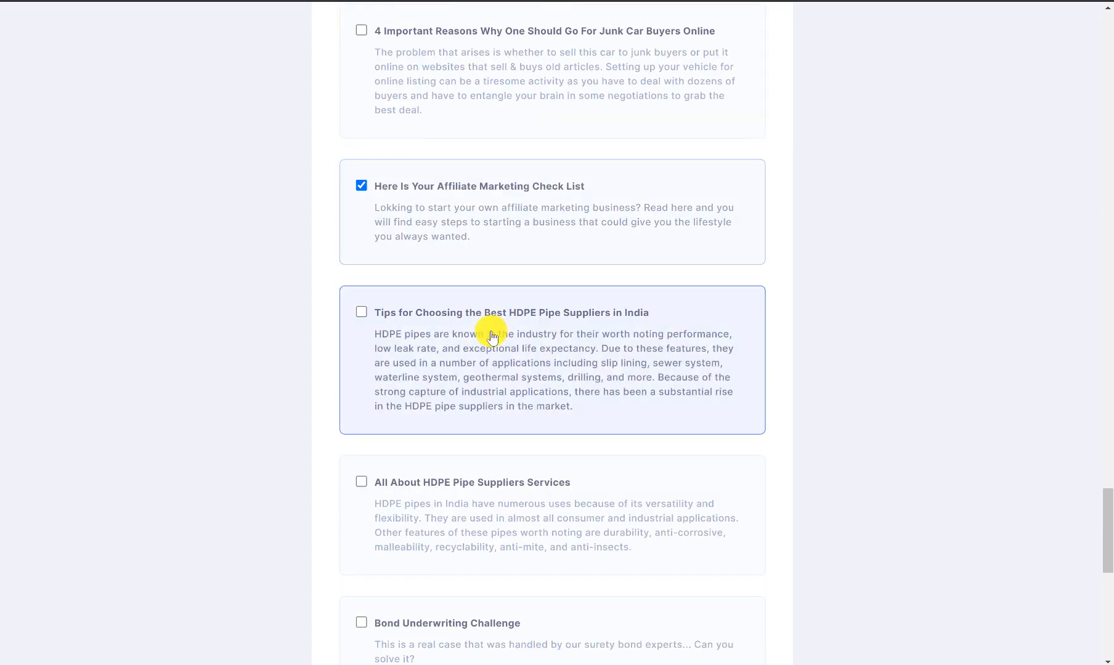
{"action": "scroll", "coordinate": [495, 321], "scroll_direction": "down", "scroll_amount": 4}
{"action": "scroll", "coordinate": [473, 283], "scroll_direction": "down", "scroll_amount": 2}
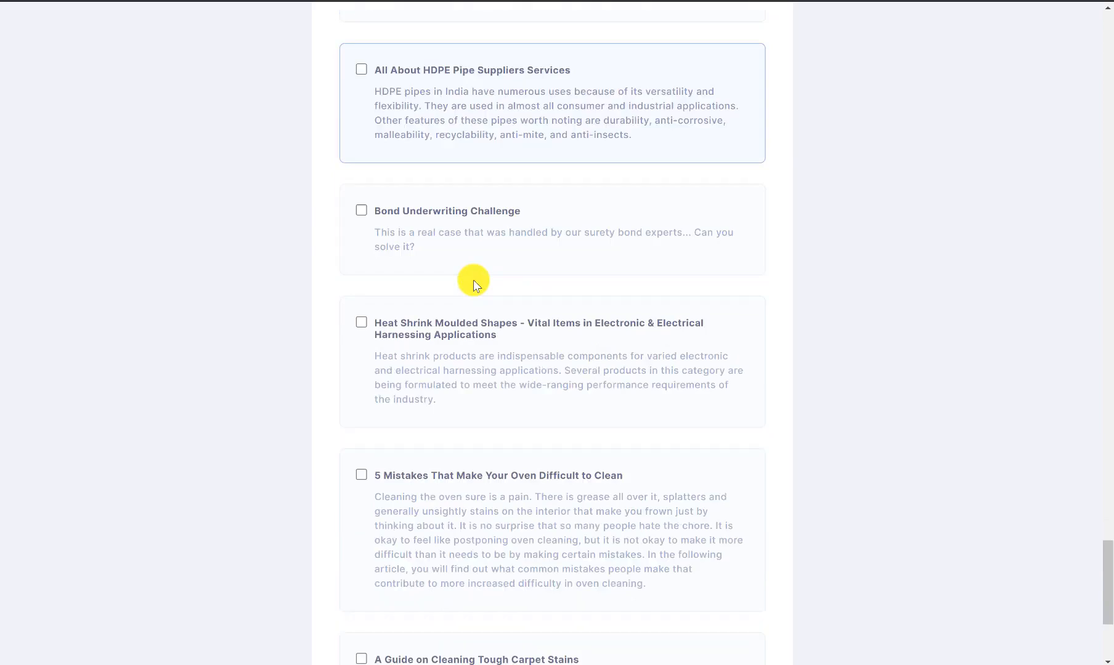
{"action": "scroll", "coordinate": [473, 281], "scroll_direction": "down", "scroll_amount": 4}
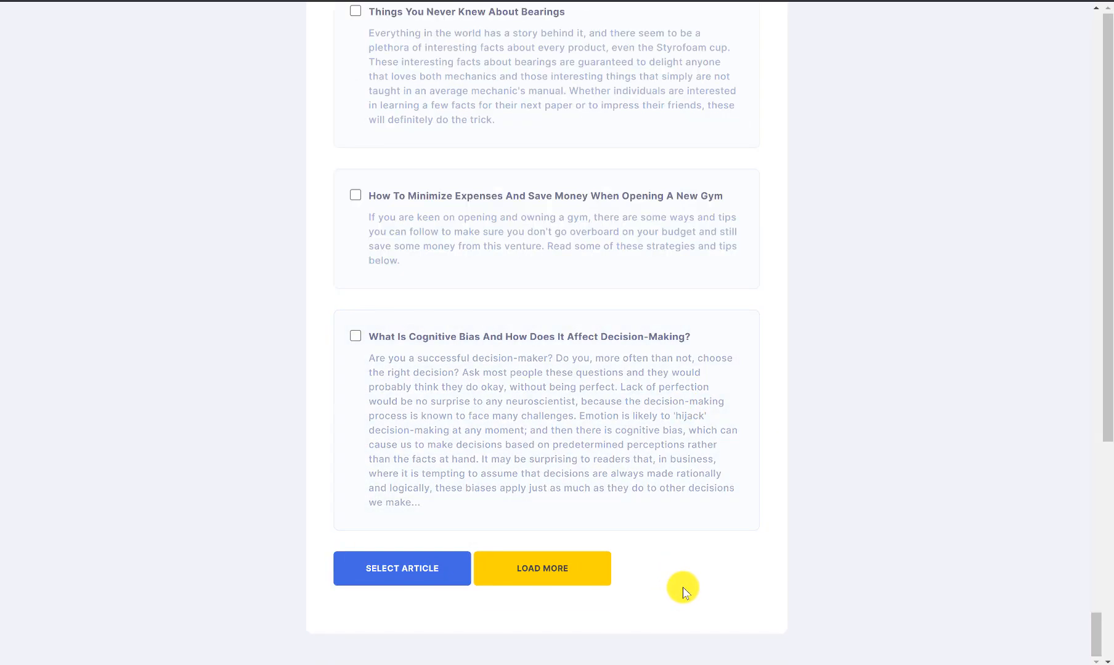
{"action": "left_click", "coordinate": [369, 571]}
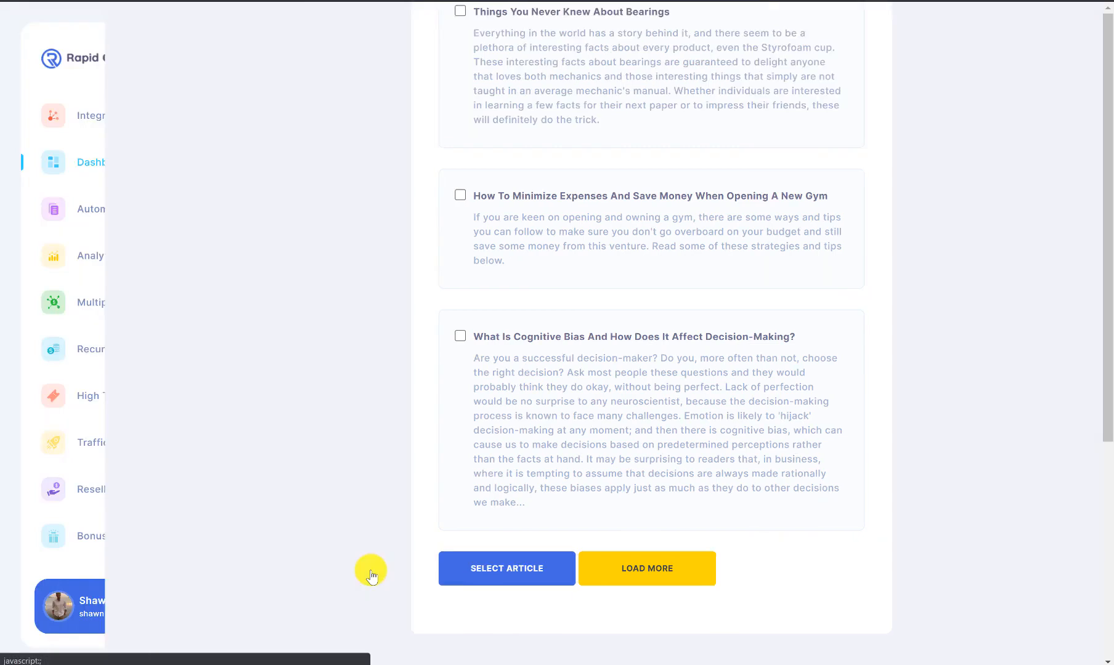
Step: Review the article body and retitle it 'Why Start A Digital Business'
{"action": "scroll", "coordinate": [542, 409], "scroll_direction": "down", "scroll_amount": 5}
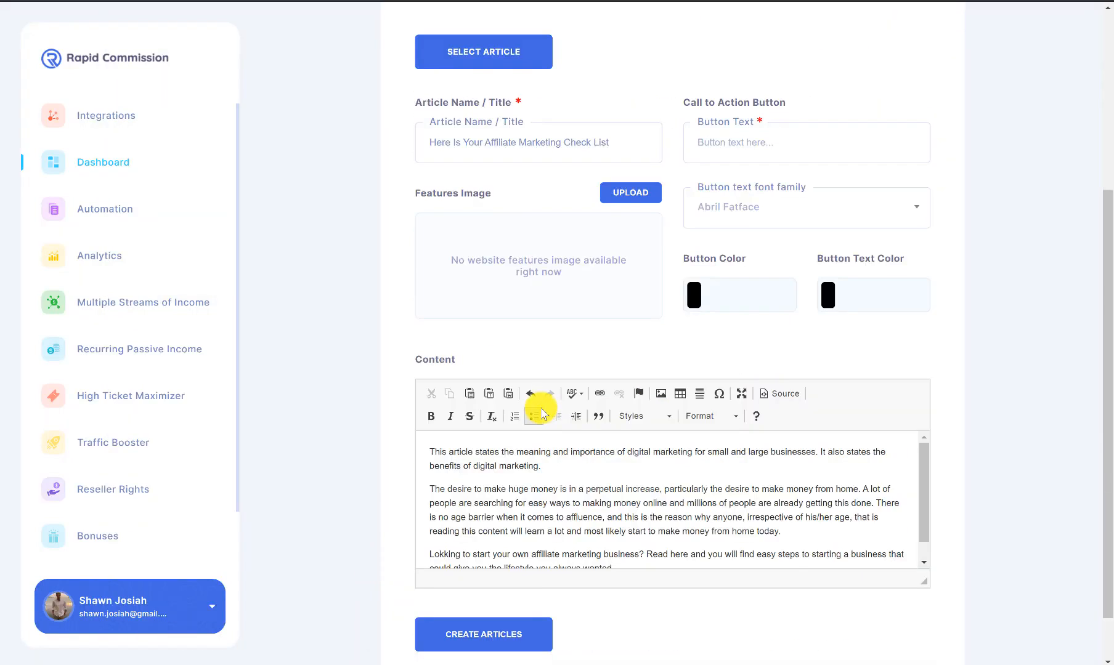
{"action": "left_click_drag", "start_coordinate": [920, 479], "coordinate": [921, 504]}
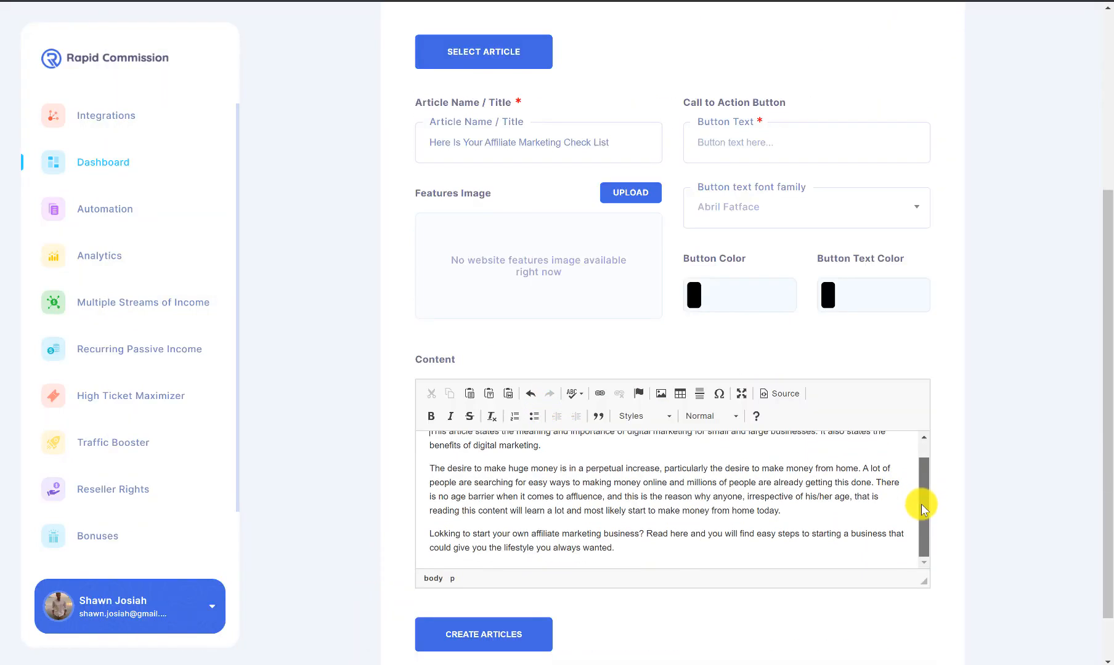
{"action": "scroll", "coordinate": [617, 491], "scroll_direction": "up", "scroll_amount": 1}
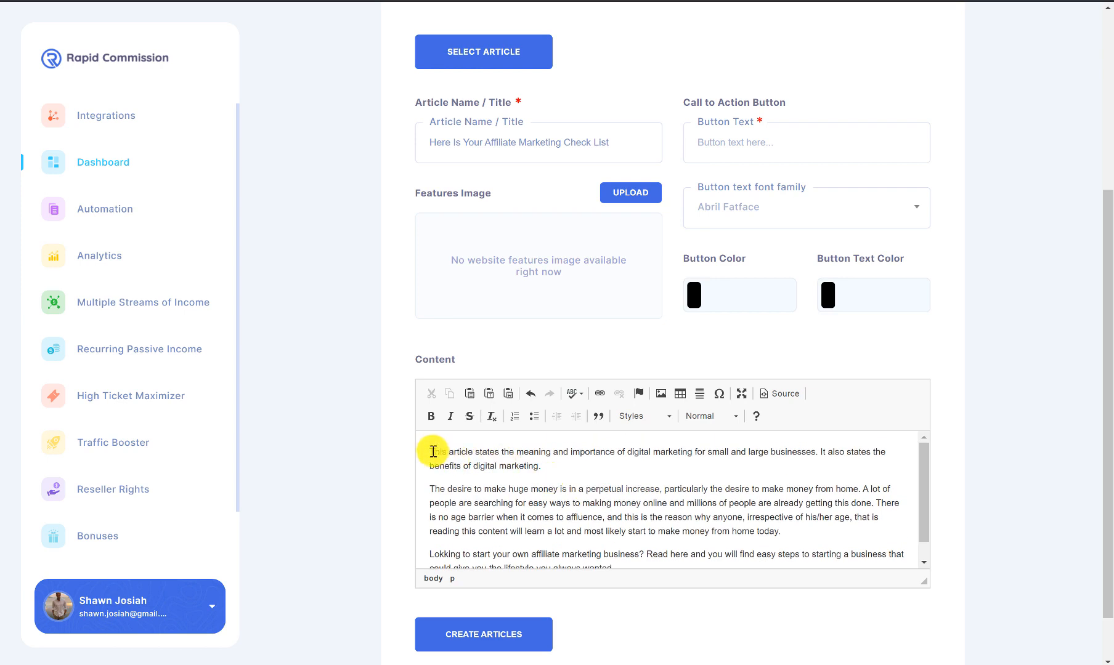
{"action": "scroll", "coordinate": [524, 493], "scroll_direction": "down", "scroll_amount": 1}
{"action": "left_click", "coordinate": [629, 549]}
{"action": "left_click", "coordinate": [420, 441], "text": "shift"}
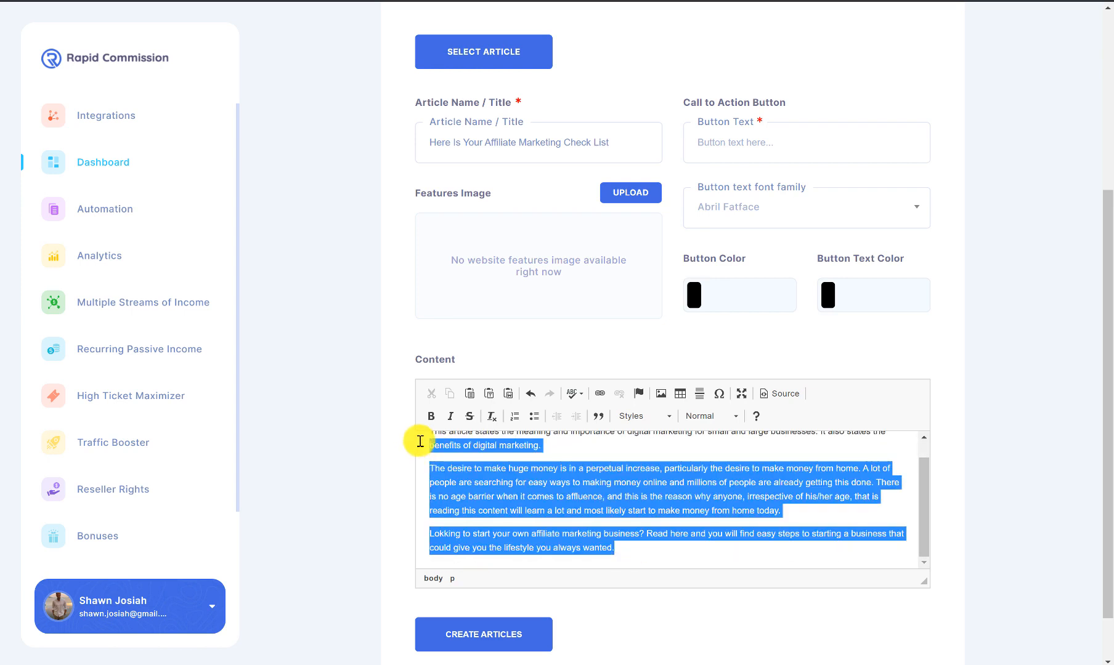
{"action": "left_click", "coordinate": [624, 497]}
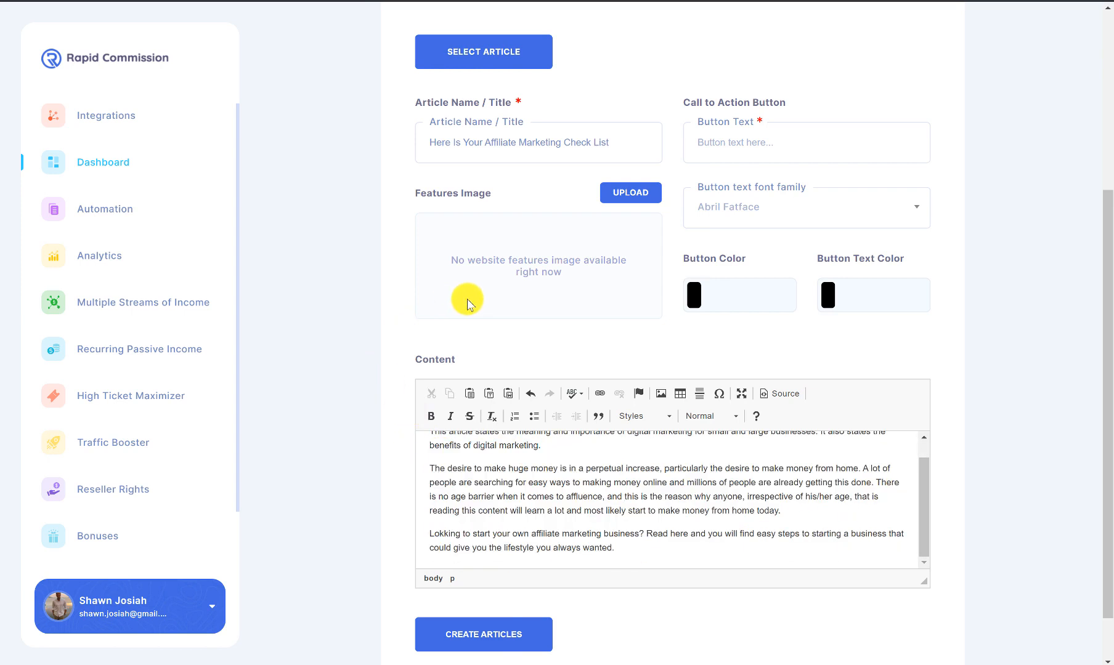
{"action": "scroll", "coordinate": [467, 302], "scroll_direction": "up", "scroll_amount": 2}
{"action": "left_click_drag", "start_coordinate": [620, 278], "coordinate": [364, 276]}
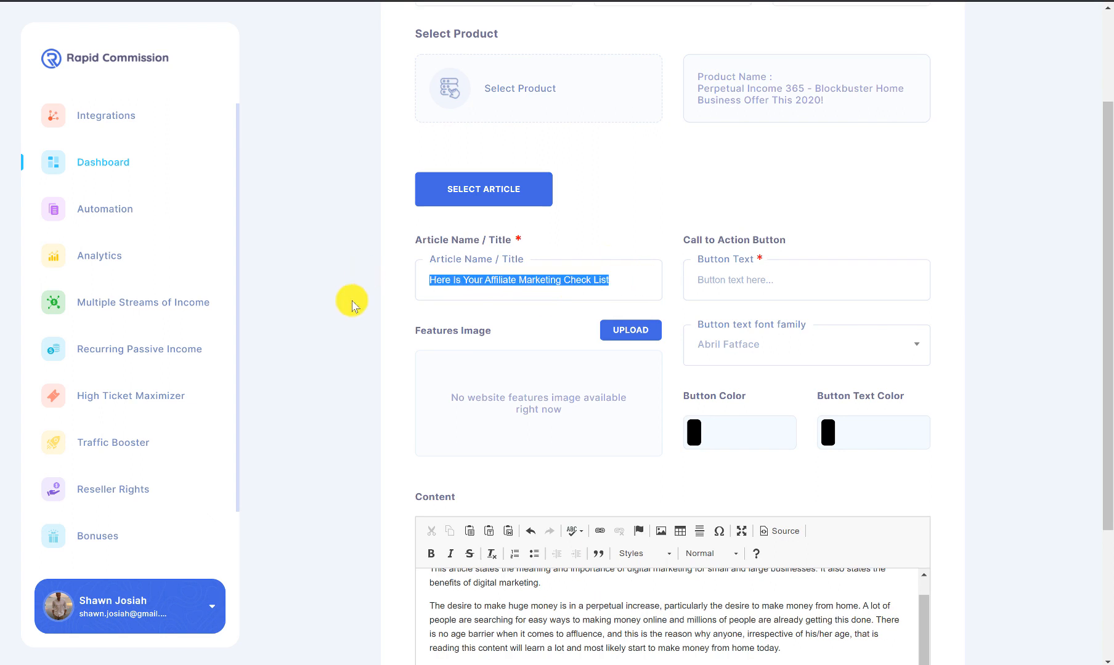
{"action": "type", "text": "WHy"}
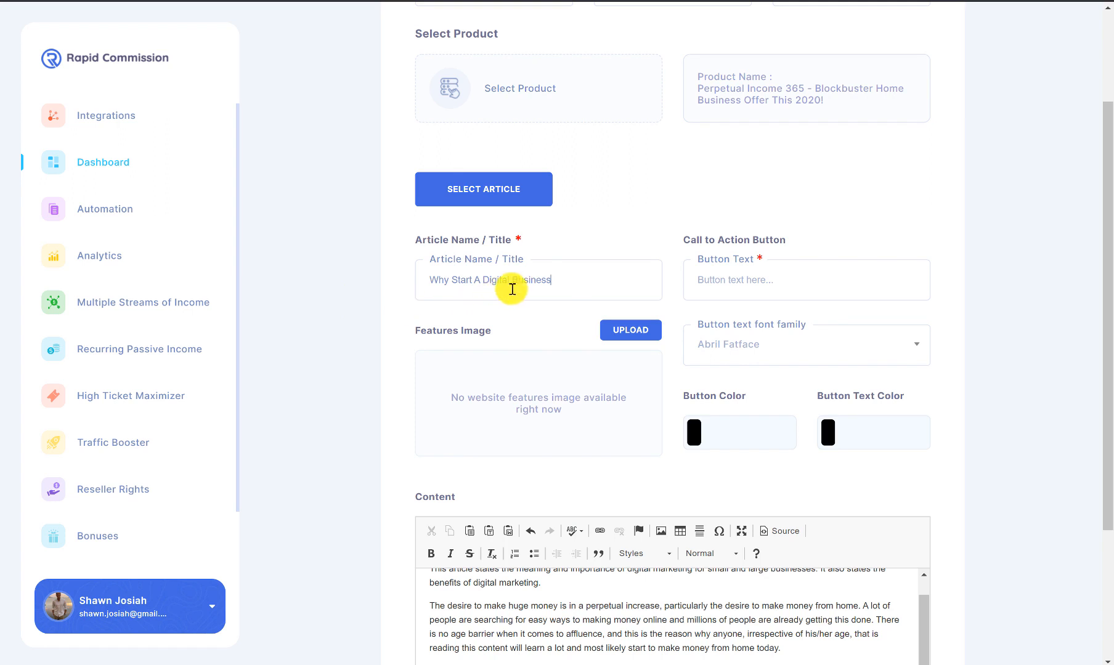
Step: Make the button read 'Click Here For My Favourite System' in Anton font, coloured yellow #e8e605
{"action": "left_click", "coordinate": [744, 282]}
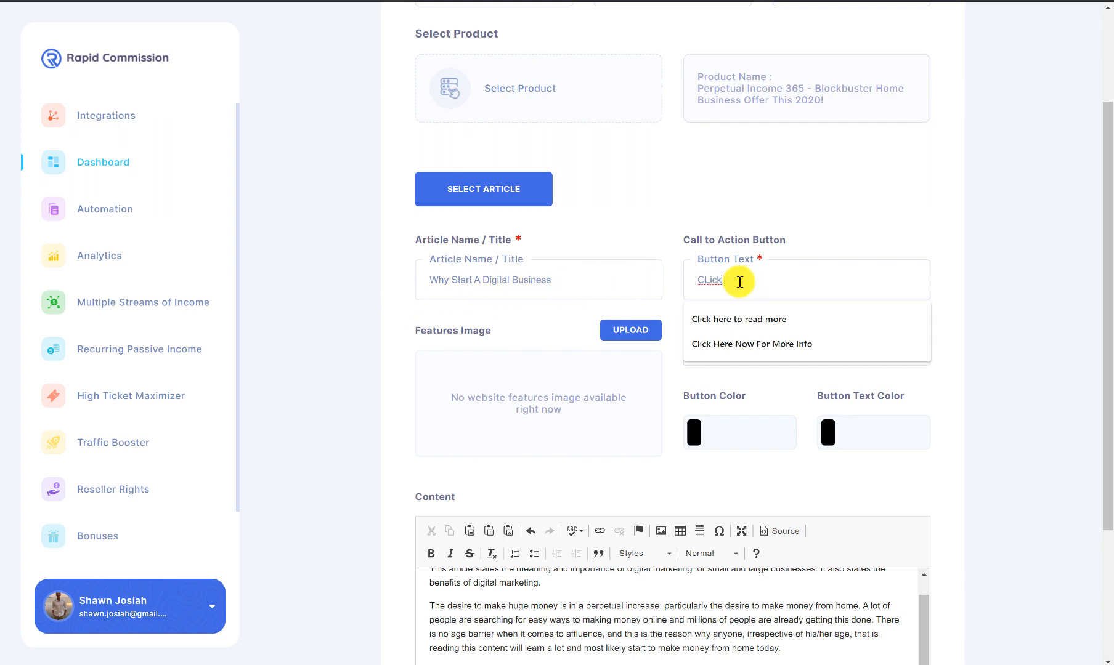
{"action": "type", "text": "Click Here For My Favourite System"}
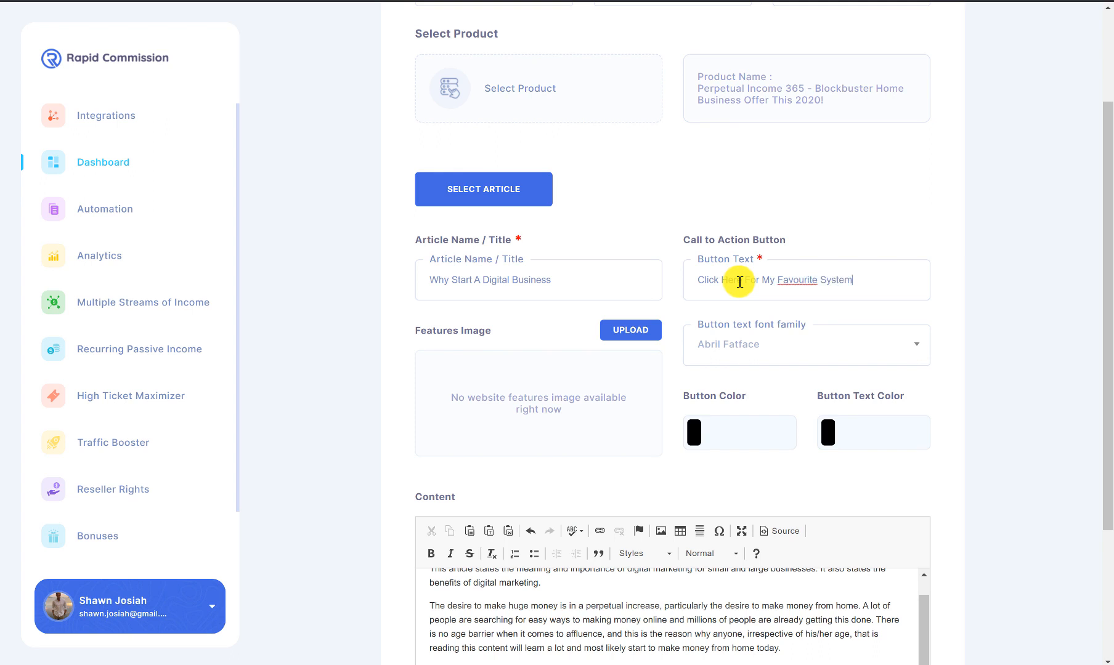
{"action": "left_click", "coordinate": [763, 342]}
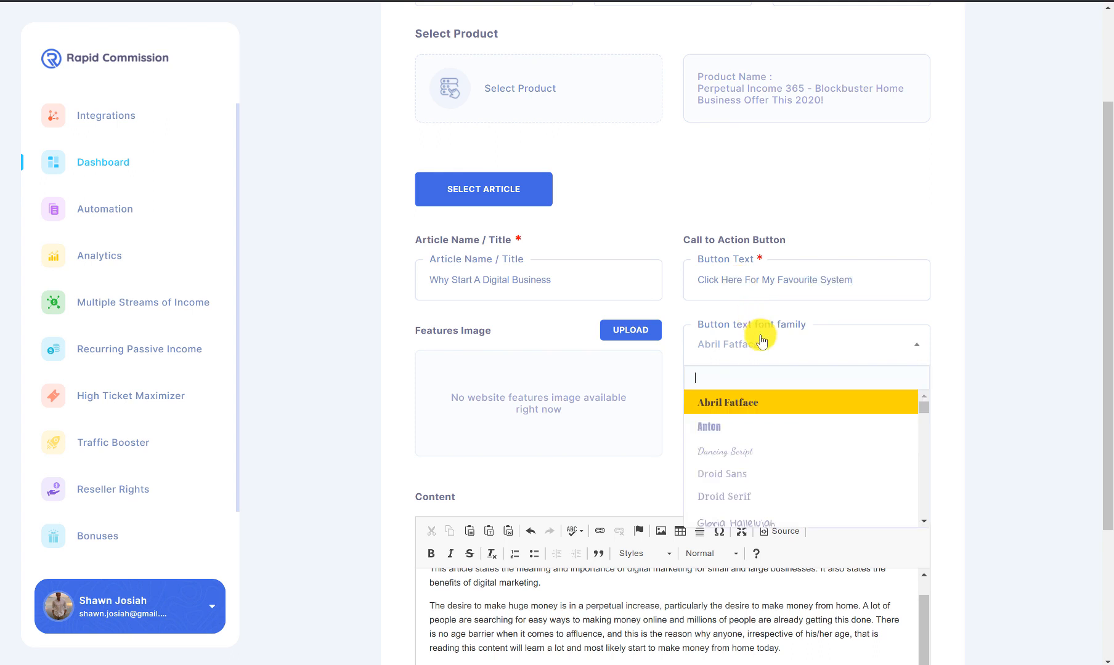
{"action": "left_click", "coordinate": [756, 425]}
{"action": "left_click", "coordinate": [745, 434]}
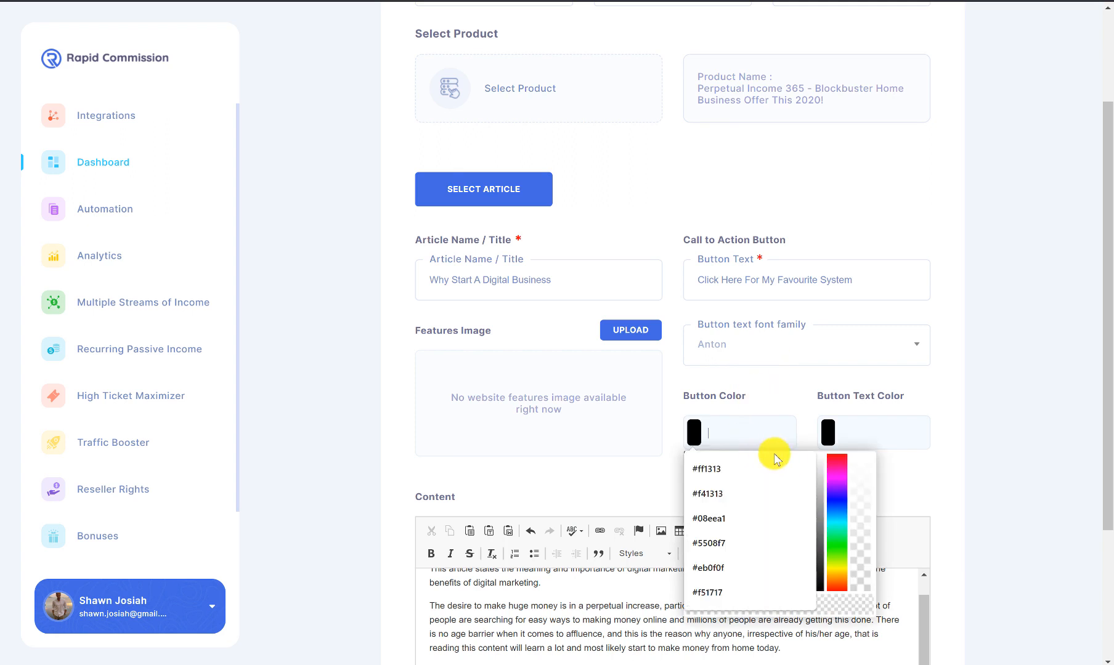
{"action": "left_click", "coordinate": [821, 467]}
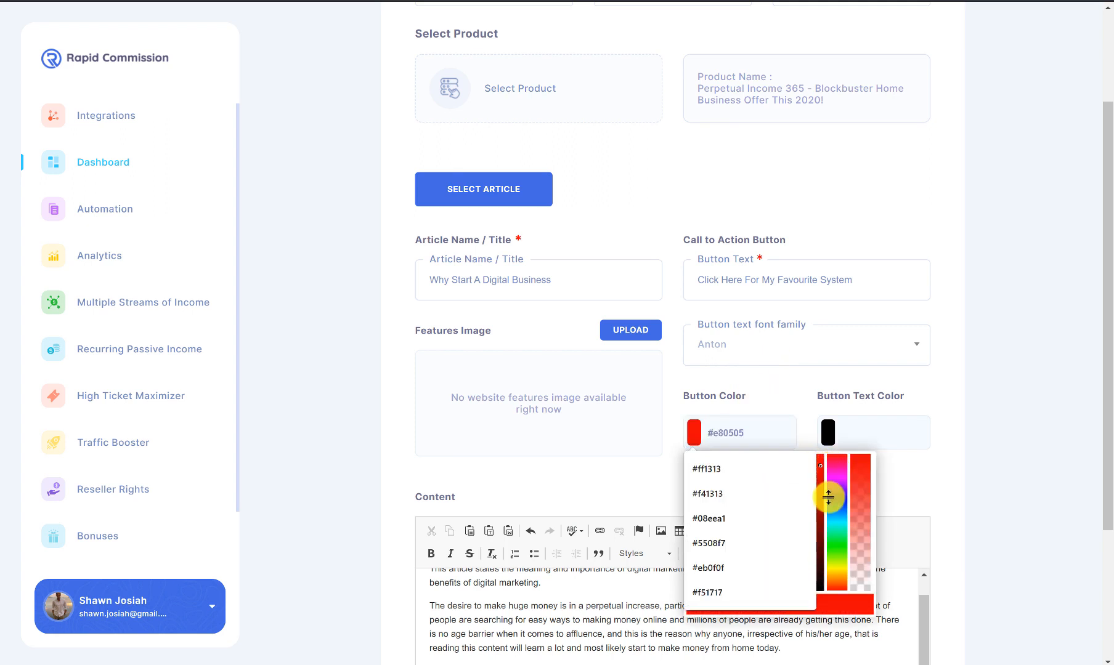
{"action": "left_click", "coordinate": [832, 570]}
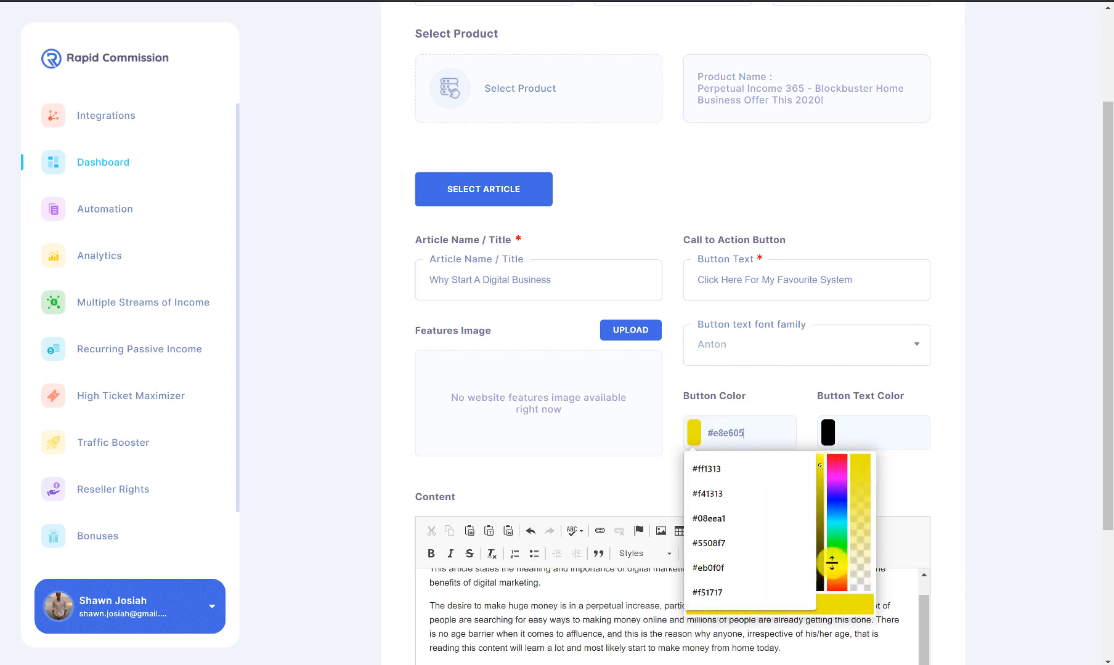
{"action": "left_click", "coordinate": [869, 434]}
{"action": "left_click", "coordinate": [957, 414]}
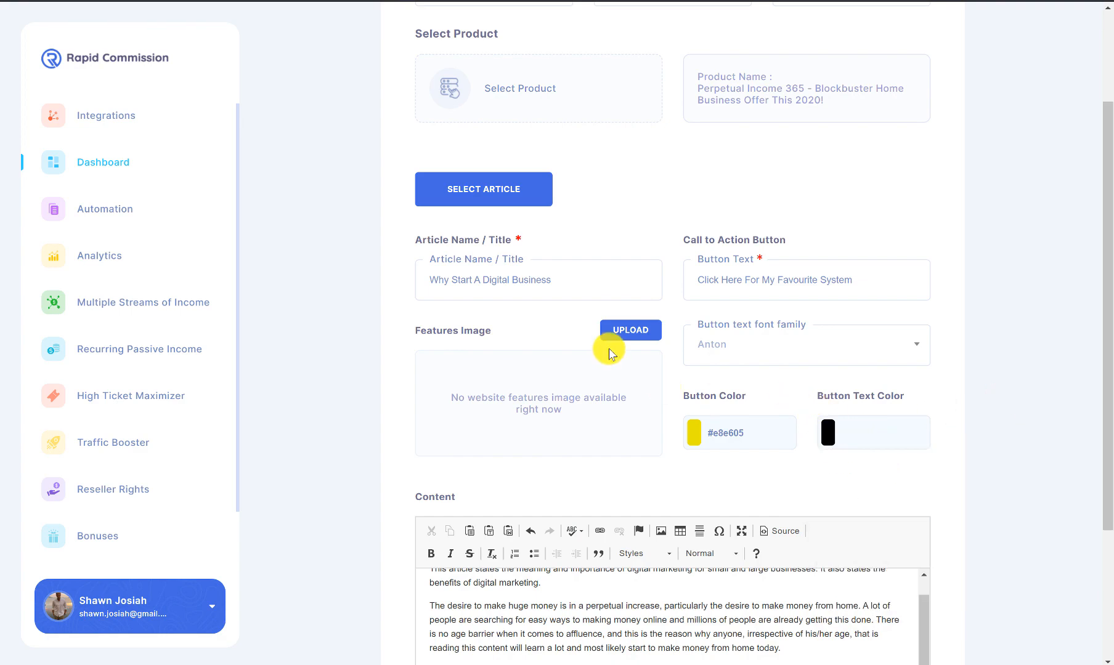
Step: Use the station crowd photo from the library as the featured image
{"action": "left_click", "coordinate": [635, 332]}
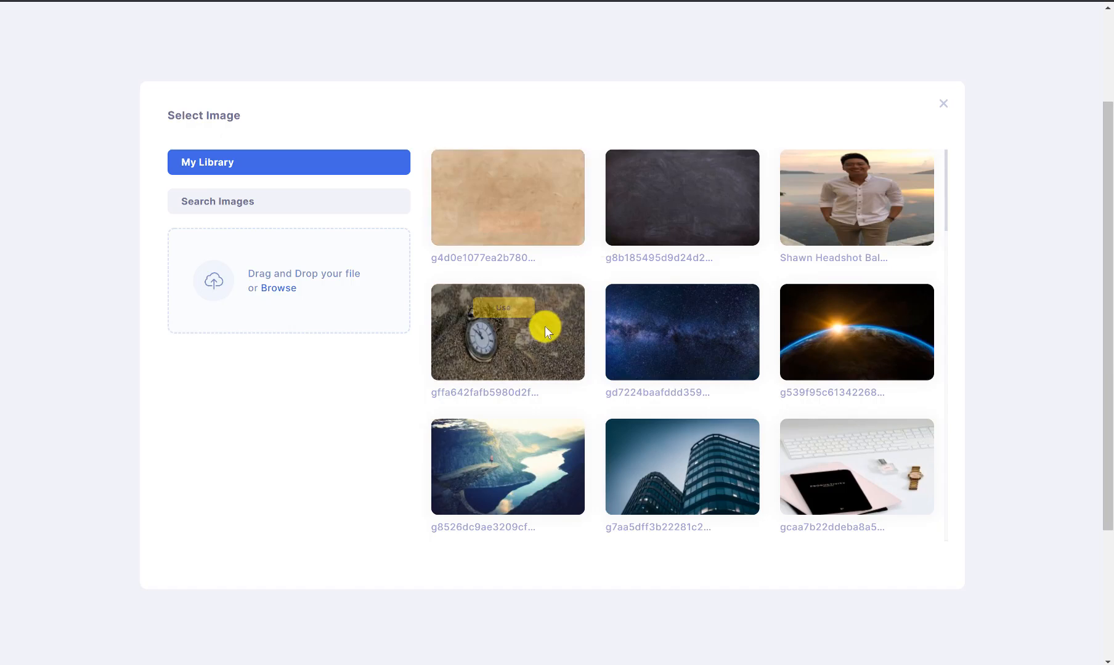
{"action": "scroll", "coordinate": [579, 327], "scroll_direction": "down", "scroll_amount": 2}
{"action": "scroll", "coordinate": [661, 331], "scroll_direction": "down", "scroll_amount": 2}
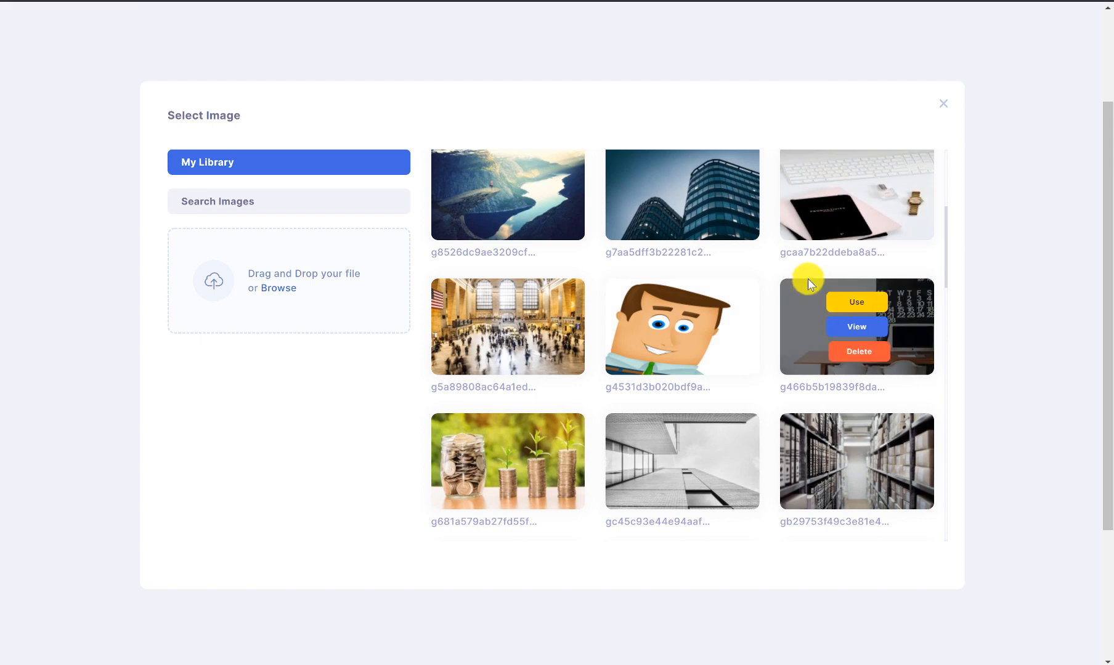
{"action": "left_click", "coordinate": [509, 304]}
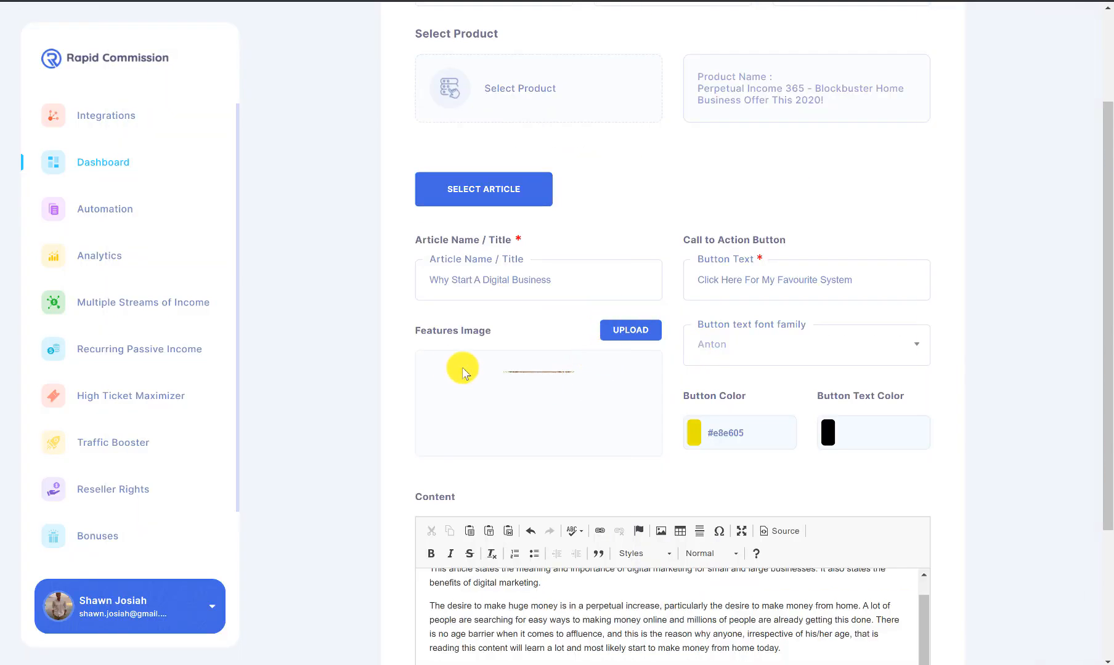
Step: Explore the content editor's selection, paragraph format and style options without changing anything
{"action": "scroll", "coordinate": [326, 299], "scroll_direction": "down", "scroll_amount": 3}
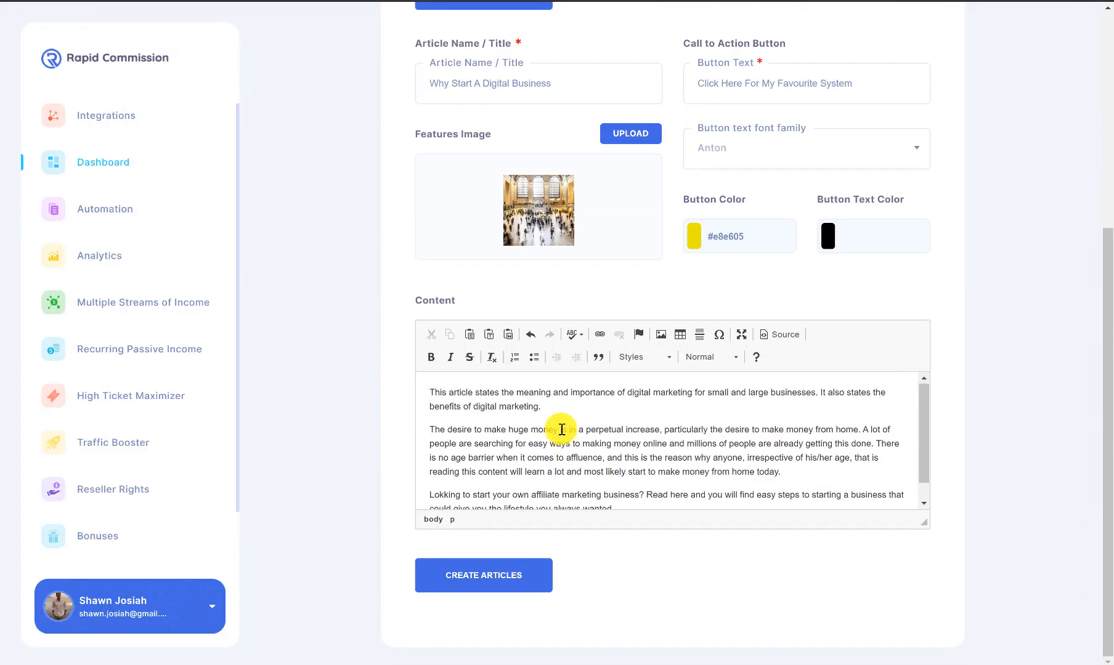
{"action": "left_click", "coordinate": [506, 409]}
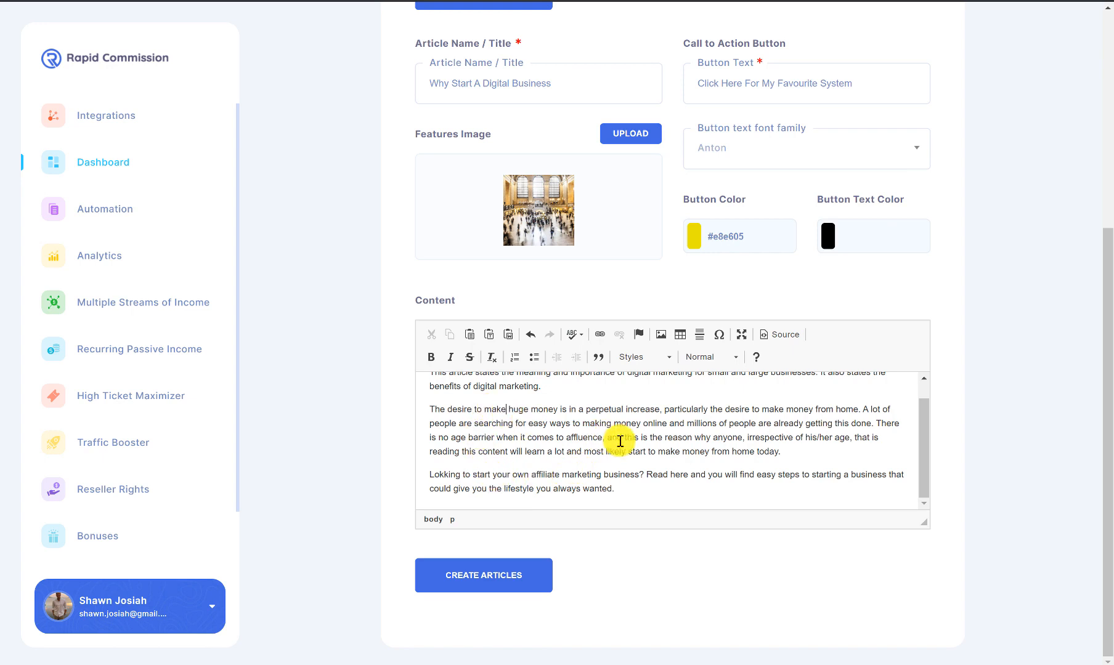
{"action": "left_click_drag", "start_coordinate": [652, 491], "coordinate": [422, 356]}
{"action": "left_click", "coordinate": [577, 447]}
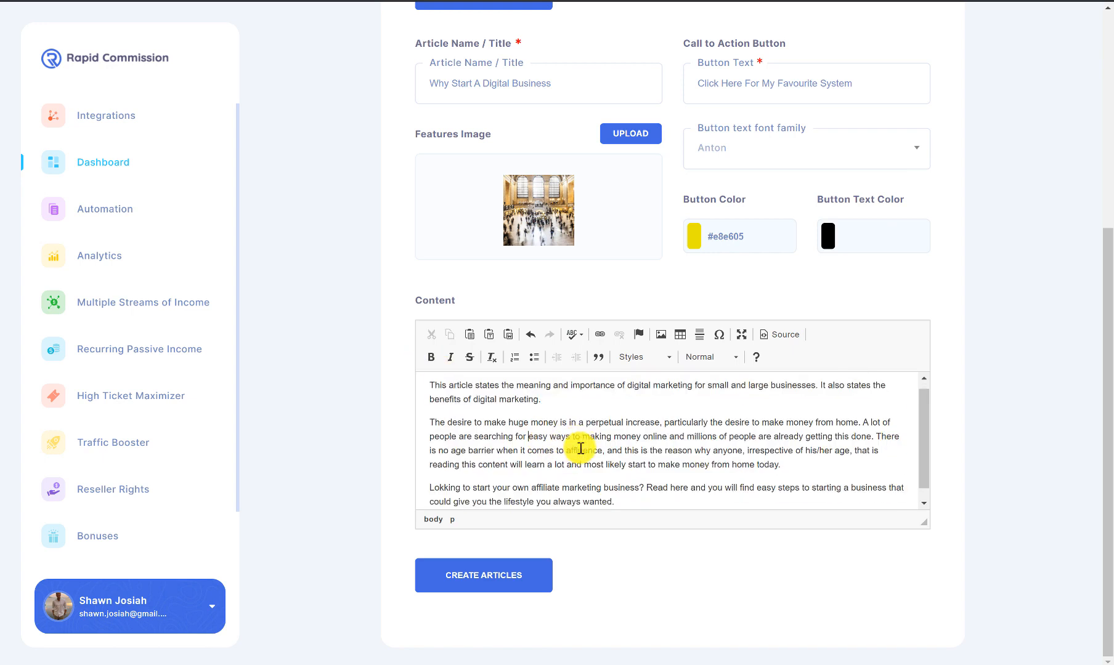
{"action": "scroll", "coordinate": [658, 484], "scroll_direction": "down", "scroll_amount": 1}
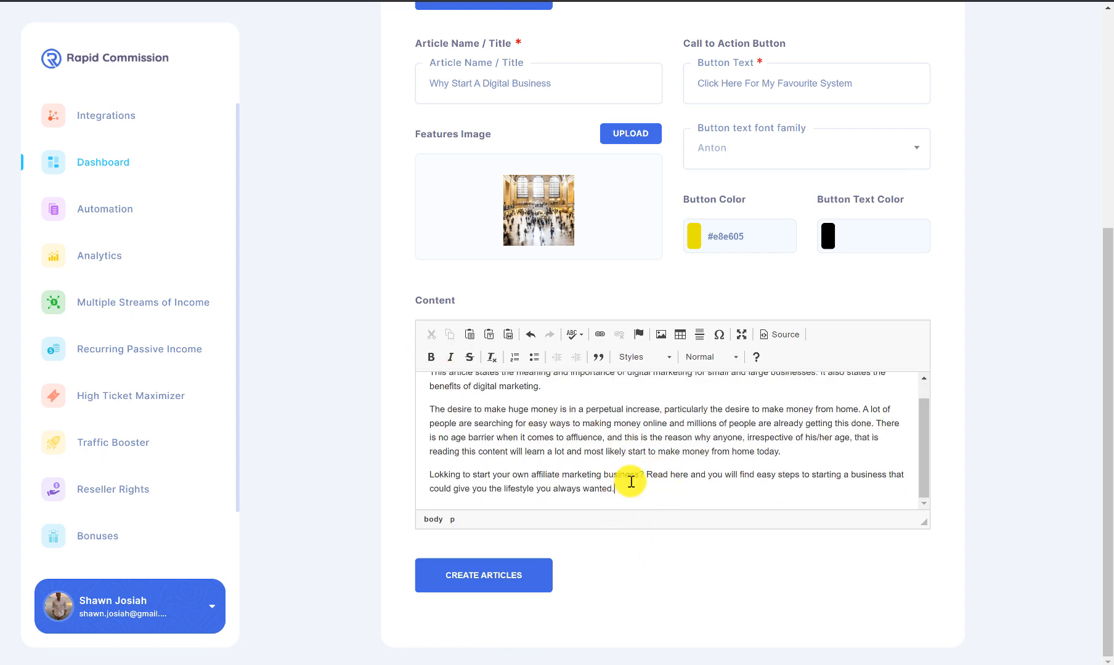
{"action": "left_click", "coordinate": [710, 358]}
{"action": "left_click", "coordinate": [802, 435]}
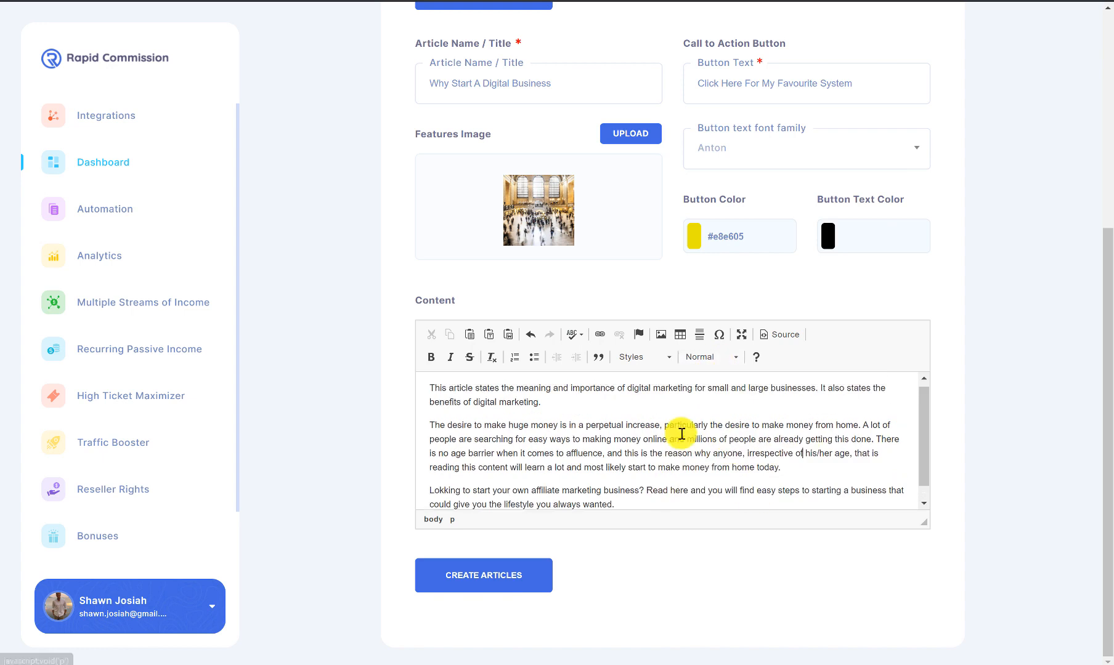
{"action": "scroll", "coordinate": [616, 426], "scroll_direction": "up", "scroll_amount": 5}
{"action": "scroll", "coordinate": [517, 388], "scroll_direction": "down", "scroll_amount": 5}
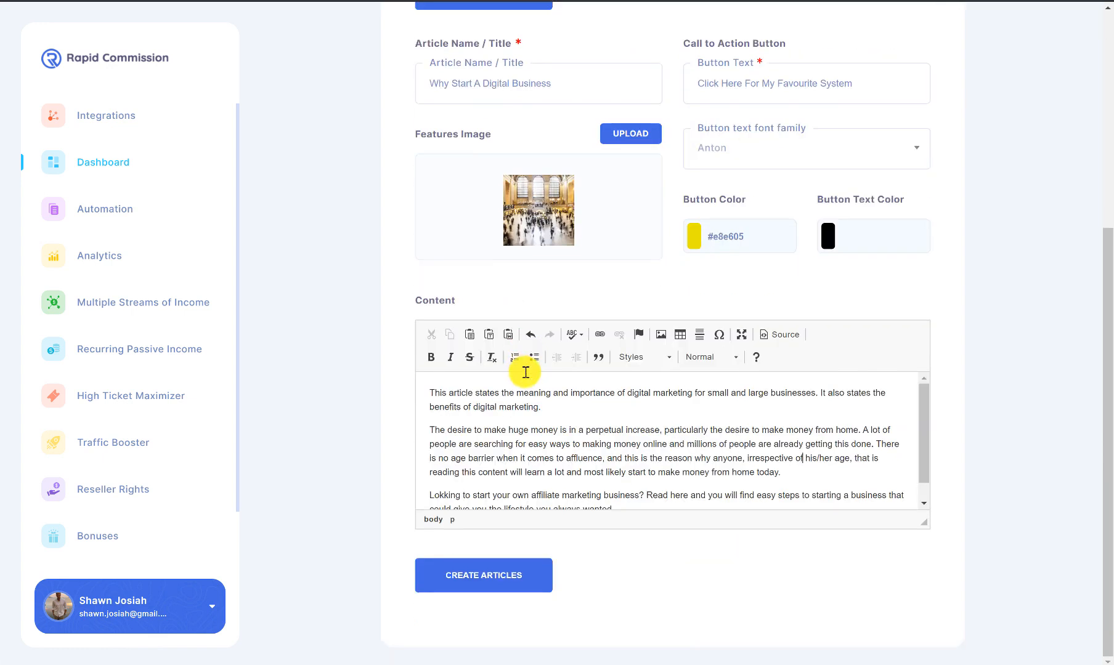
{"action": "left_click", "coordinate": [644, 360]}
{"action": "left_click", "coordinate": [729, 430]}
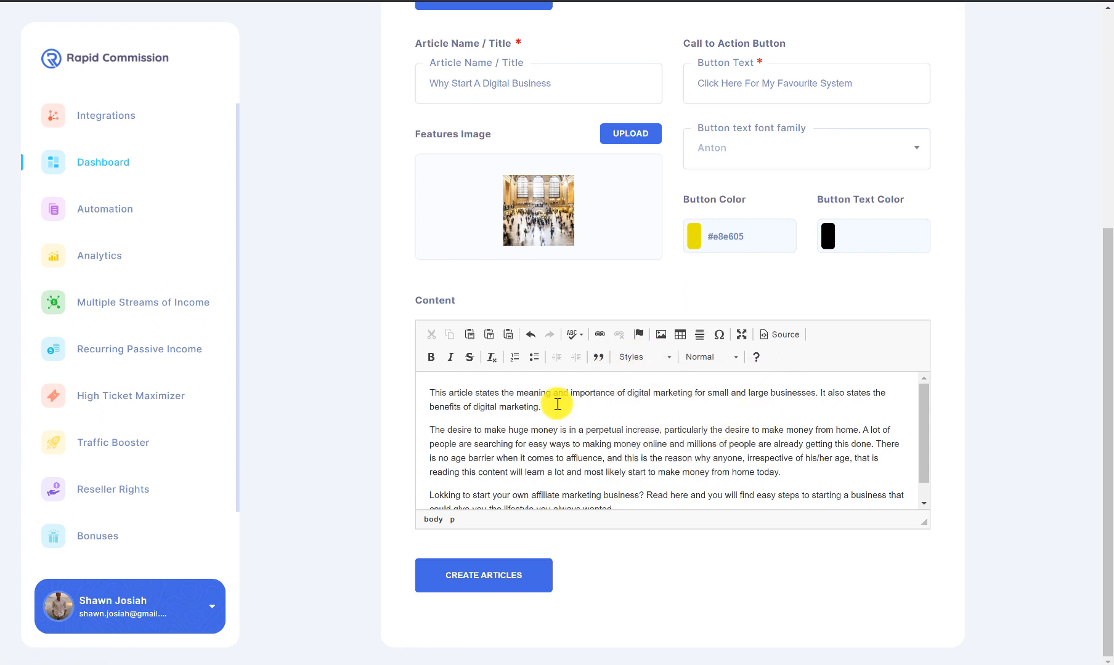
Step: Bold the opening paragraph and select the phrase 'make money from home today'
{"action": "left_click_drag", "start_coordinate": [541, 408], "coordinate": [437, 395]}
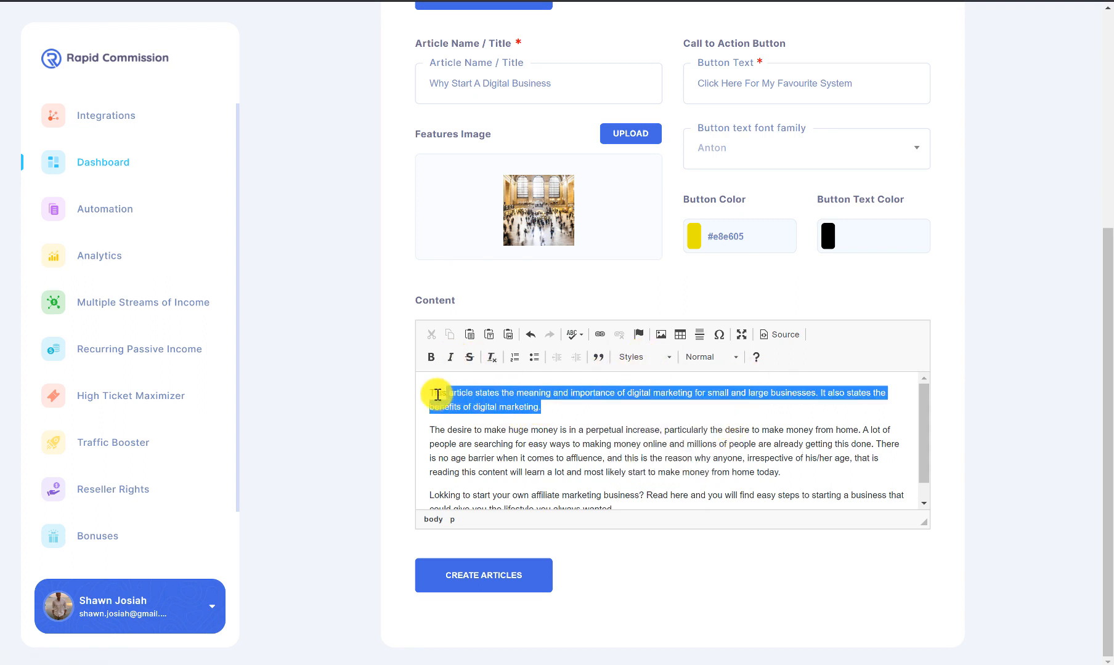
{"action": "left_click", "coordinate": [431, 358]}
{"action": "left_click", "coordinate": [572, 464]}
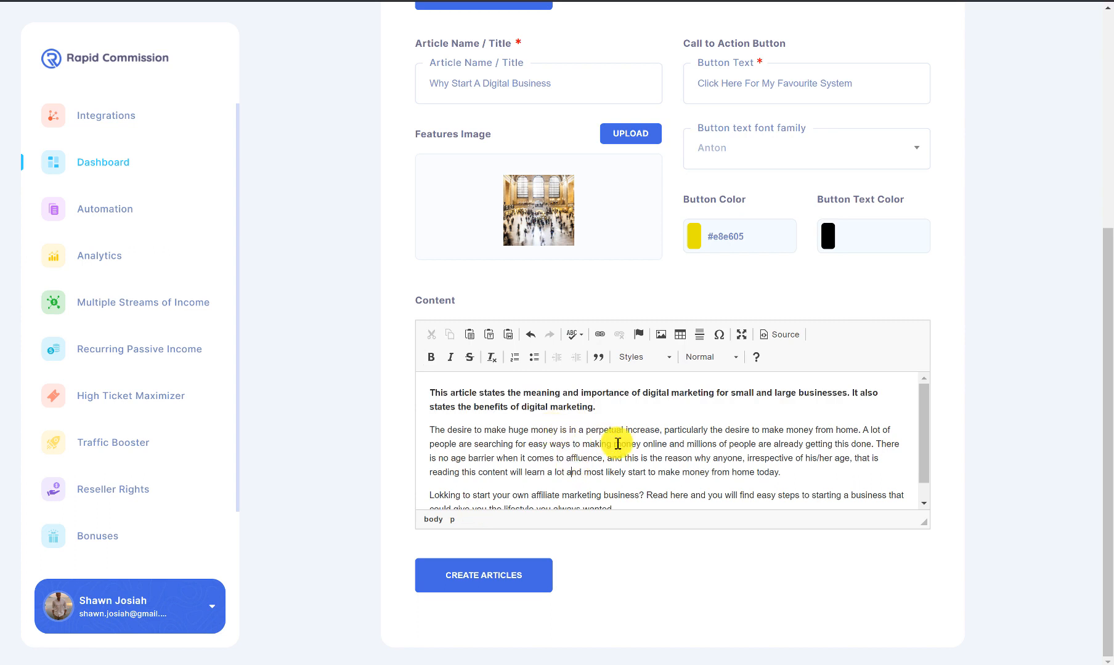
{"action": "scroll", "coordinate": [619, 447], "scroll_direction": "down", "scroll_amount": 1}
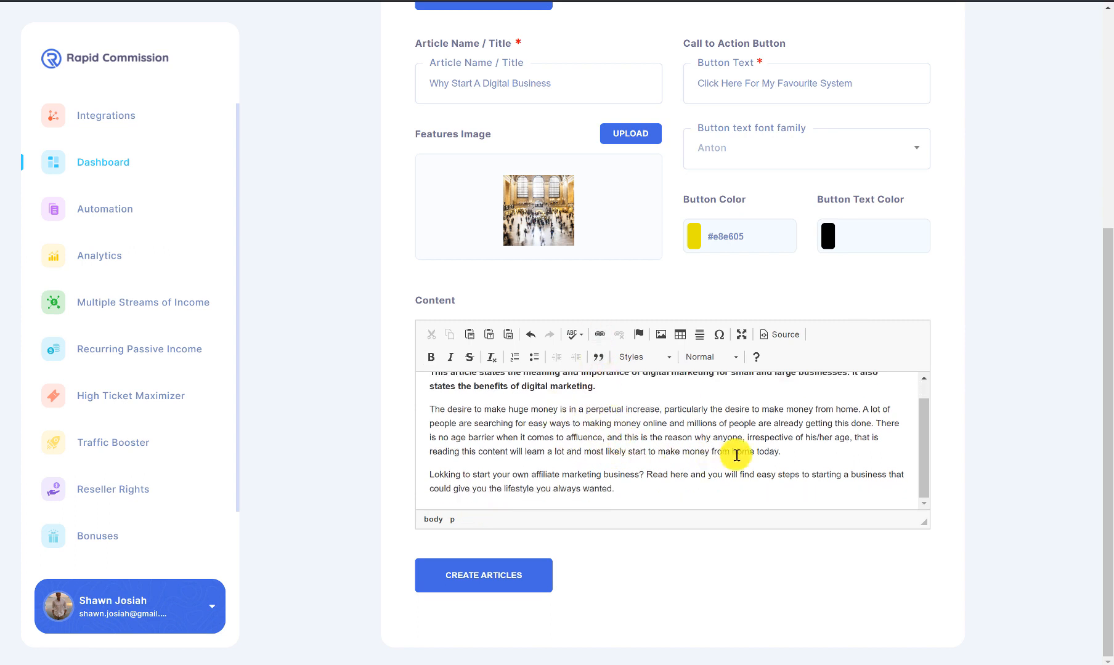
{"action": "left_click_drag", "start_coordinate": [775, 452], "coordinate": [672, 452]}
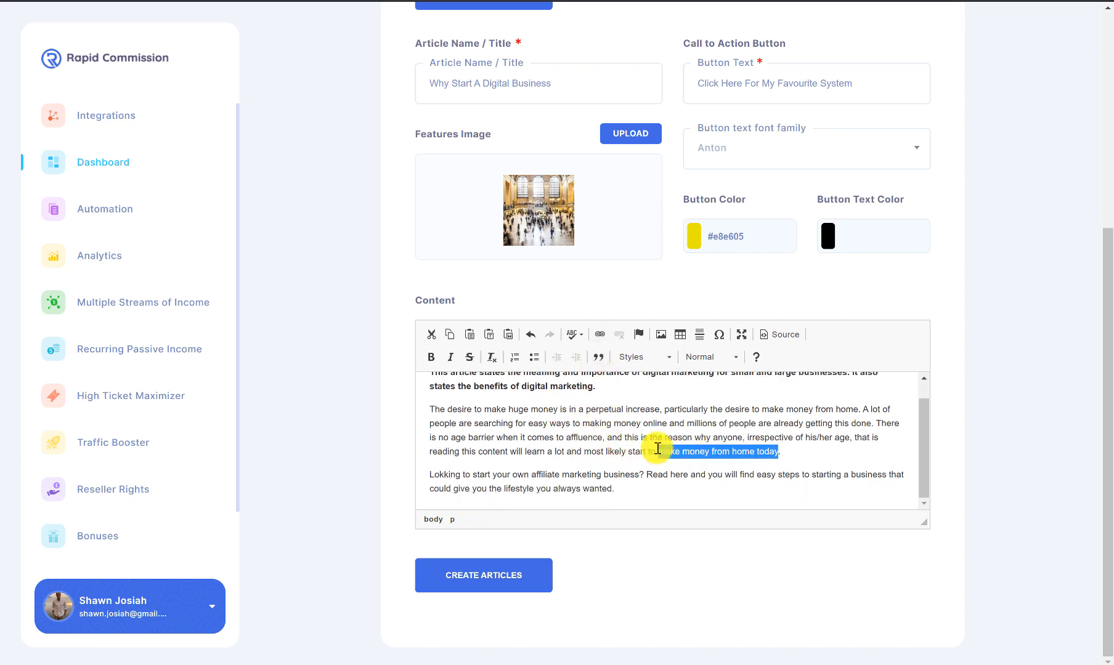
Step: Link the phrase 'make money from home today' to google.com
{"action": "left_click", "coordinate": [600, 335]}
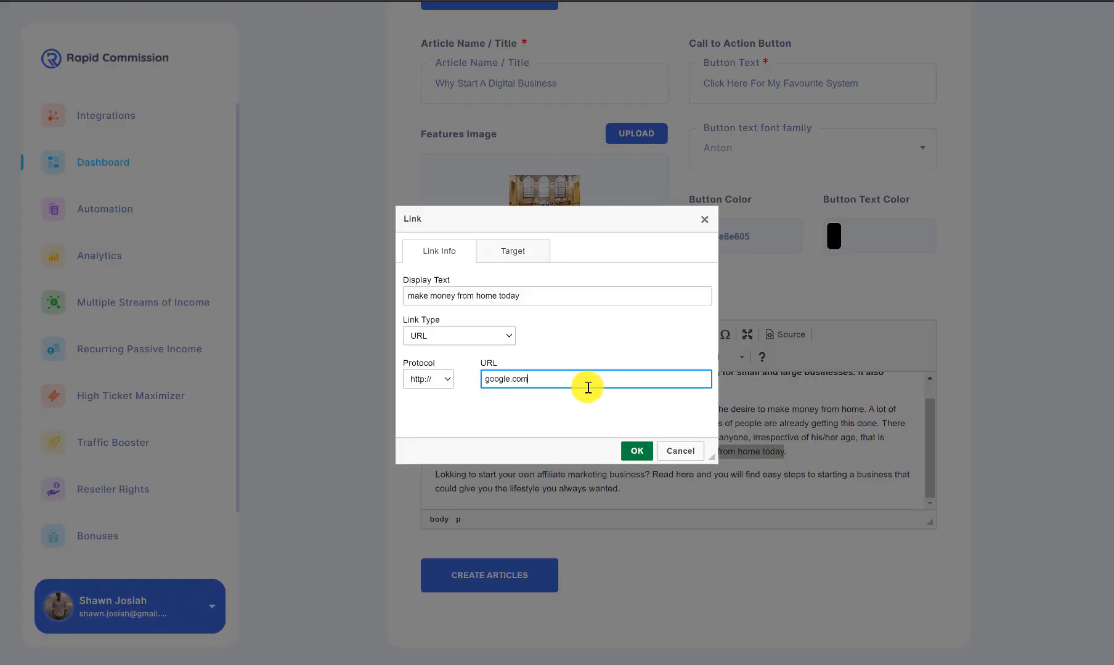
{"action": "type", "text": "google.com"}
{"action": "left_click", "coordinate": [637, 451]}
{"action": "left_click", "coordinate": [625, 439]}
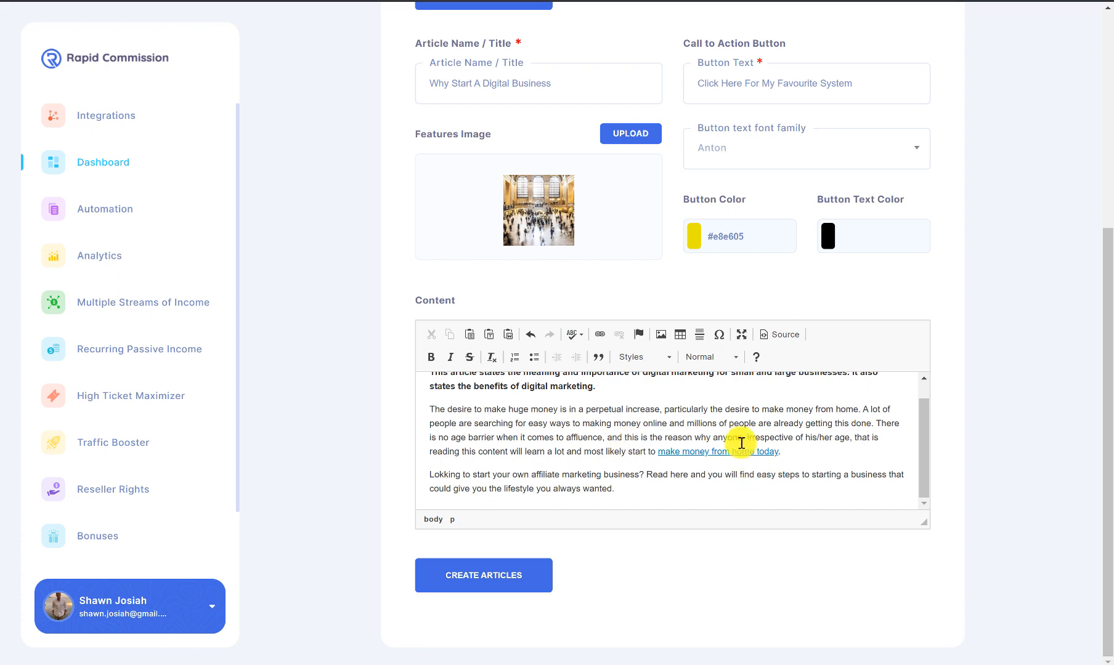
{"action": "scroll", "coordinate": [584, 471], "scroll_direction": "up", "scroll_amount": 1}
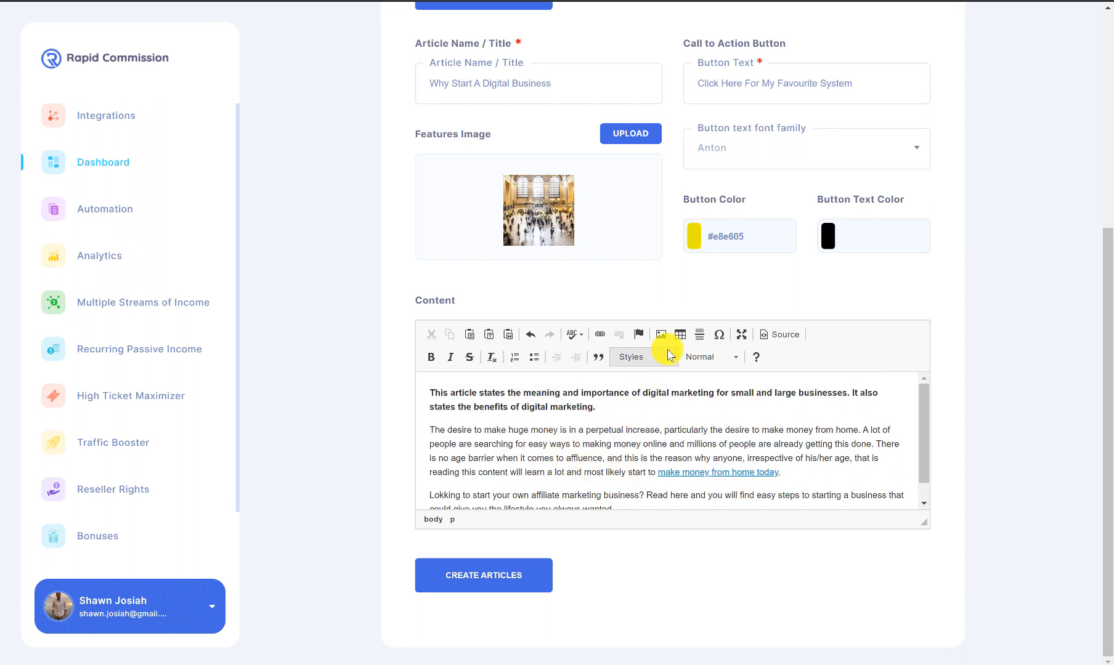
Step: Add blank lines, cancel Image Properties, remove the blank lines, and create the article
{"action": "key", "text": "Return"}
{"action": "key", "text": "Return"}
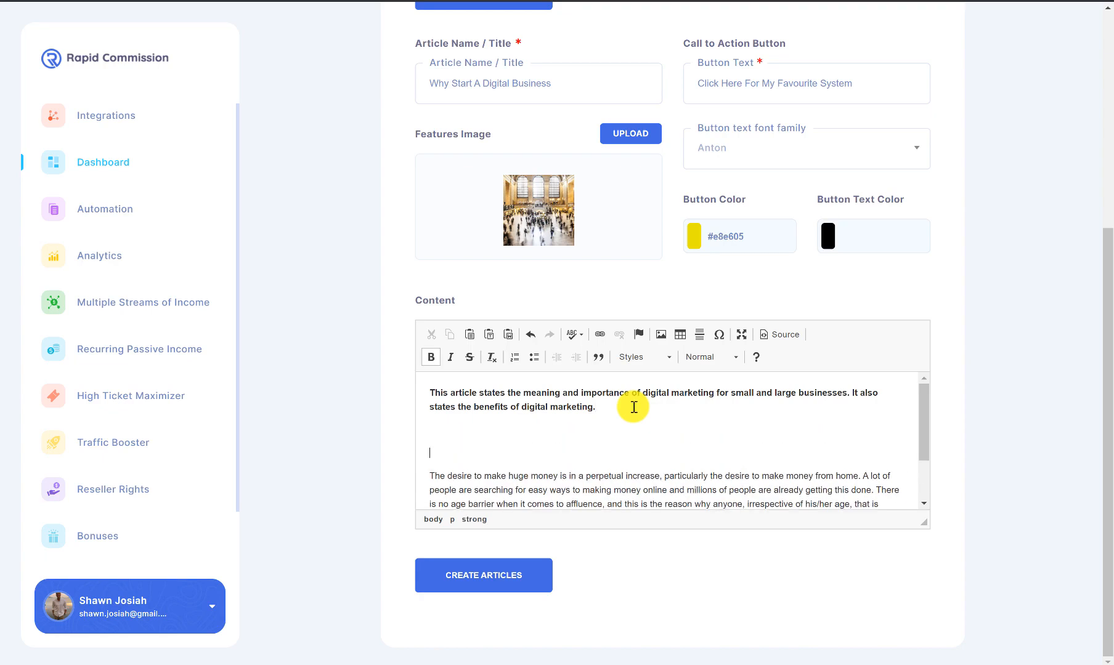
{"action": "left_click", "coordinate": [660, 338]}
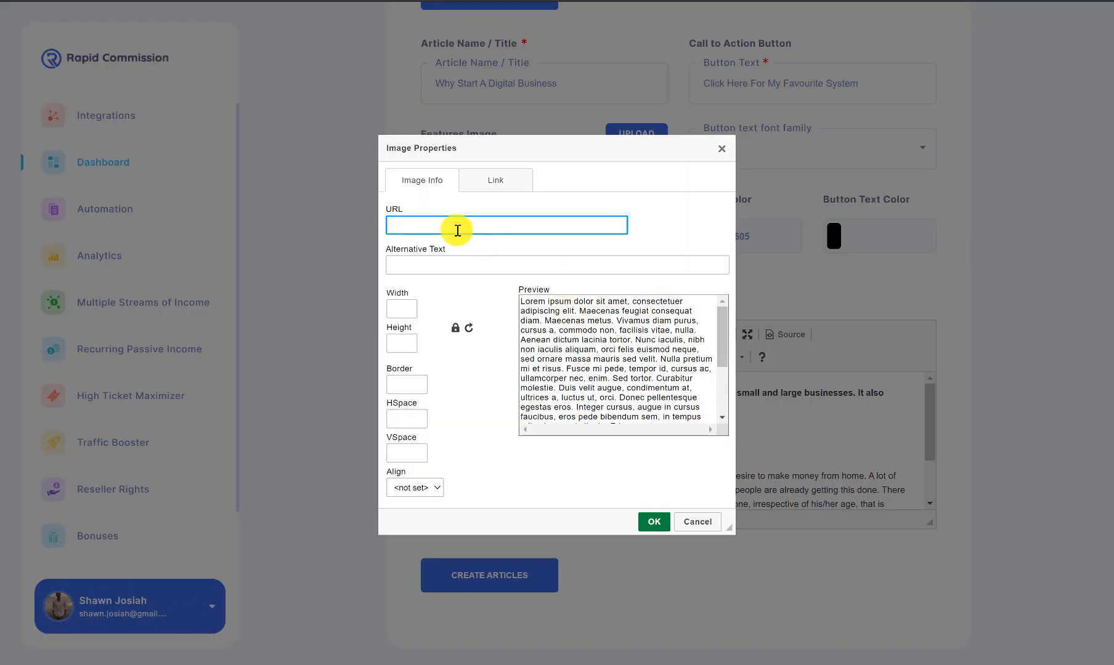
{"action": "left_click", "coordinate": [464, 183]}
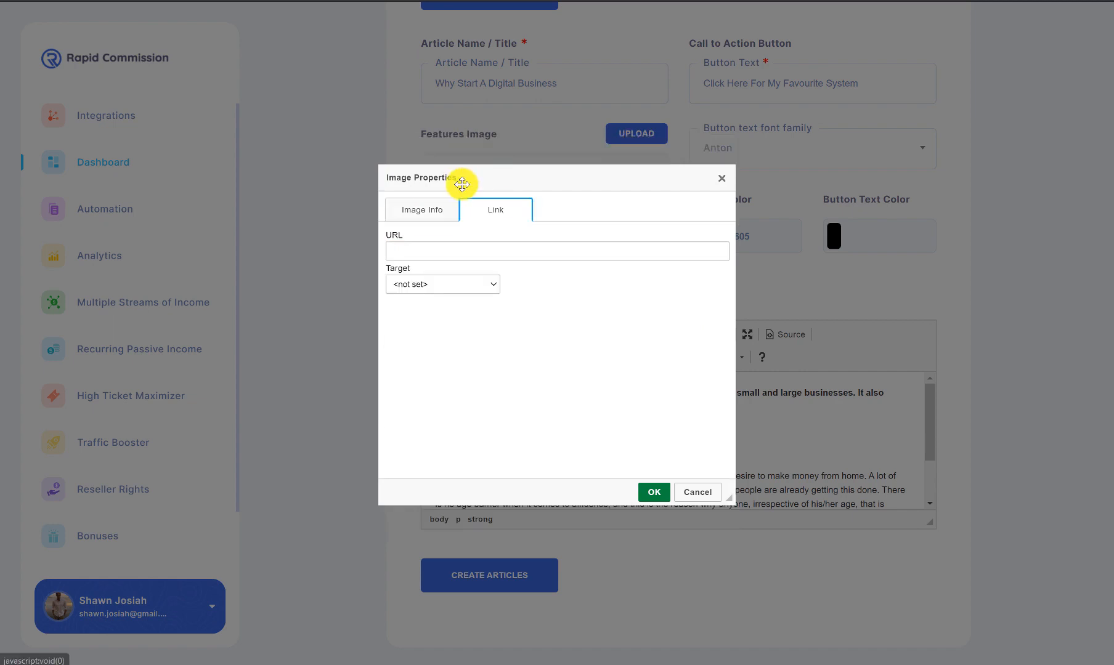
{"action": "left_click", "coordinate": [723, 180]}
{"action": "left_click", "coordinate": [539, 433]}
{"action": "key", "text": "BackSpace"}
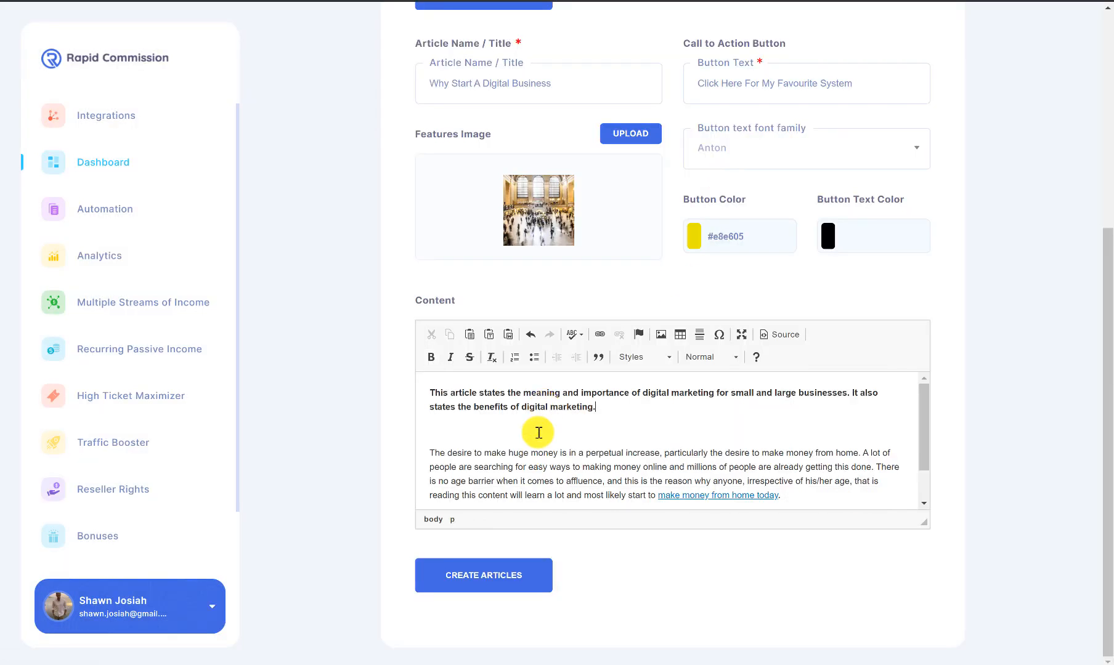
{"action": "key", "text": "Delete"}
{"action": "scroll", "coordinate": [539, 433], "scroll_direction": "down", "scroll_amount": 1}
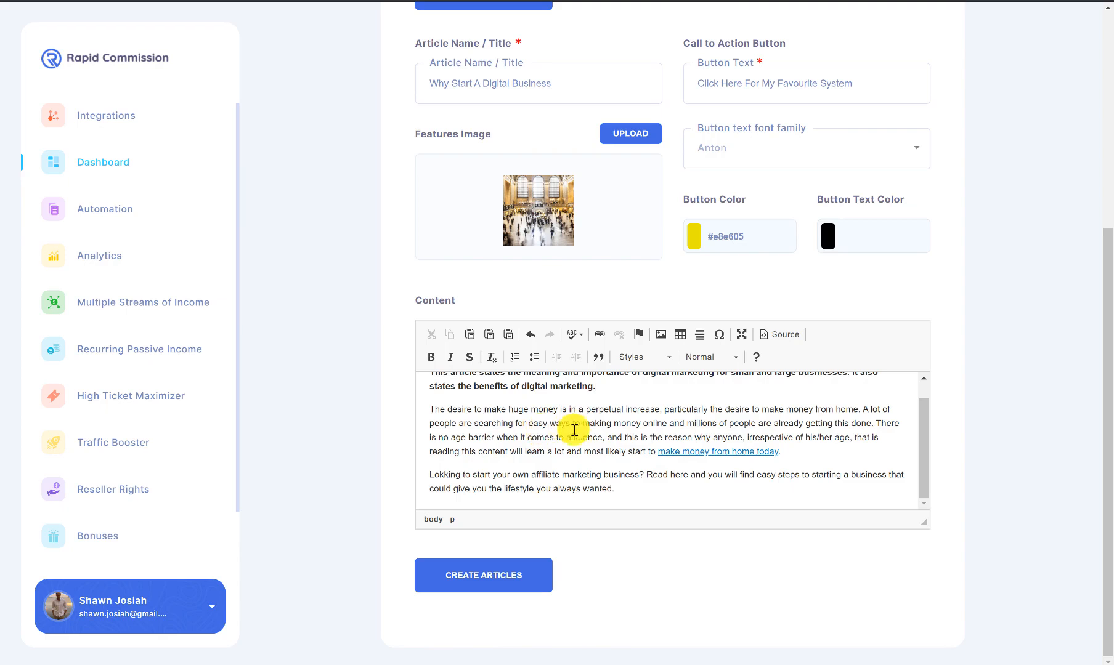
{"action": "left_click", "coordinate": [514, 579]}
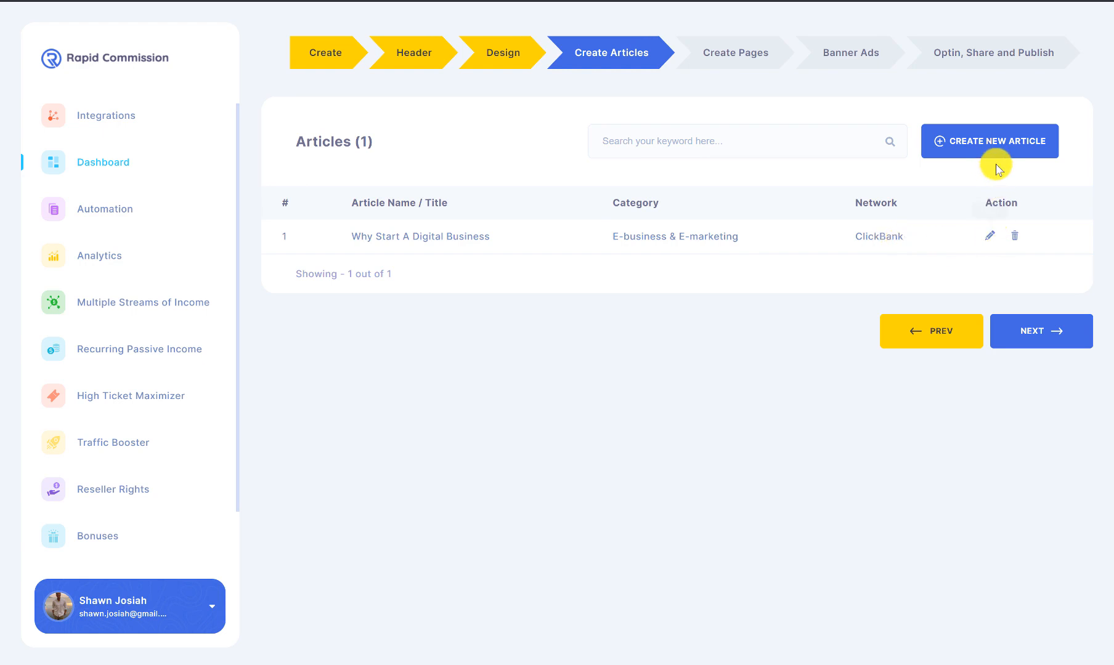
Step: Start another article set to Digistore24, Digital products, and Business & Investment
{"action": "left_click", "coordinate": [976, 145]}
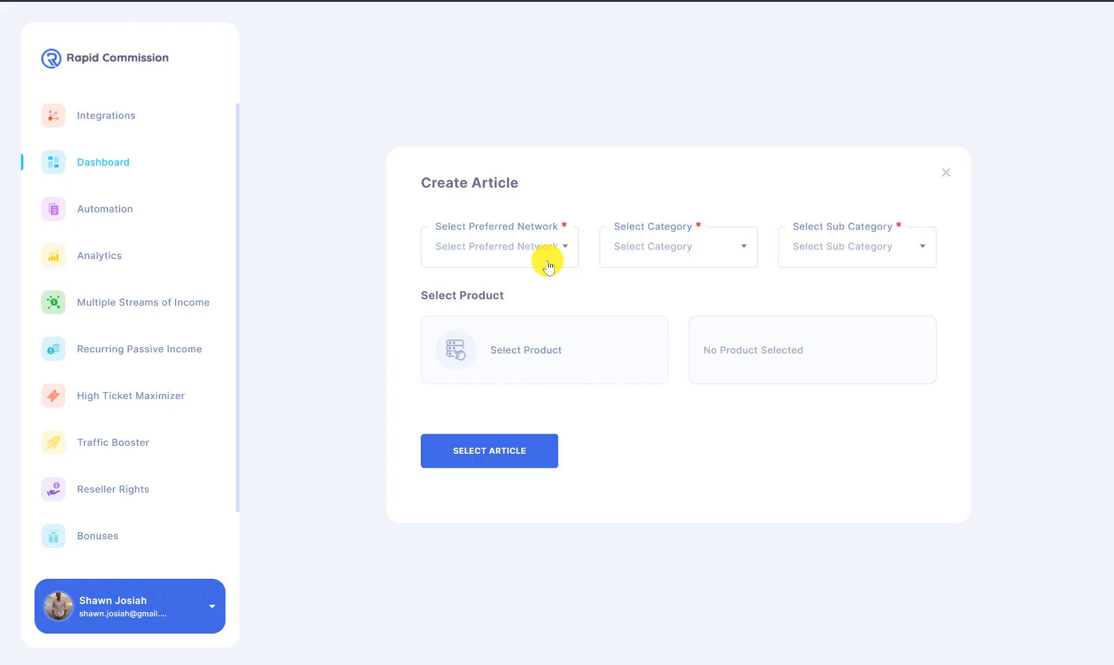
{"action": "left_click", "coordinate": [550, 257]}
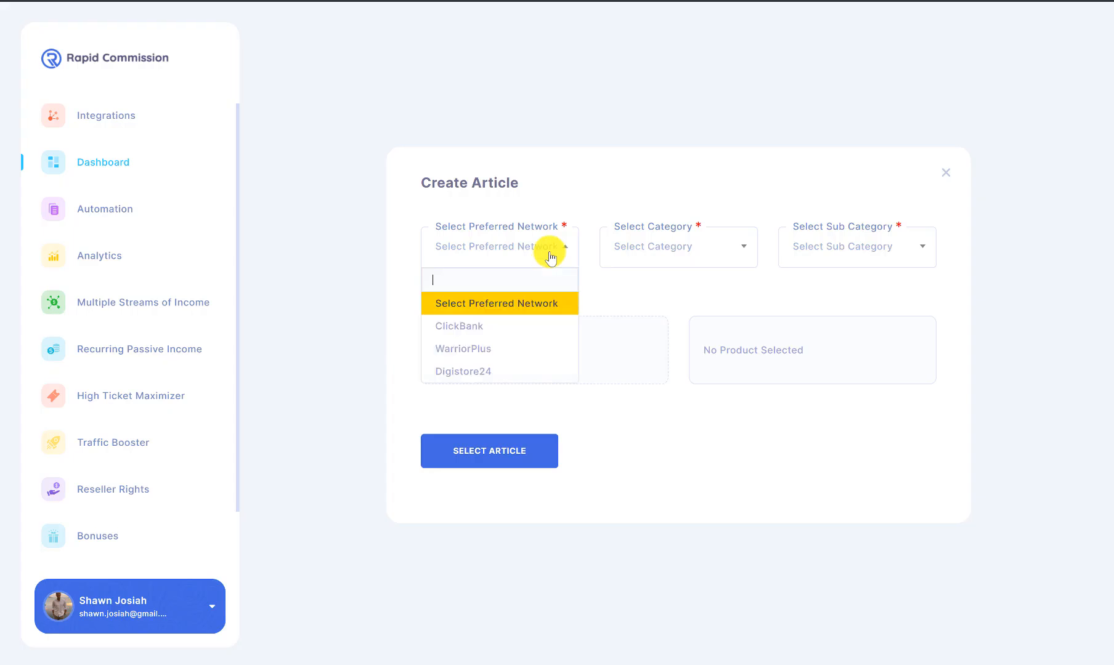
{"action": "left_click", "coordinate": [528, 370]}
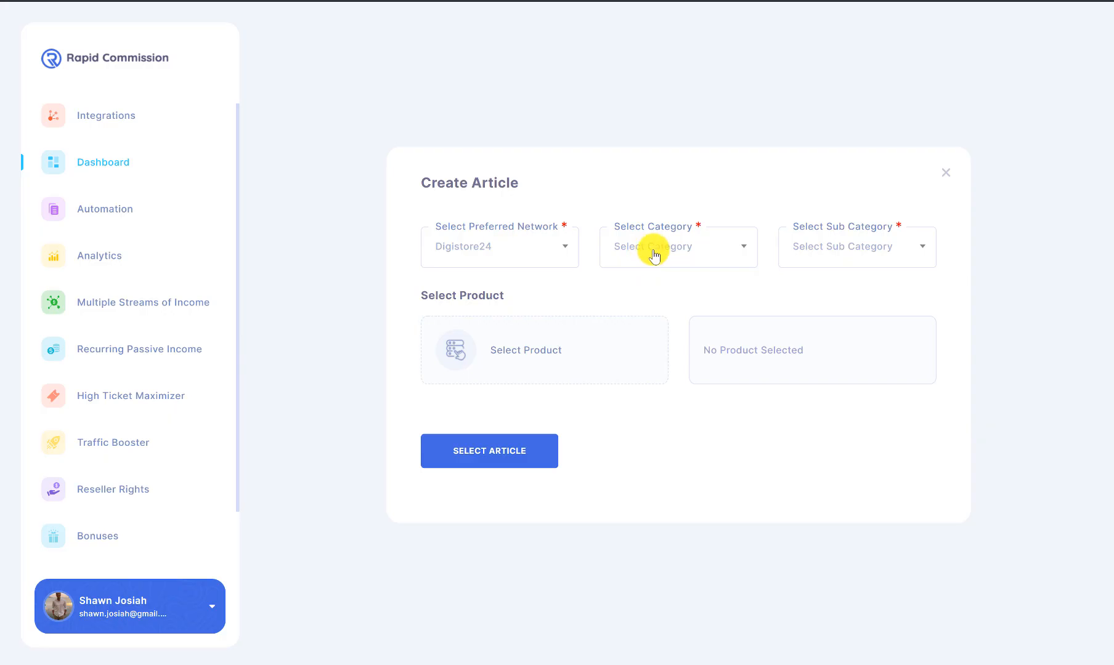
{"action": "left_click", "coordinate": [657, 253]}
{"action": "left_click", "coordinate": [678, 328]}
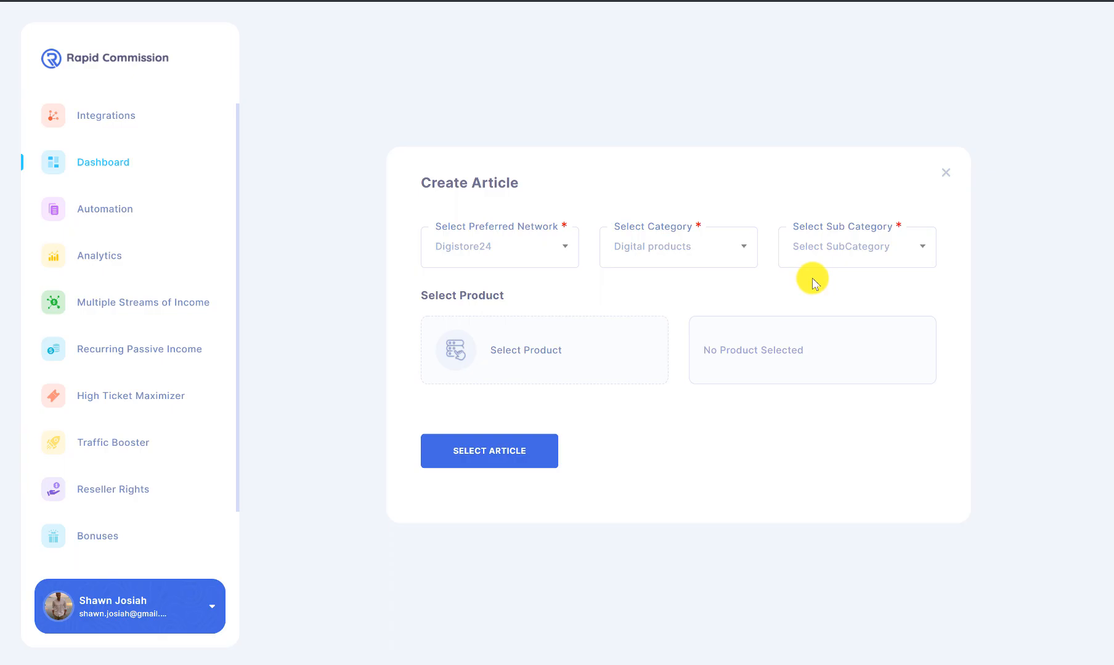
{"action": "left_click", "coordinate": [822, 266]}
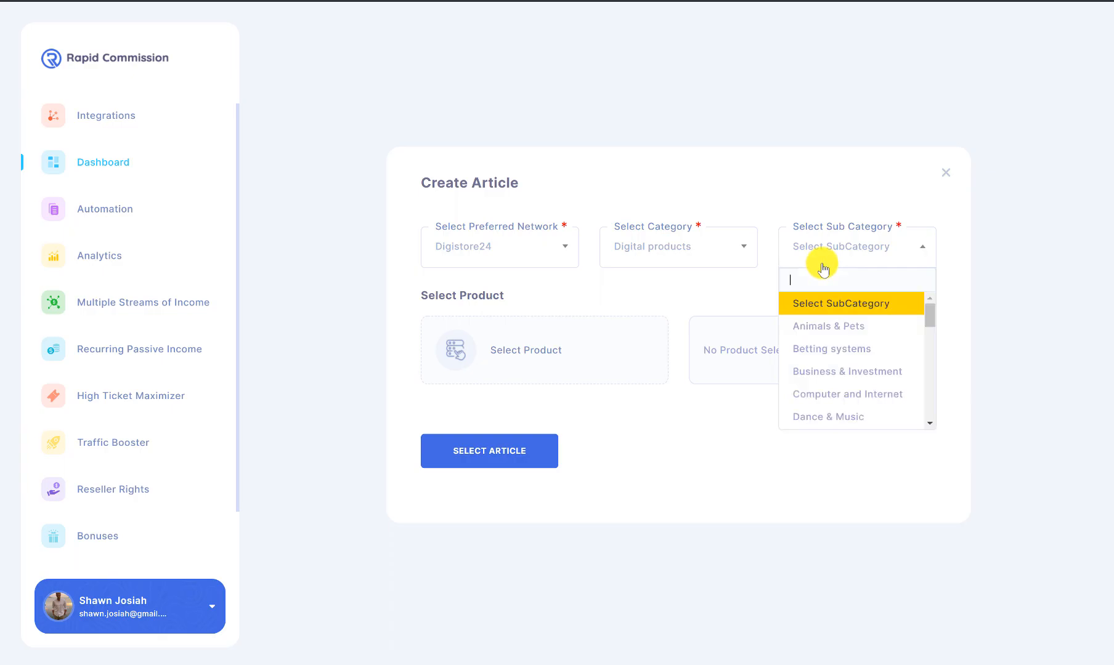
{"action": "left_click", "coordinate": [895, 371]}
Step: Pick and save Dropshipping-University PLATINUM as the article's product
{"action": "left_click", "coordinate": [577, 347]}
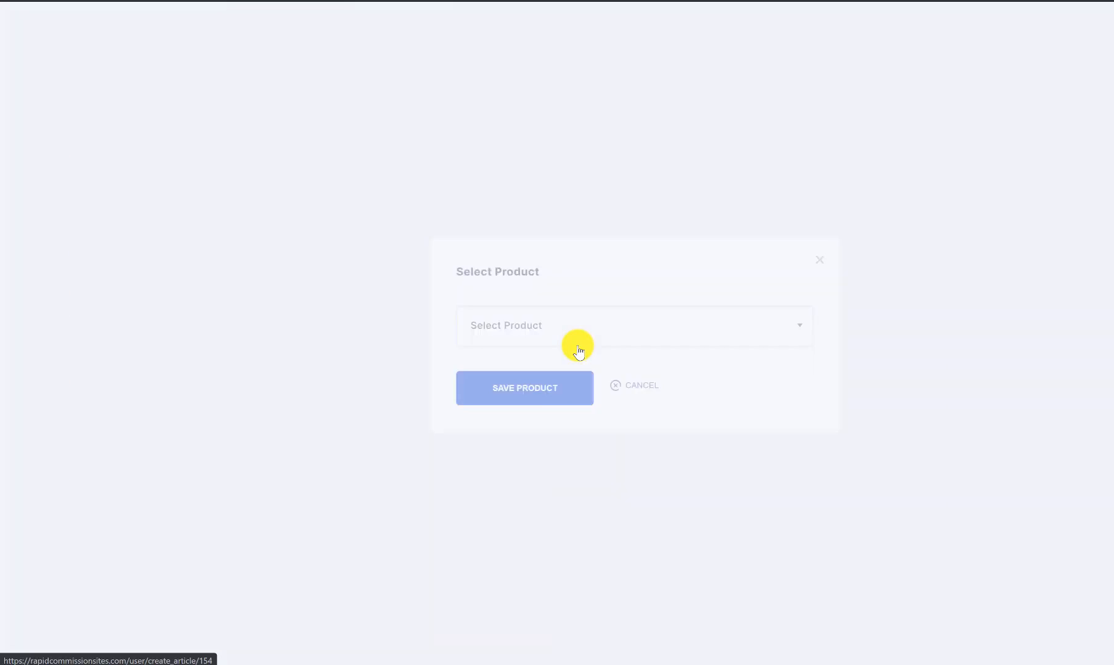
{"action": "left_click", "coordinate": [544, 339]}
{"action": "left_click", "coordinate": [512, 403]}
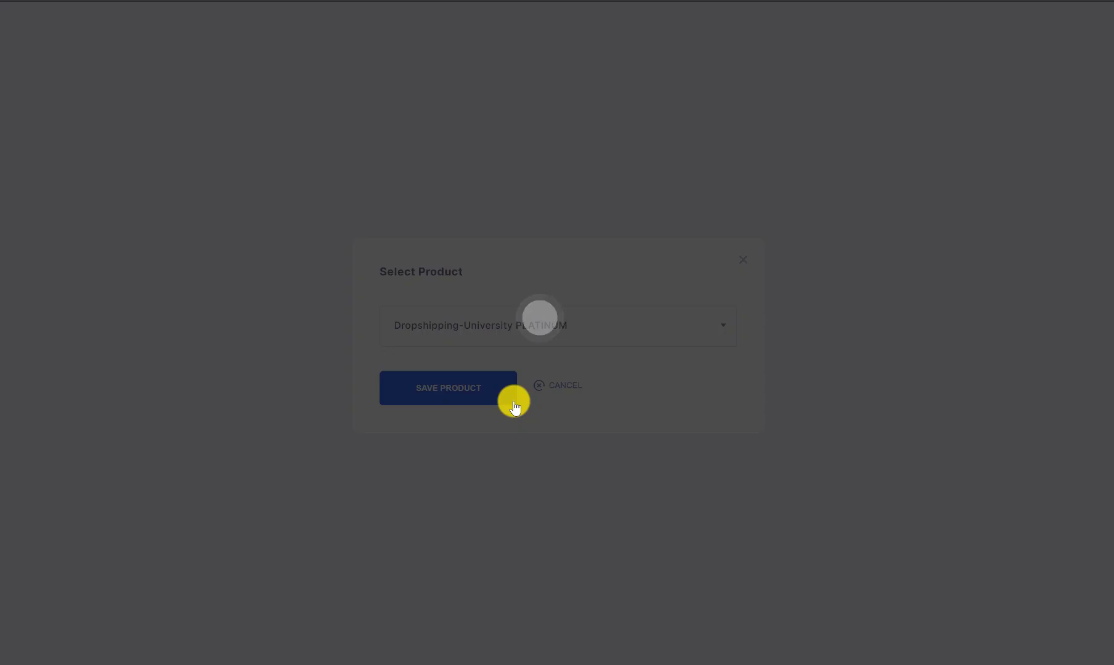
{"action": "left_click", "coordinate": [491, 579]}
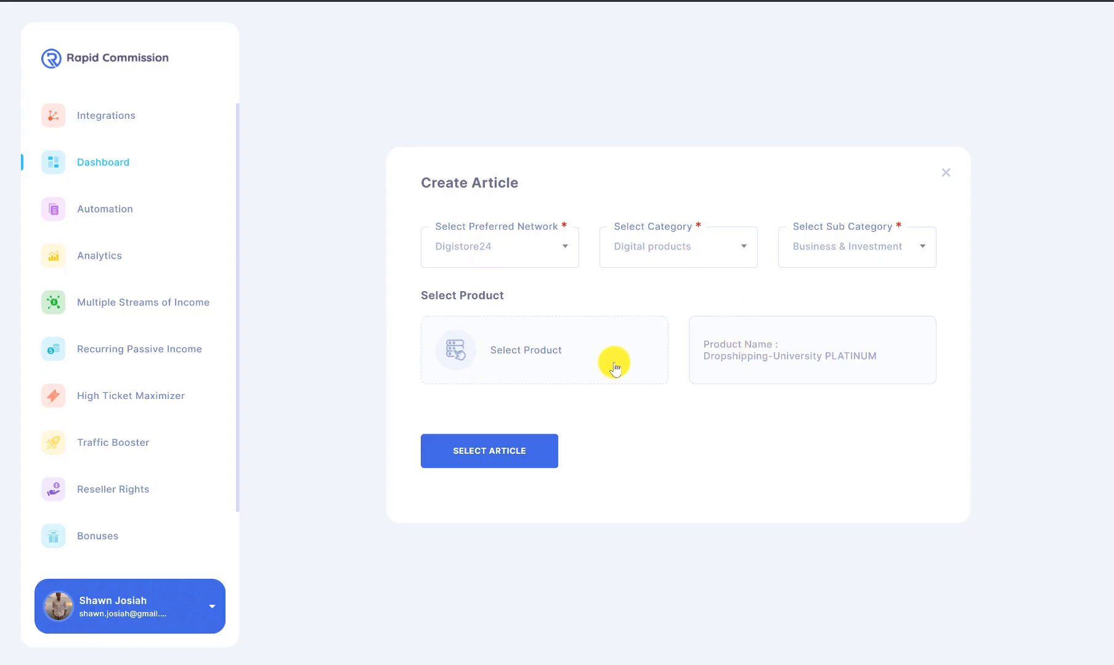
{"action": "left_click", "coordinate": [511, 448]}
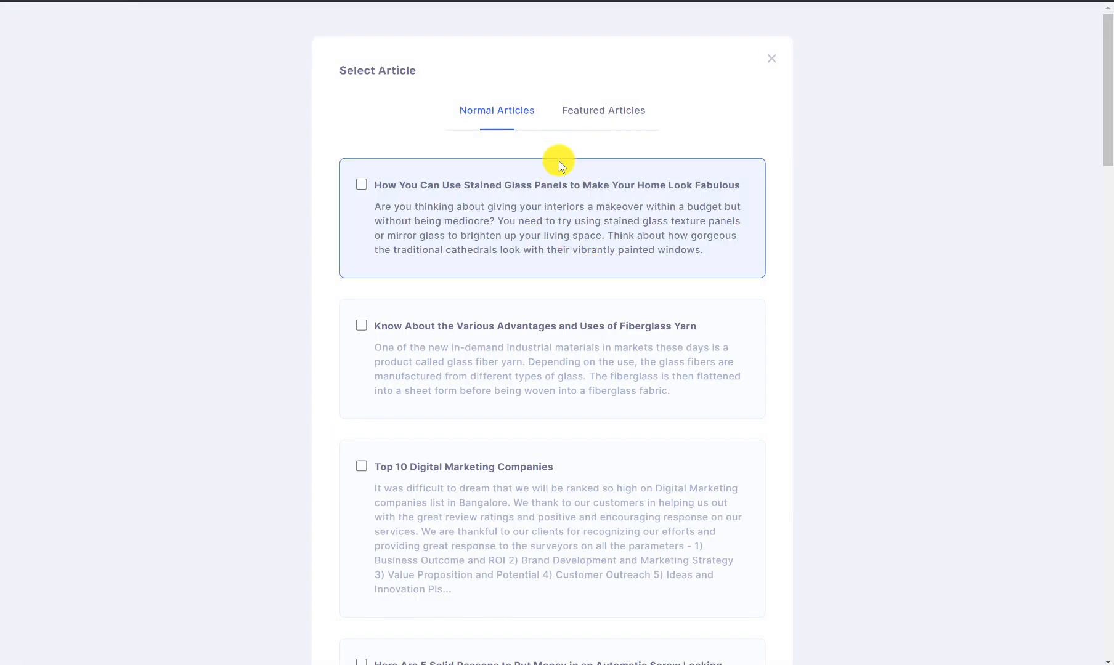
Step: Select the 'Your Information and Marketer's GOAL' and 'Here Is Your Affiliate Marketing Check List' articles for the new article
{"action": "scroll", "coordinate": [560, 163], "scroll_direction": "down", "scroll_amount": 20}
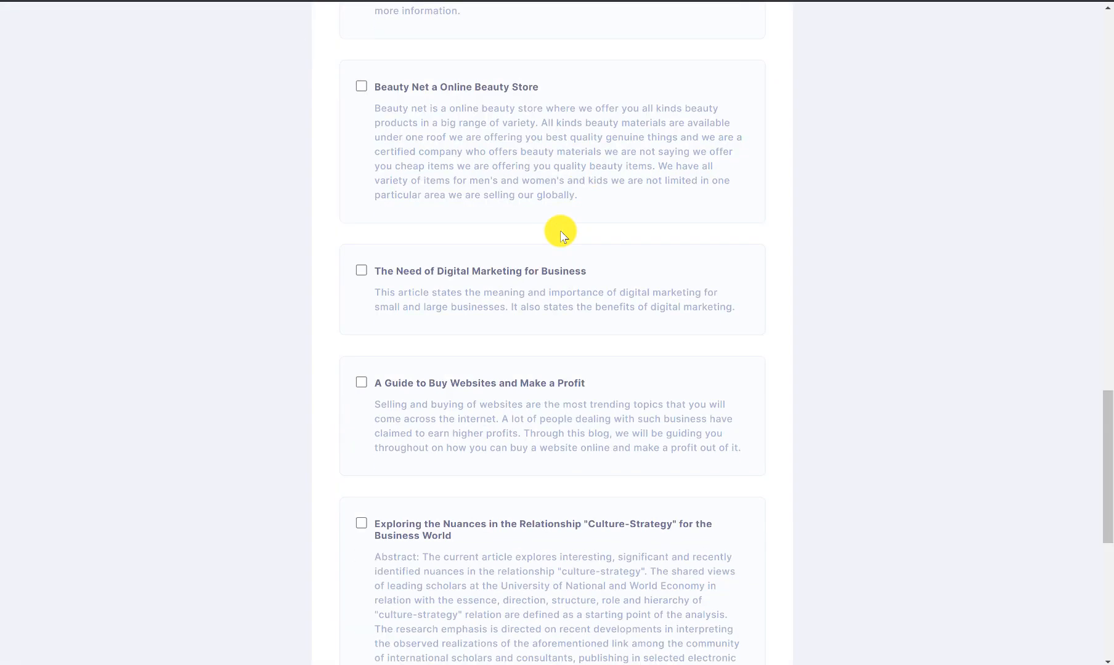
{"action": "scroll", "coordinate": [563, 237], "scroll_direction": "down", "scroll_amount": 7}
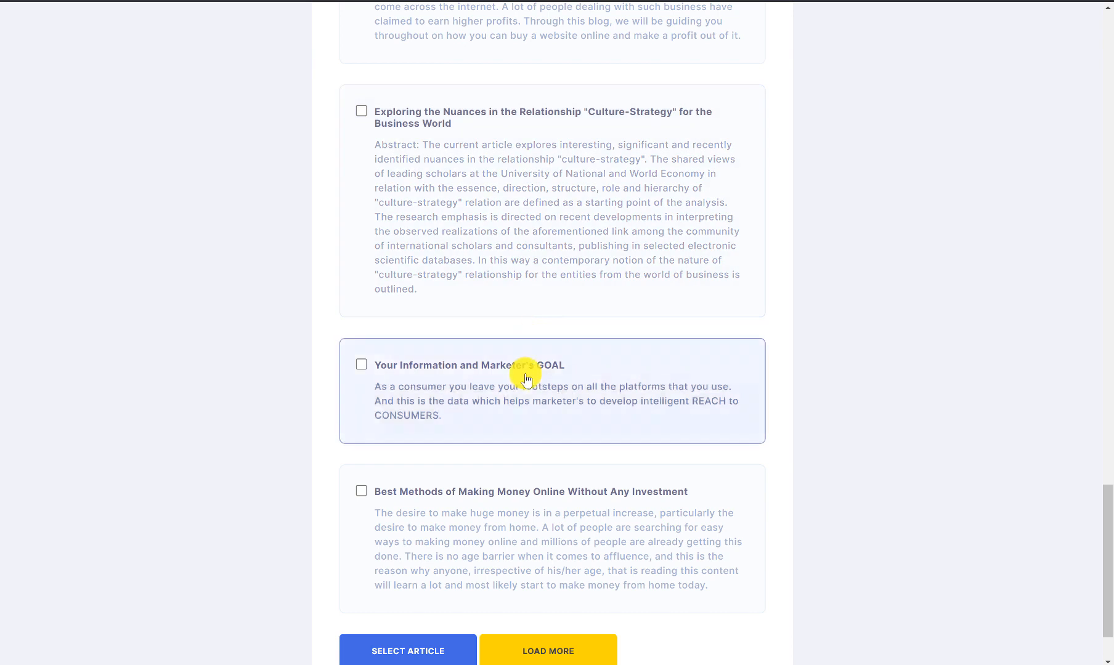
{"action": "left_click", "coordinate": [361, 365]}
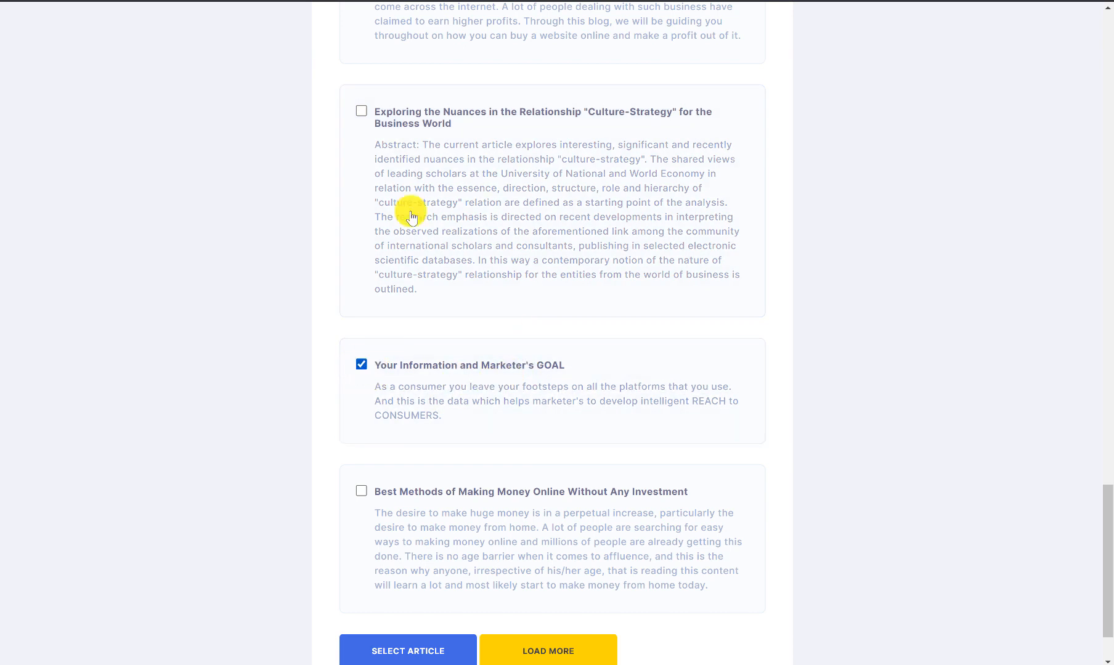
{"action": "left_click", "coordinate": [535, 650]}
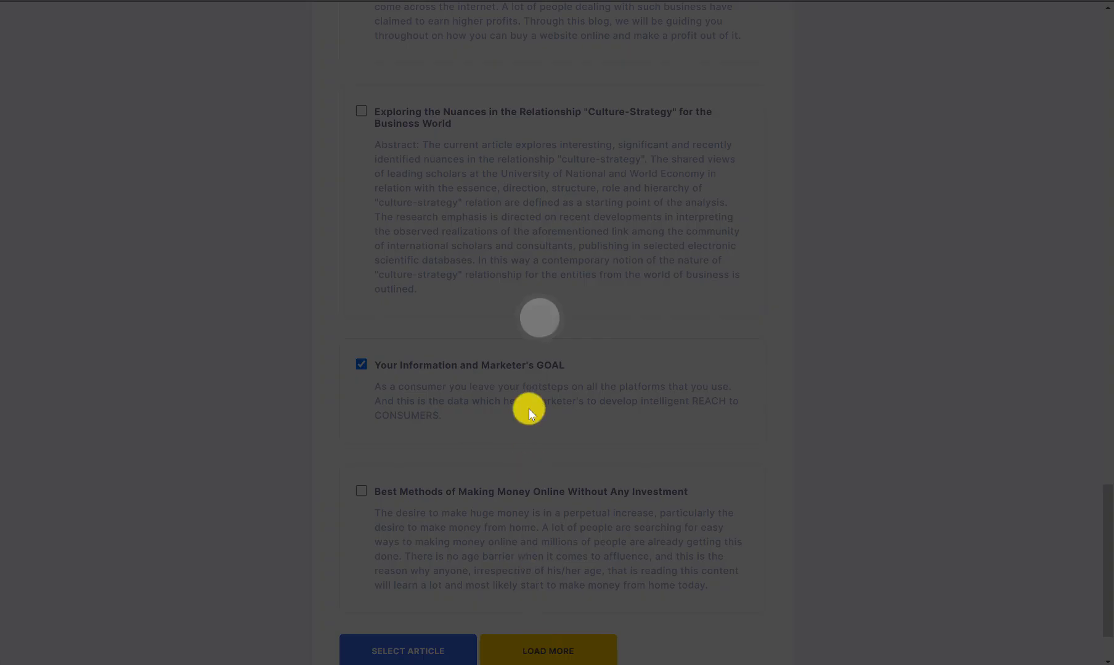
{"action": "scroll", "coordinate": [502, 339], "scroll_direction": "down", "scroll_amount": 9}
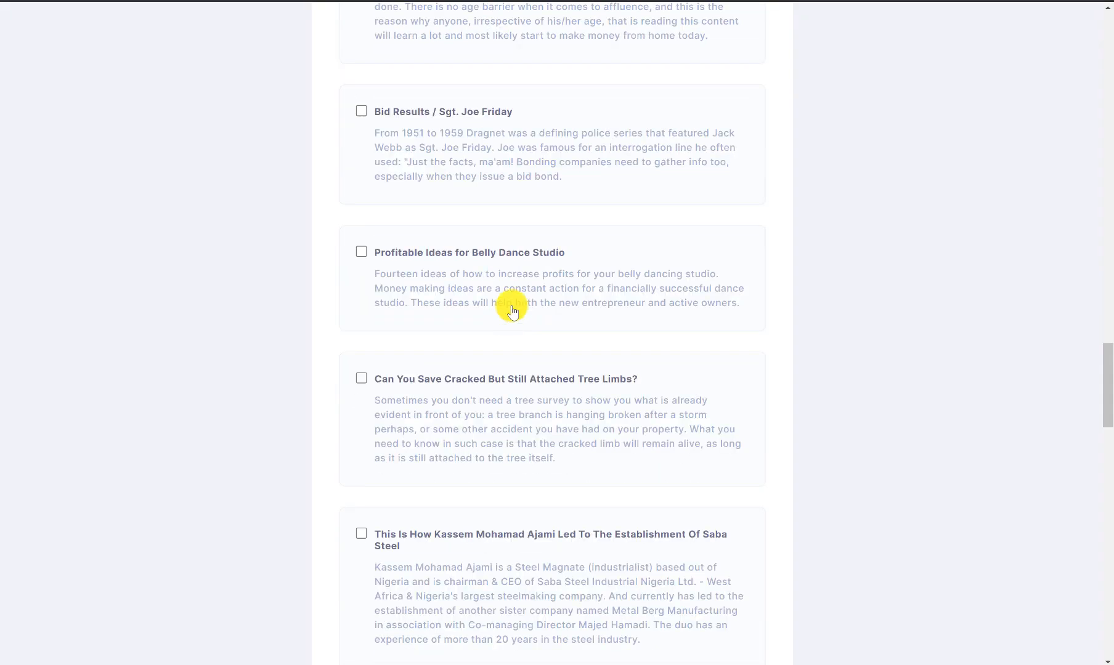
{"action": "scroll", "coordinate": [400, 261], "scroll_direction": "down", "scroll_amount": 15}
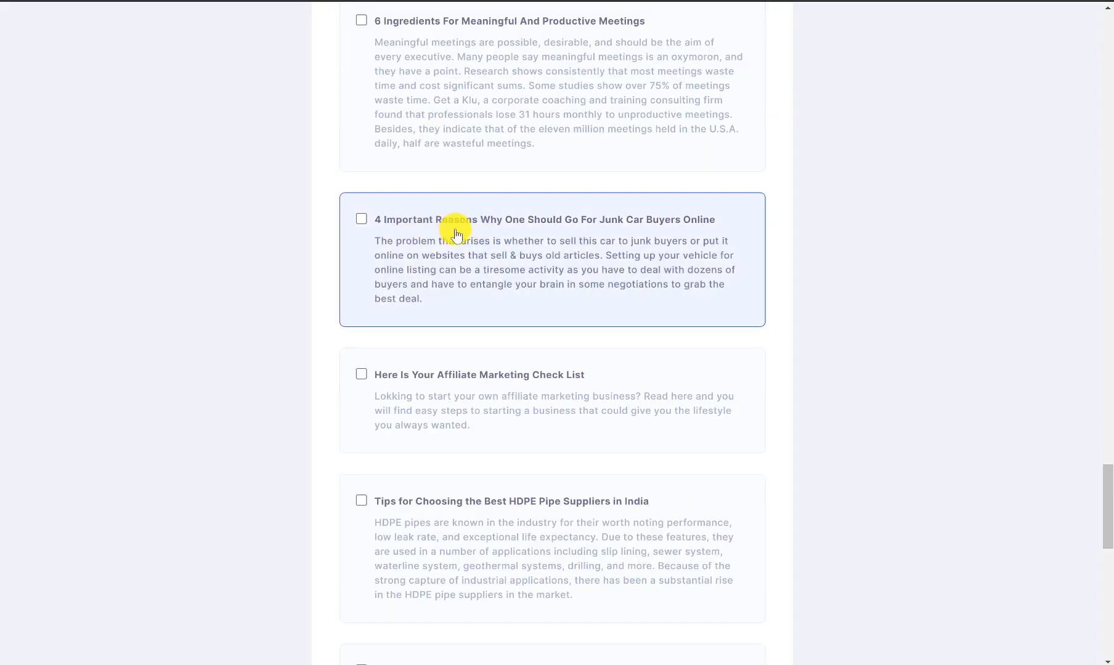
{"action": "scroll", "coordinate": [457, 235], "scroll_direction": "down", "scroll_amount": 4}
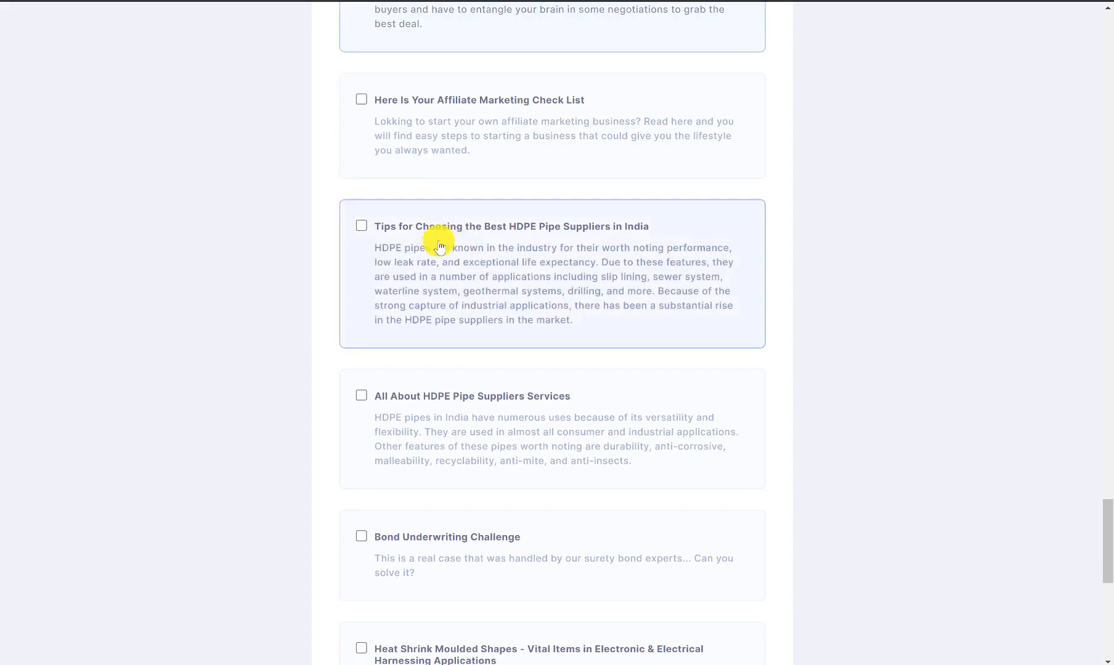
{"action": "left_click", "coordinate": [361, 99]}
{"action": "scroll", "coordinate": [559, 281], "scroll_direction": "down", "scroll_amount": 9}
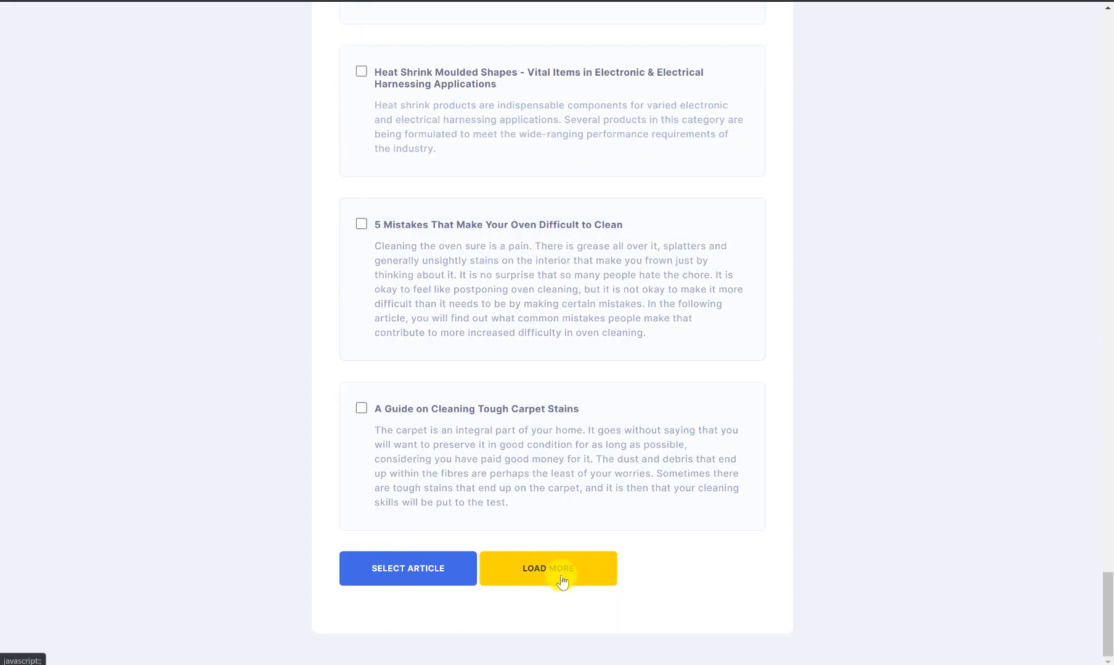
{"action": "left_click", "coordinate": [428, 569]}
Step: Set the button text to 'Click here to read more' in Abril Fatface and add a featured image
{"action": "scroll", "coordinate": [629, 356], "scroll_direction": "down", "scroll_amount": 2}
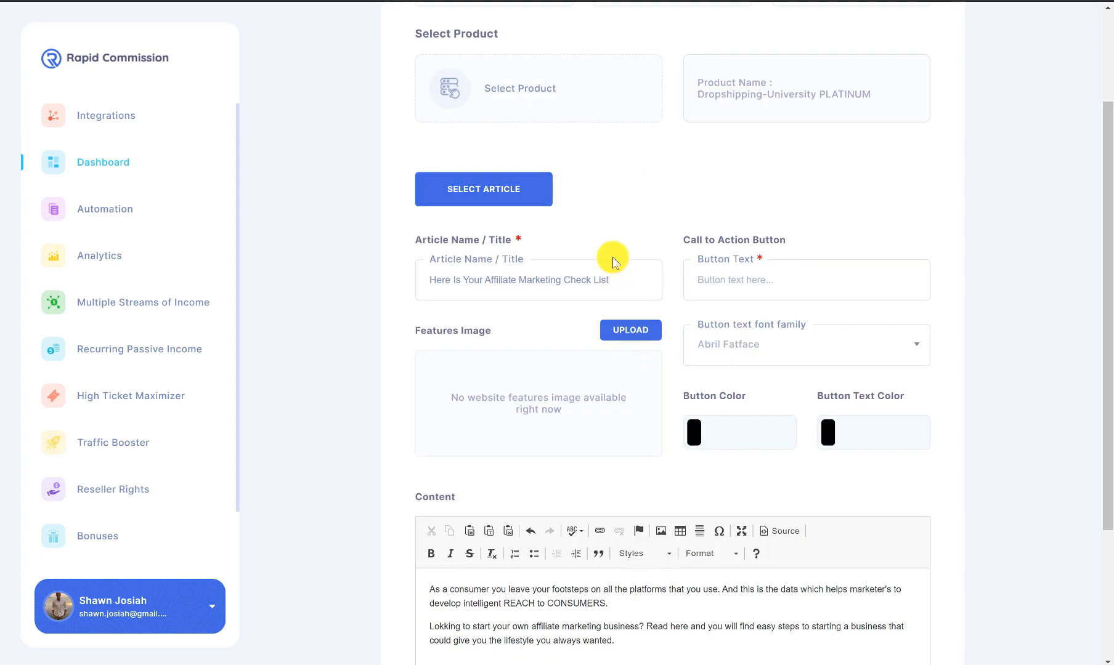
{"action": "left_click", "coordinate": [810, 283]}
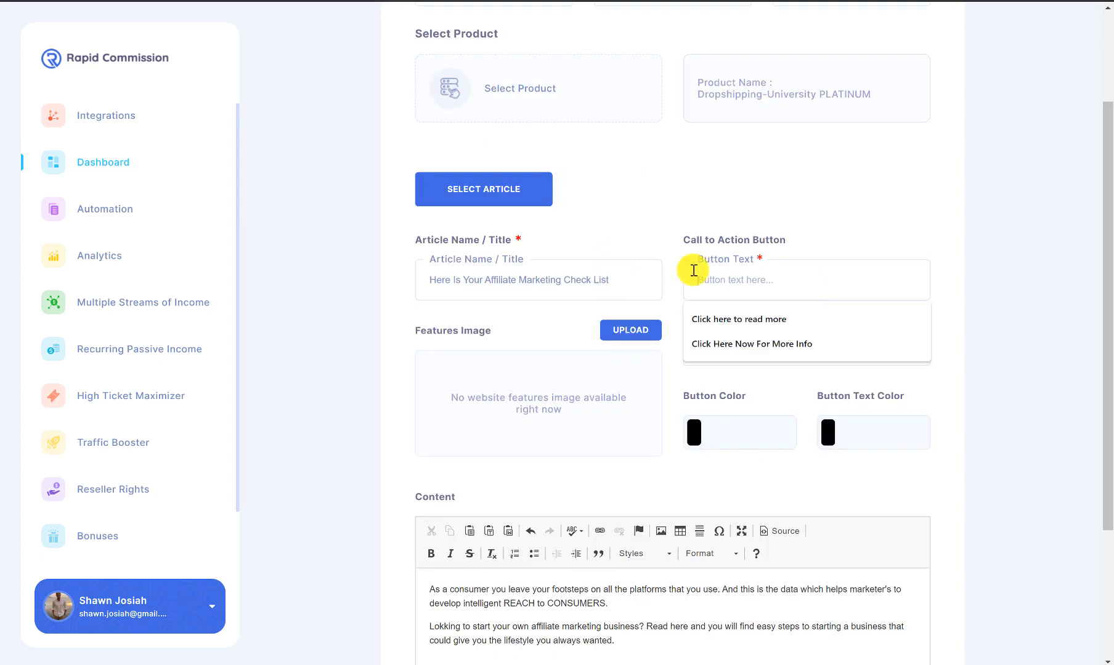
{"action": "left_click", "coordinate": [715, 316]}
{"action": "left_click", "coordinate": [762, 353]}
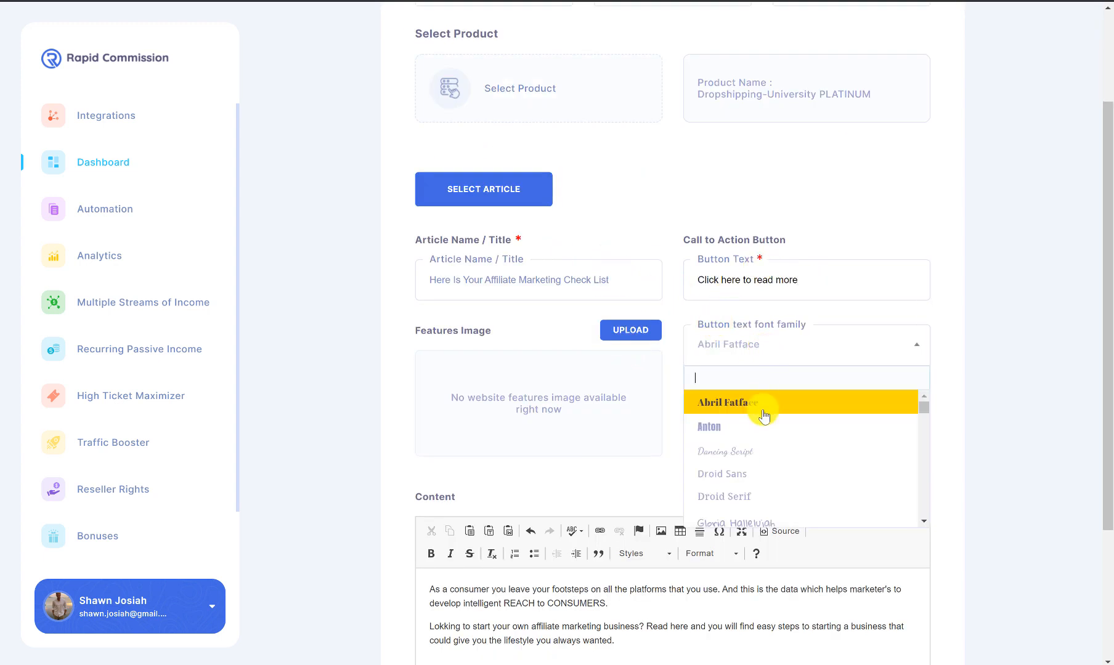
{"action": "left_click", "coordinate": [763, 410]}
{"action": "left_click", "coordinate": [635, 331]}
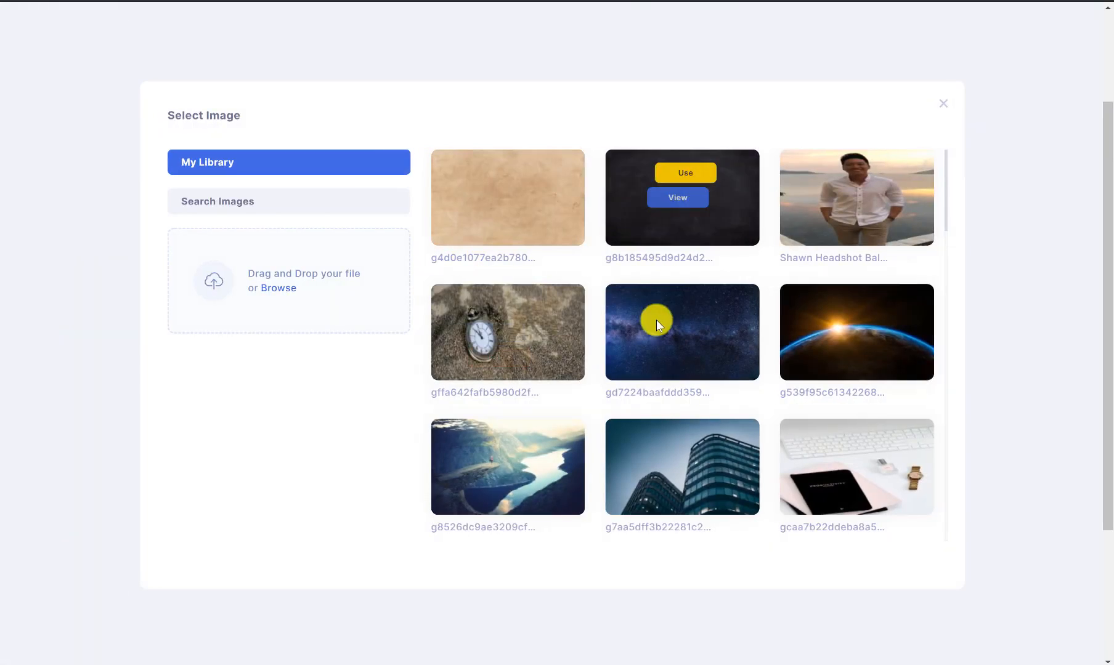
Step: Make the call-to-action button red #f40303, create the article, and advance to Create Pages
{"action": "mouse_move", "coordinate": [528, 311]}
{"action": "scroll", "coordinate": [776, 333], "scroll_direction": "down", "scroll_amount": 2}
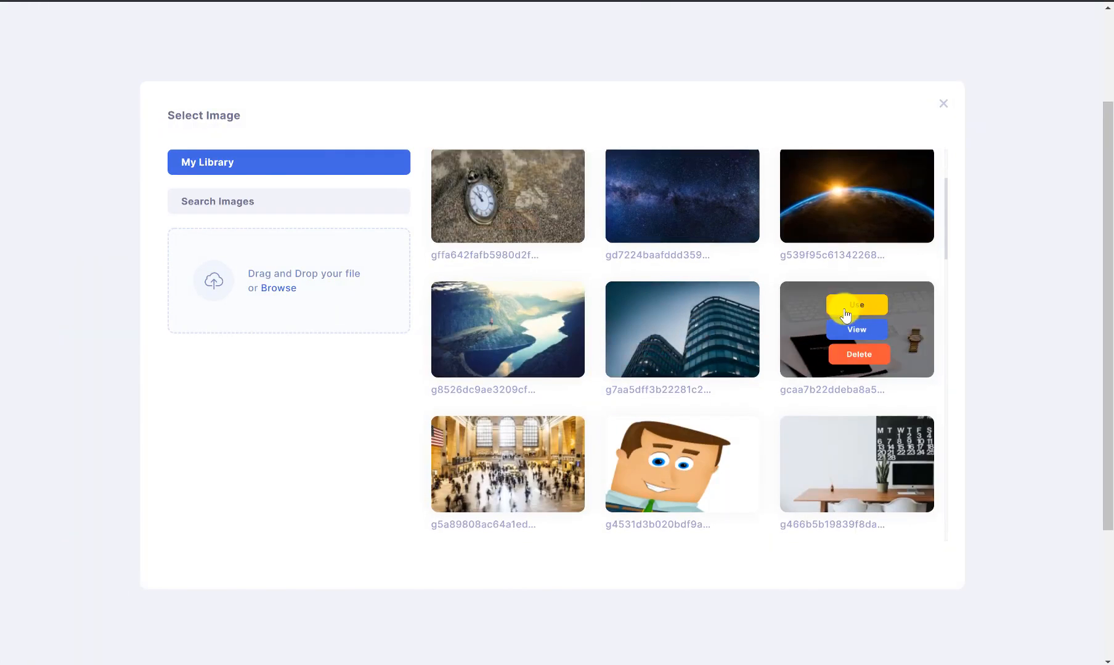
{"action": "scroll", "coordinate": [761, 417], "scroll_direction": "down", "scroll_amount": 2}
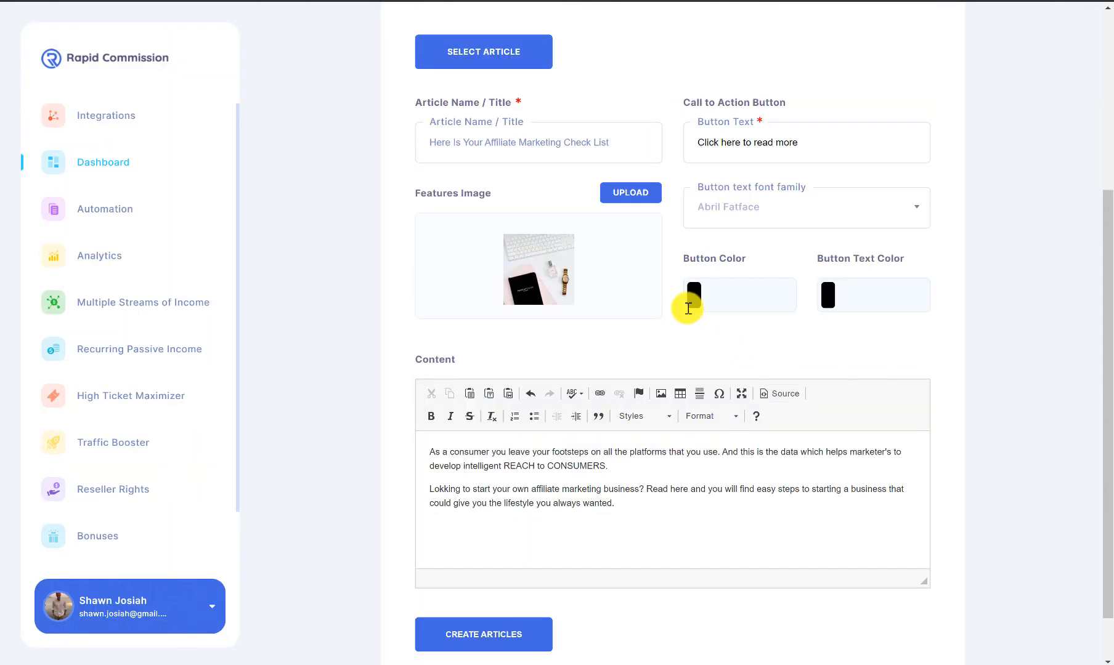
{"action": "left_click", "coordinate": [692, 299]}
{"action": "left_click", "coordinate": [842, 324]}
{"action": "left_click", "coordinate": [821, 320]}
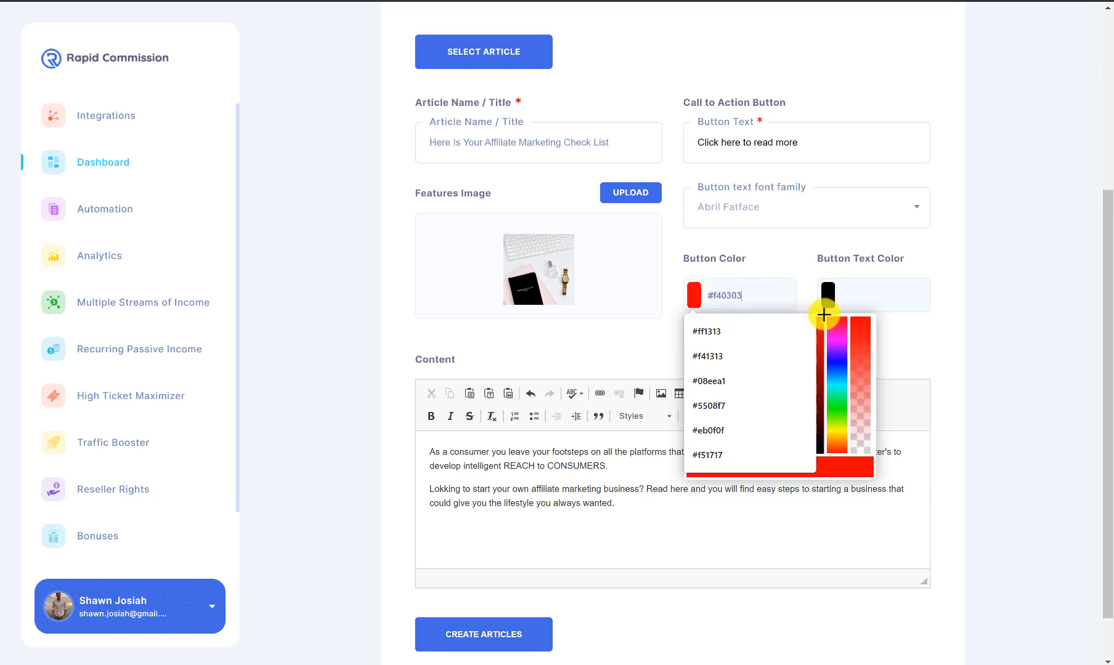
{"action": "left_click", "coordinate": [828, 297]}
{"action": "left_click", "coordinate": [509, 468]}
{"action": "left_click", "coordinate": [480, 645]}
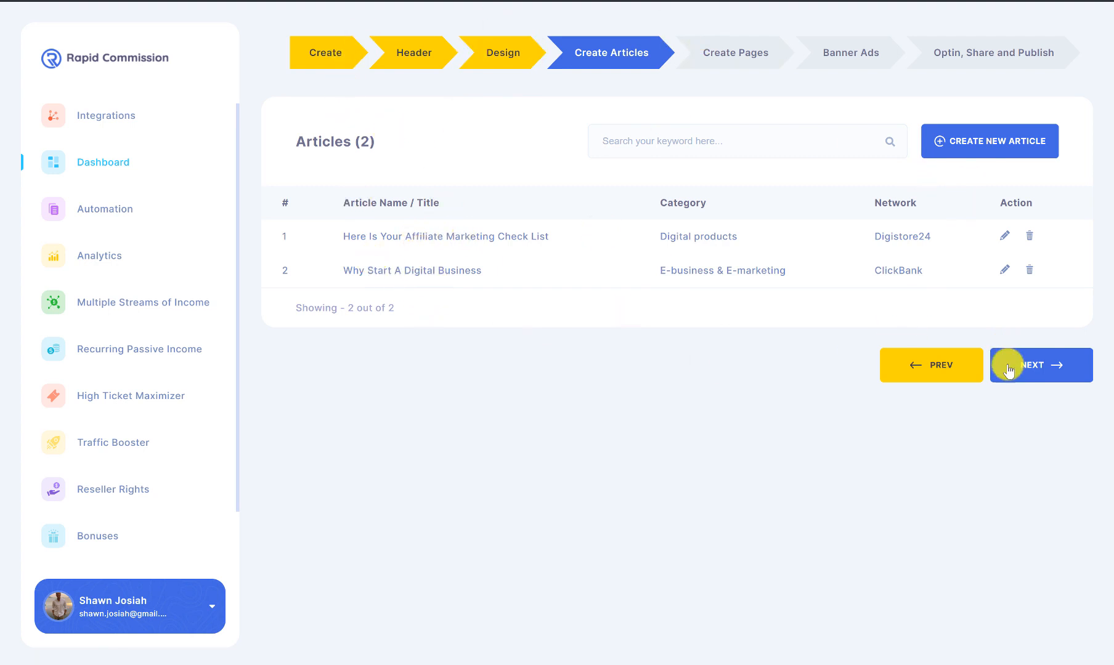
{"action": "left_click", "coordinate": [1041, 365]}
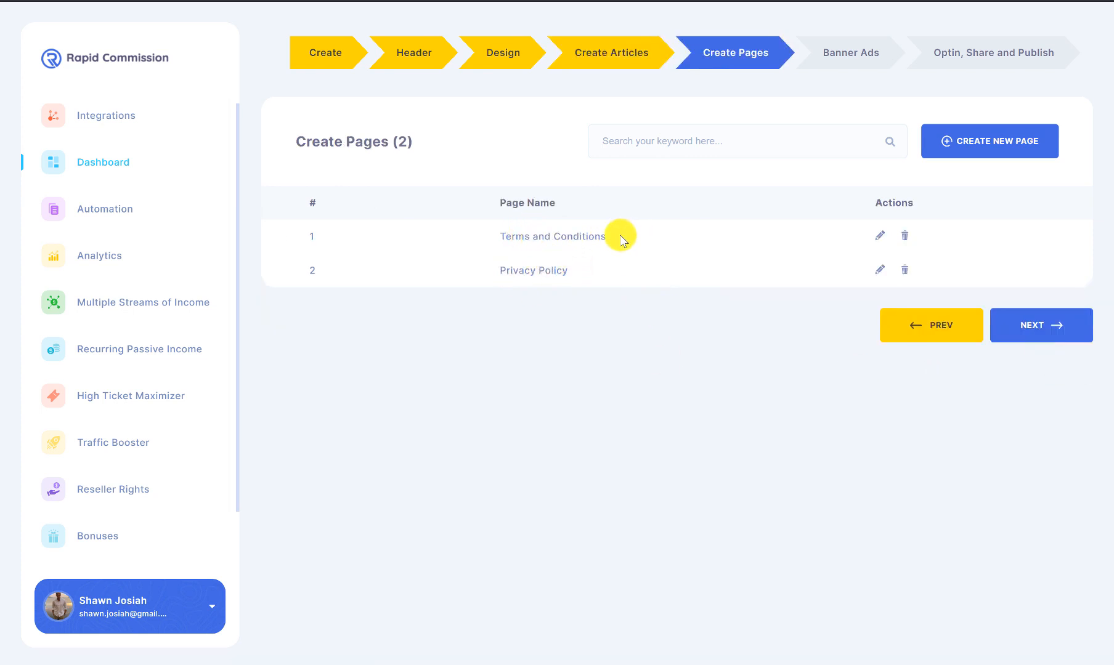
Step: Keep the Terms and Conditions and Privacy Policy pages unchanged and continue to Banner Ads
{"action": "left_click_drag", "start_coordinate": [622, 239], "coordinate": [580, 278]}
{"action": "left_click", "coordinate": [641, 302]}
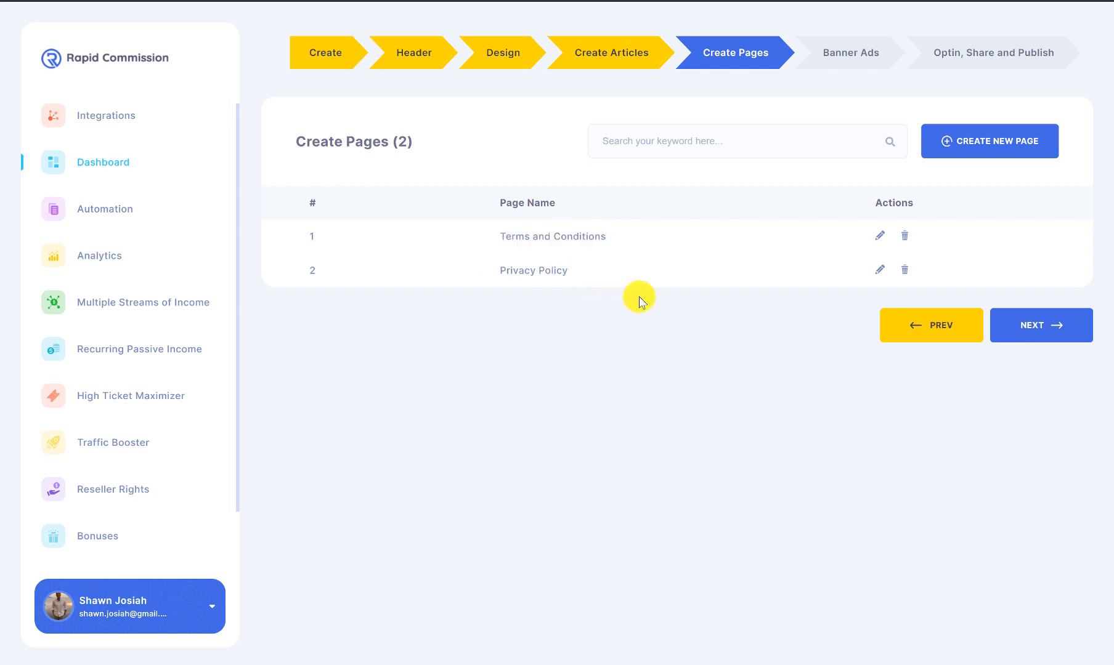
{"action": "left_click", "coordinate": [1013, 325]}
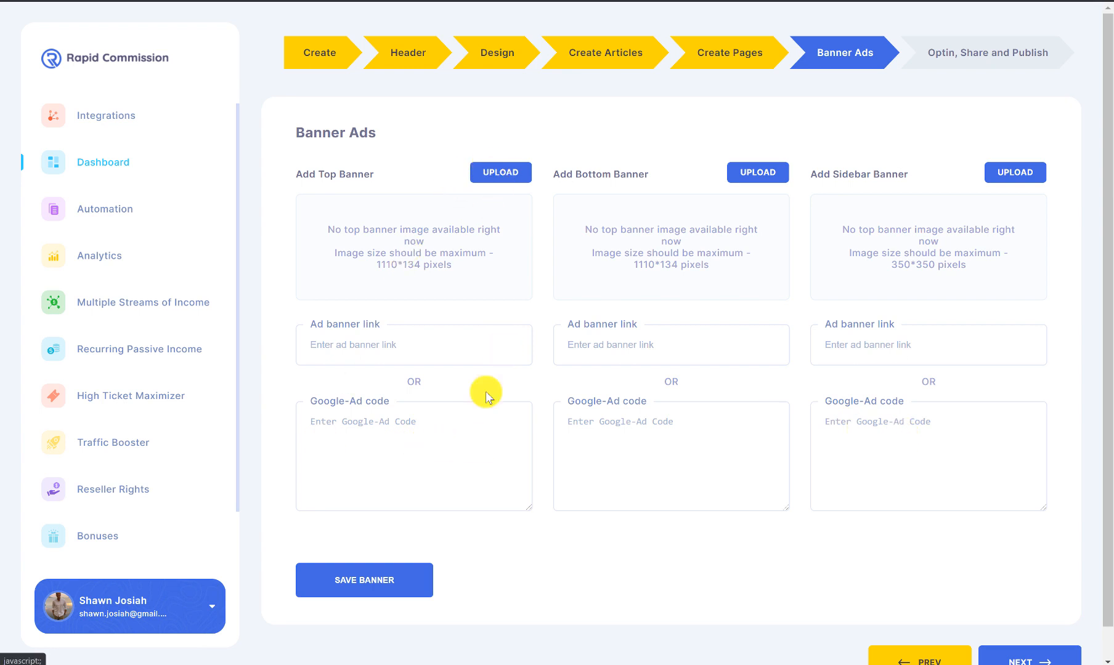
Step: Use the desk photo as the top banner and check the other banners' size limits, such as 350*350
{"action": "left_click", "coordinate": [498, 172]}
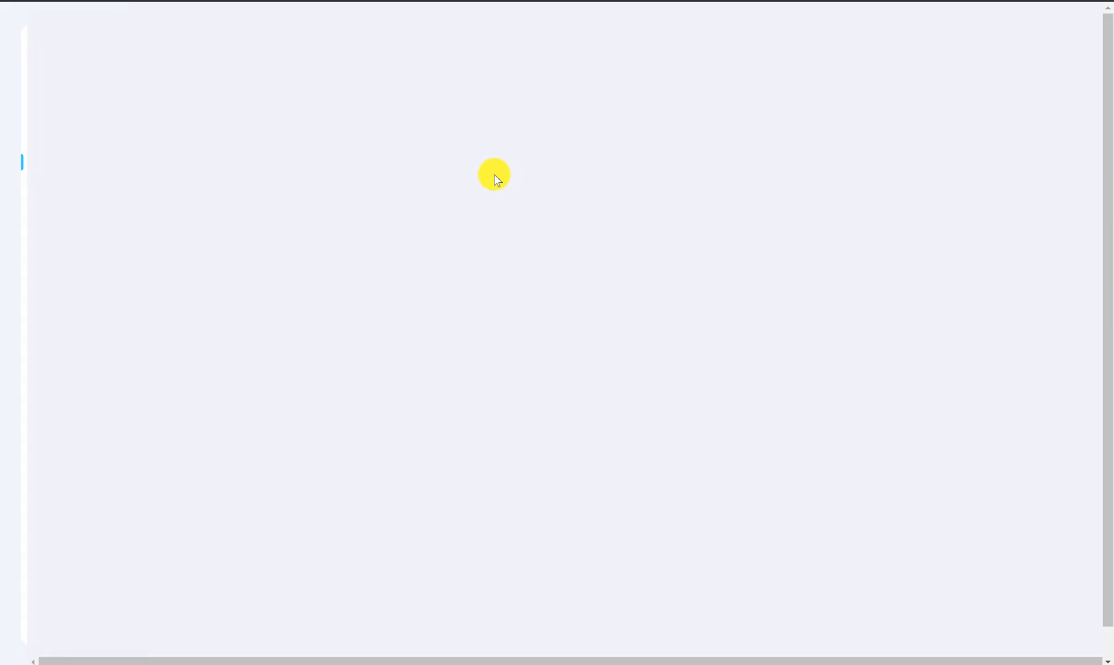
{"action": "scroll", "coordinate": [740, 308], "scroll_direction": "down", "scroll_amount": 5}
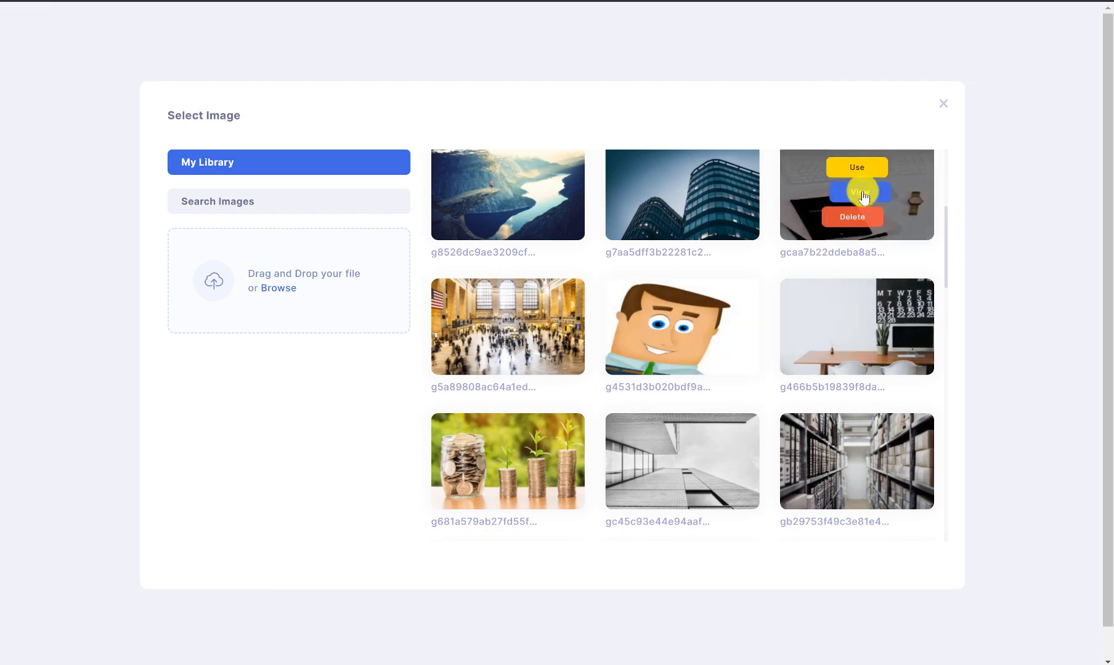
{"action": "left_click", "coordinate": [857, 167]}
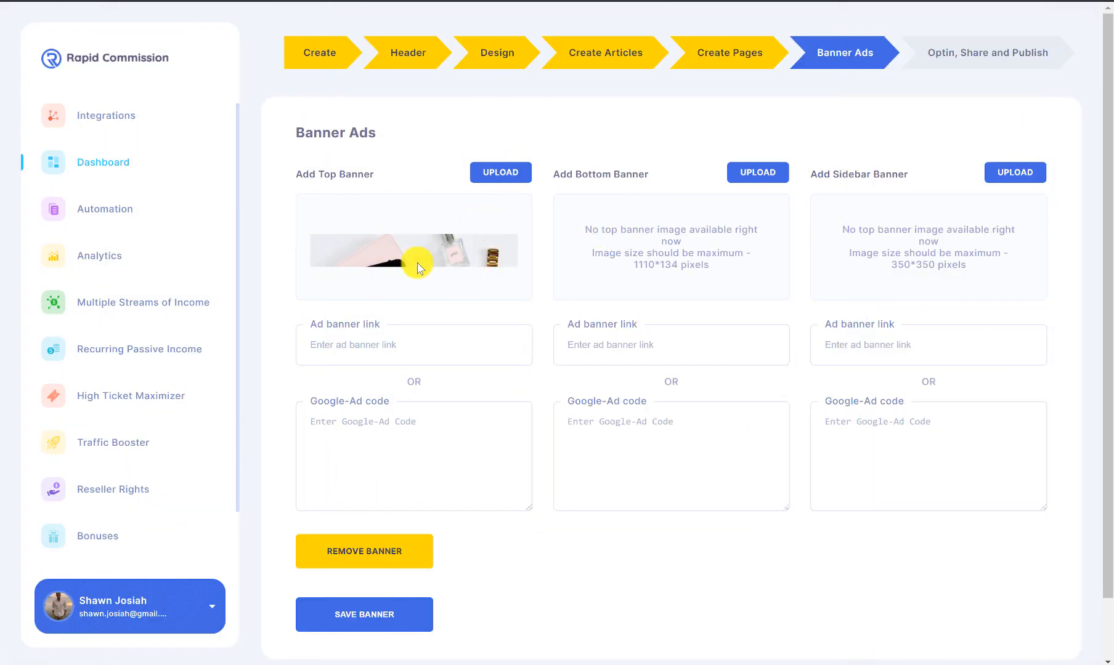
{"action": "triple_click", "coordinate": [686, 263]}
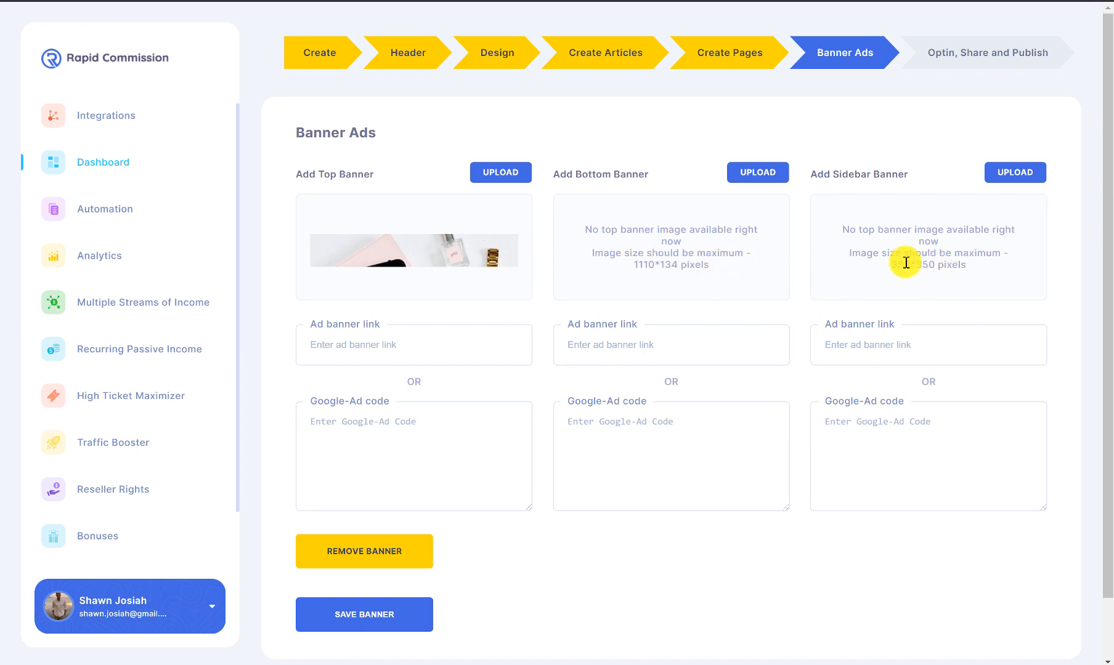
{"action": "left_click_drag", "start_coordinate": [893, 263], "coordinate": [978, 261]}
{"action": "left_click", "coordinate": [984, 263]}
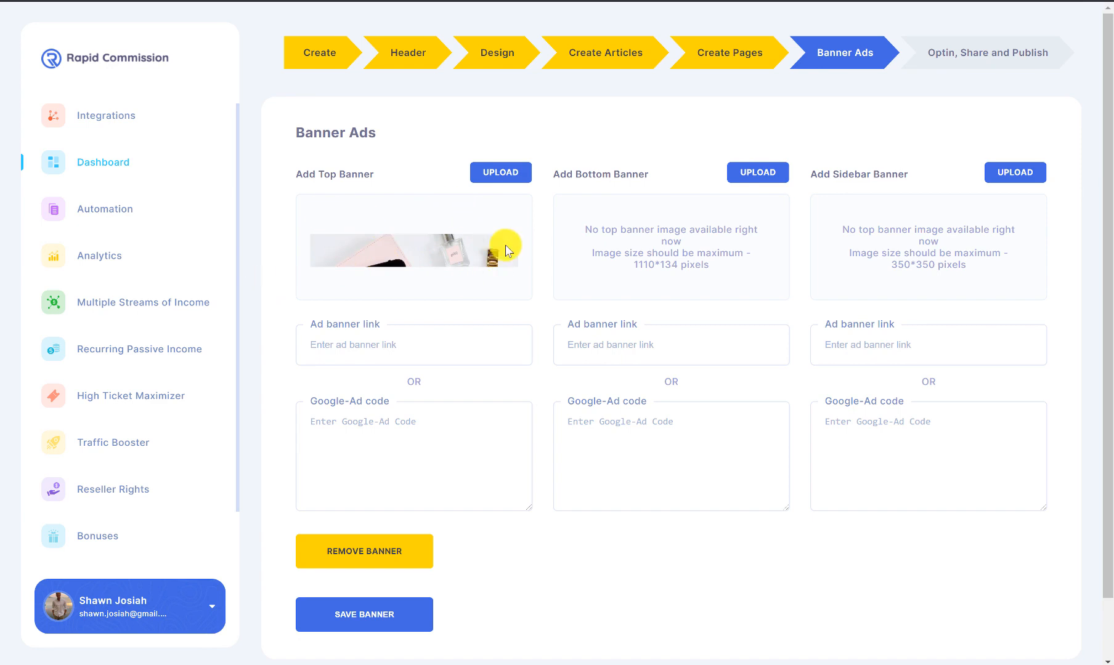
Step: Use the coins-and-plants photo as the bottom banner and the doodle graphic as the sidebar banner
{"action": "left_click", "coordinate": [755, 172]}
{"action": "mouse_move", "coordinate": [654, 251]}
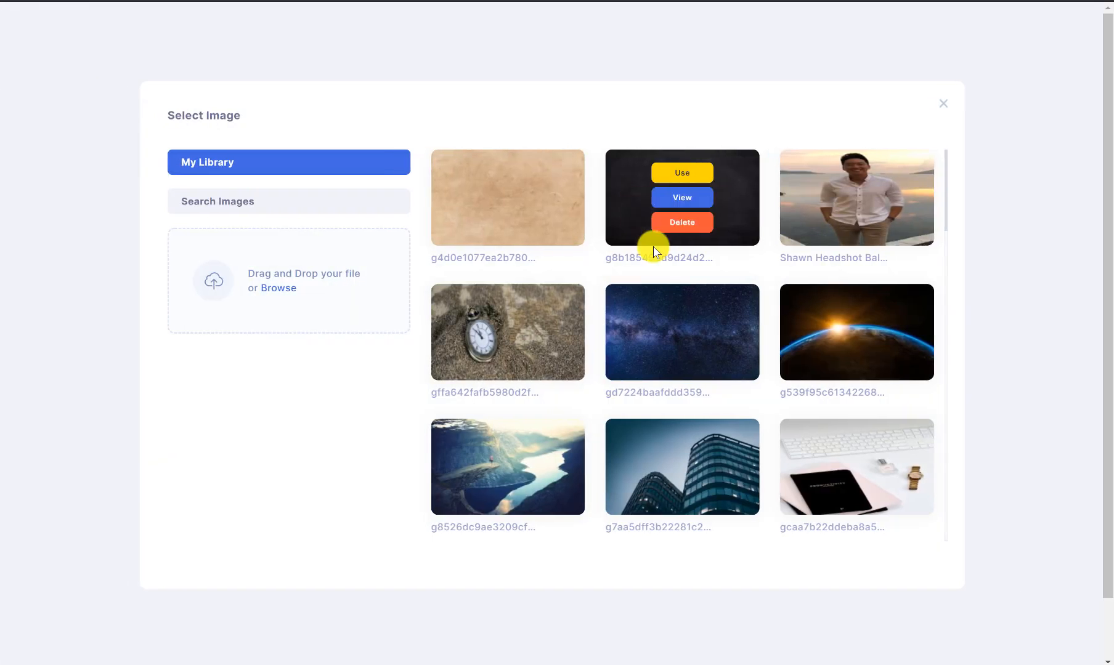
{"action": "scroll", "coordinate": [576, 311], "scroll_direction": "down", "scroll_amount": 4}
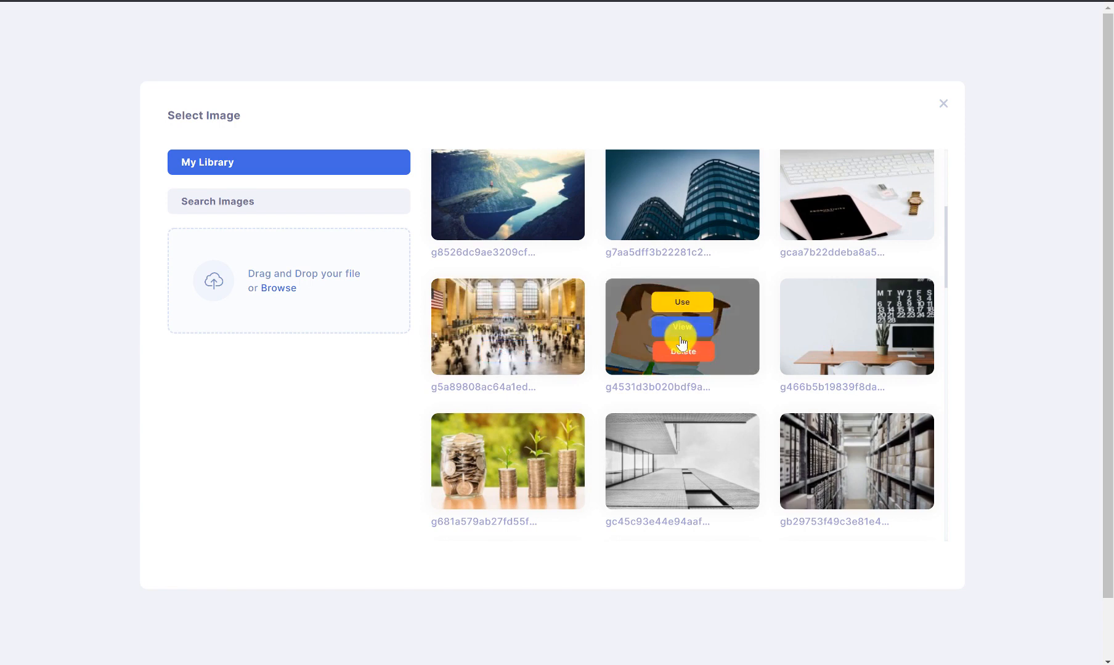
{"action": "scroll", "coordinate": [681, 343], "scroll_direction": "down", "scroll_amount": 2}
{"action": "left_click", "coordinate": [506, 298]}
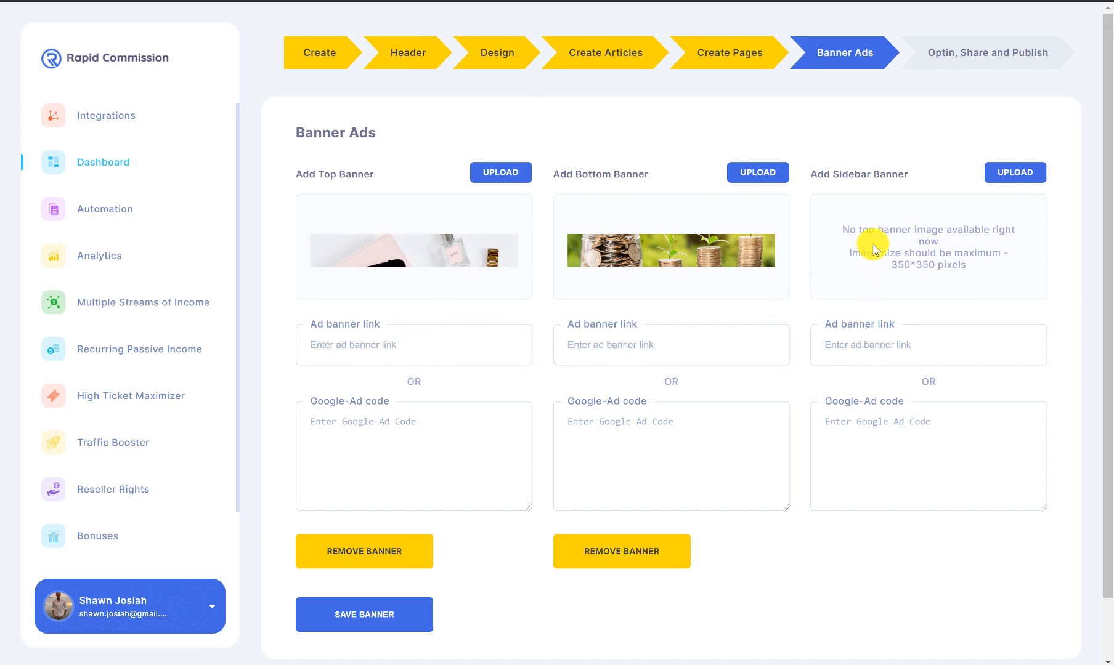
{"action": "left_click", "coordinate": [1008, 177]}
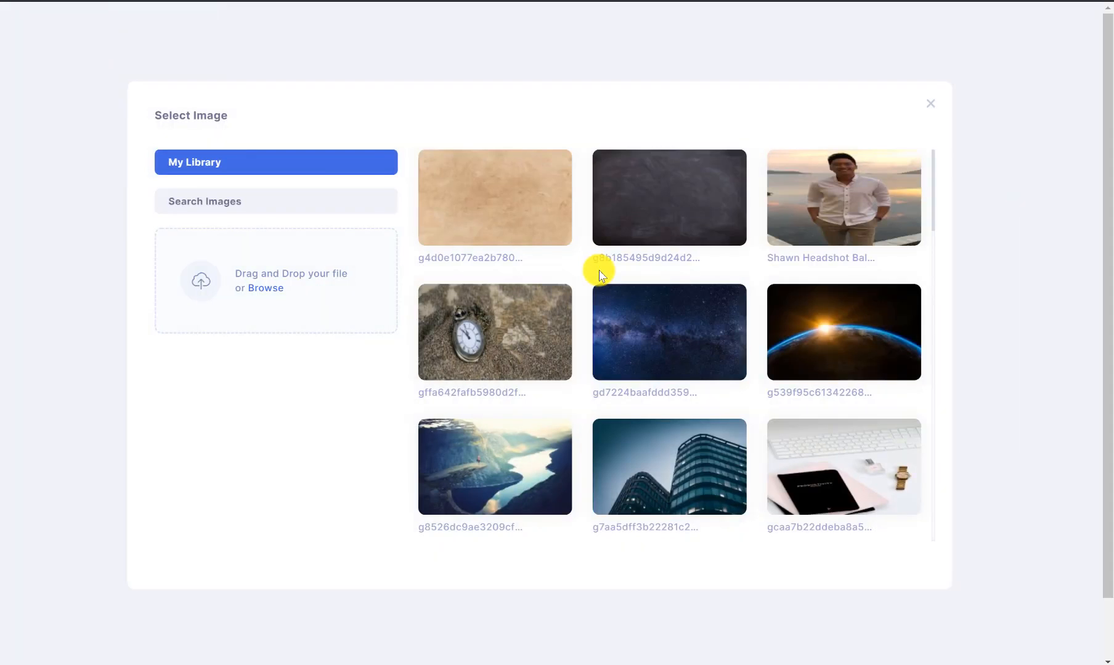
{"action": "mouse_move", "coordinate": [731, 315]}
{"action": "scroll", "coordinate": [731, 316], "scroll_direction": "down", "scroll_amount": 11}
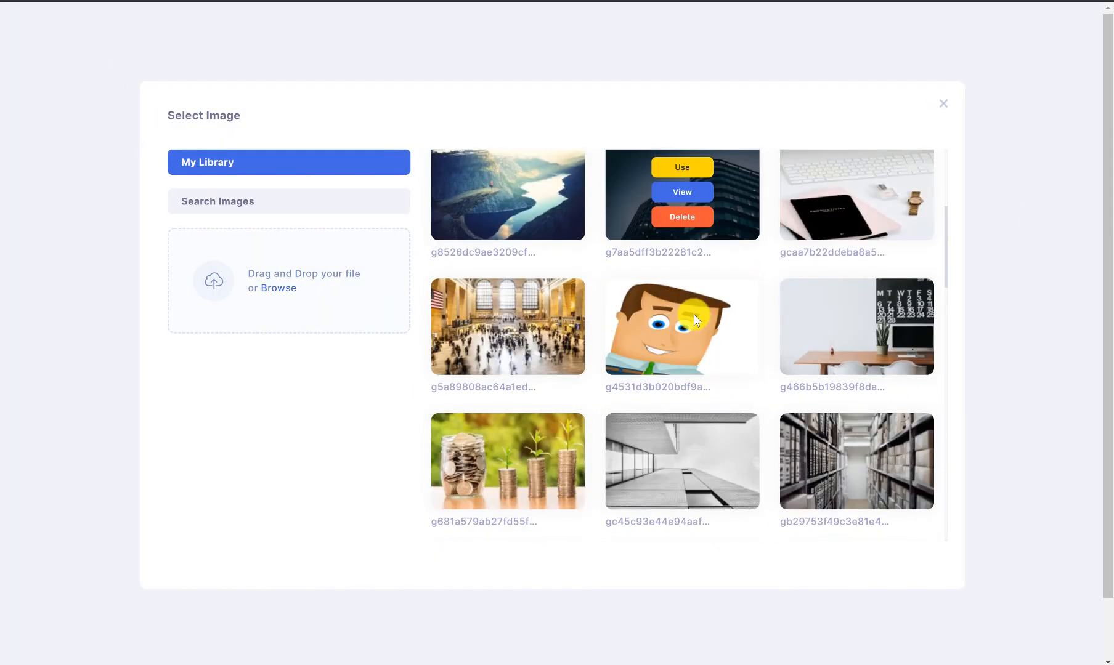
{"action": "left_click", "coordinate": [508, 294]}
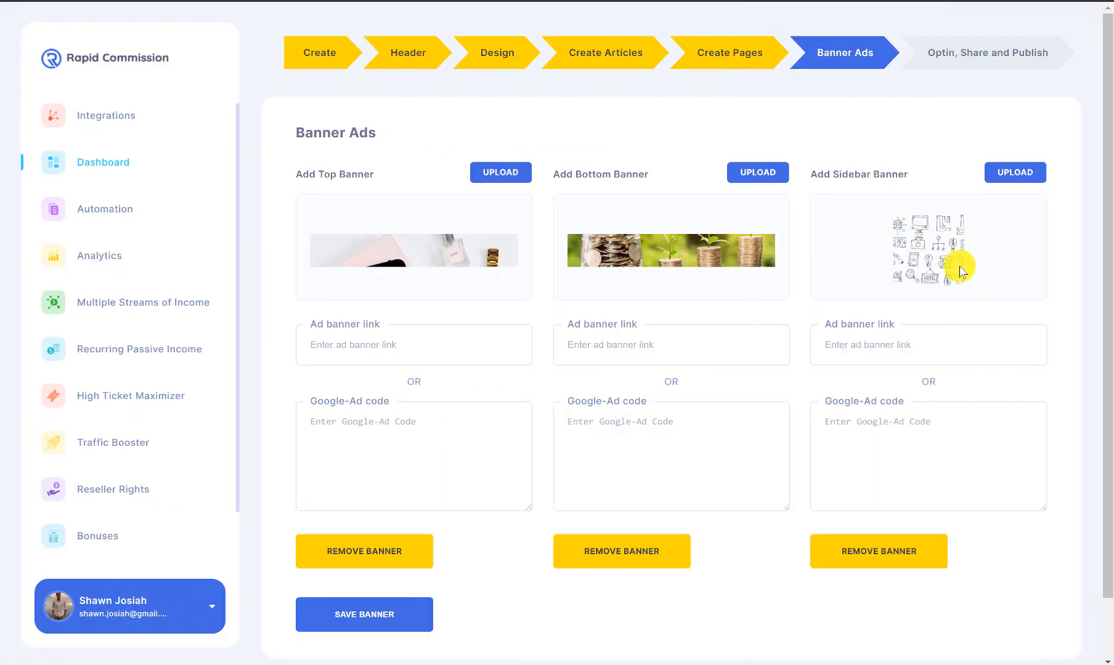
{"action": "left_click", "coordinate": [454, 352]}
{"action": "left_click", "coordinate": [446, 383]}
{"action": "left_click", "coordinate": [712, 347]}
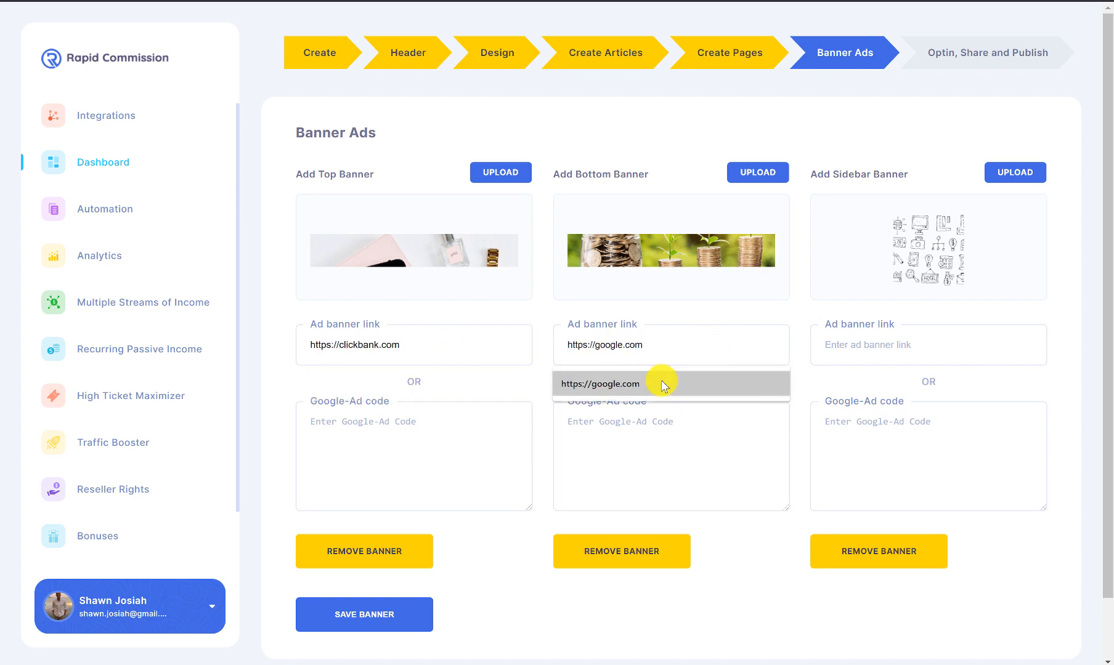
{"action": "left_click", "coordinate": [663, 386]}
{"action": "left_click", "coordinate": [853, 344]}
{"action": "left_click", "coordinate": [851, 383]}
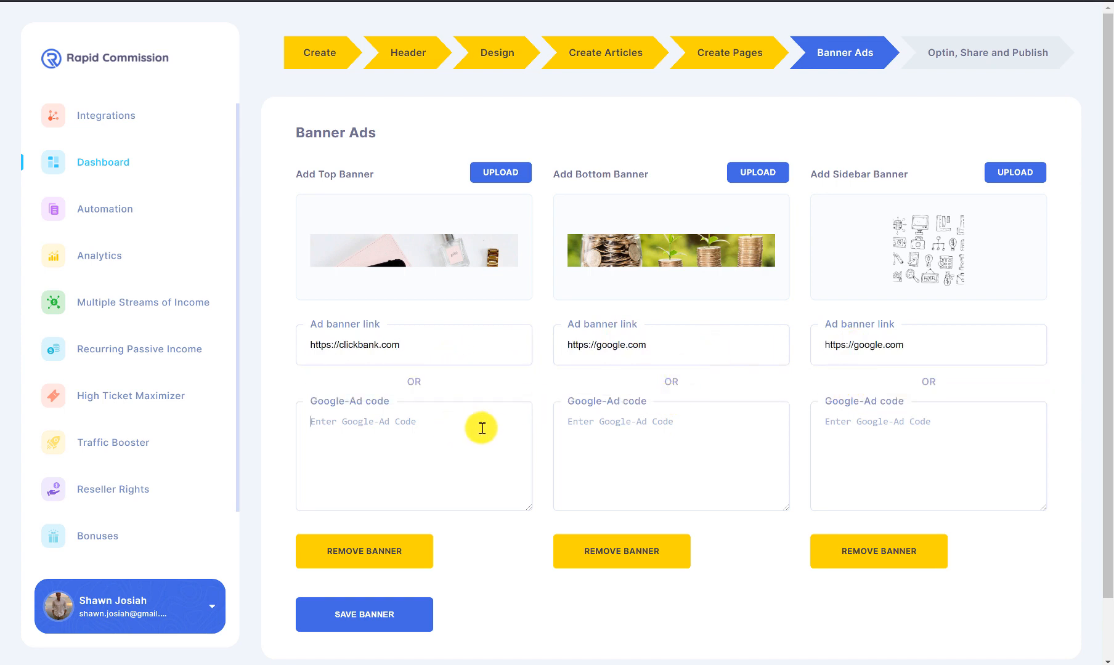
Step: Save the three banners and advance to the Optin, Share and Publish step
{"action": "scroll", "coordinate": [435, 503], "scroll_direction": "down", "scroll_amount": 1}
{"action": "left_click", "coordinate": [405, 536]}
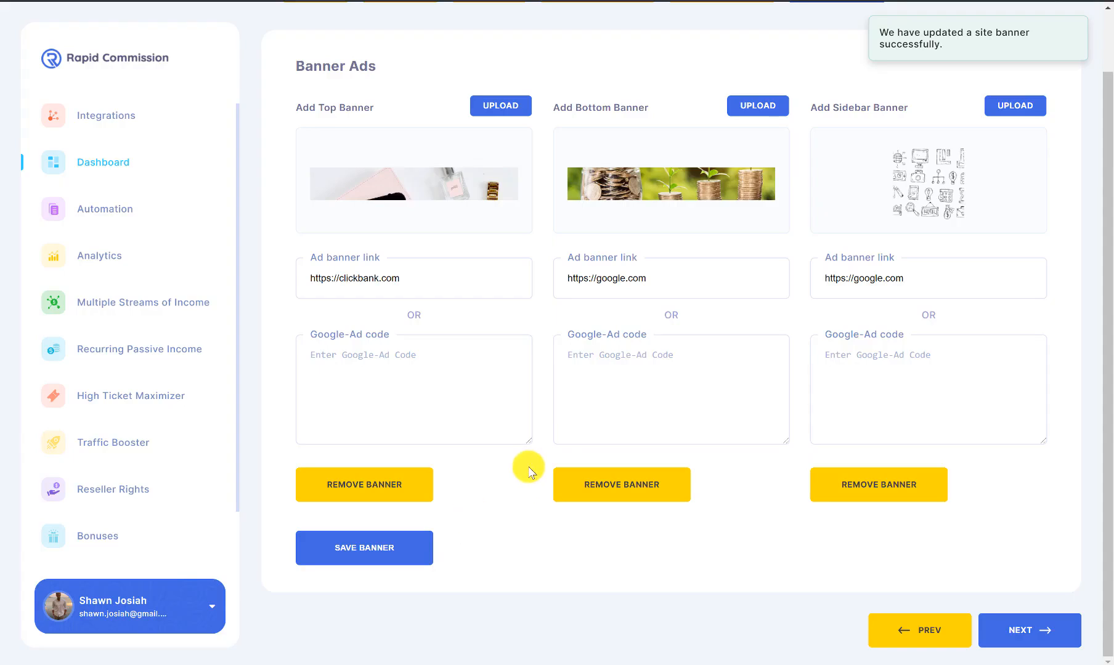
{"action": "scroll", "coordinate": [891, 363], "scroll_direction": "down", "scroll_amount": 1}
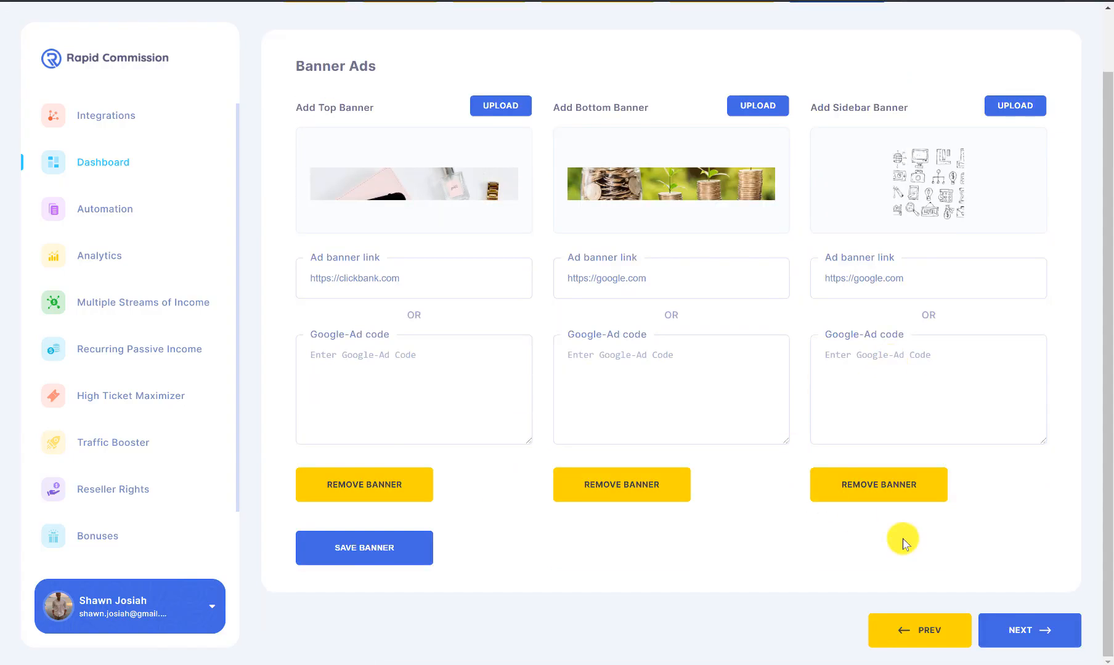
{"action": "left_click", "coordinate": [1003, 626]}
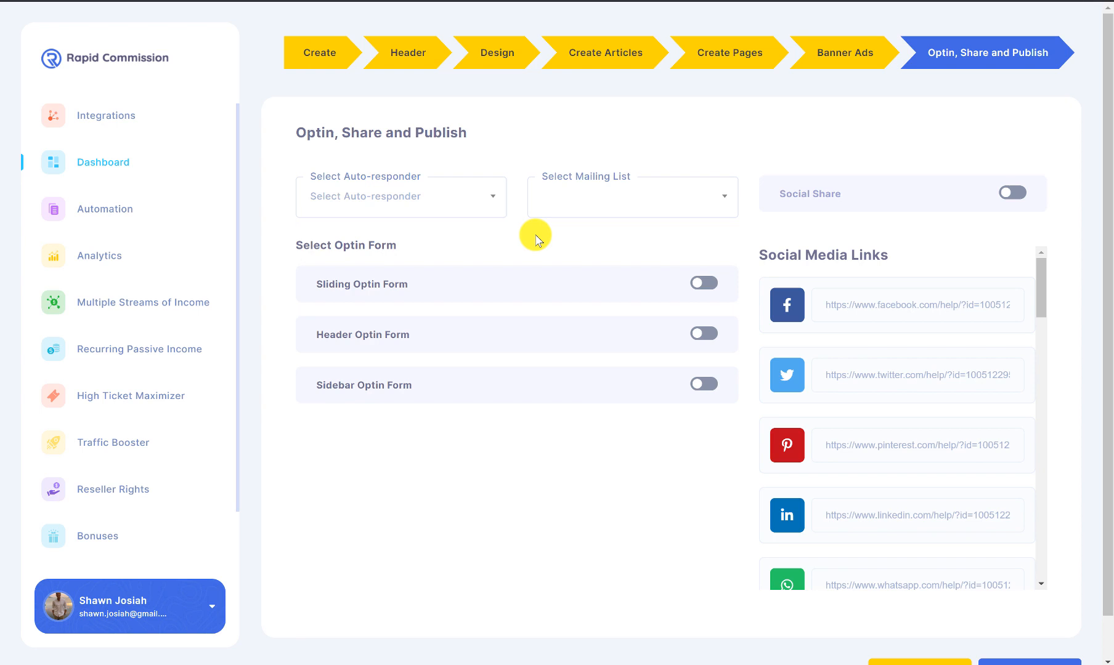
Step: Select GetResponse as the auto-responder and activebuyers as the mailing list
{"action": "left_click", "coordinate": [484, 214]}
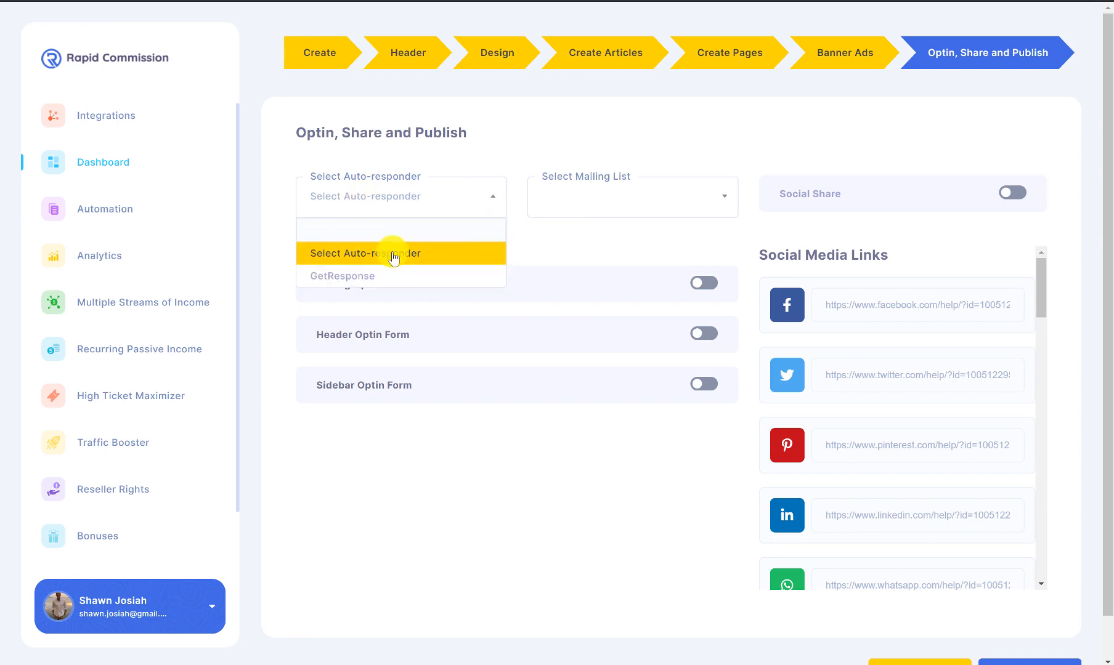
{"action": "left_click", "coordinate": [356, 276]}
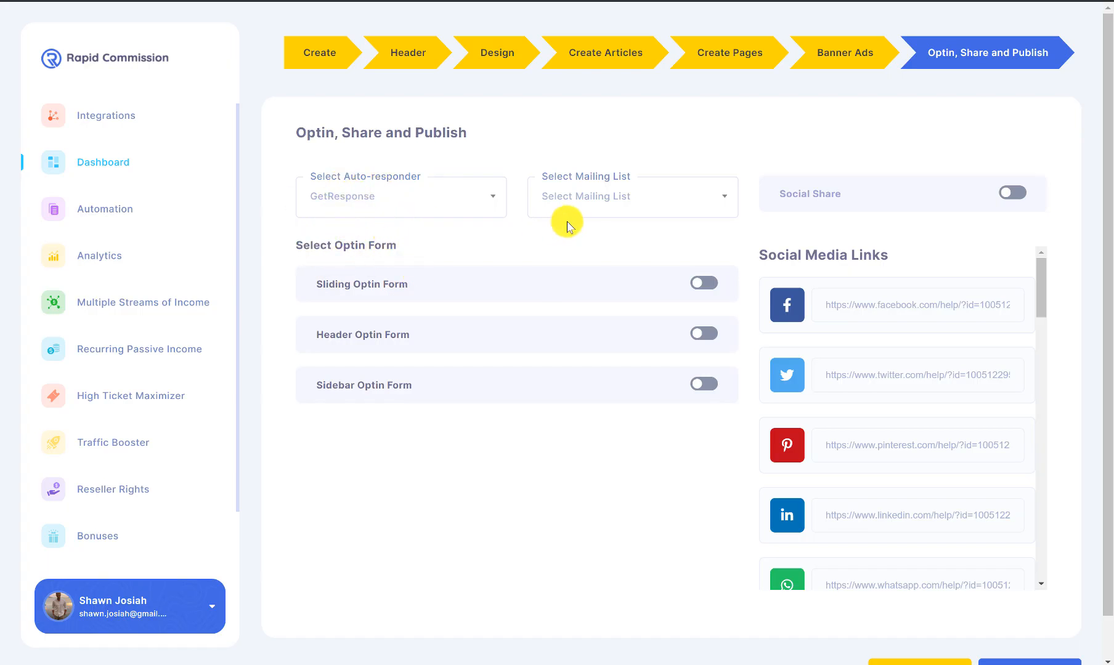
{"action": "left_click", "coordinate": [594, 216]}
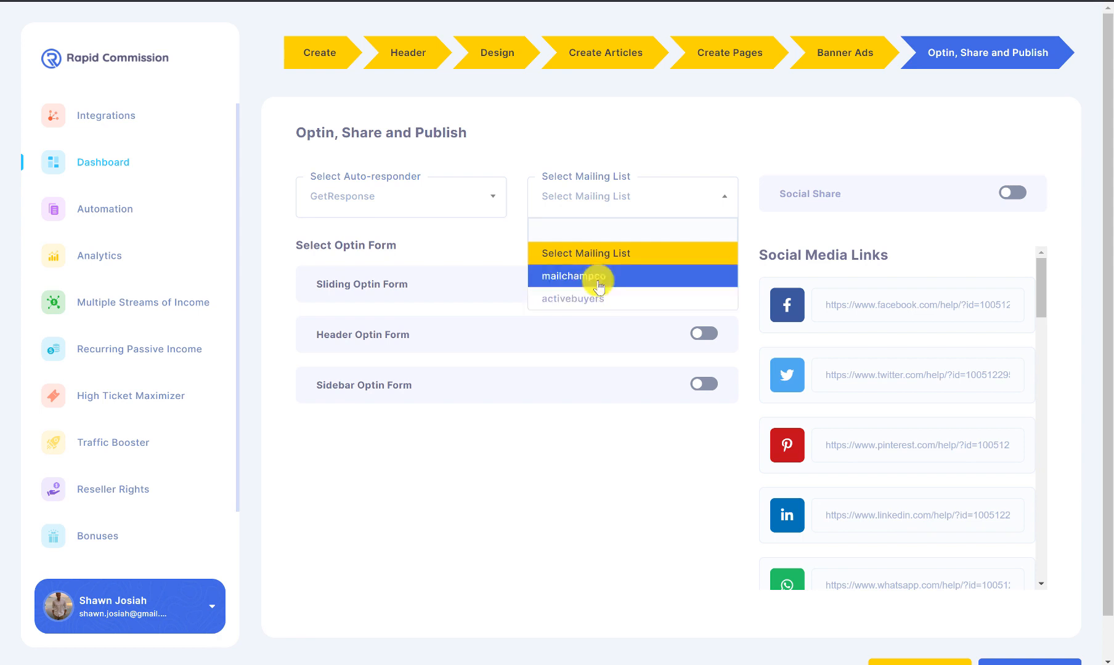
{"action": "key", "text": "Down"}
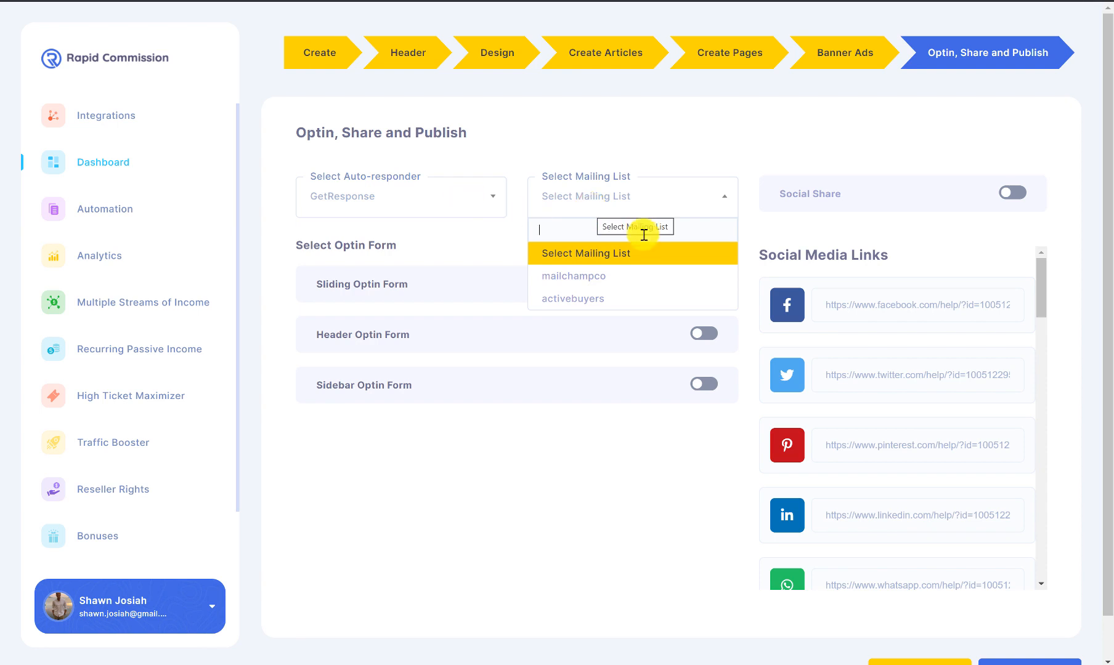
{"action": "left_click", "coordinate": [621, 298]}
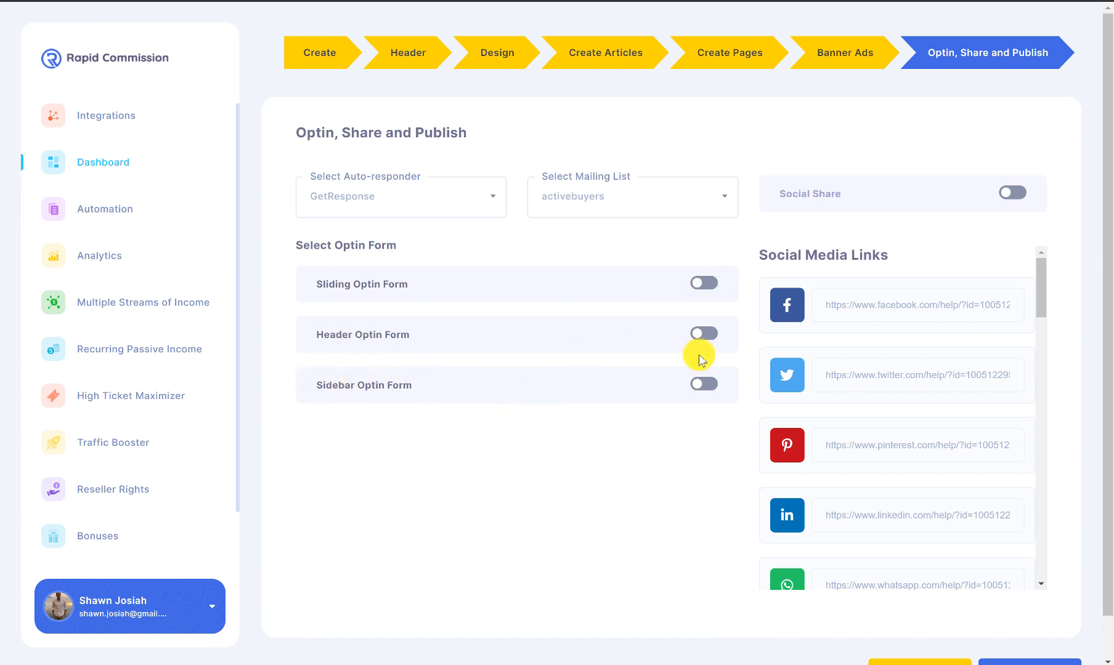
Step: Enable the sidebar optin: headline 'Receive Daily Articles From Us!', button 'Submit Now', sub-headline 'Your Doze of Motivation'
{"action": "left_click", "coordinate": [704, 386]}
{"action": "scroll", "coordinate": [468, 403], "scroll_direction": "down", "scroll_amount": 3}
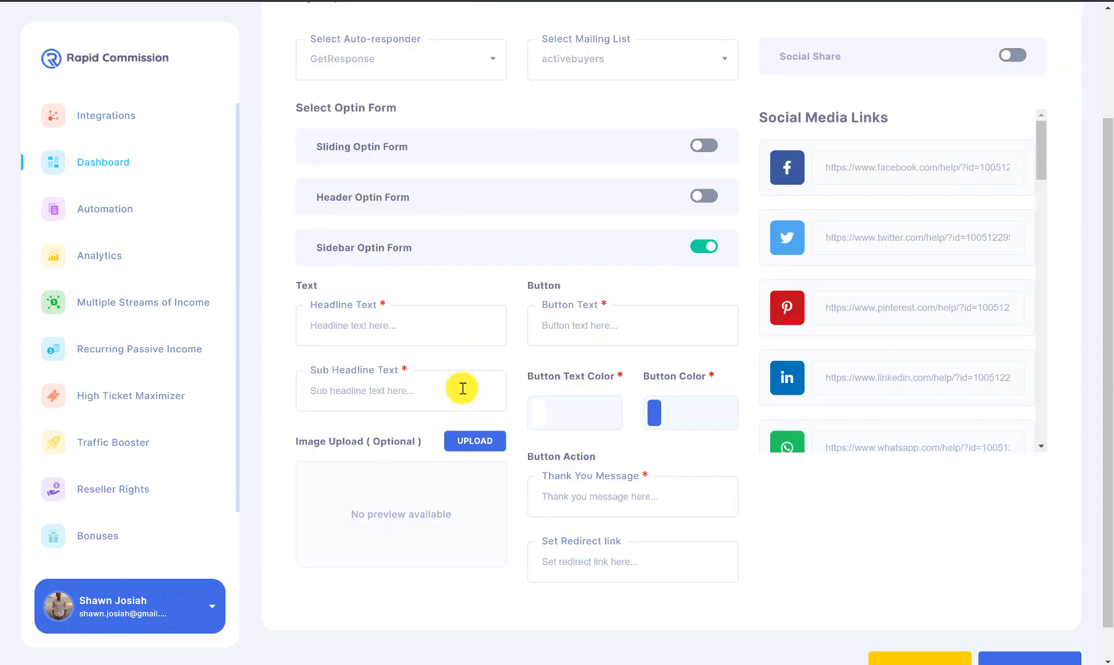
{"action": "left_click", "coordinate": [438, 327]}
{"action": "type", "text": "CLic"}
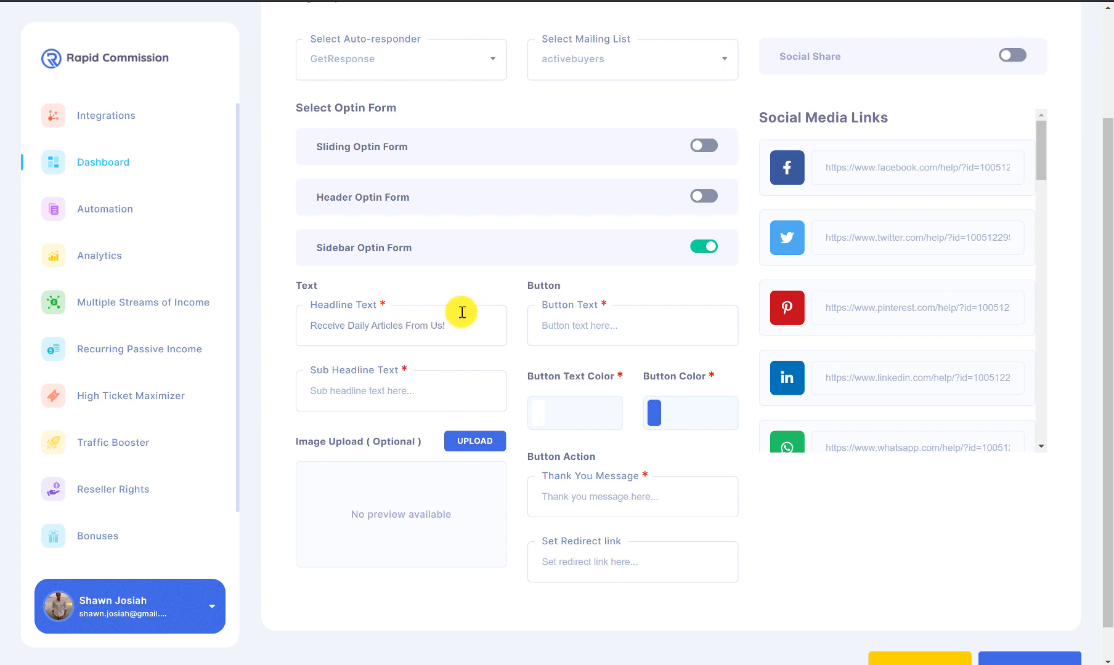
{"action": "left_click", "coordinate": [556, 320]}
{"action": "type", "text": "Submit Now"}
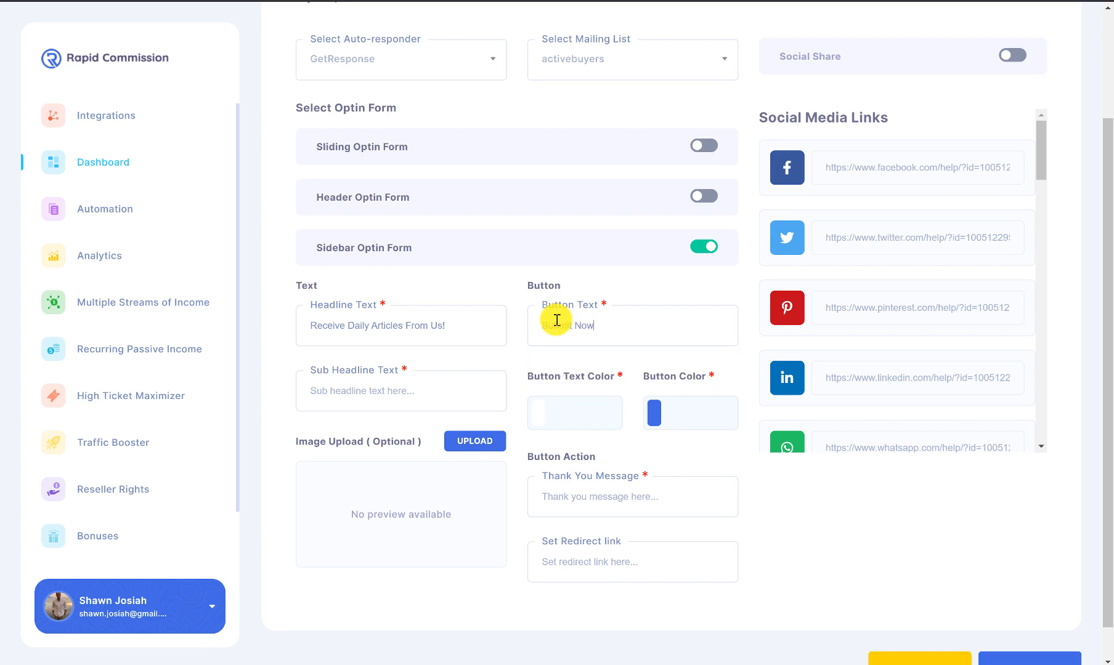
{"action": "left_click", "coordinate": [418, 386]}
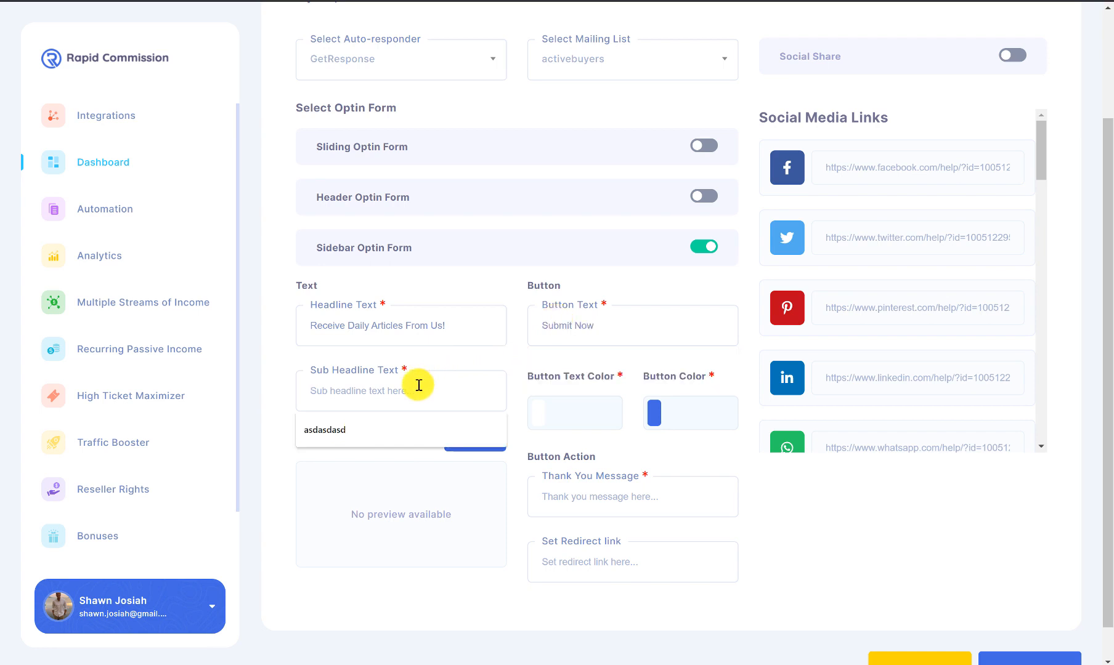
{"action": "type", "text": "Your Doze of Motivation"}
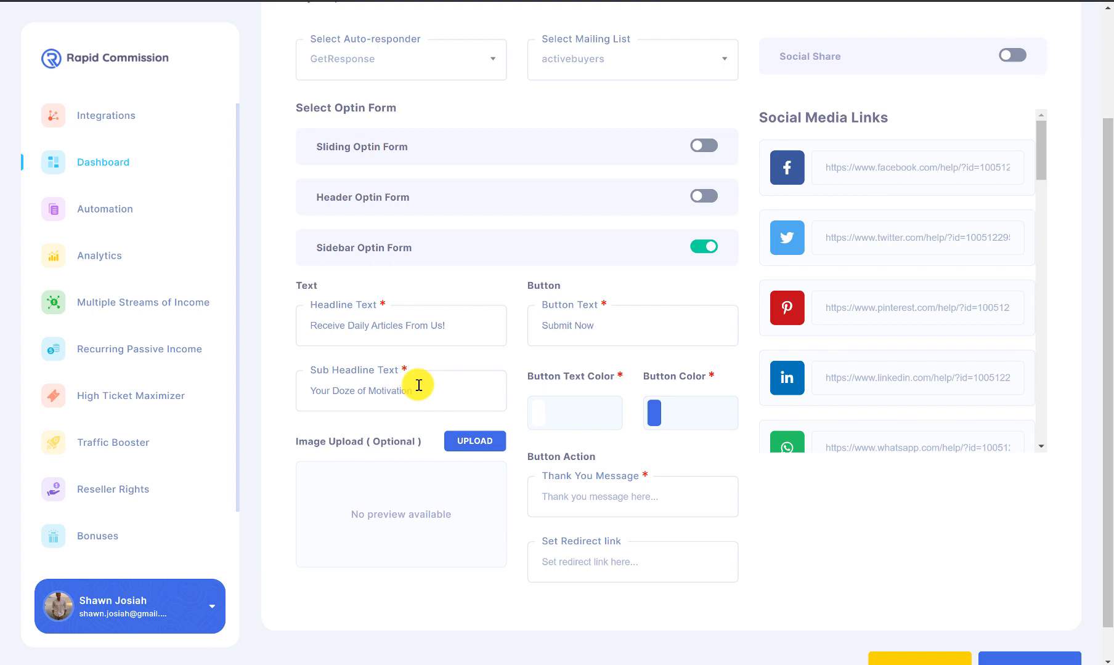
{"action": "left_click", "coordinate": [553, 414]}
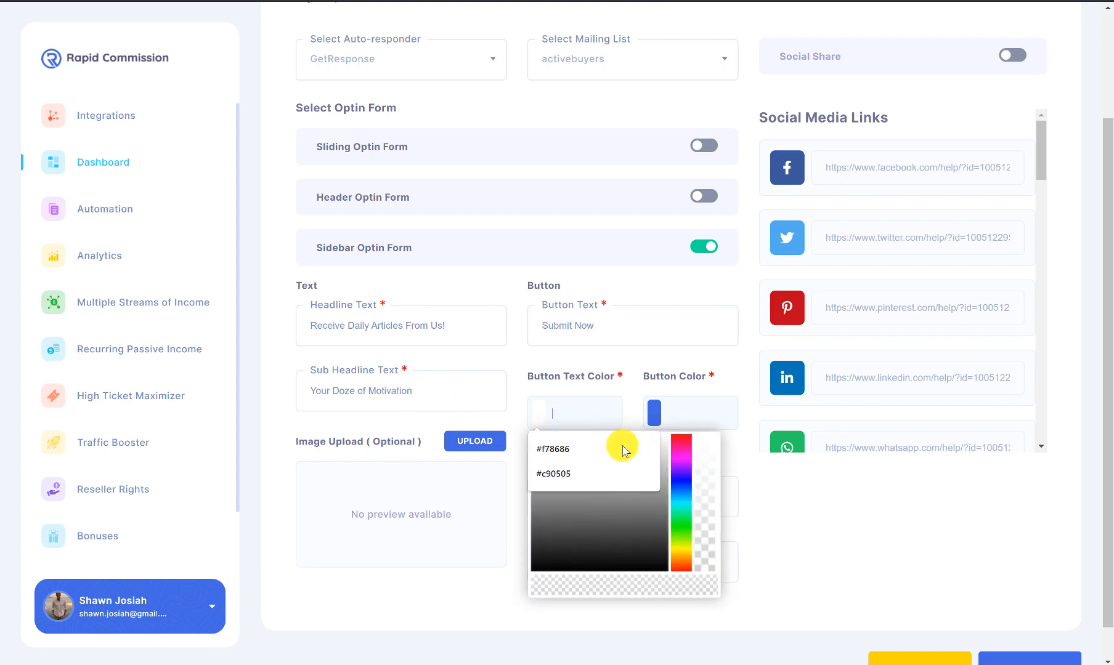
Step: Set the optin button text colour to dark #272222
{"action": "left_click", "coordinate": [679, 546]}
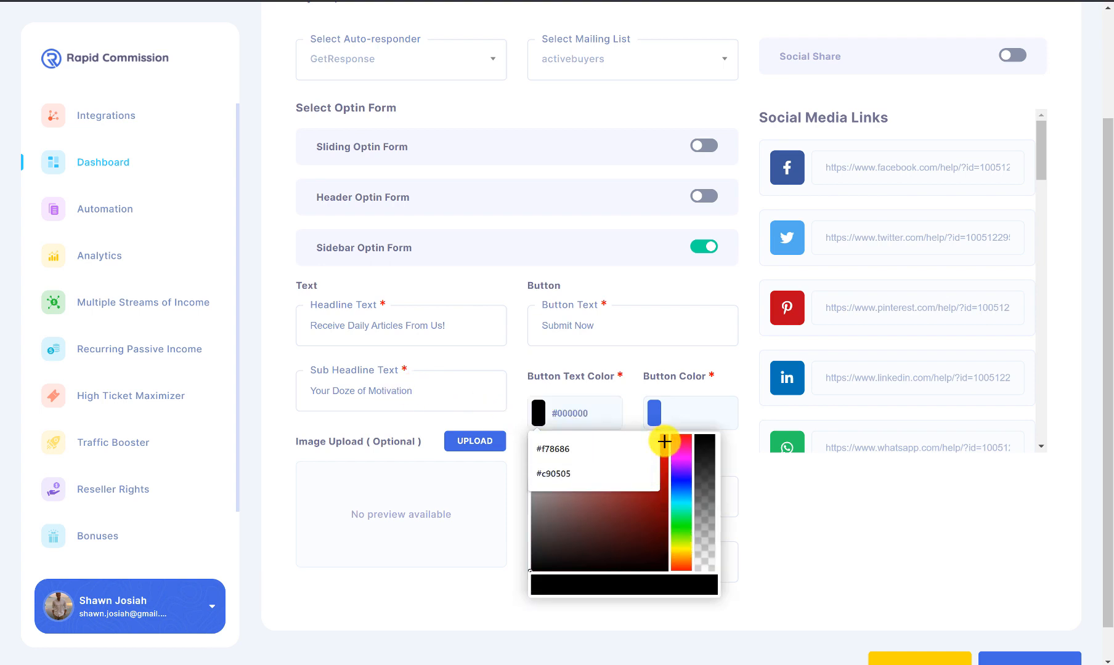
{"action": "left_click", "coordinate": [663, 410]}
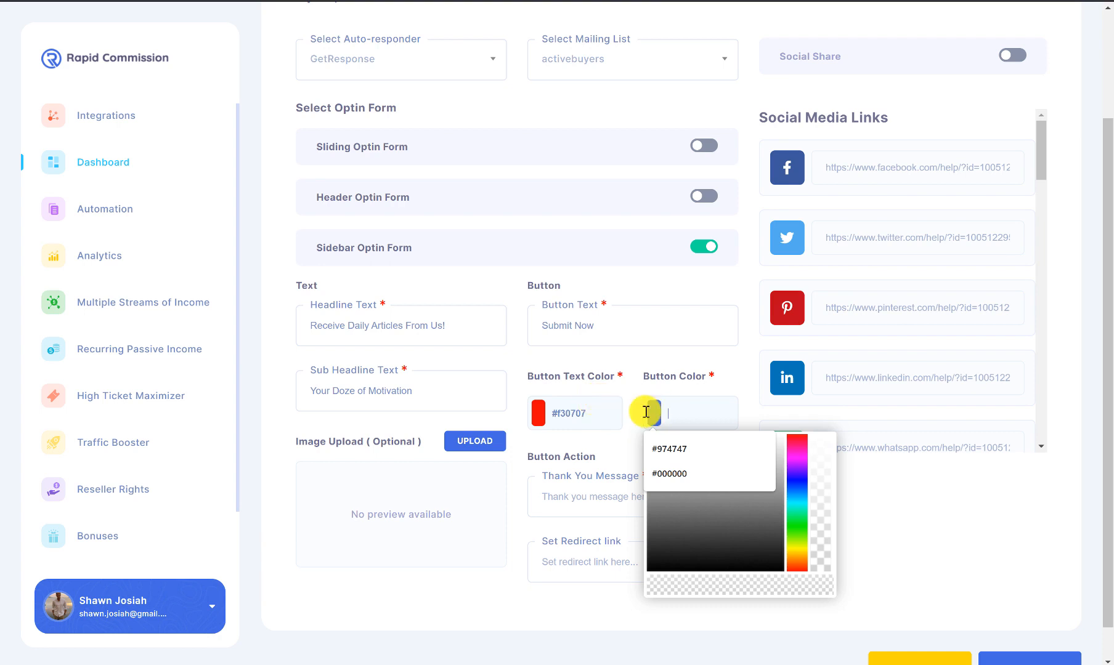
{"action": "left_click", "coordinate": [543, 410]}
{"action": "left_click", "coordinate": [549, 545]}
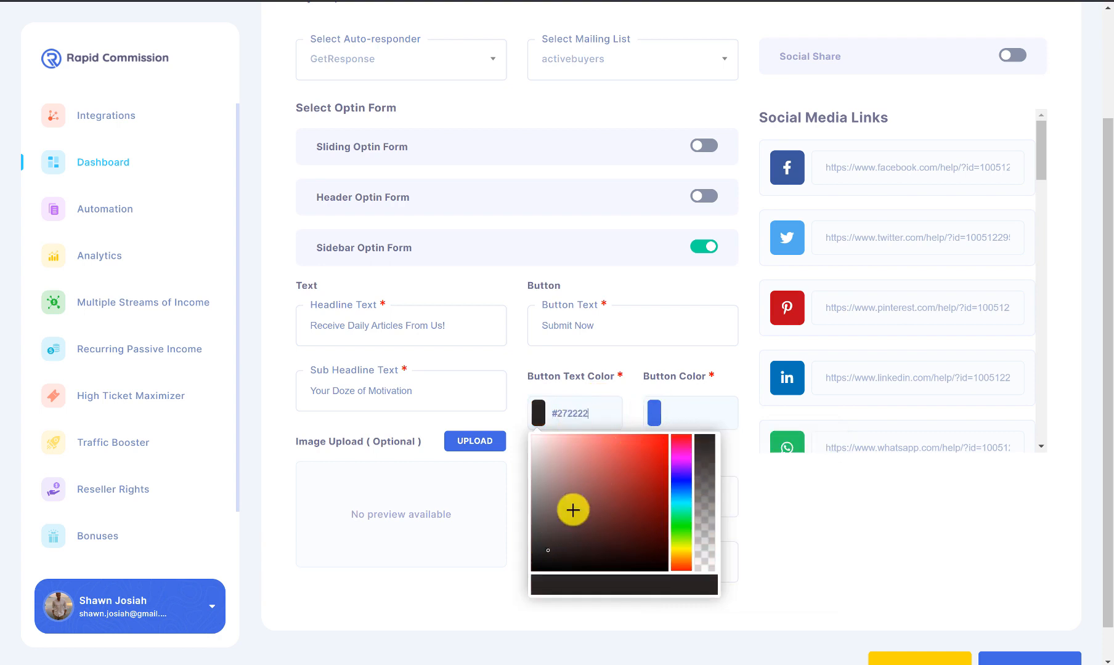
{"action": "left_click", "coordinate": [662, 410]}
Step: Set the optin button colour to bright yellow #e3fb04
{"action": "left_click", "coordinate": [790, 474]}
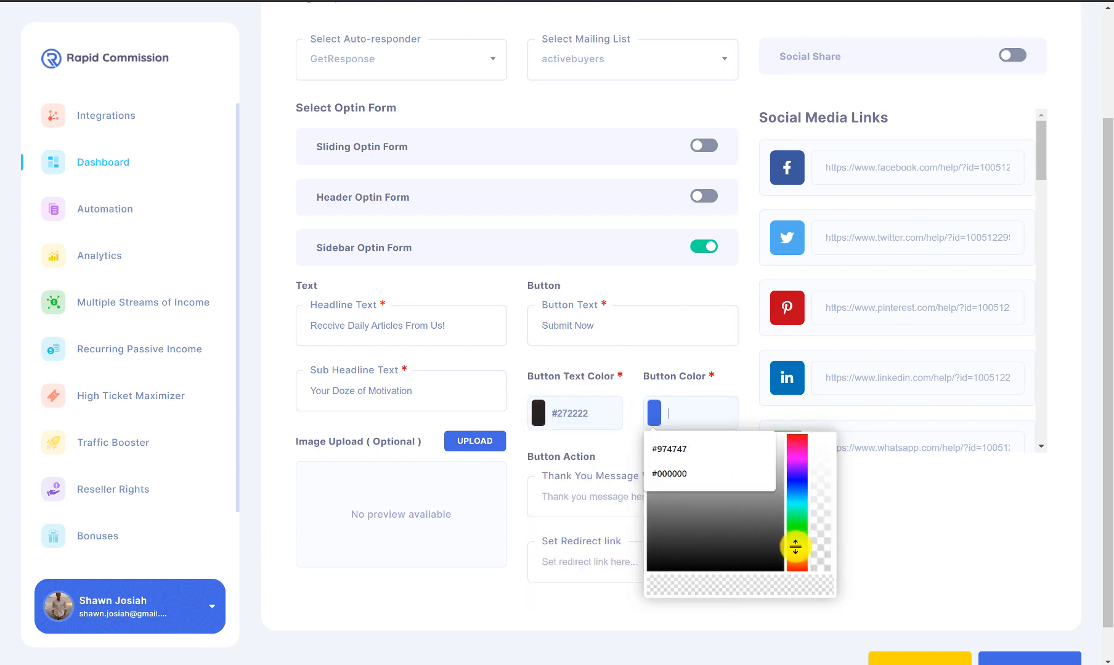
{"action": "left_click", "coordinate": [796, 546]}
{"action": "left_click", "coordinate": [758, 530]}
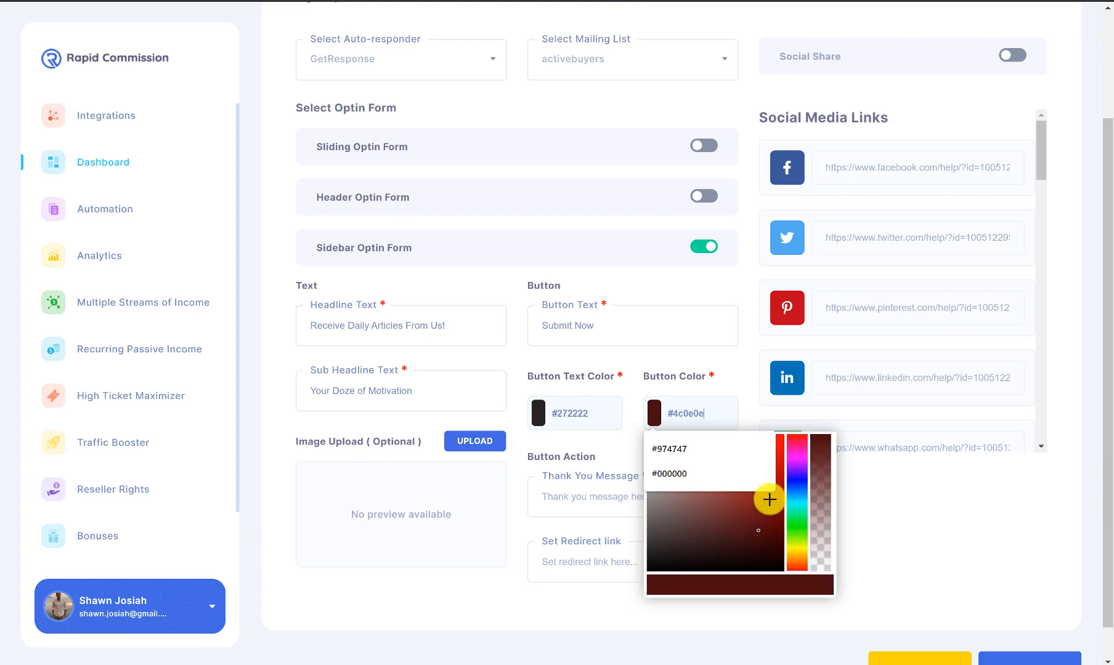
{"action": "left_click", "coordinate": [797, 536]}
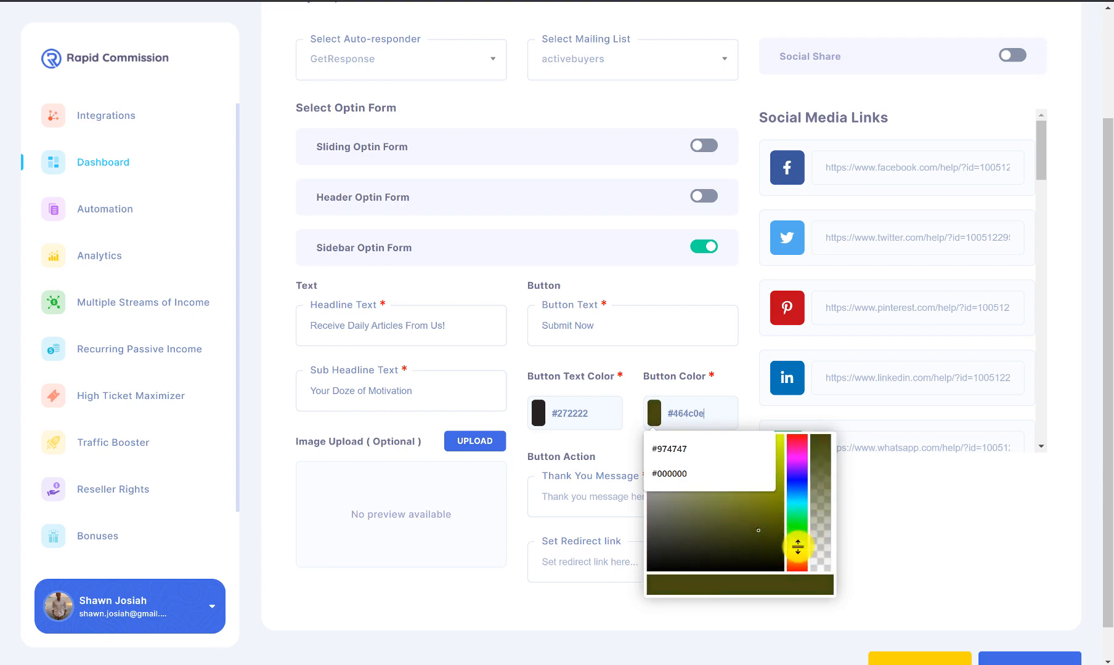
{"action": "left_click", "coordinate": [781, 435]}
{"action": "left_click", "coordinate": [613, 442]}
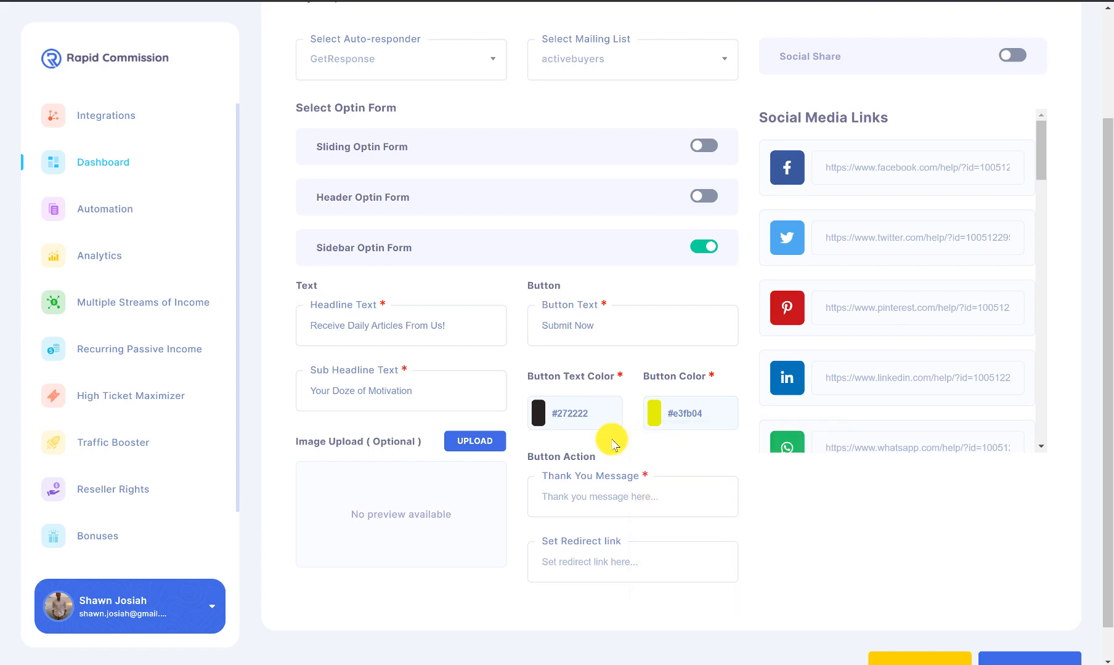
{"action": "left_click", "coordinate": [622, 498]}
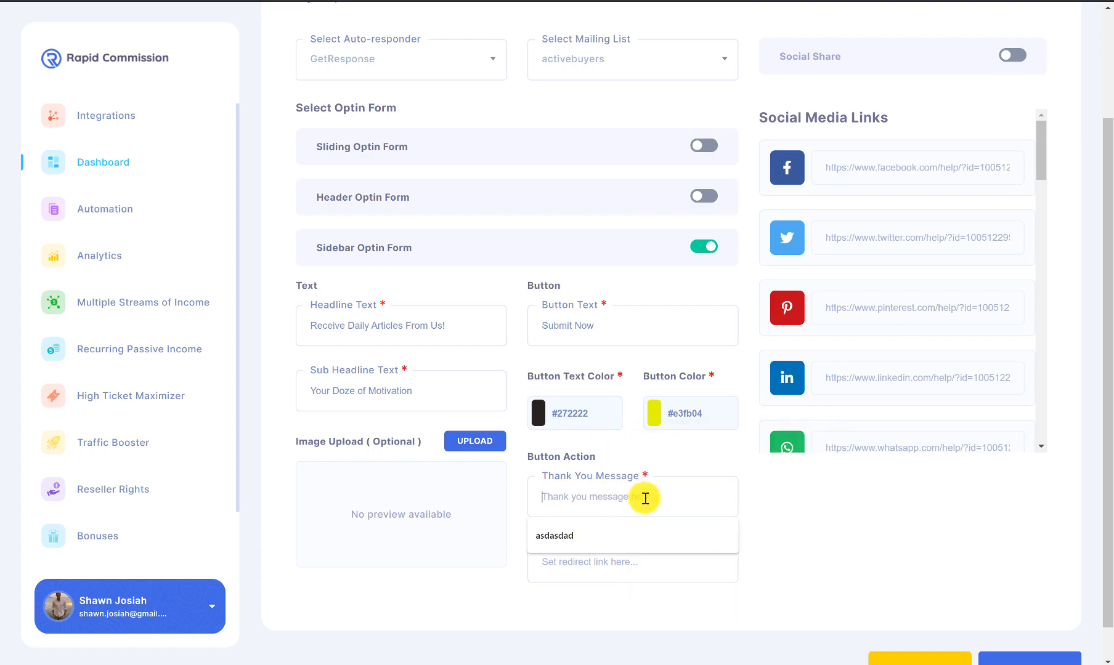
Step: Add the thank-you message 'Thank you for signing up', the man-with-tablet image, and a redirect link
{"action": "type", "text": "Thank you for signing up"}
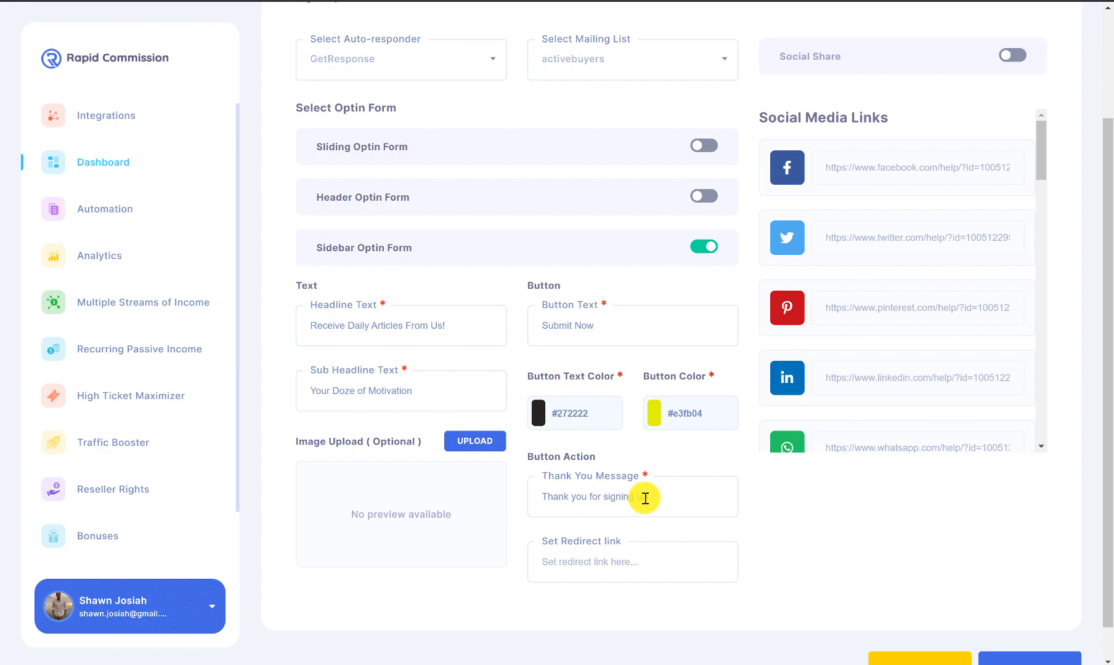
{"action": "left_click", "coordinate": [473, 442]}
{"action": "mouse_move", "coordinate": [538, 358]}
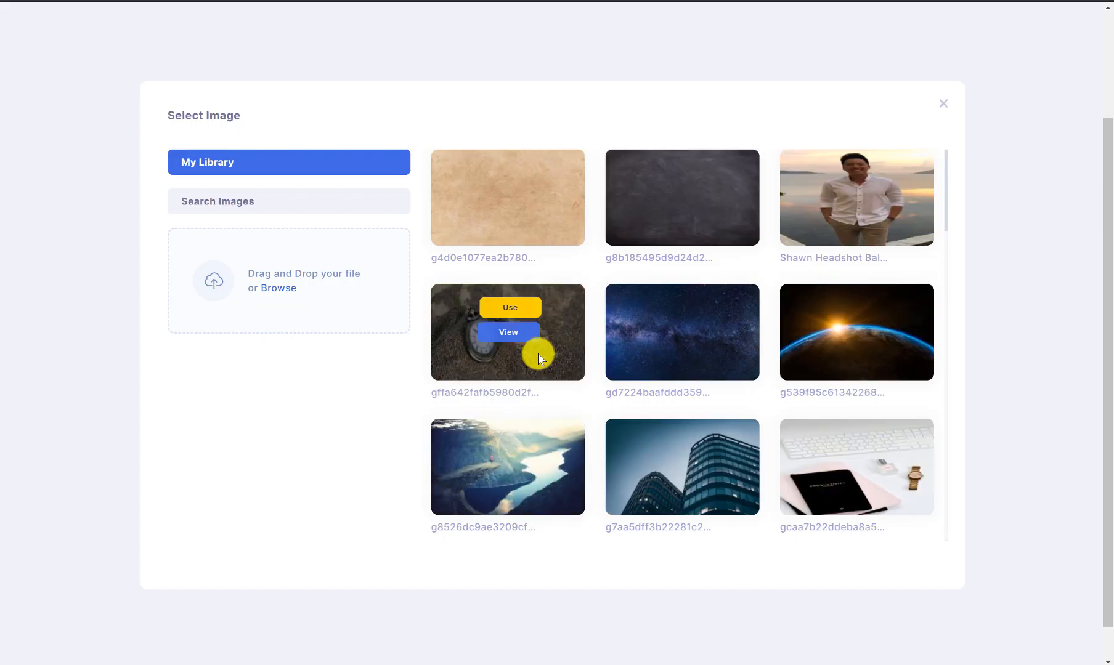
{"action": "scroll", "coordinate": [538, 353], "scroll_direction": "down", "scroll_amount": 15}
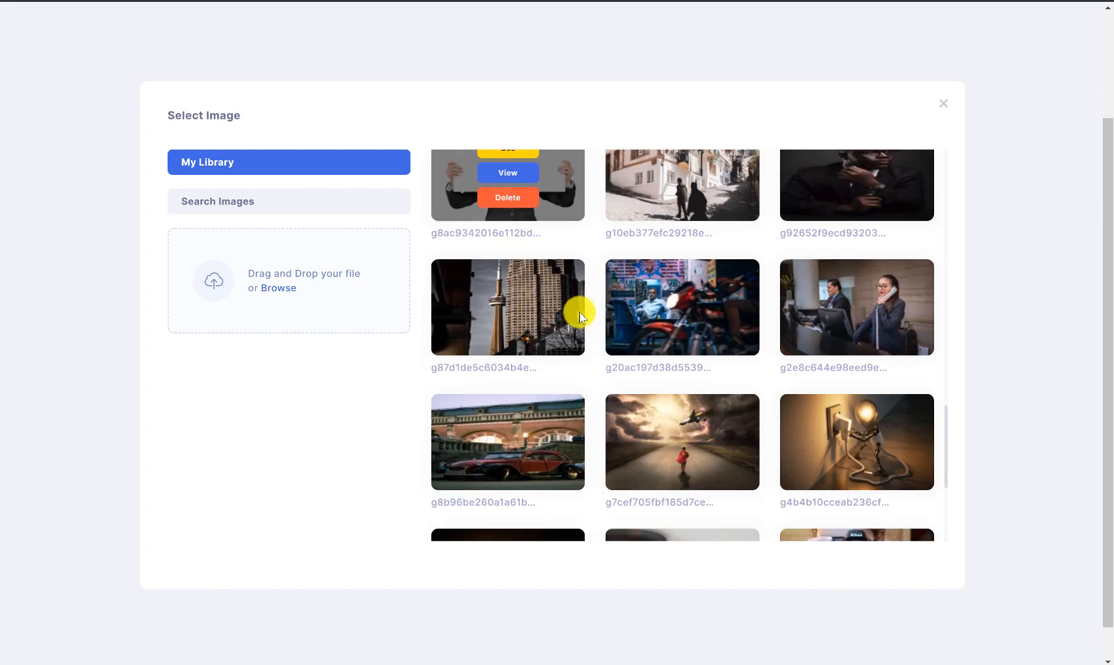
{"action": "scroll", "coordinate": [582, 314], "scroll_direction": "up", "scroll_amount": 4}
{"action": "left_click", "coordinate": [509, 290]}
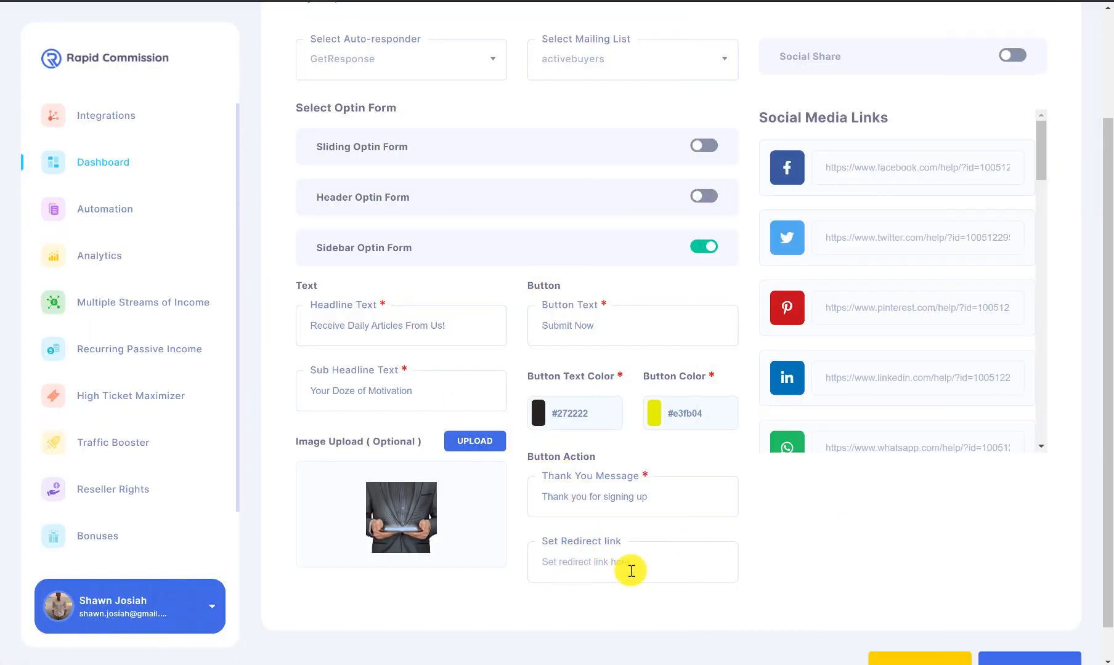
{"action": "left_click", "coordinate": [656, 563]}
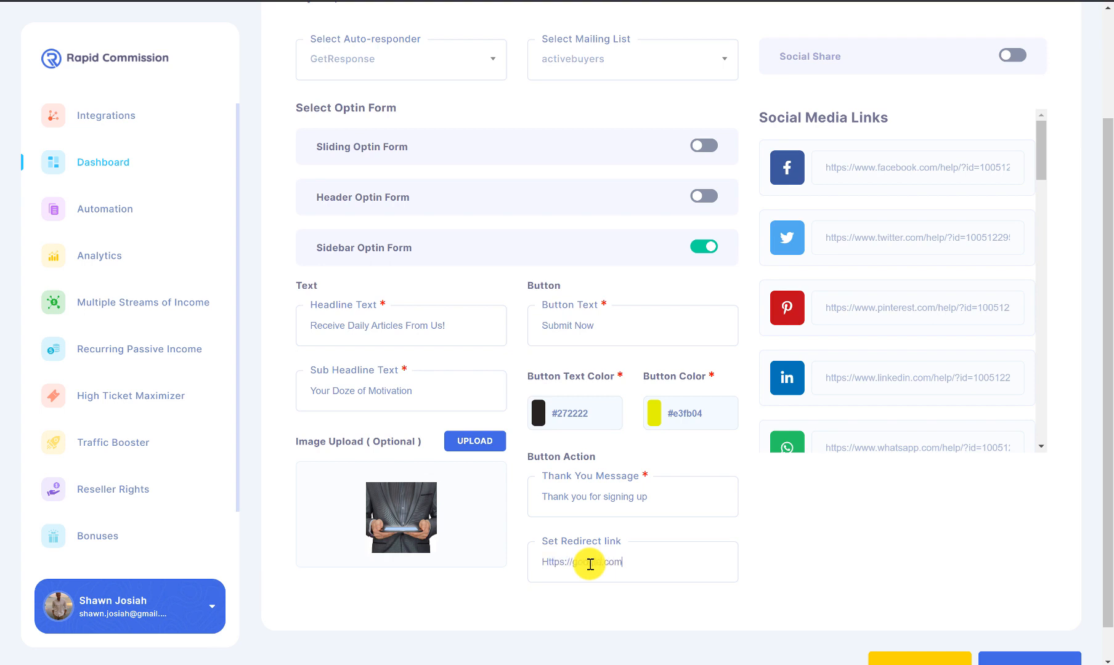
{"action": "scroll", "coordinate": [875, 529], "scroll_direction": "up", "scroll_amount": 3}
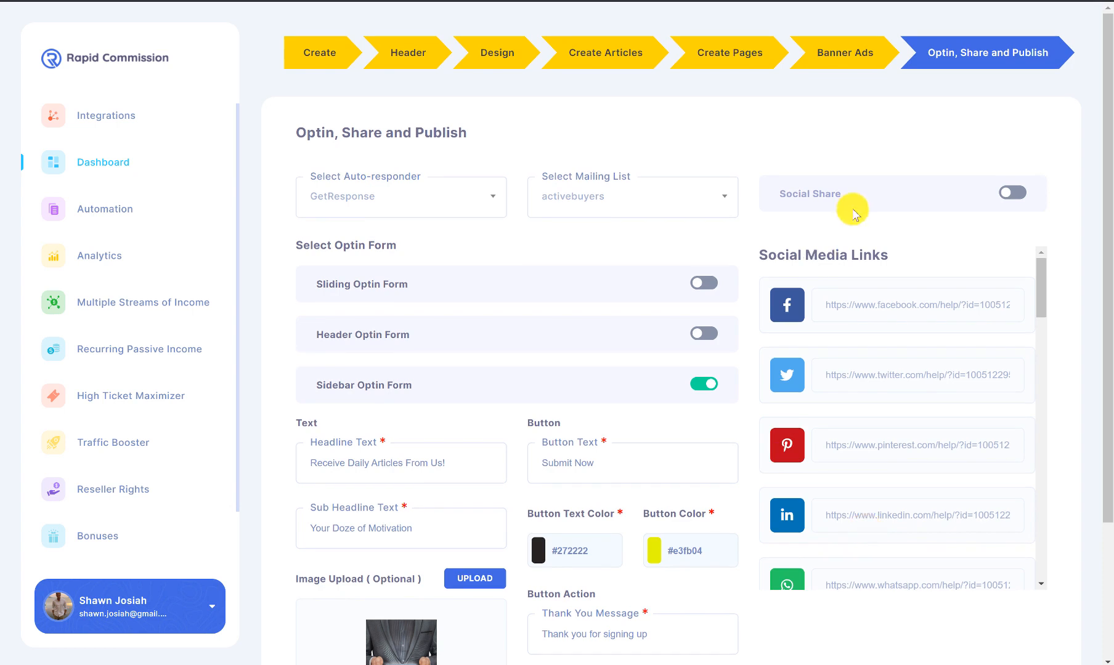
Step: Enable social sharing for Facebook, Twitter, Pinterest, Linkedin, Whatsapp, Viber and Telegram
{"action": "left_click", "coordinate": [1017, 193]}
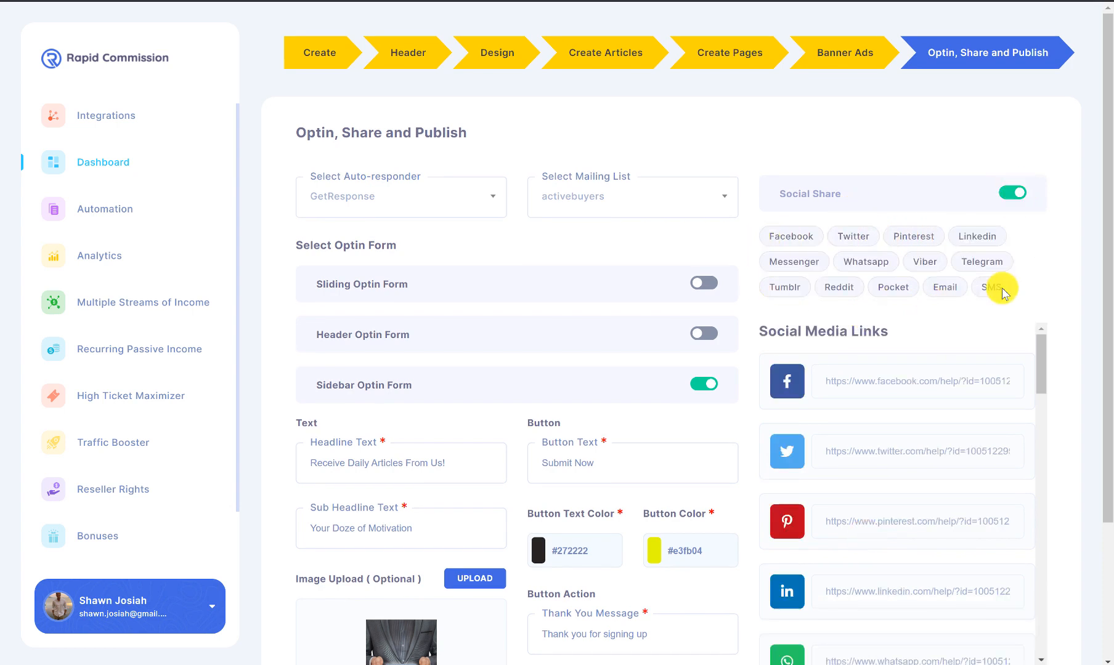
{"action": "scroll", "coordinate": [1032, 246], "scroll_direction": "down", "scroll_amount": 2}
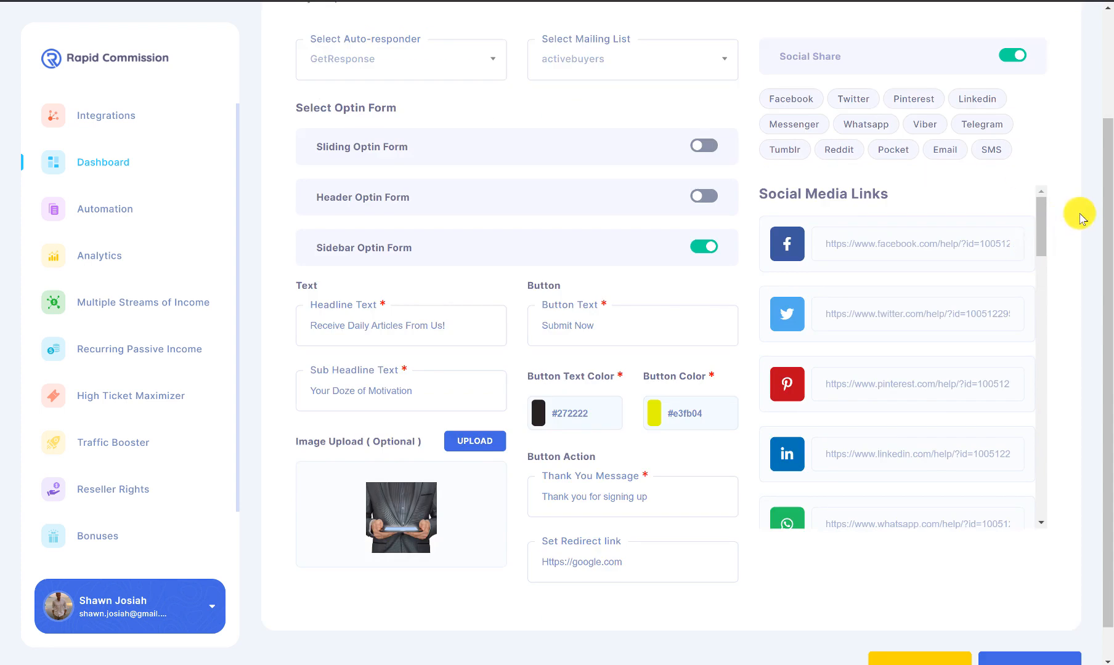
{"action": "left_click", "coordinate": [798, 100]}
{"action": "left_click", "coordinate": [859, 100]}
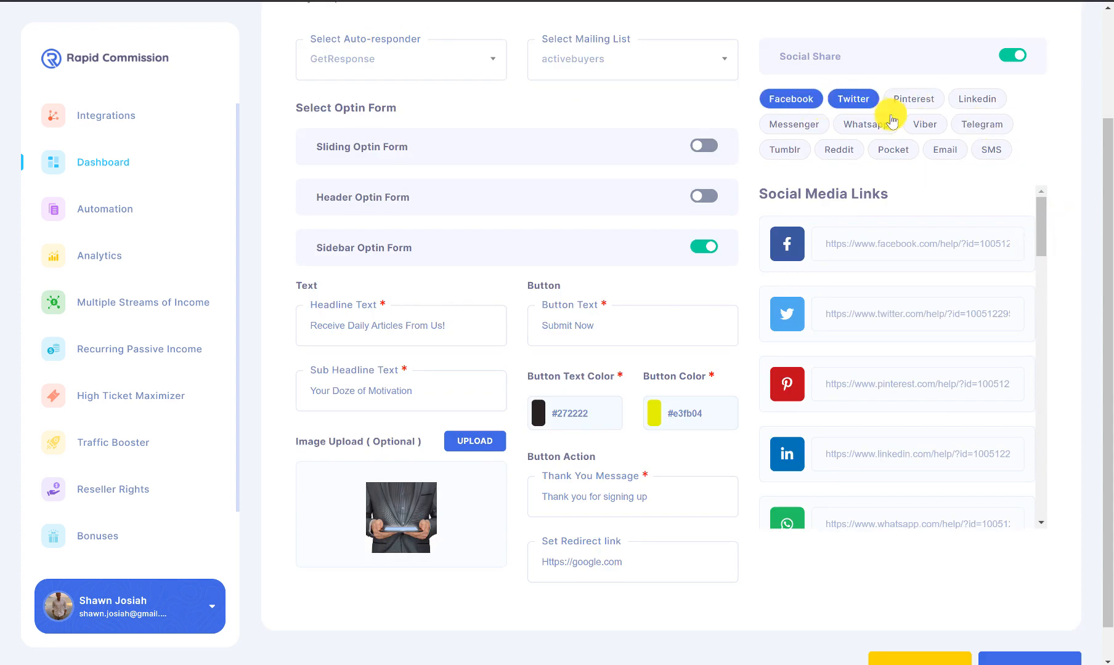
{"action": "left_click", "coordinate": [869, 124]}
{"action": "left_click", "coordinate": [924, 124]}
{"action": "left_click", "coordinate": [913, 99]}
{"action": "left_click", "coordinate": [977, 99]}
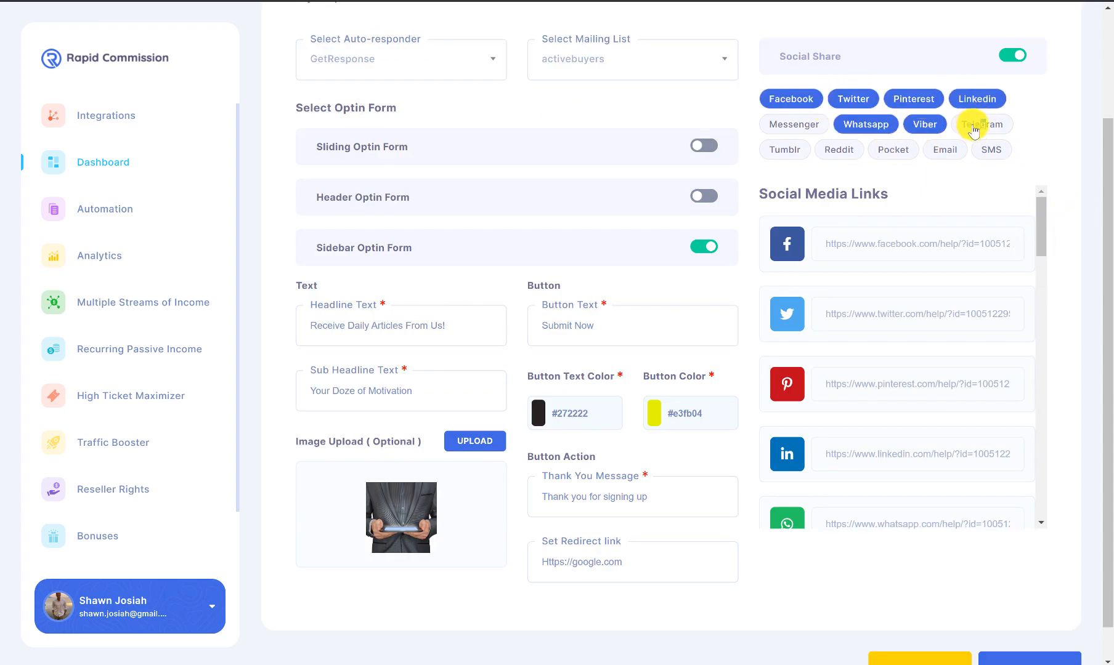
{"action": "left_click", "coordinate": [973, 126]}
Step: Check the Facebook and Twitter profile links, then publish the site
{"action": "scroll", "coordinate": [1040, 357], "scroll_direction": "down", "scroll_amount": 2}
{"action": "scroll", "coordinate": [1084, 536], "scroll_direction": "down", "scroll_amount": 1}
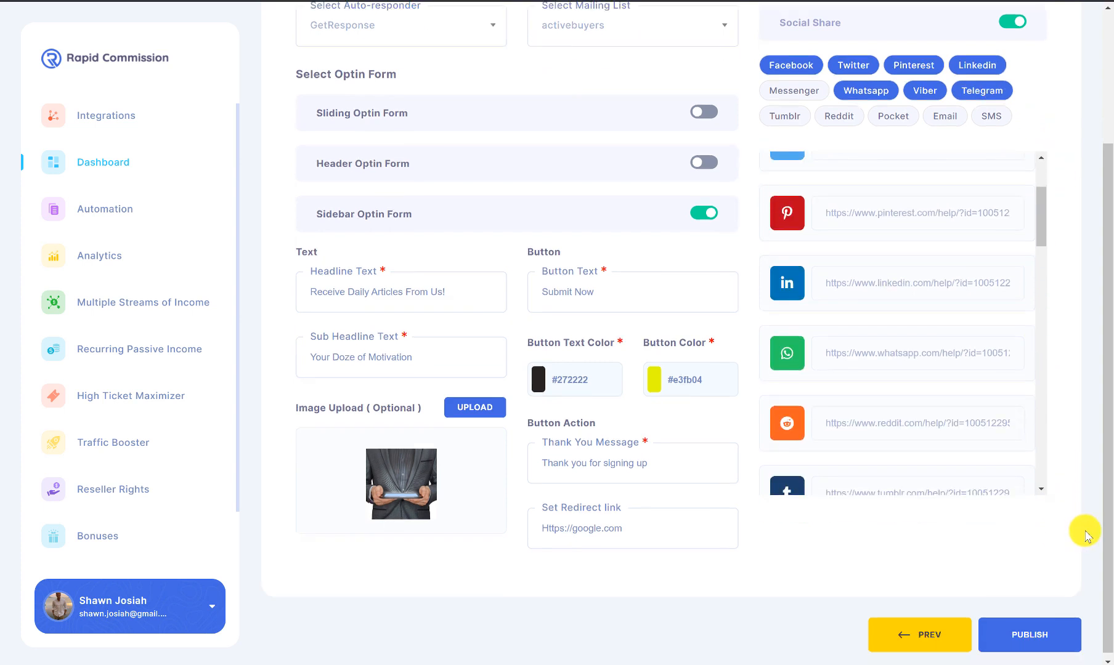
{"action": "scroll", "coordinate": [1042, 224], "scroll_direction": "up", "scroll_amount": 2}
{"action": "left_click", "coordinate": [904, 210]}
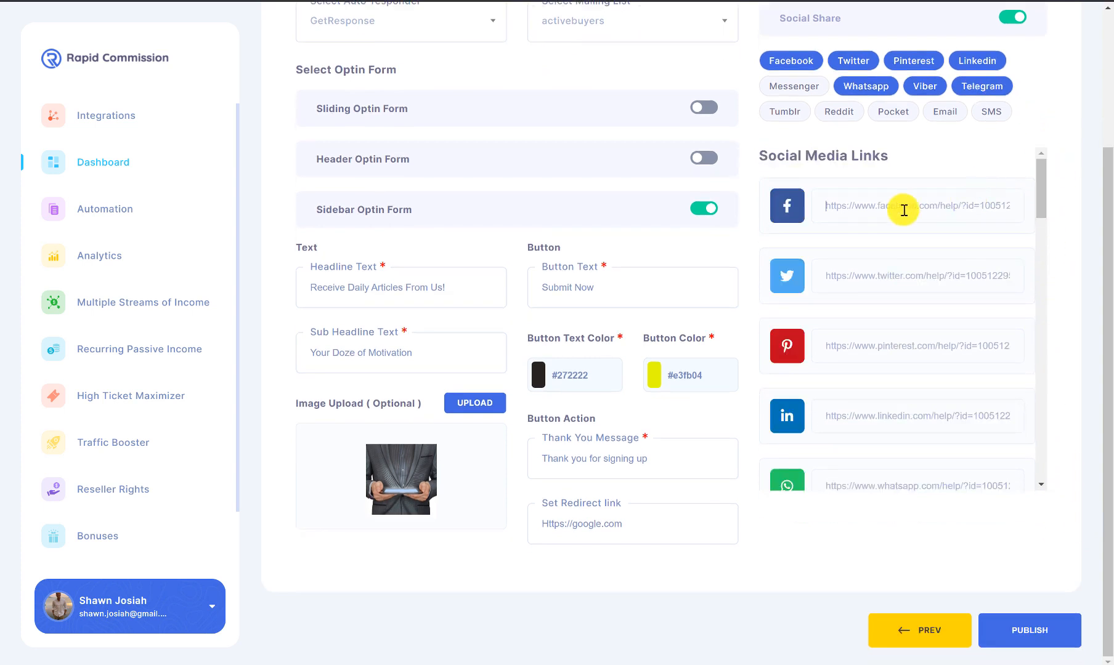
{"action": "left_click", "coordinate": [800, 279]}
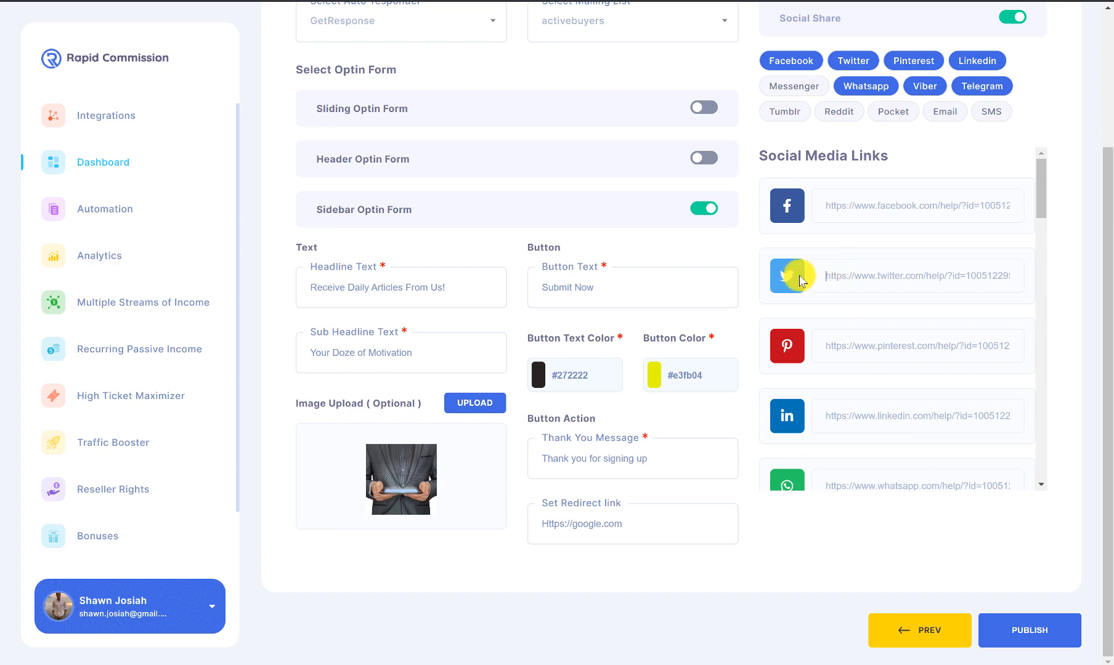
{"action": "scroll", "coordinate": [1038, 217], "scroll_direction": "down", "scroll_amount": 3}
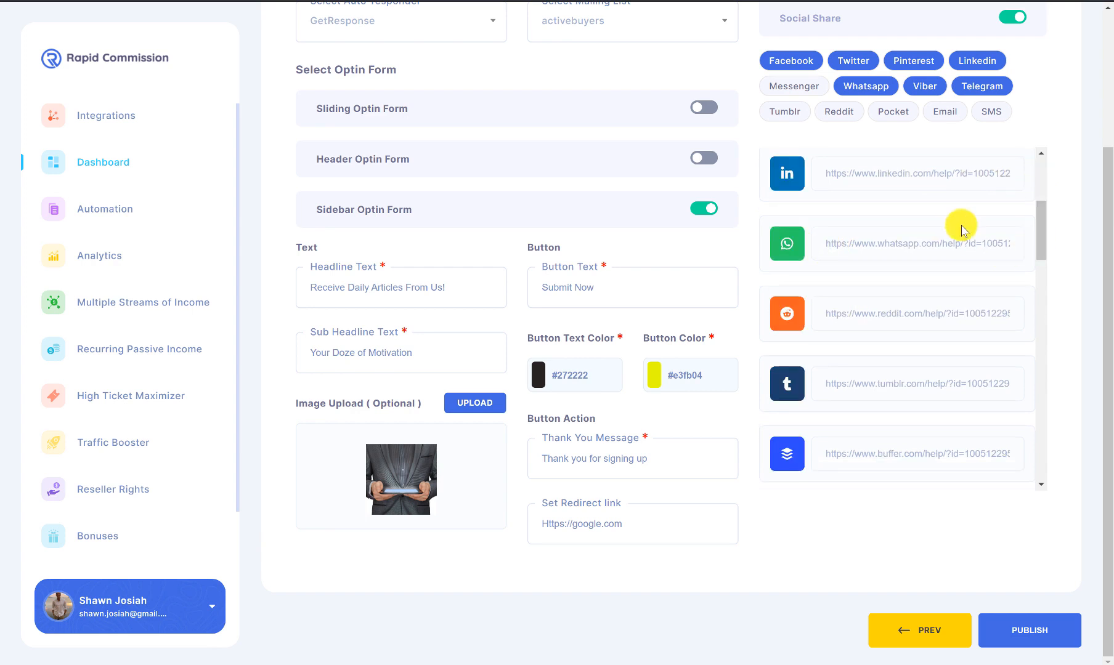
{"action": "scroll", "coordinate": [1048, 234], "scroll_direction": "up", "scroll_amount": 3}
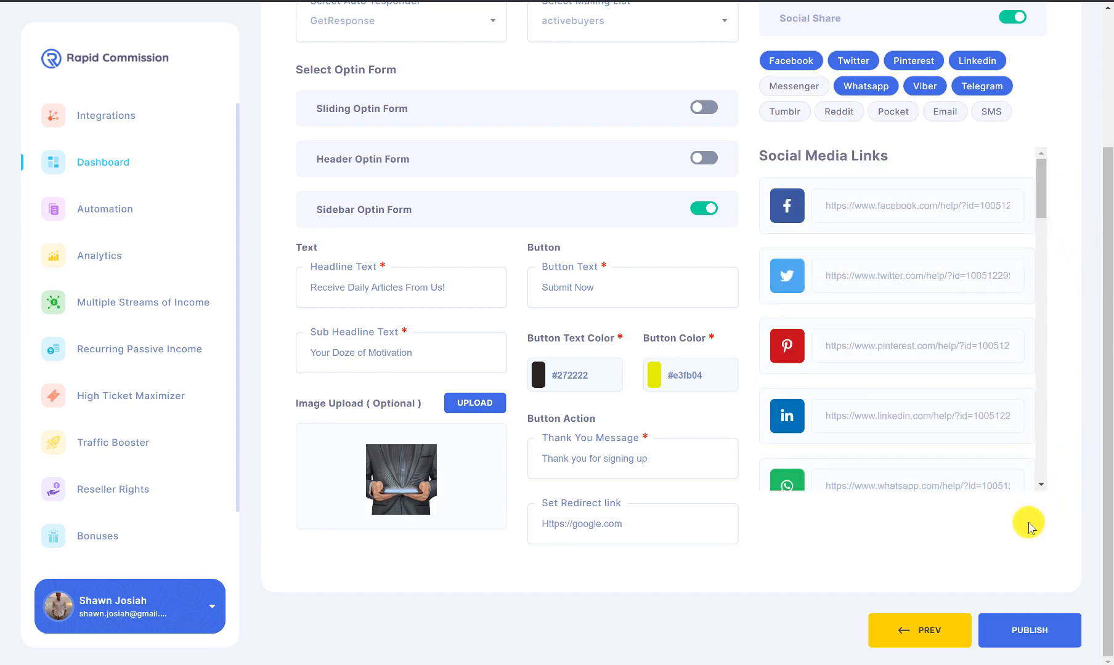
{"action": "left_click", "coordinate": [1062, 626]}
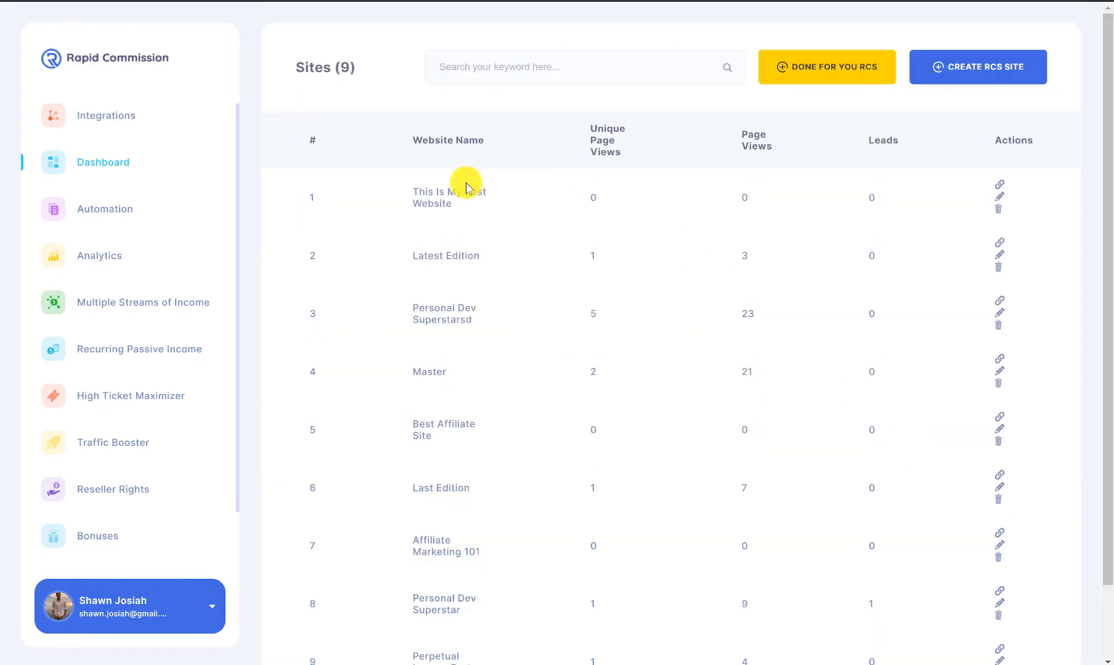
Step: Open 'This Is My Best Website' live from the first row of the Sites list
{"action": "left_click_drag", "start_coordinate": [413, 196], "coordinate": [478, 213]}
{"action": "left_click", "coordinate": [480, 217]}
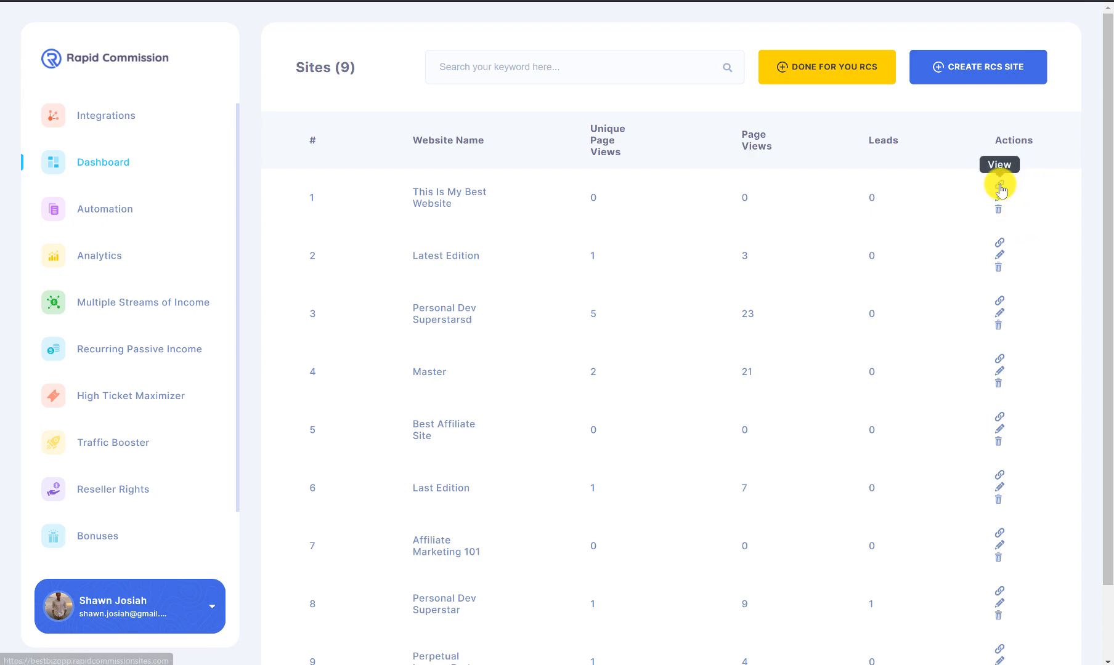
{"action": "left_click", "coordinate": [1000, 182]}
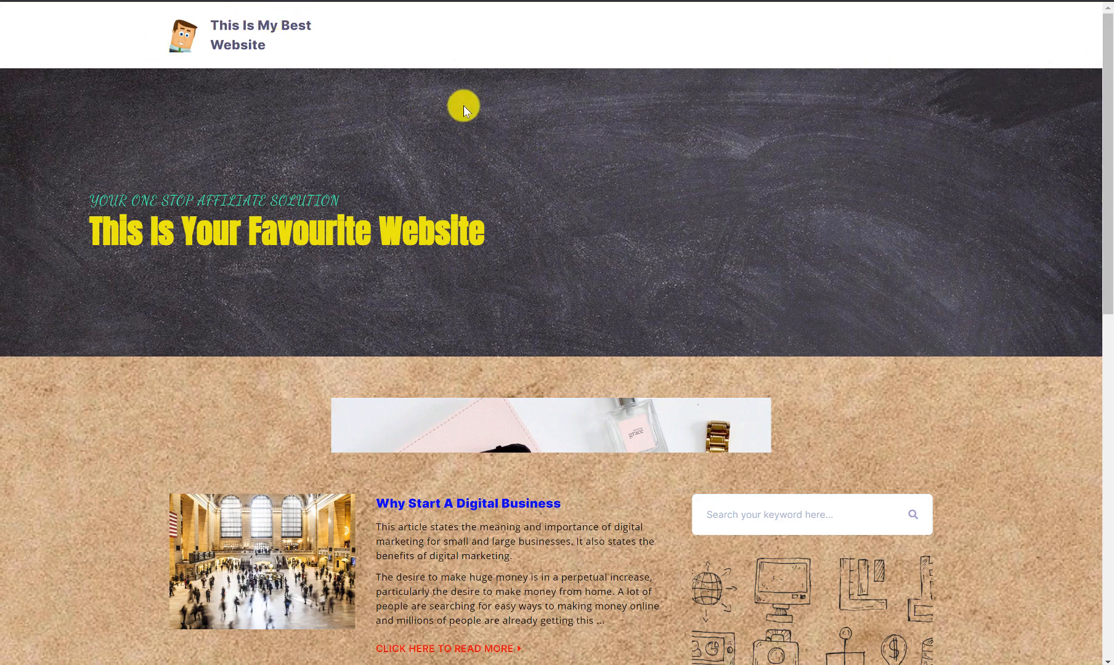
Step: Scroll down to the sidebar optin form and try its name field
{"action": "scroll", "coordinate": [472, 125], "scroll_direction": "down", "scroll_amount": 1}
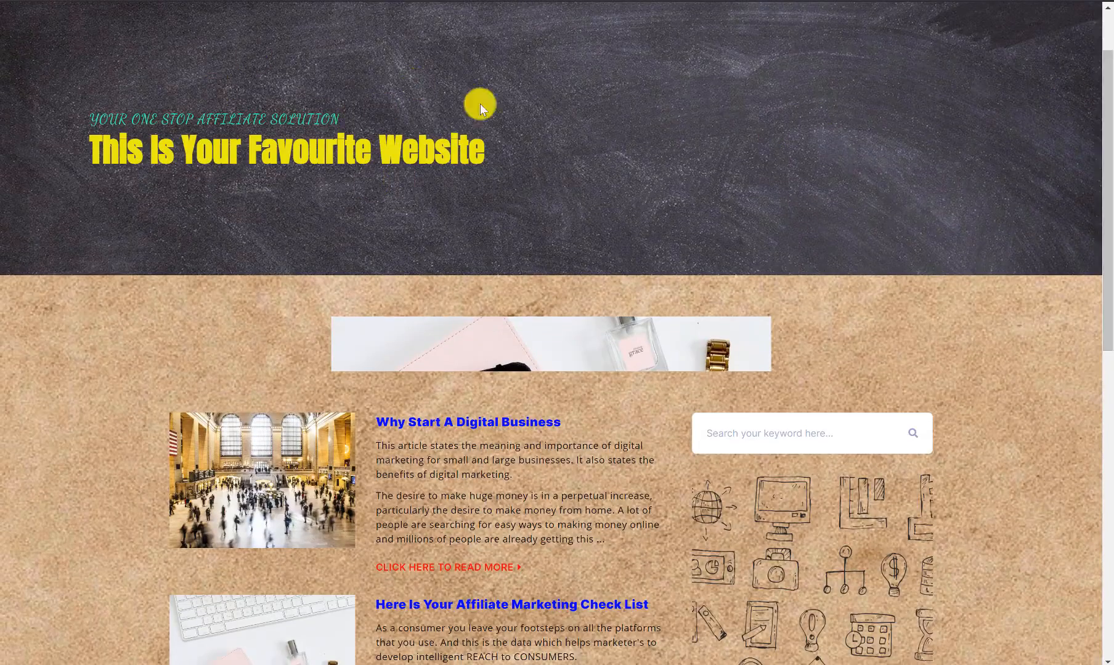
{"action": "scroll", "coordinate": [607, 104], "scroll_direction": "down", "scroll_amount": 2}
{"action": "scroll", "coordinate": [607, 106], "scroll_direction": "down", "scroll_amount": 2}
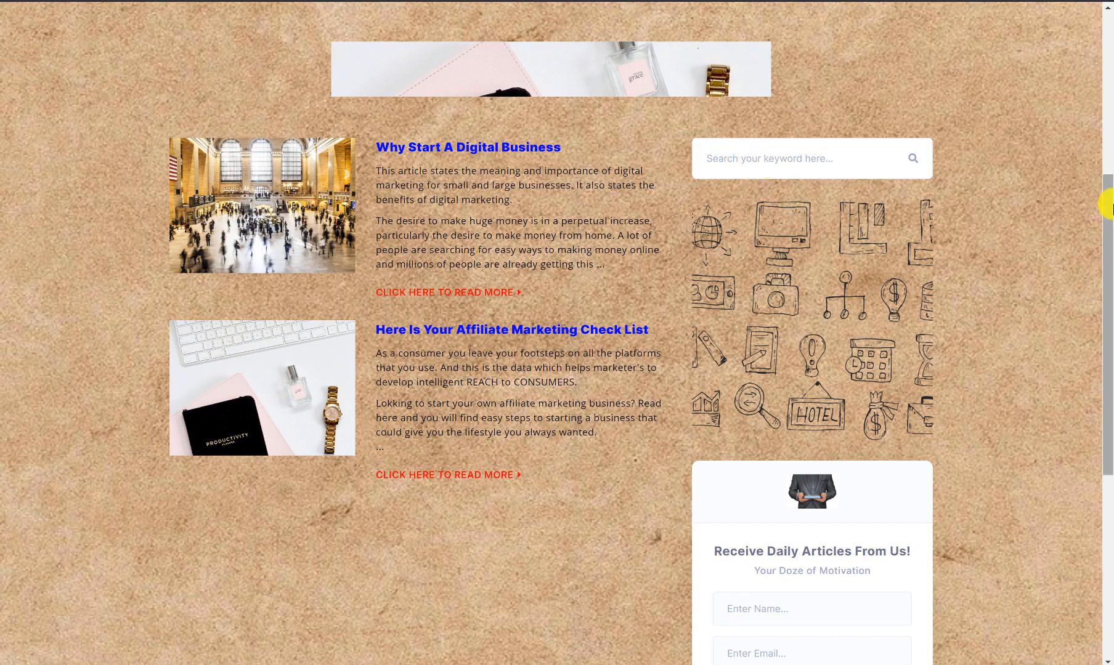
{"action": "left_click_drag", "start_coordinate": [1109, 206], "coordinate": [1109, 222]}
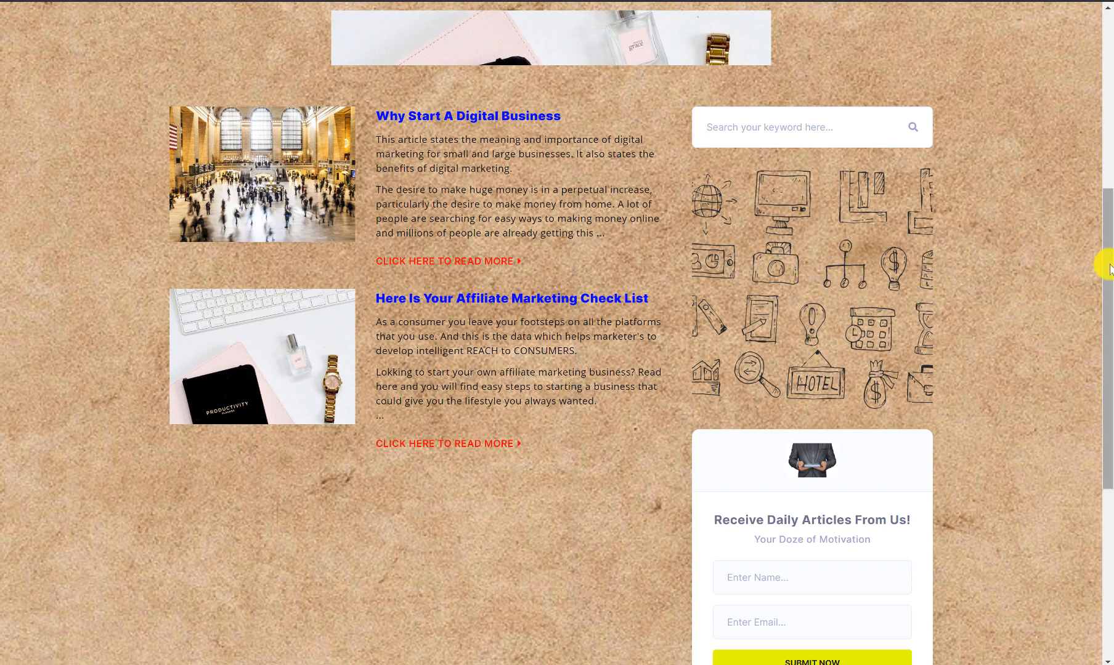
{"action": "scroll", "coordinate": [1105, 296], "scroll_direction": "down", "scroll_amount": 4}
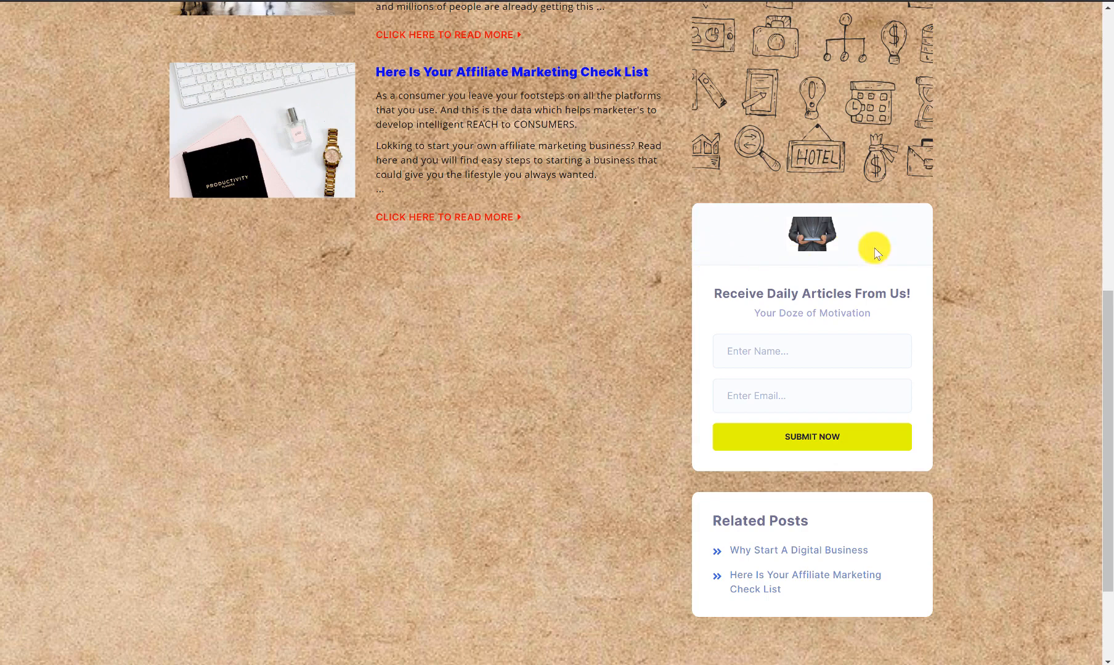
{"action": "left_click_drag", "start_coordinate": [715, 294], "coordinate": [800, 336]}
{"action": "left_click", "coordinate": [894, 299]}
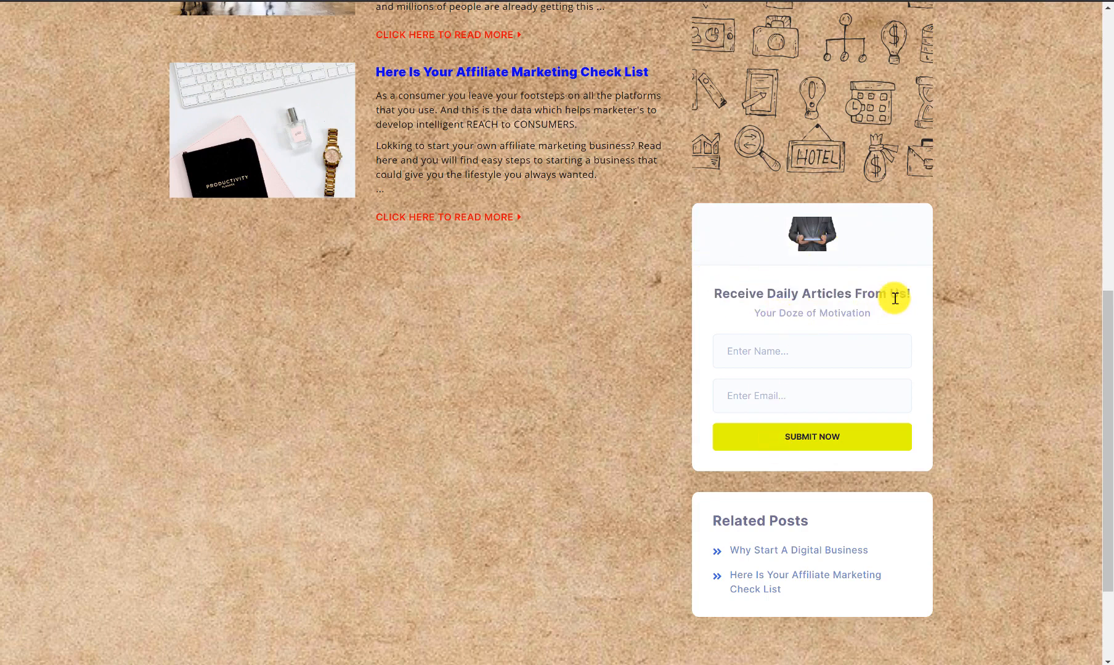
{"action": "left_click", "coordinate": [816, 351]}
{"action": "left_click", "coordinate": [983, 327]}
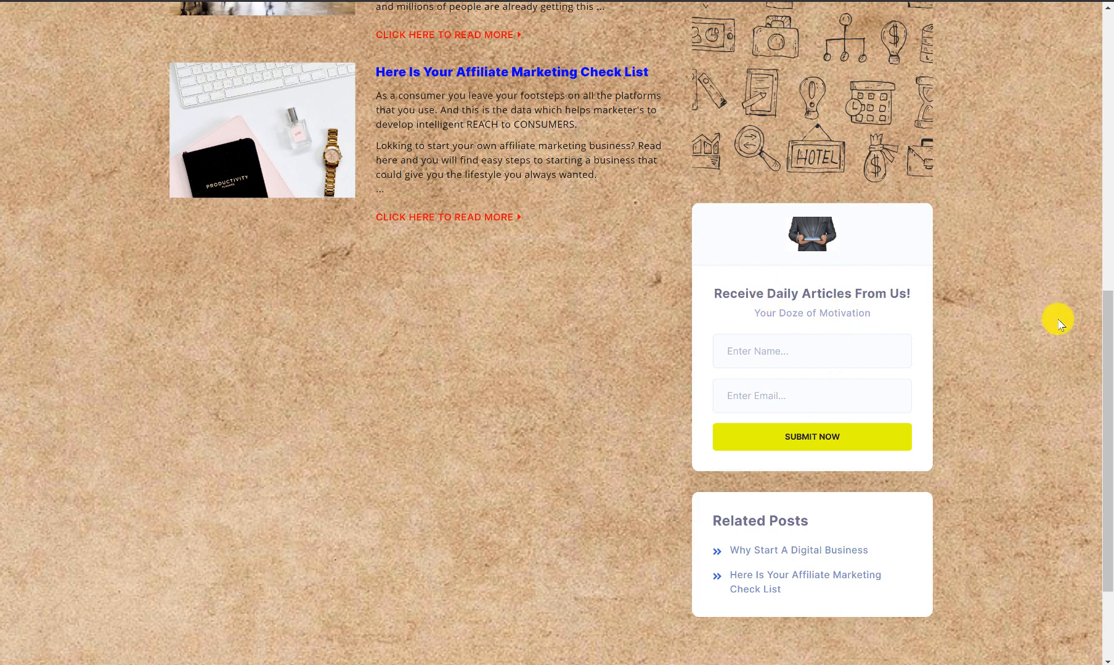
Step: Check the footer, return to the top, and open the 'Why Start A Digital Business' article
{"action": "scroll", "coordinate": [1101, 327], "scroll_direction": "down", "scroll_amount": 1}
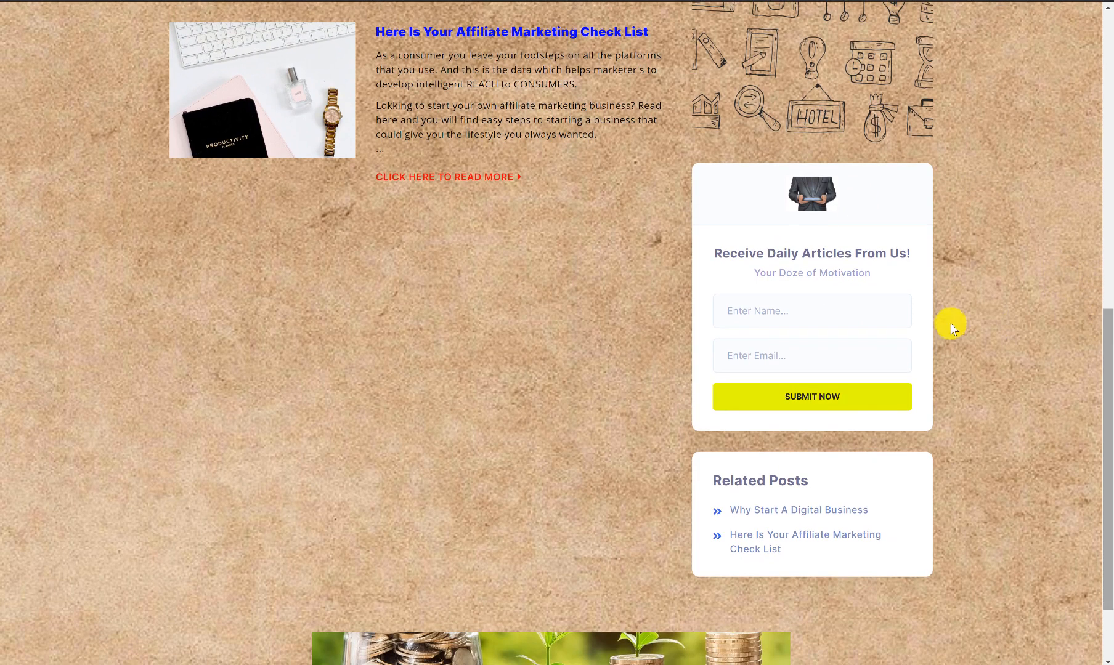
{"action": "scroll", "coordinate": [1101, 355], "scroll_direction": "down", "scroll_amount": 2}
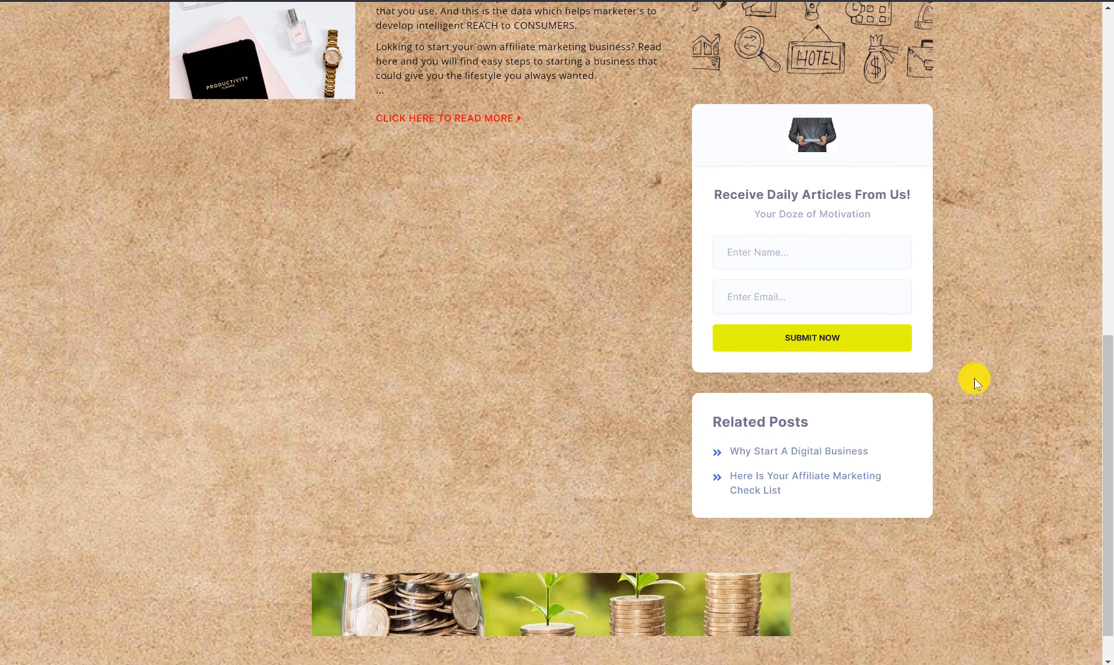
{"action": "scroll", "coordinate": [972, 380], "scroll_direction": "down", "scroll_amount": 1}
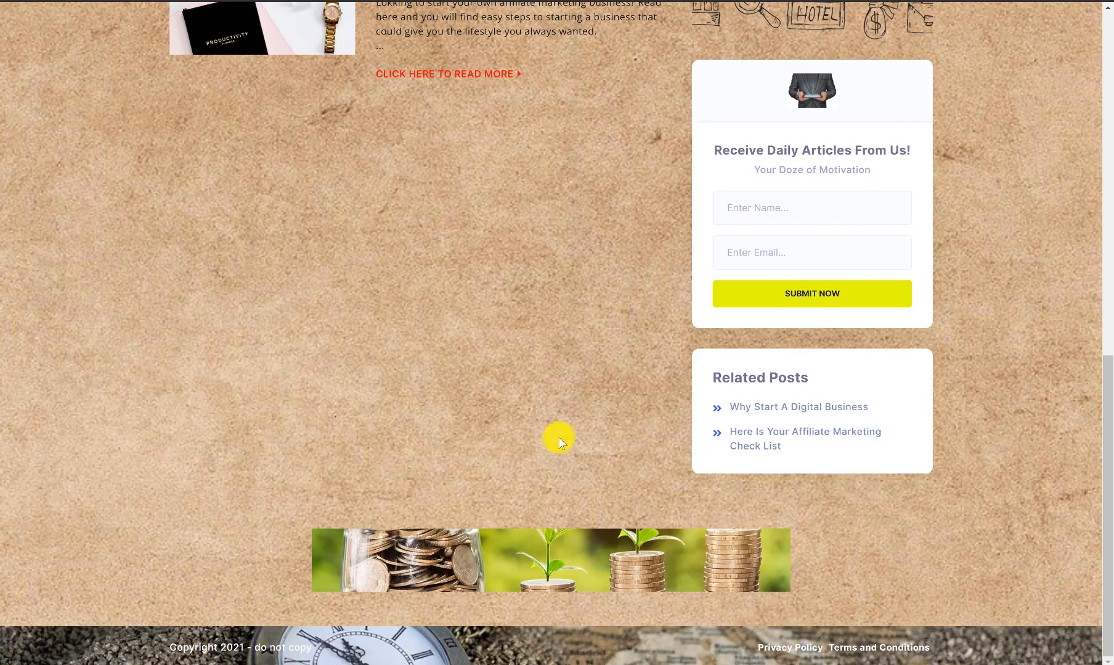
{"action": "key", "text": "Home"}
{"action": "scroll", "coordinate": [558, 421], "scroll_direction": "down", "scroll_amount": 4}
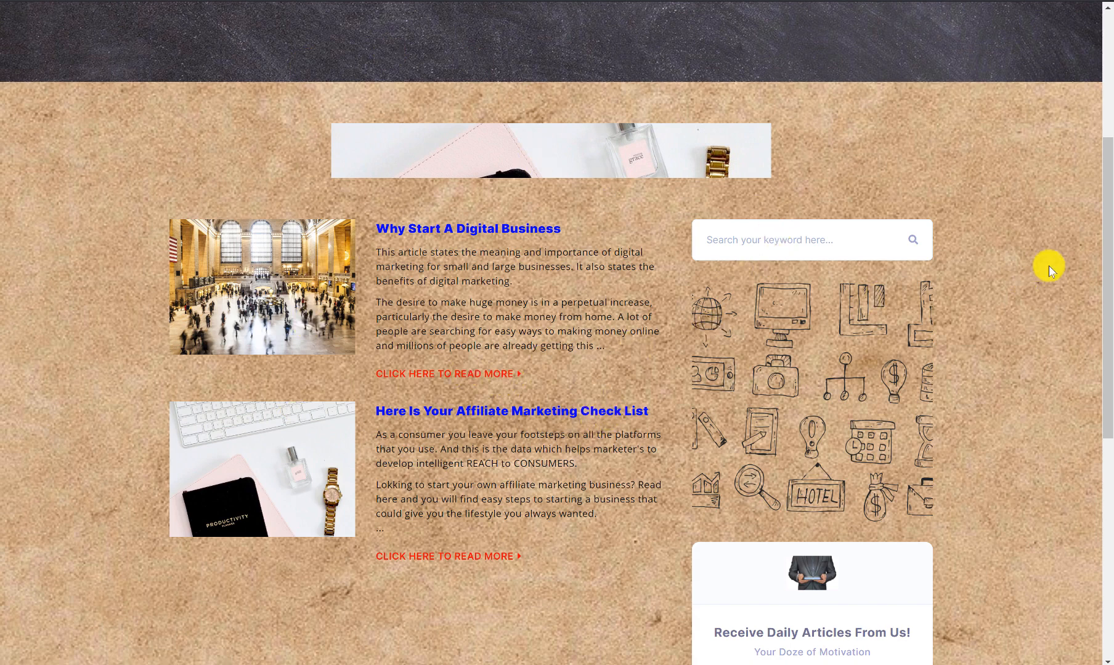
{"action": "left_click_drag", "start_coordinate": [1107, 272], "coordinate": [1107, 287]}
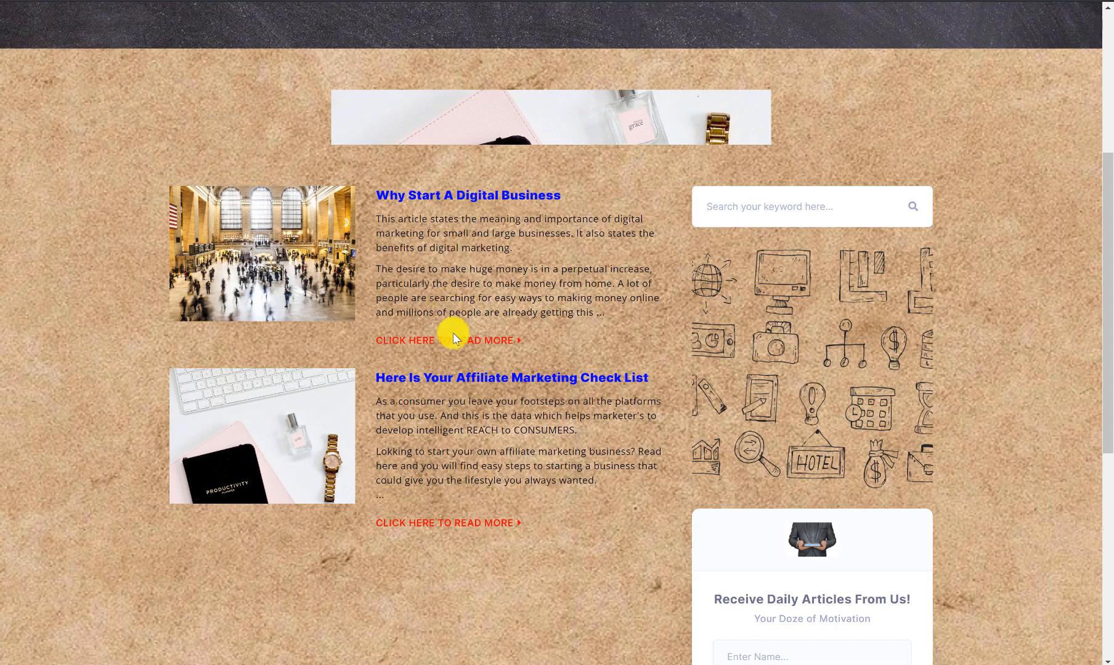
{"action": "left_click", "coordinate": [501, 335]}
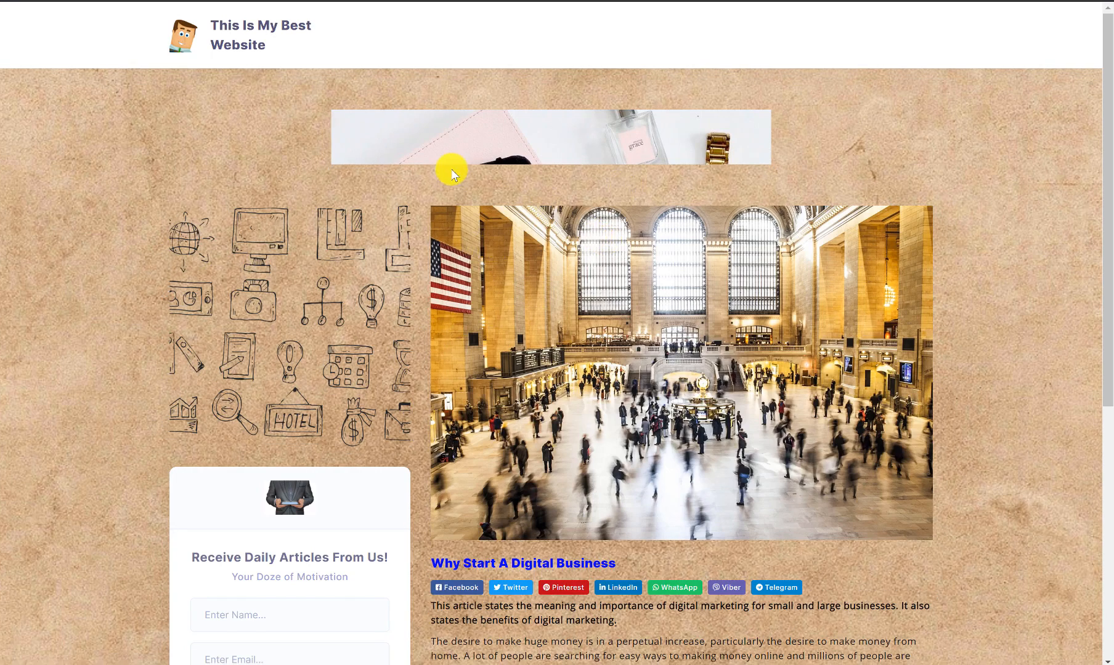
Step: Read through the article text down to the yellow affiliate button
{"action": "scroll", "coordinate": [527, 157], "scroll_direction": "down", "scroll_amount": 2}
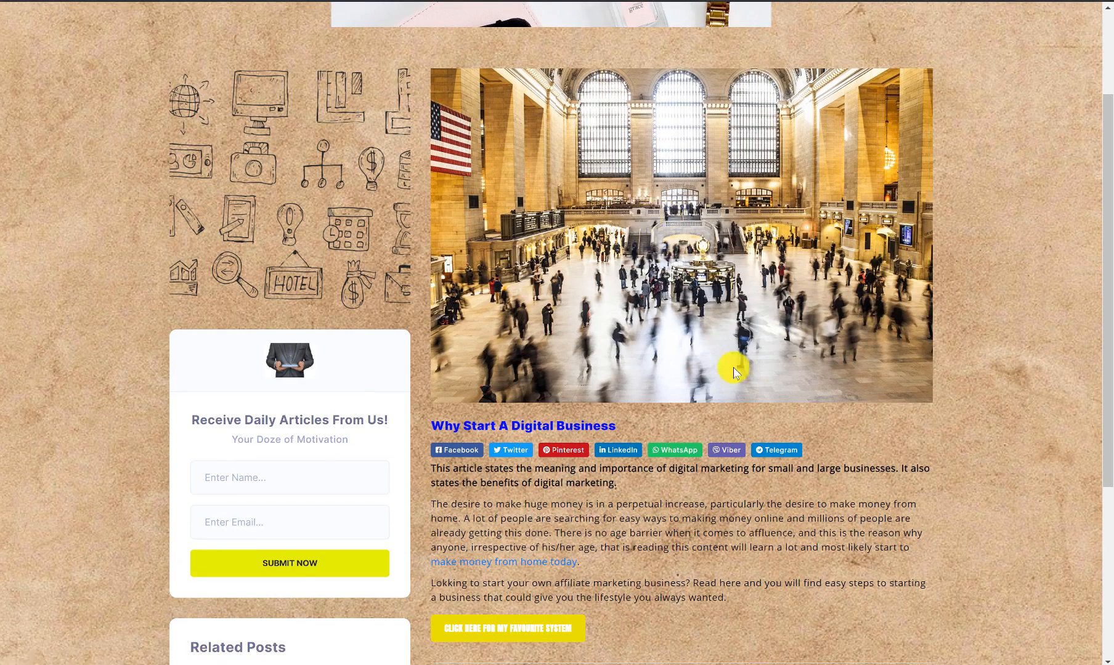
{"action": "scroll", "coordinate": [432, 191], "scroll_direction": "up", "scroll_amount": 2}
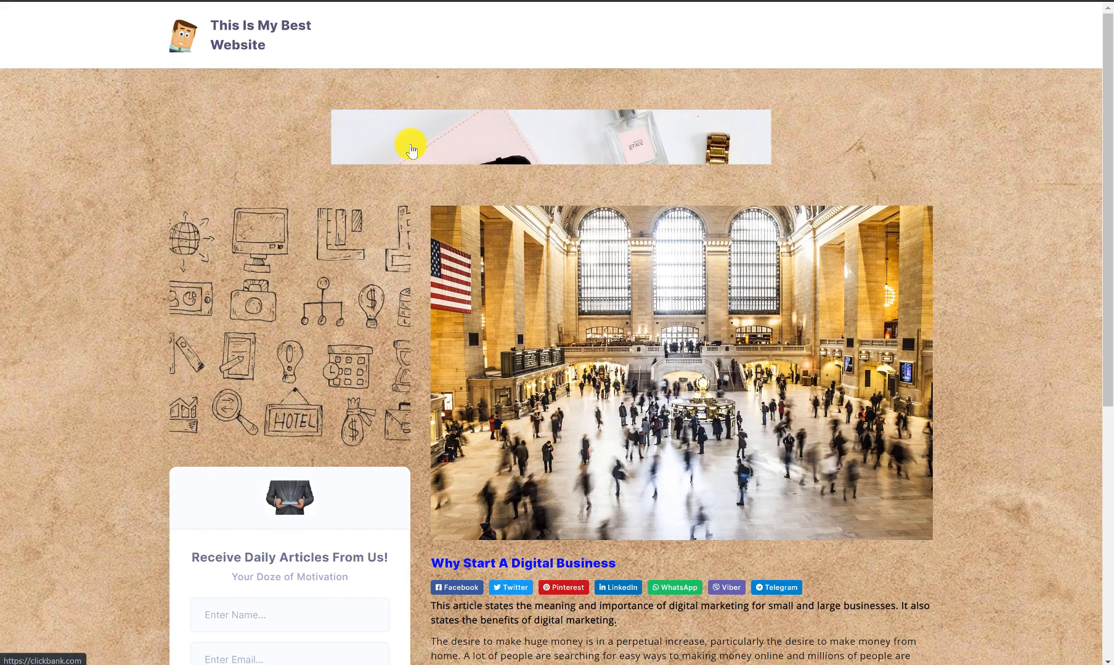
{"action": "scroll", "coordinate": [357, 146], "scroll_direction": "down", "scroll_amount": 2}
{"action": "scroll", "coordinate": [228, 210], "scroll_direction": "down", "scroll_amount": 2}
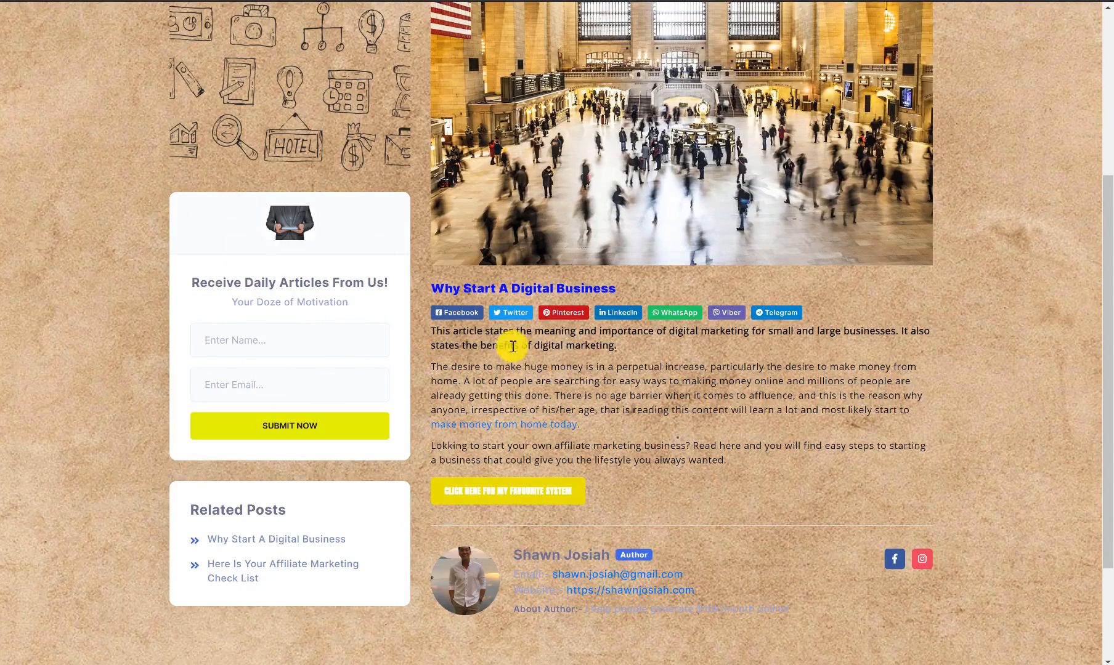
{"action": "left_click_drag", "start_coordinate": [435, 339], "coordinate": [823, 478]}
{"action": "left_click", "coordinate": [946, 442]}
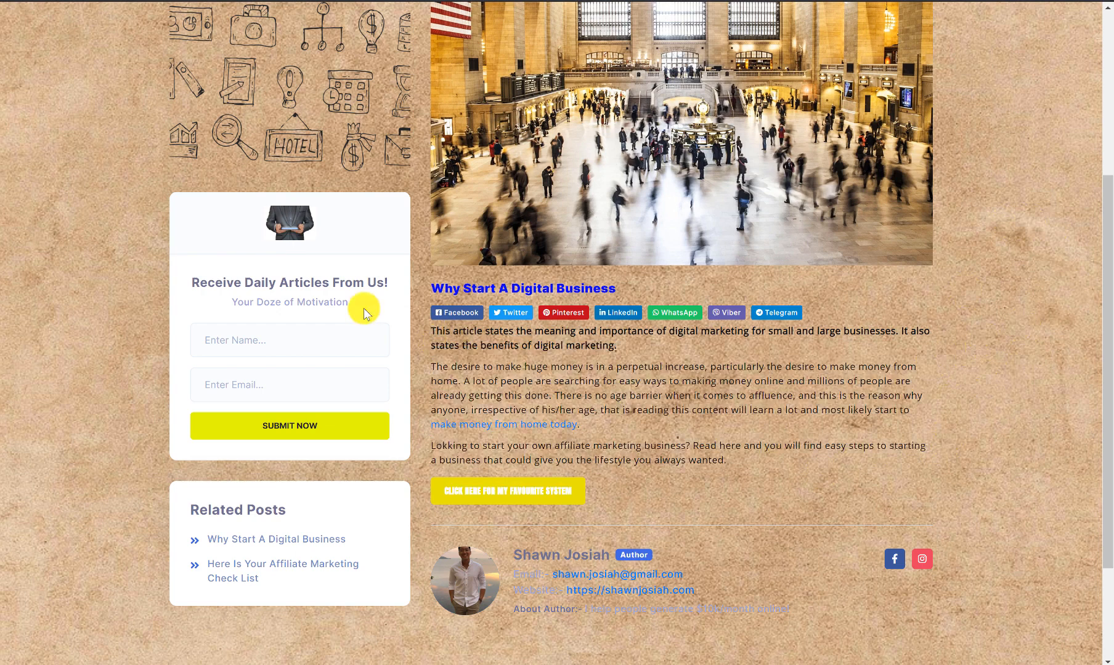
{"action": "left_click_drag", "start_coordinate": [1102, 255], "coordinate": [1086, 308]}
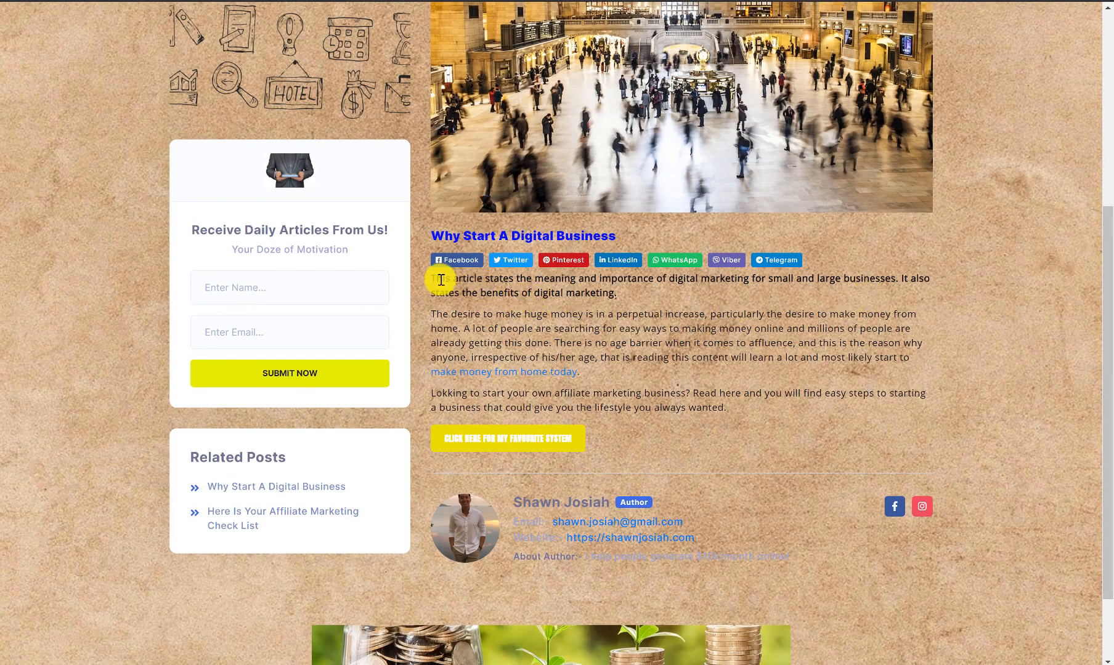
{"action": "left_click_drag", "start_coordinate": [437, 279], "coordinate": [752, 413]}
{"action": "left_click", "coordinate": [698, 395]}
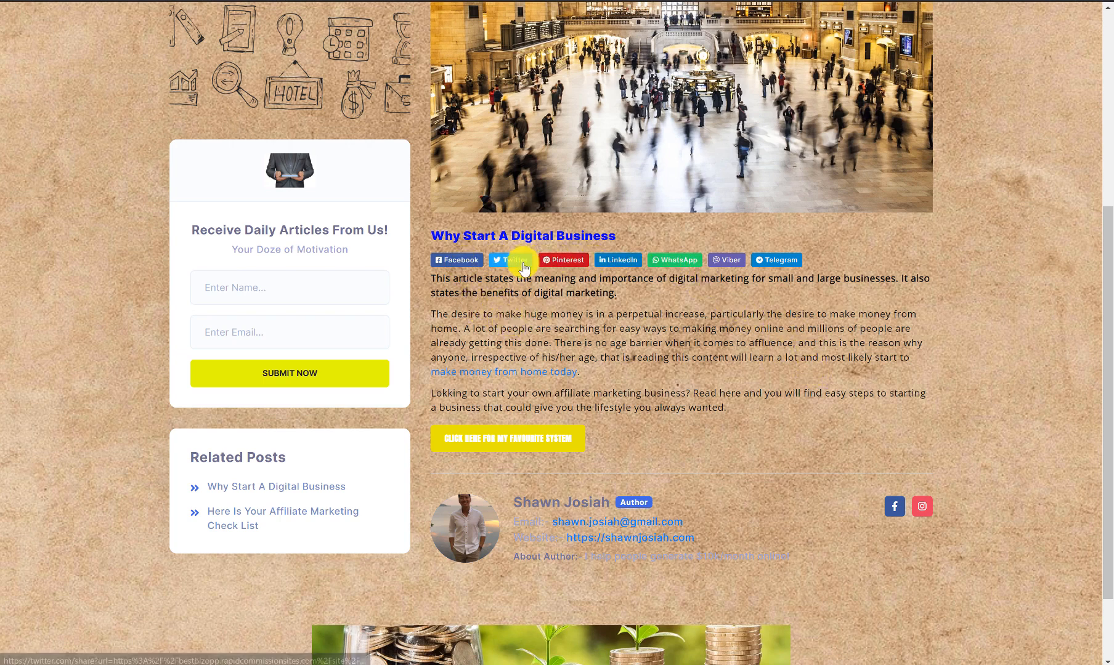
Step: Open the yellow affiliate button's link in a new tab and switch to it
{"action": "scroll", "coordinate": [559, 315], "scroll_direction": "down", "scroll_amount": 2}
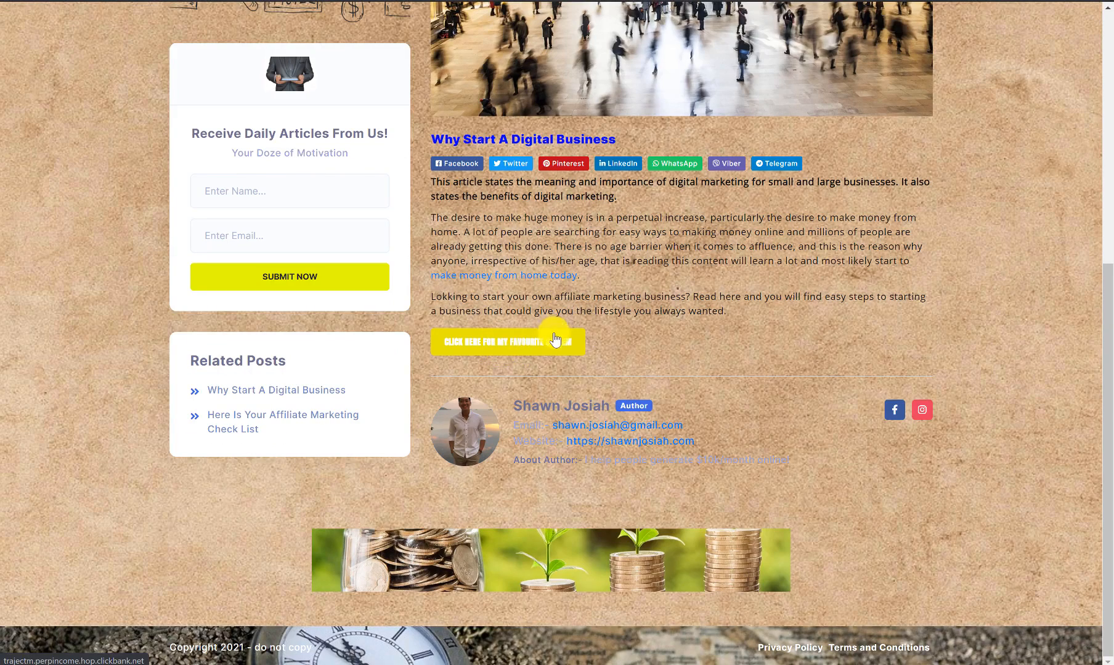
{"action": "right_click", "coordinate": [529, 352]}
{"action": "left_click", "coordinate": [532, 356]}
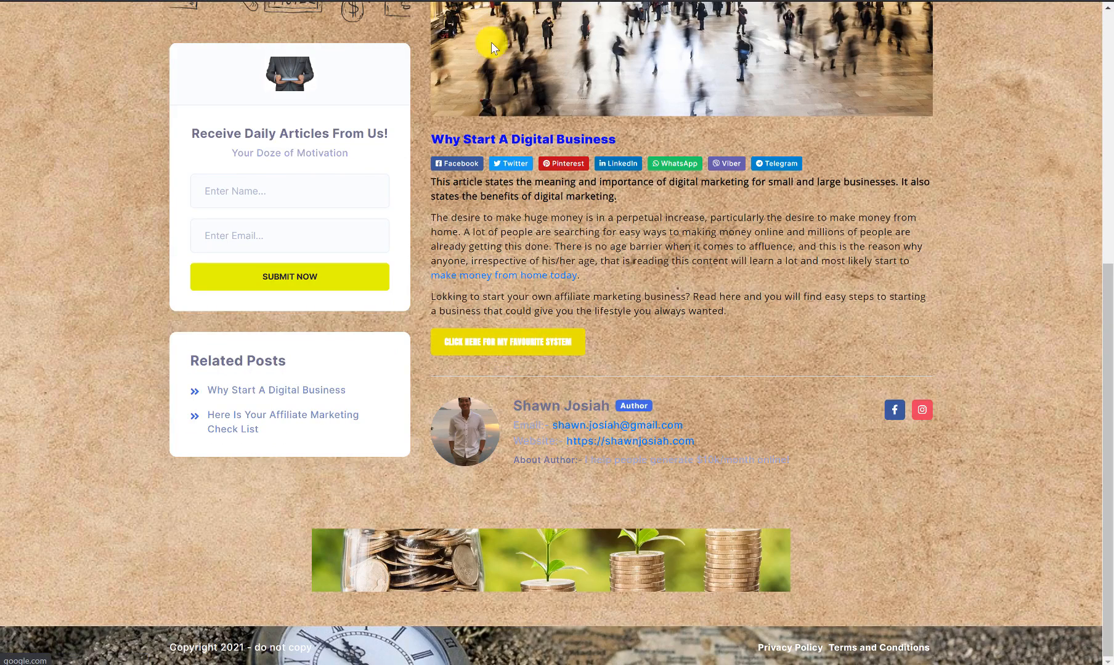
{"action": "left_click", "coordinate": [379, 0]}
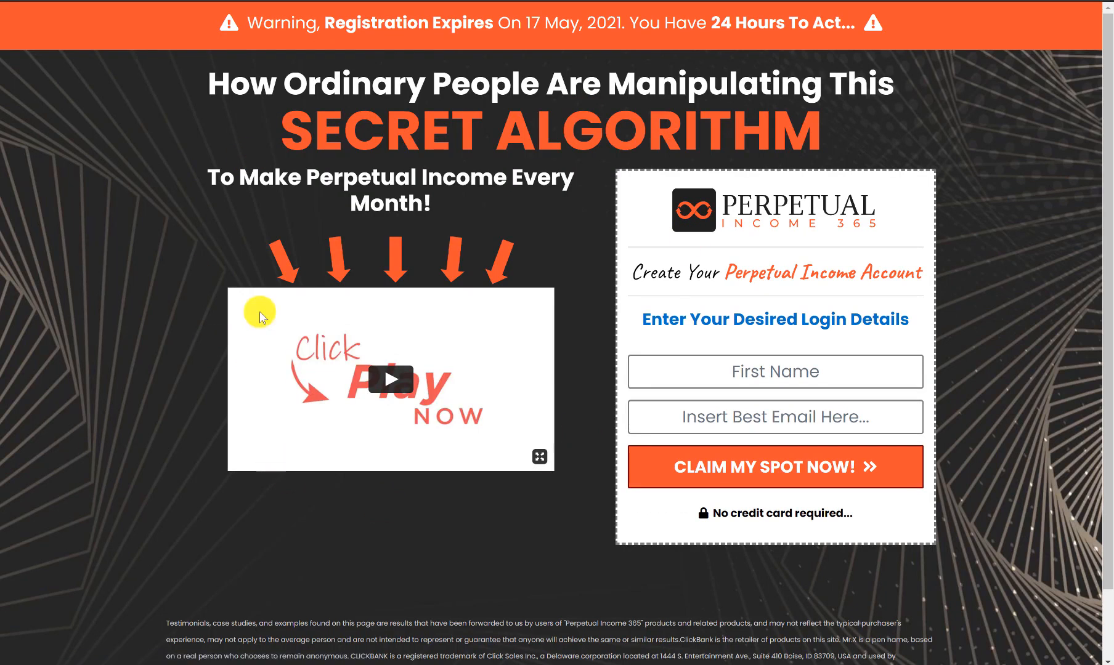
Step: Dismiss the WAIT popup and close the sales page with Ctrl+W
{"action": "mouse_move", "coordinate": [339, 2]}
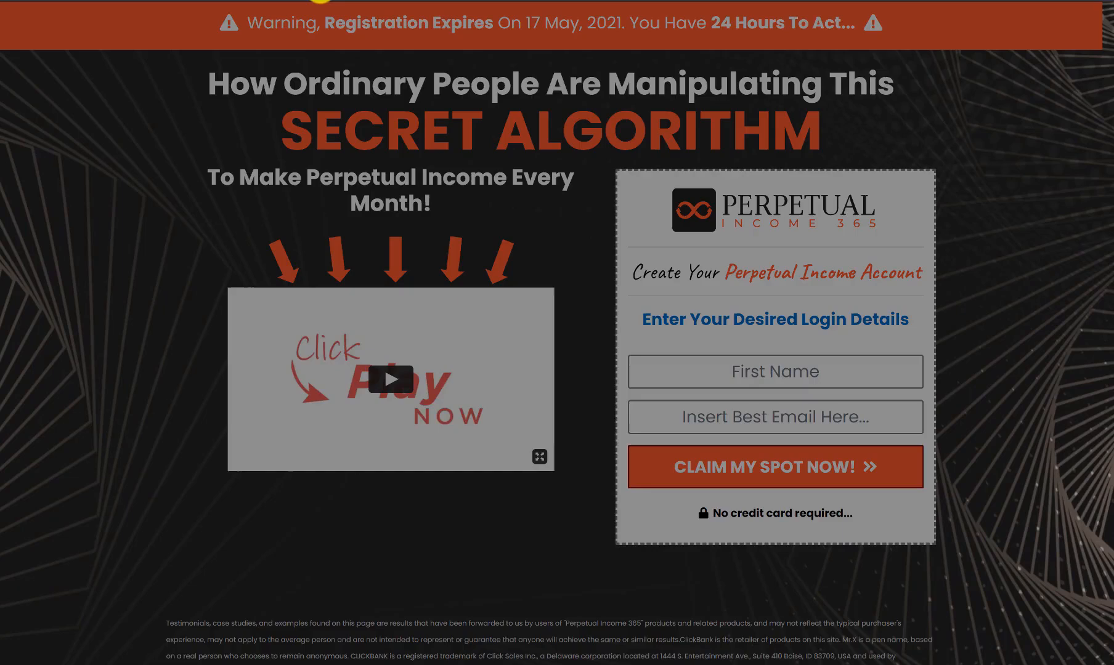
{"action": "left_click", "coordinate": [149, 157]}
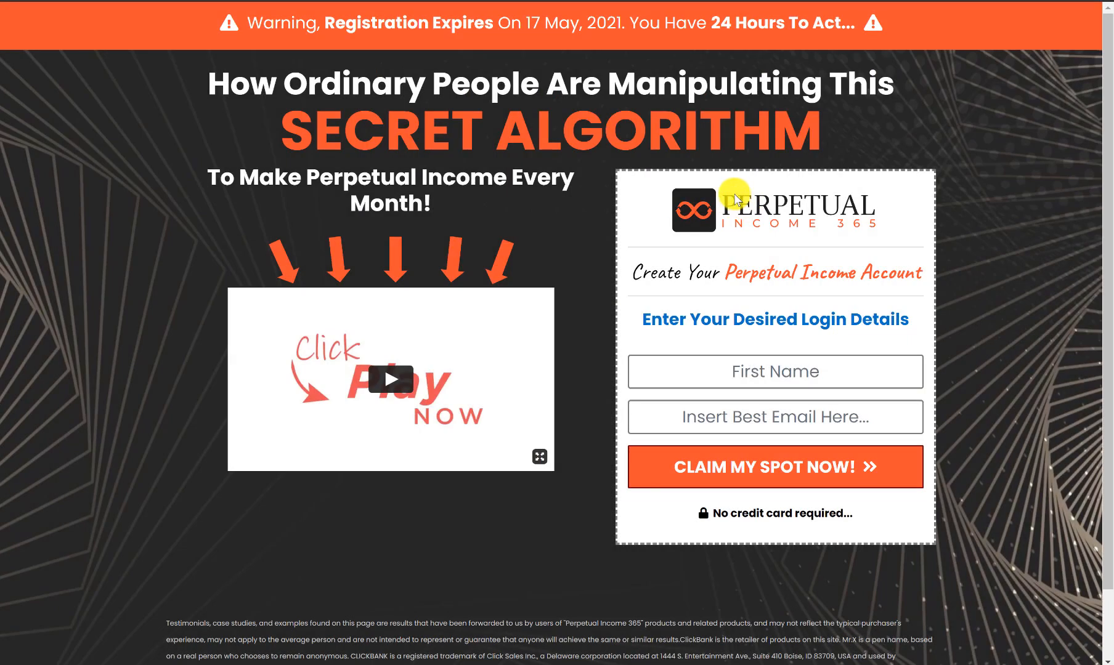
{"action": "key", "text": "ctrl+w"}
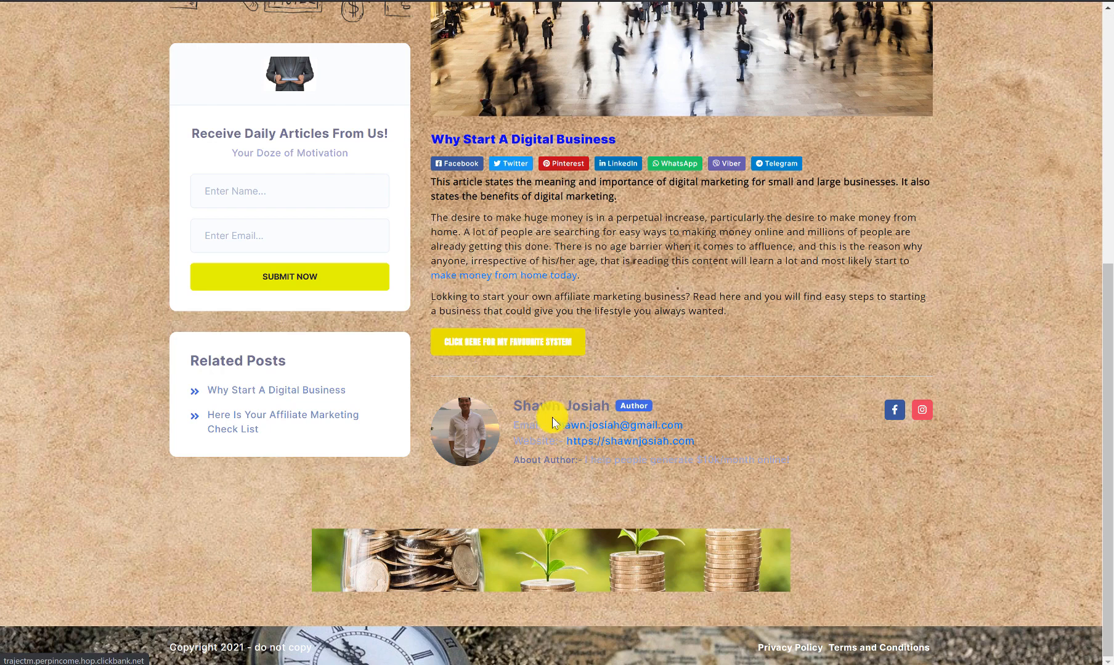
{"action": "left_click_drag", "start_coordinate": [516, 404], "coordinate": [792, 485]}
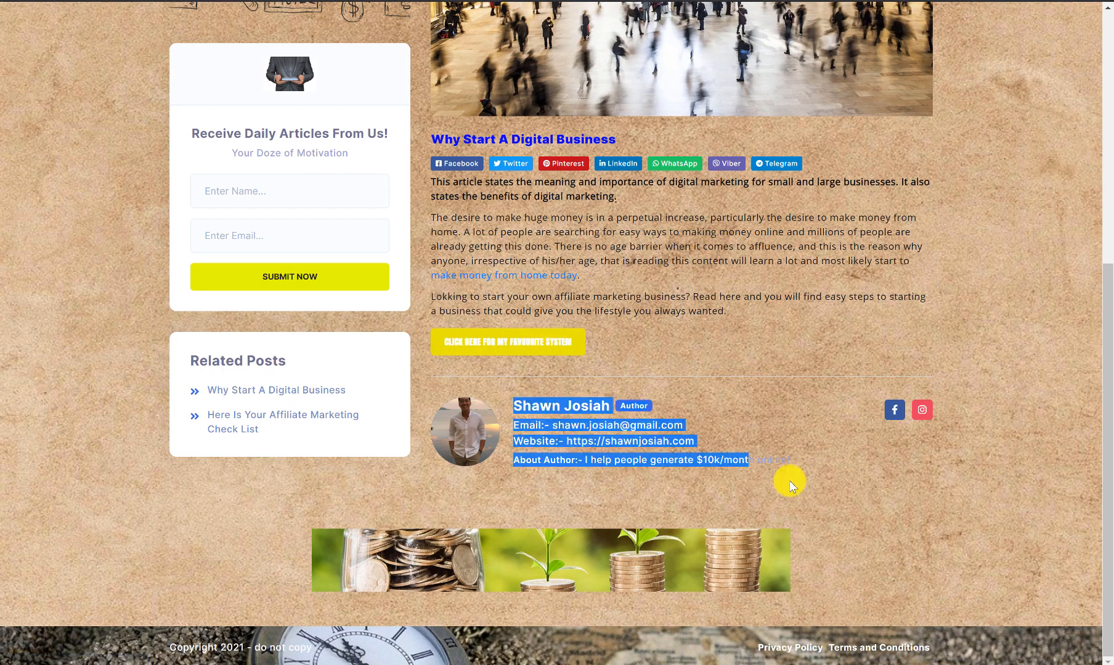
{"action": "left_click", "coordinate": [812, 487]}
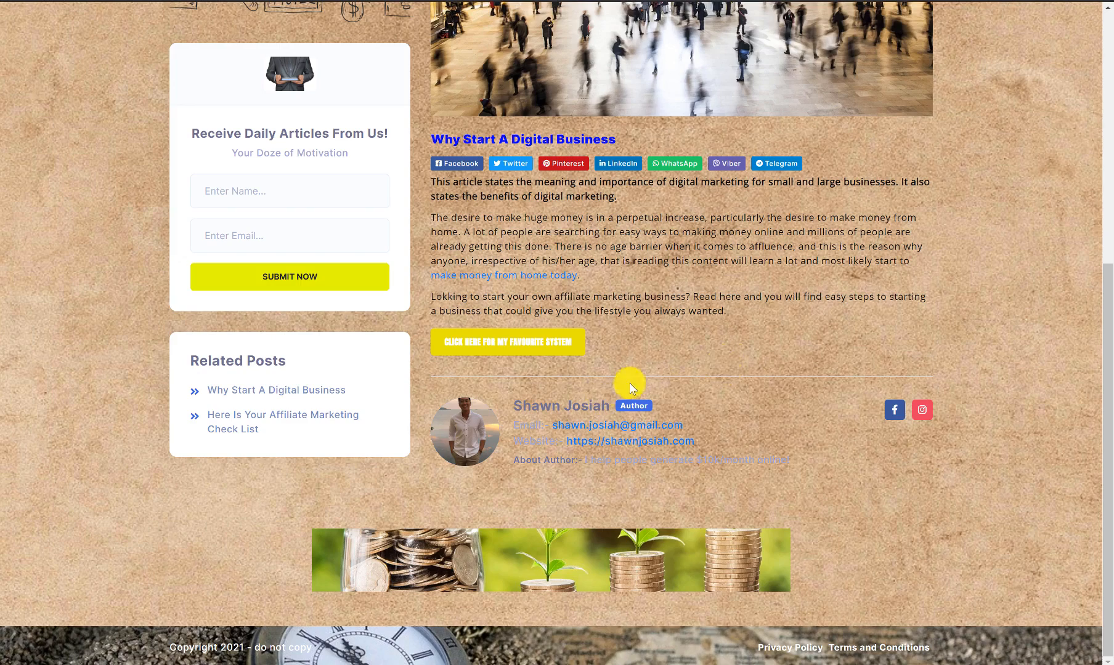
{"action": "scroll", "coordinate": [743, 334], "scroll_direction": "up", "scroll_amount": 7}
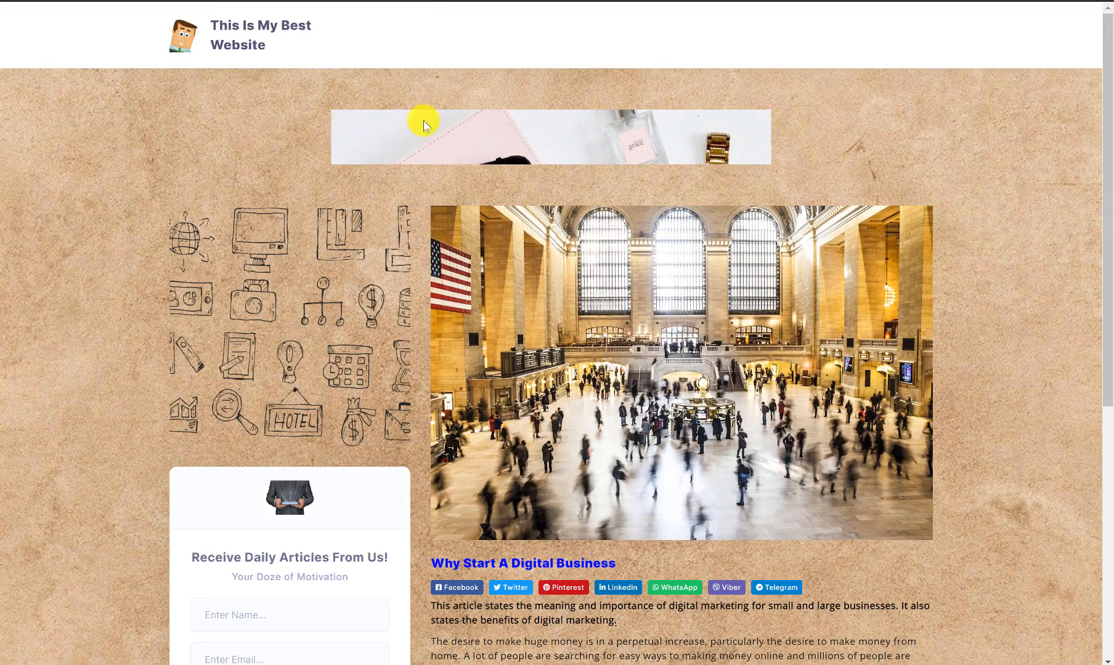
{"action": "left_click", "coordinate": [252, 48]}
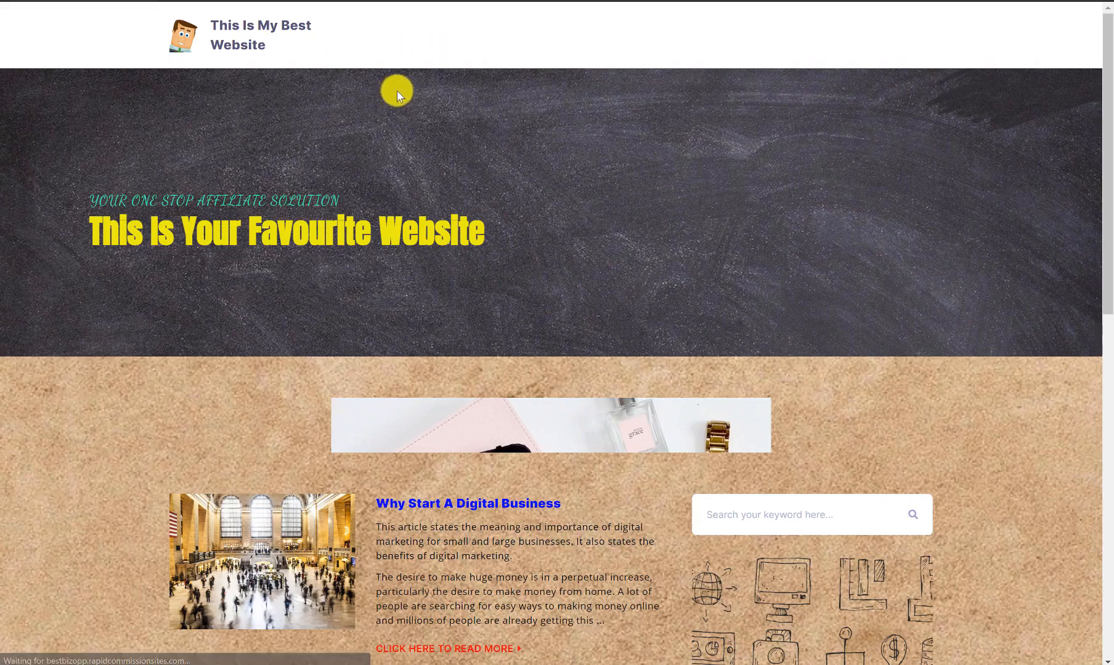
{"action": "scroll", "coordinate": [430, 117], "scroll_direction": "down", "scroll_amount": 2}
{"action": "scroll", "coordinate": [431, 118], "scroll_direction": "up", "scroll_amount": 2}
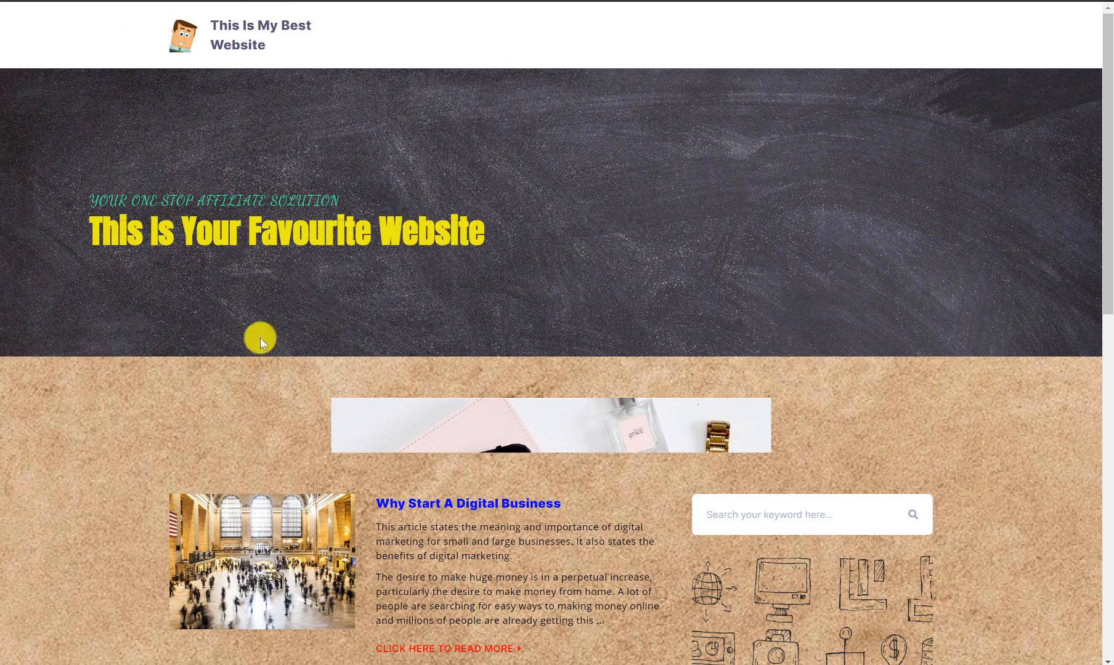
{"action": "scroll", "coordinate": [750, 387], "scroll_direction": "down", "scroll_amount": 4}
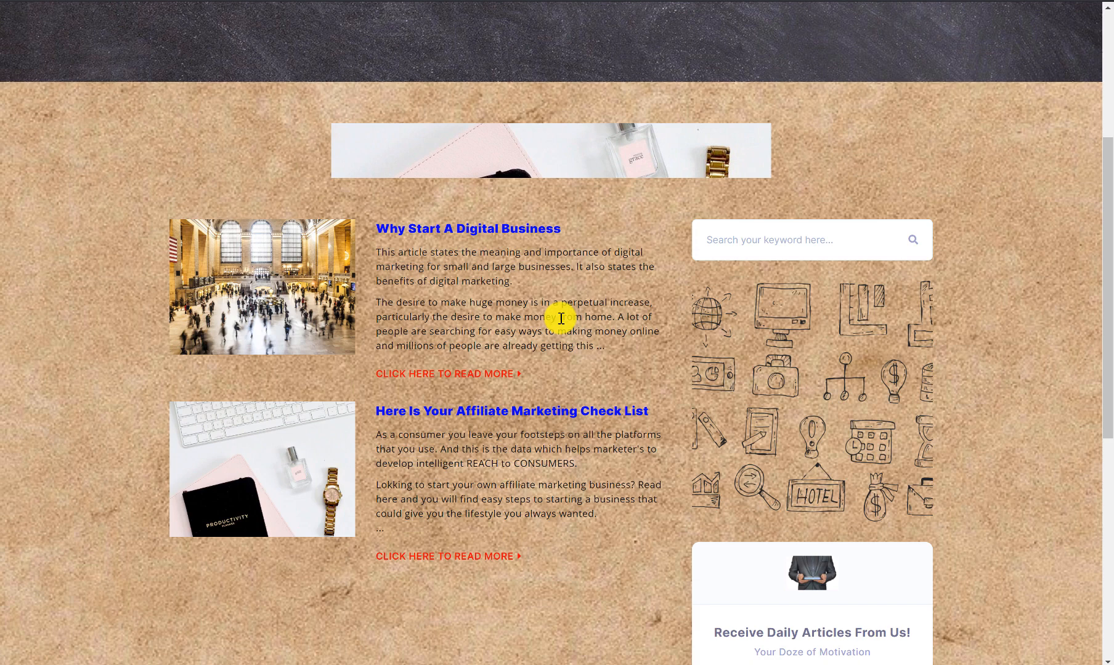
{"action": "left_click", "coordinate": [466, 374]}
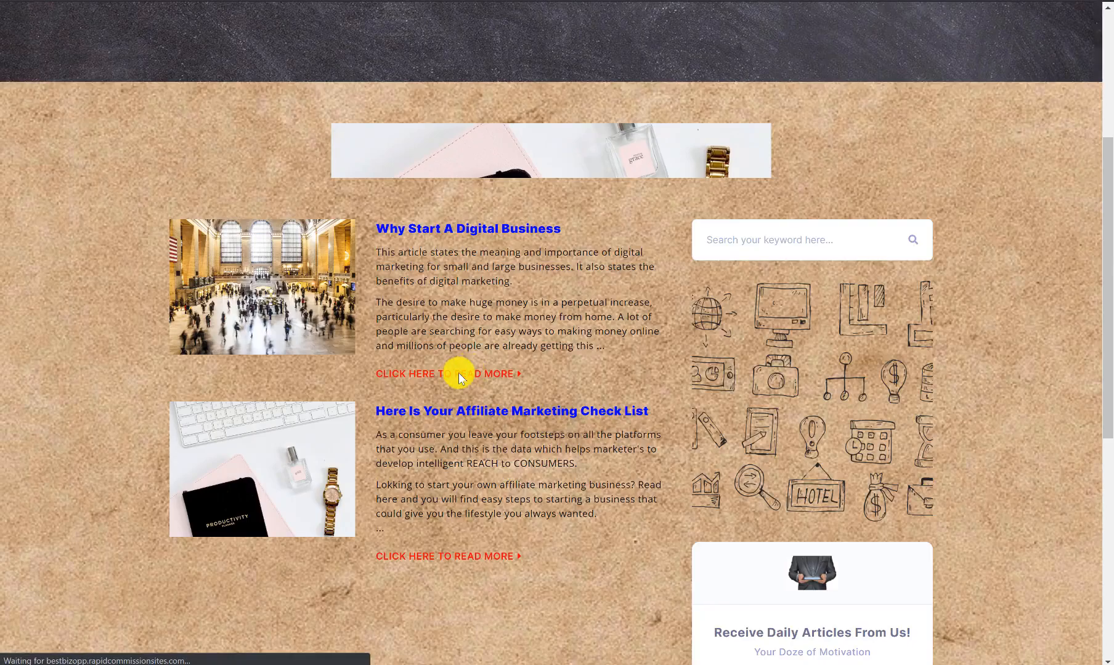
{"action": "scroll", "coordinate": [488, 348], "scroll_direction": "down", "scroll_amount": 5}
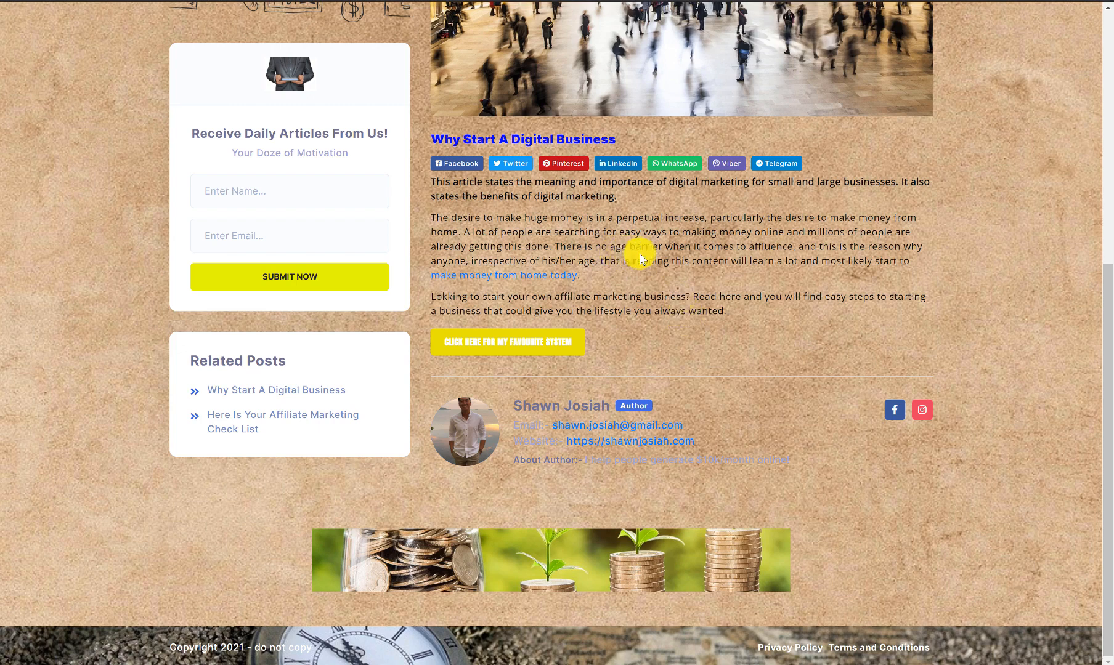
{"action": "scroll", "coordinate": [640, 257], "scroll_direction": "up", "scroll_amount": 7}
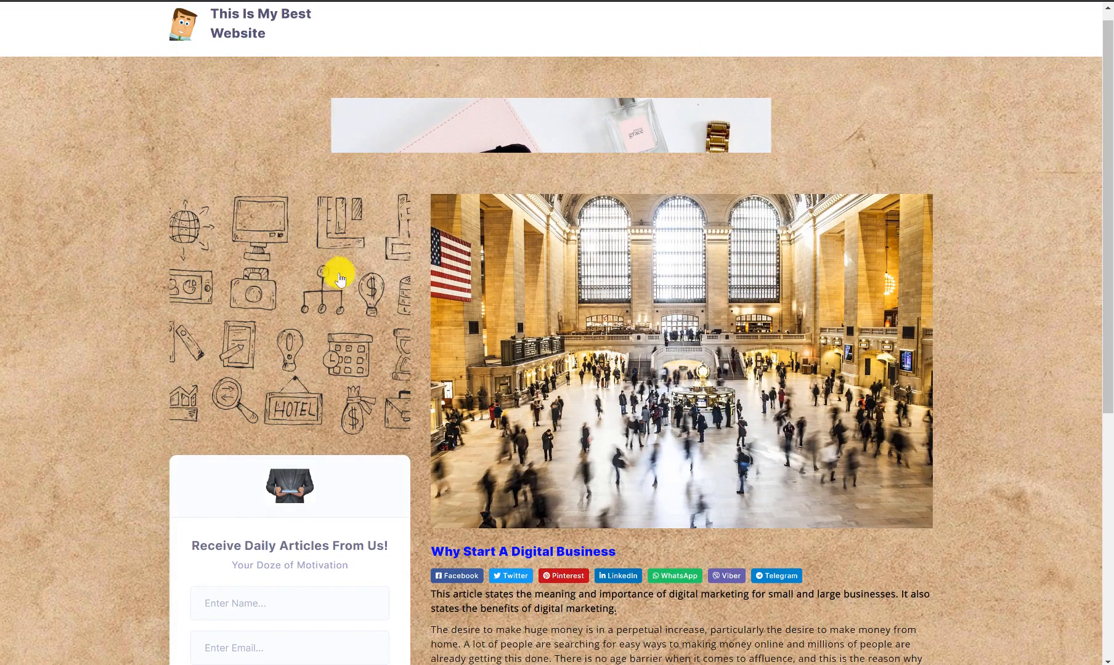
{"action": "scroll", "coordinate": [308, 244], "scroll_direction": "up", "scroll_amount": 1}
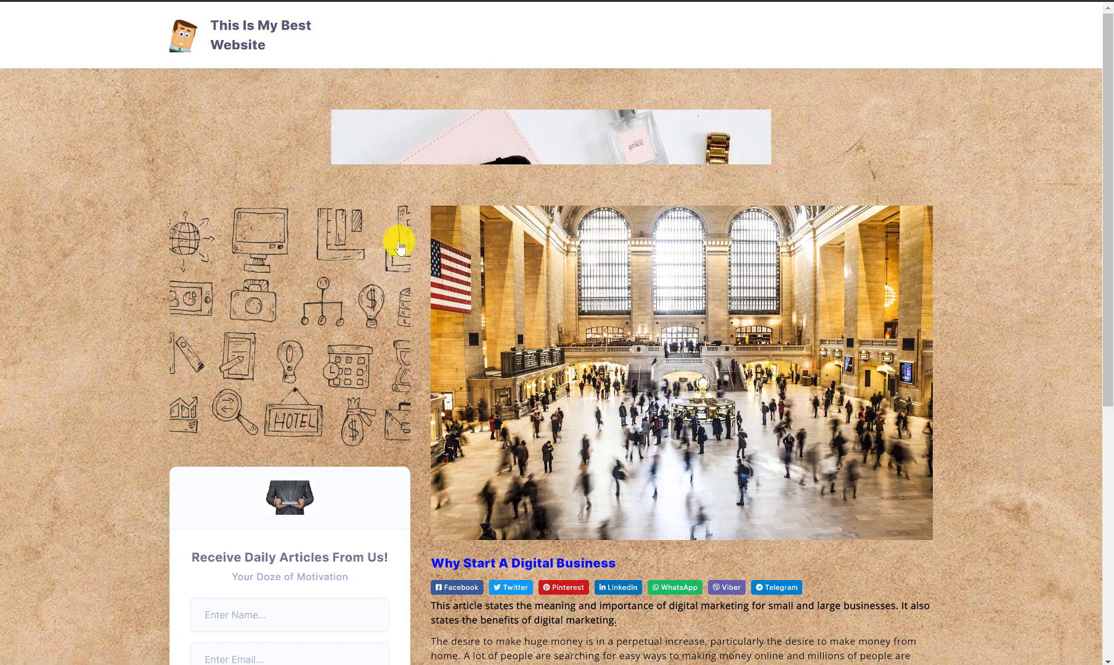
{"action": "scroll", "coordinate": [585, 274], "scroll_direction": "down", "scroll_amount": 4}
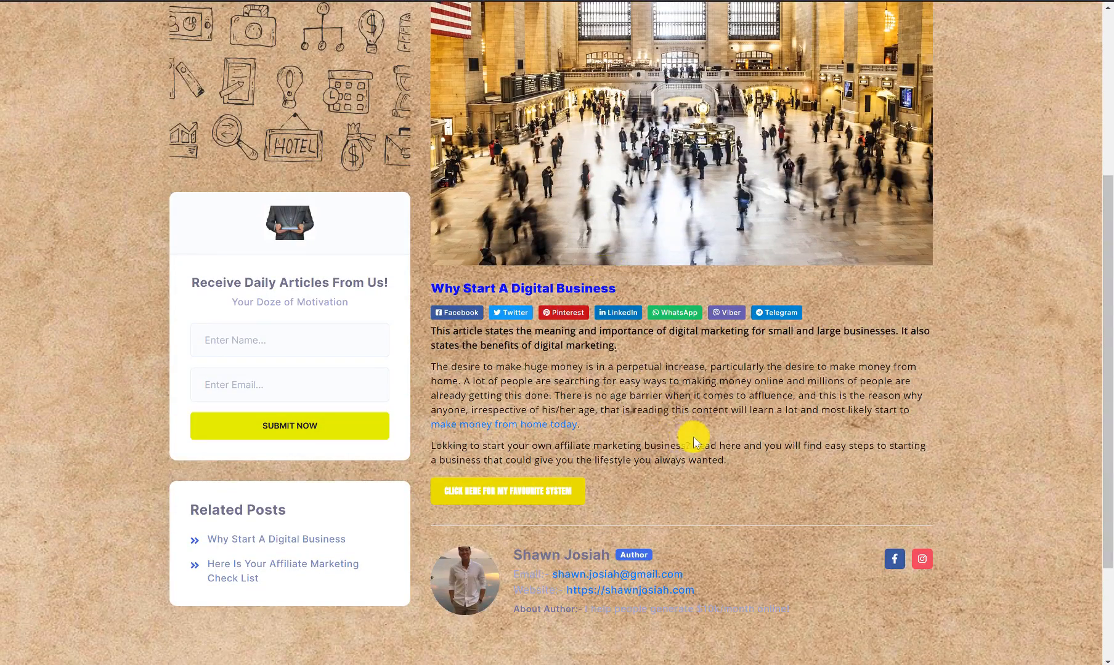